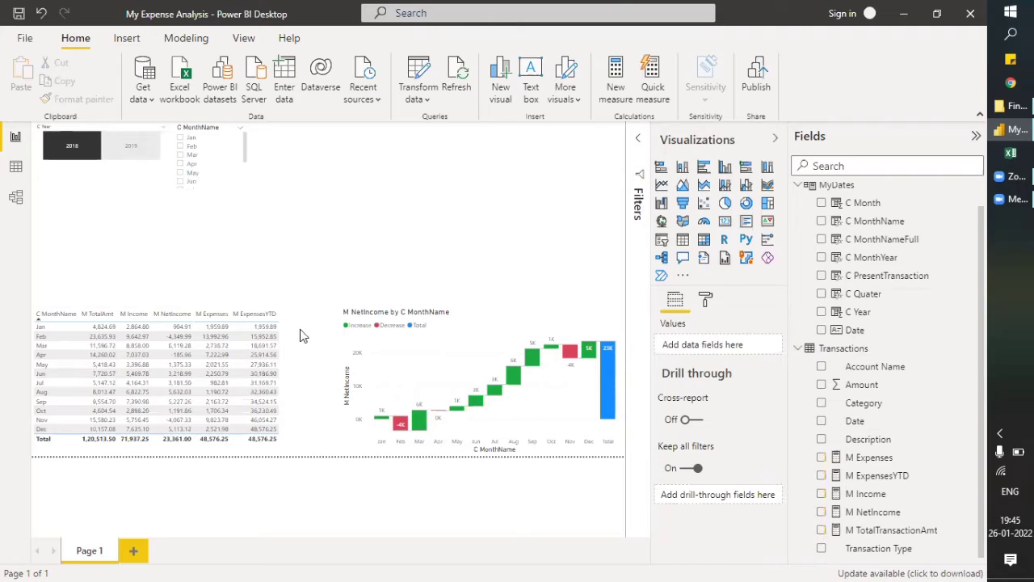
Review the DAX formula of the M ExpensesYTD measure, including its MyDates[C PresentTransaction] = TRUE() filter
click(263, 326)
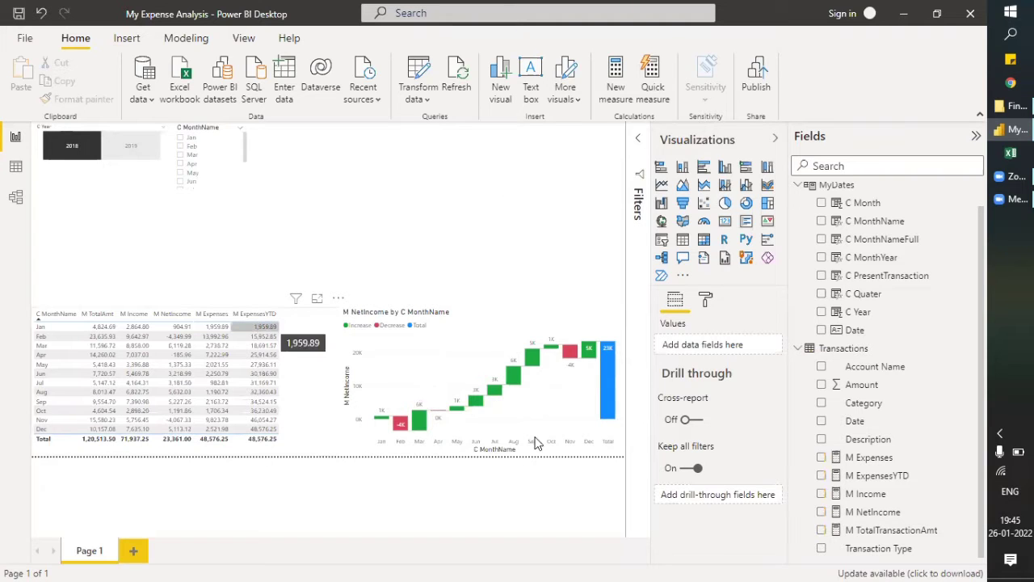
click(877, 477)
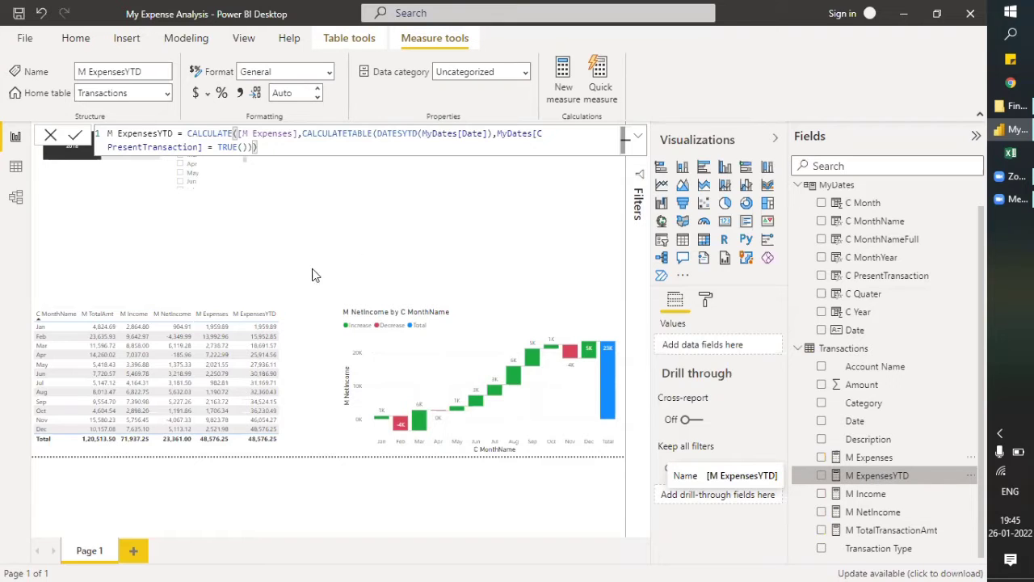
drag(259, 147, 187, 134)
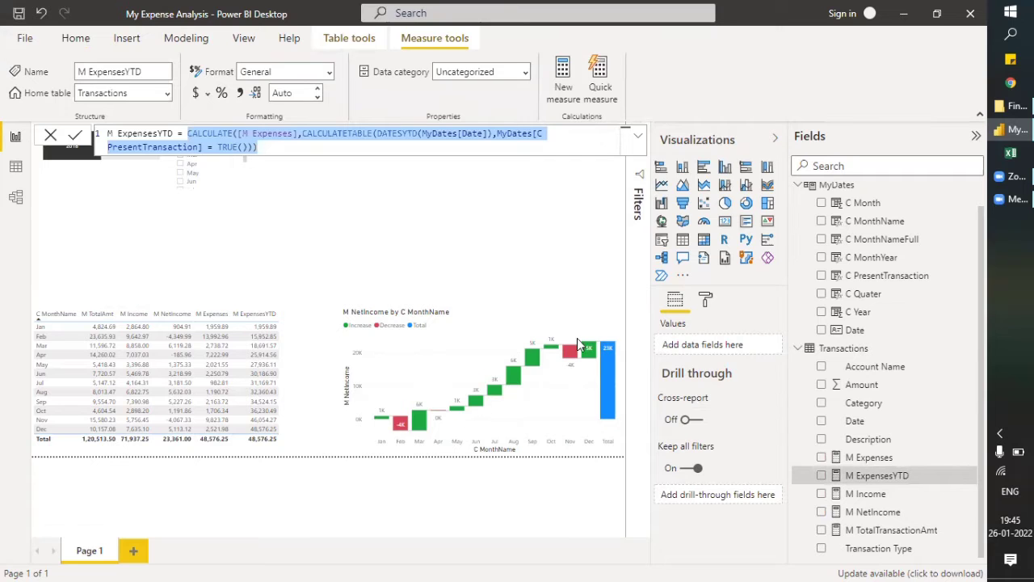
mouse_move(852, 355)
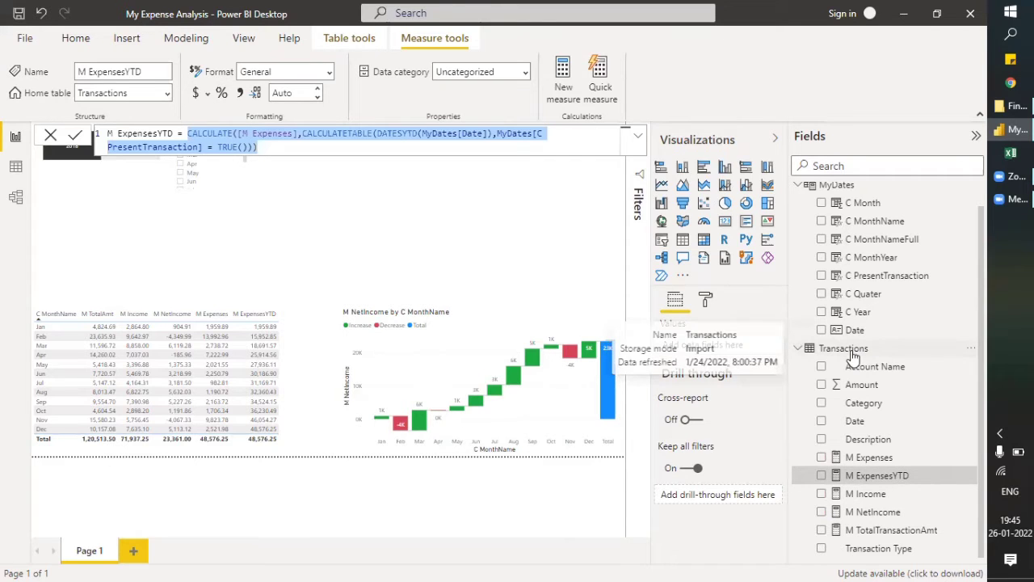
click(264, 150)
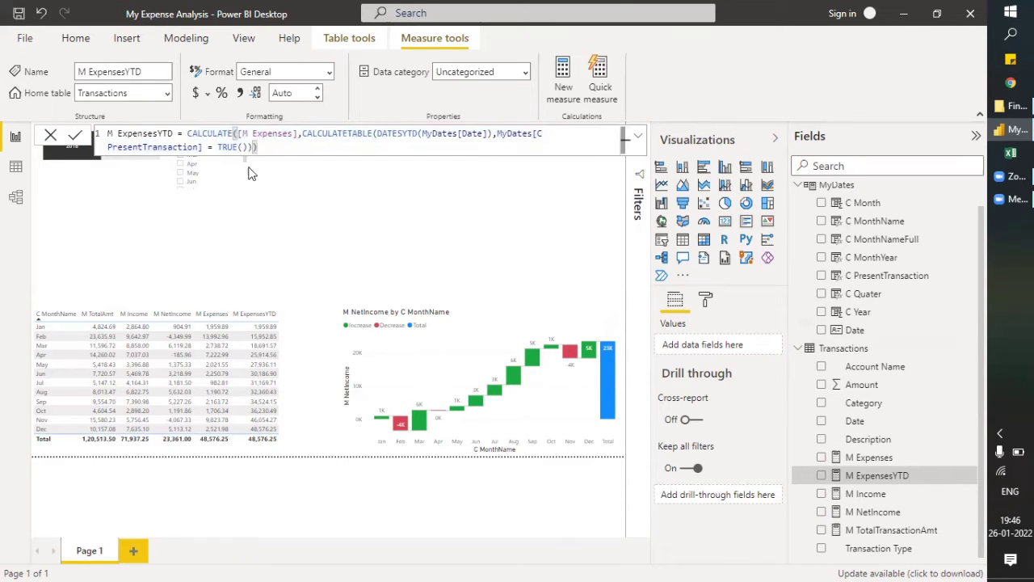
shift+click(497, 134)
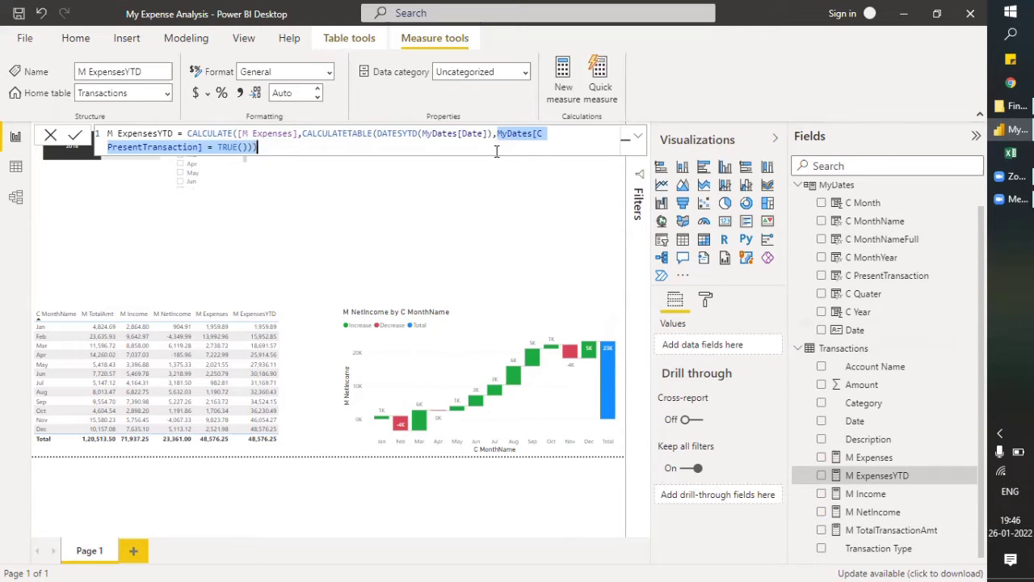
click(293, 230)
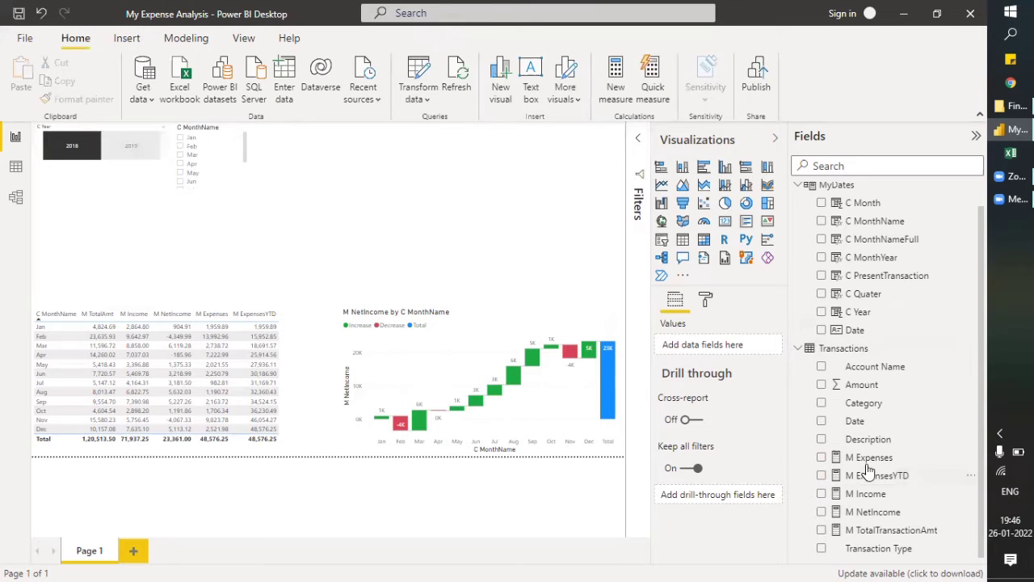
Create a new measure in the Transactions table named M ExpensesCalYearYTD and begin its formula with CALCULATE
click(861, 349)
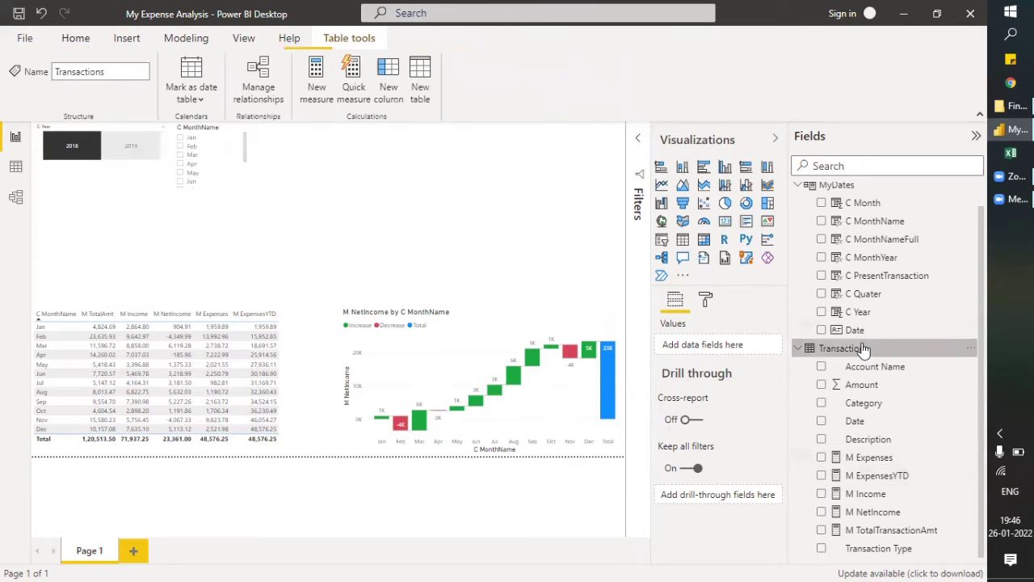
click(312, 77)
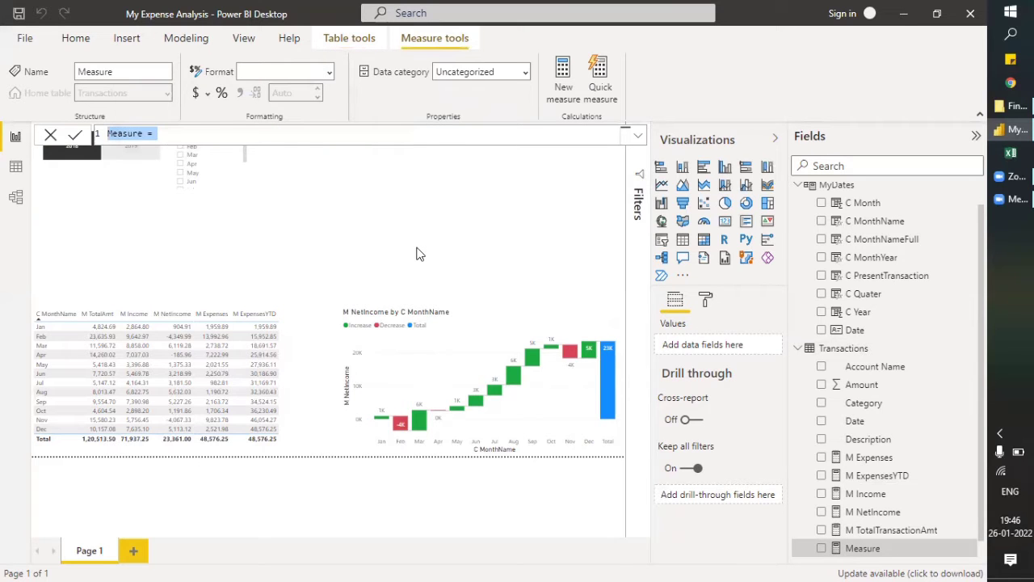
text(M Exp)
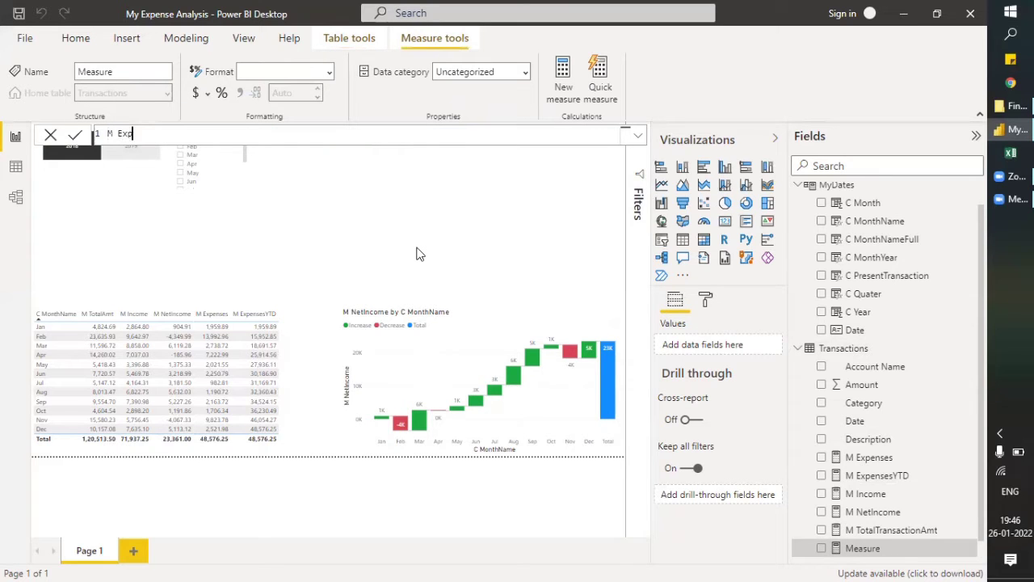
text(ensesCalYearYTD = calul)
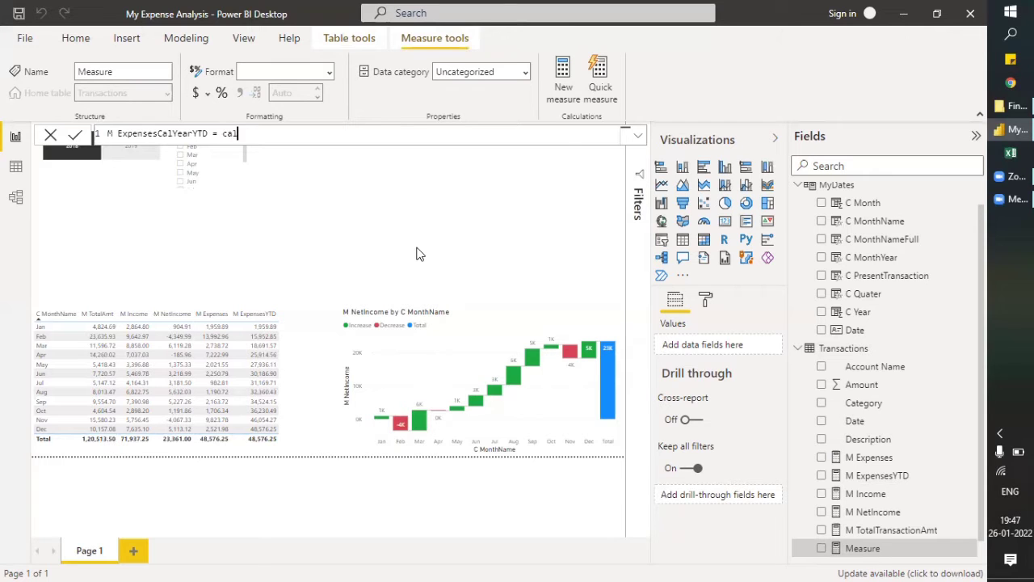
key(Tab)
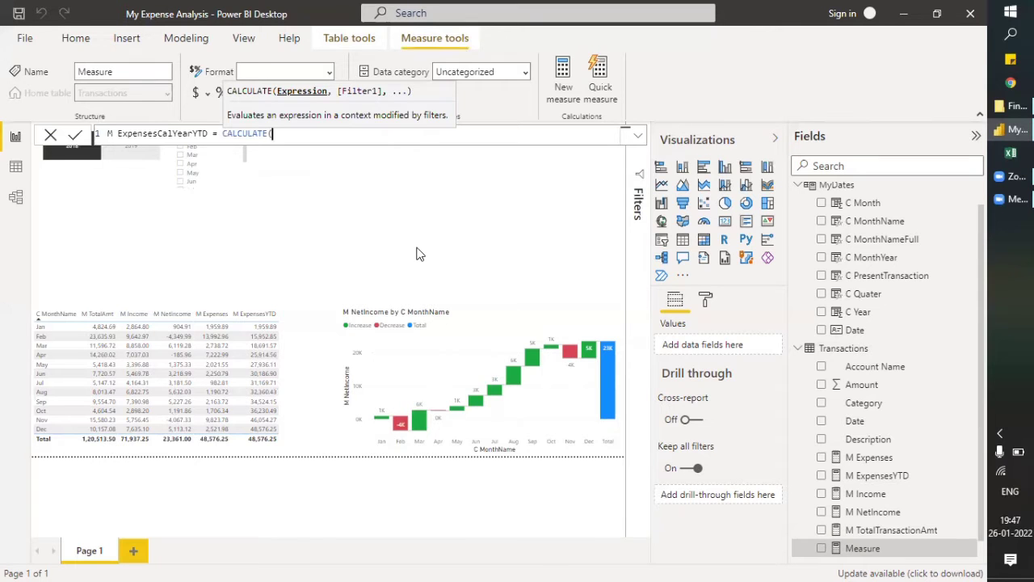
Give CALCULATE the [M Expenses] measure as its expression and start a CALCULATETABLE function as its filter
text([m)
key(Down)
key(Up)
key(Tab)
text(,calu)
key(Down)
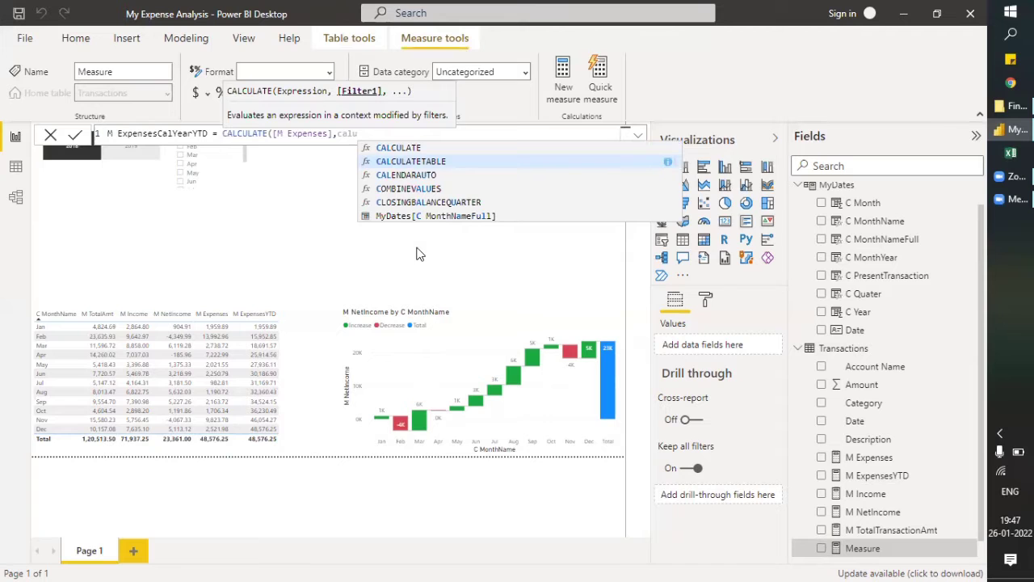
key(Tab)
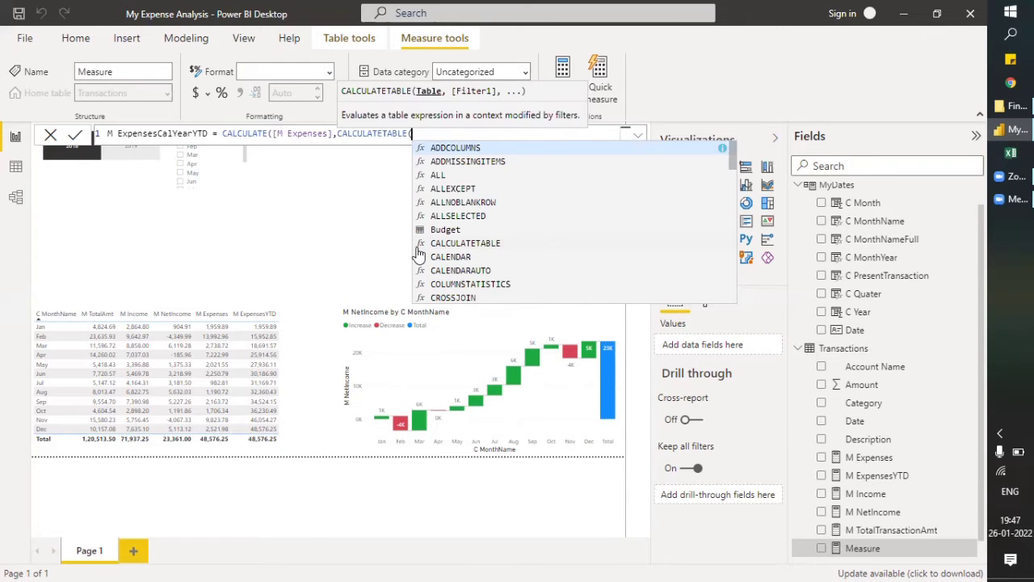
Insert the DATESYTD function as the table argument of CALCULATETABLE in the M ExpensesCalYearYTD formula
text(date)
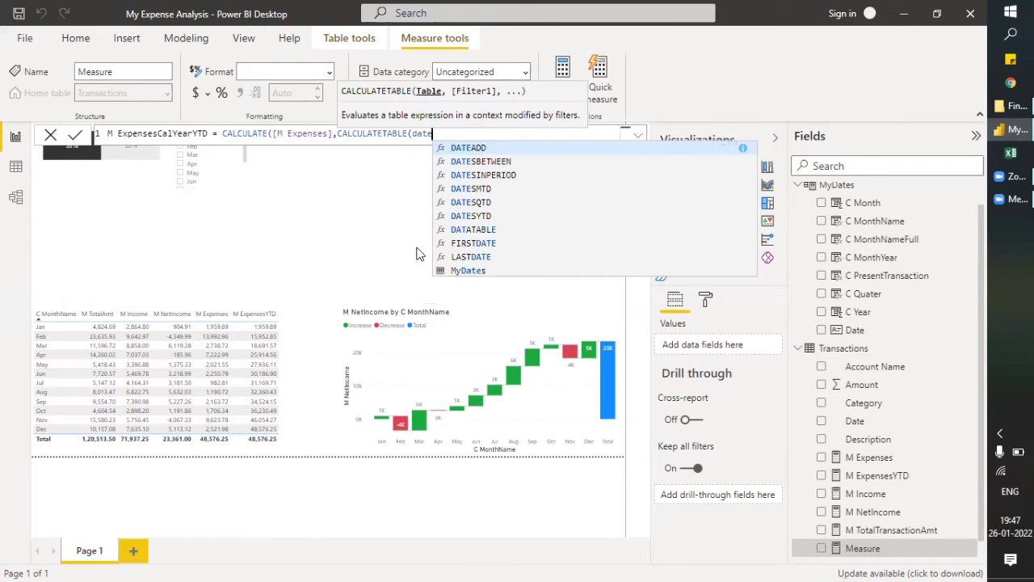
key(Down)
key(Down)
key(Down)
key(Down)
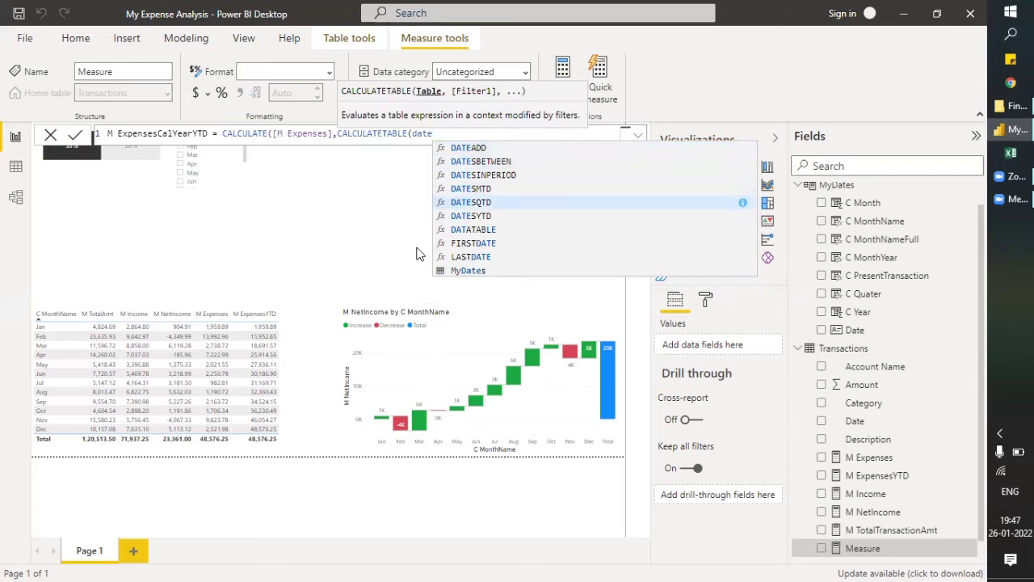
key(Down)
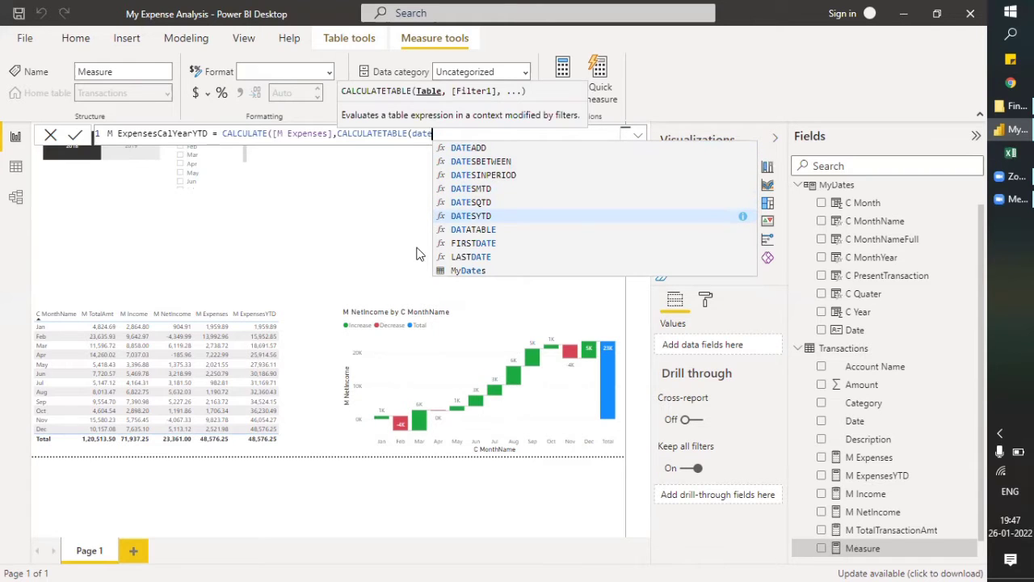
key(Tab)
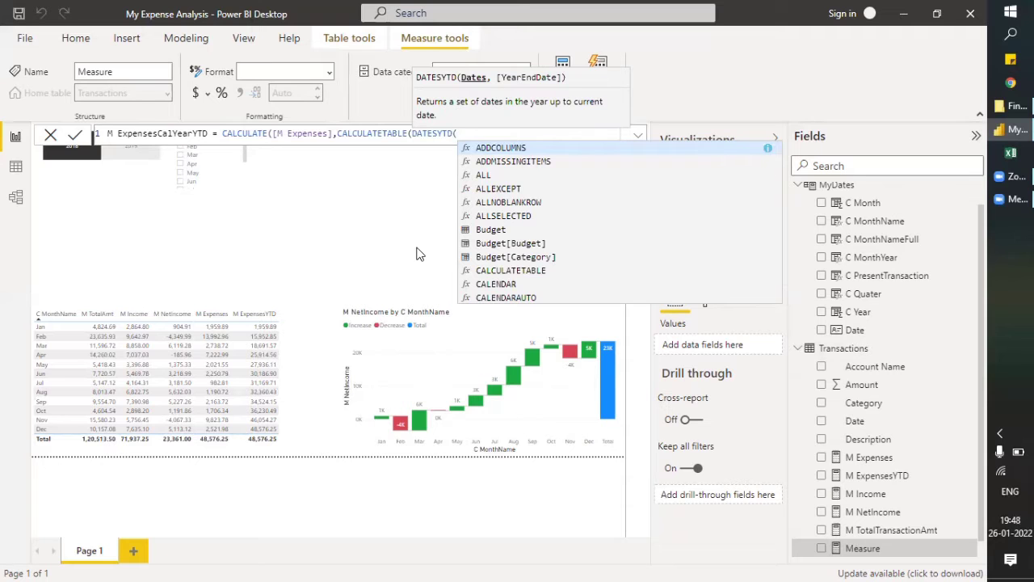
Use MyDates[Date] as the DATESYTD dates, close all the parentheses and commit the M ExpensesCalYearYTD measure
text(mydat)
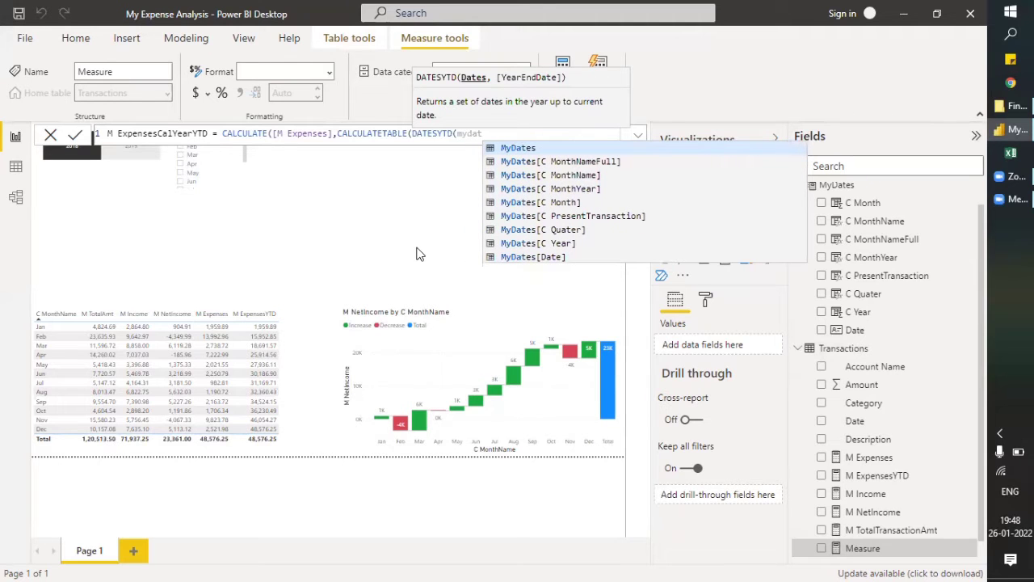
key(Down)
key(Down)
key(Down)
key(Down)
key(Down)
key(Down)
key(Down)
key(Down)
key(Tab)
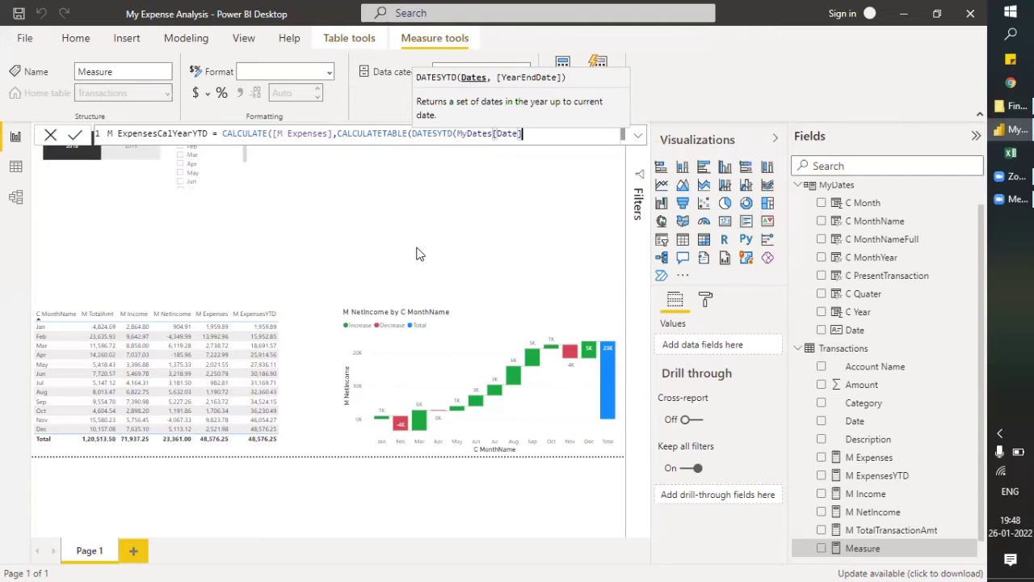
text())))
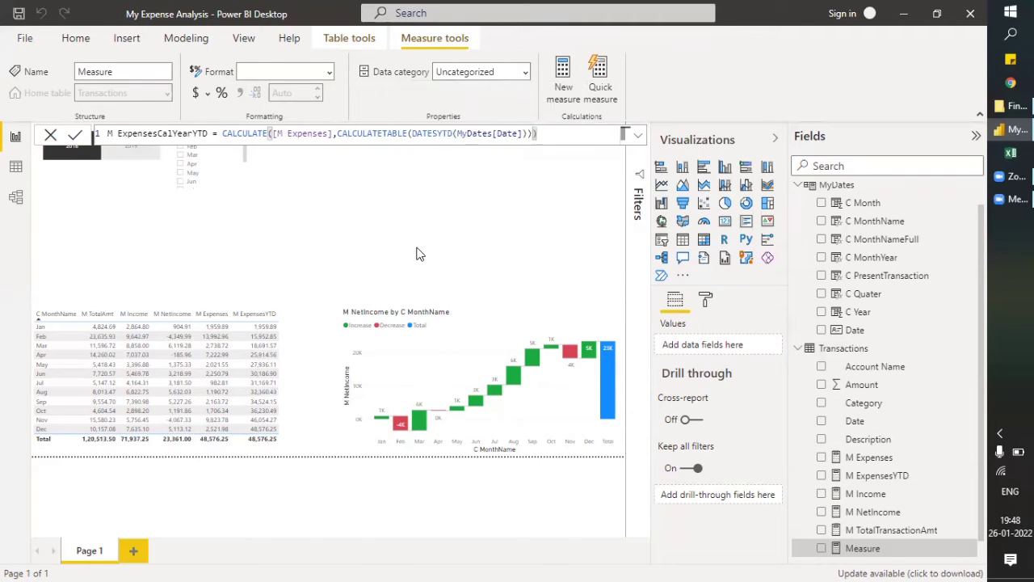
key(Return)
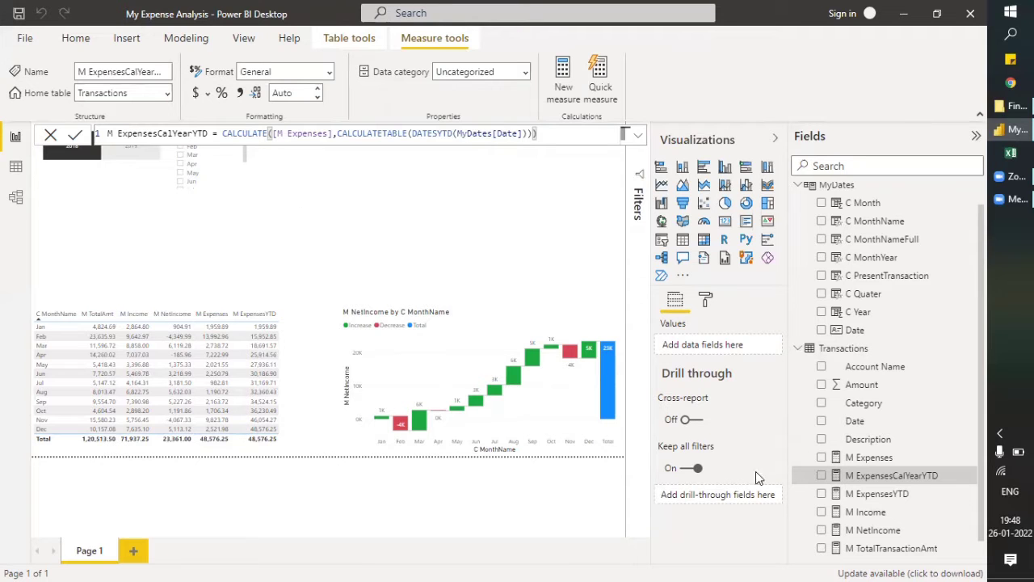
Create another measure in the Transactions table named M ExpensesFYYTD and begin its formula with CALCULATE
click(872, 348)
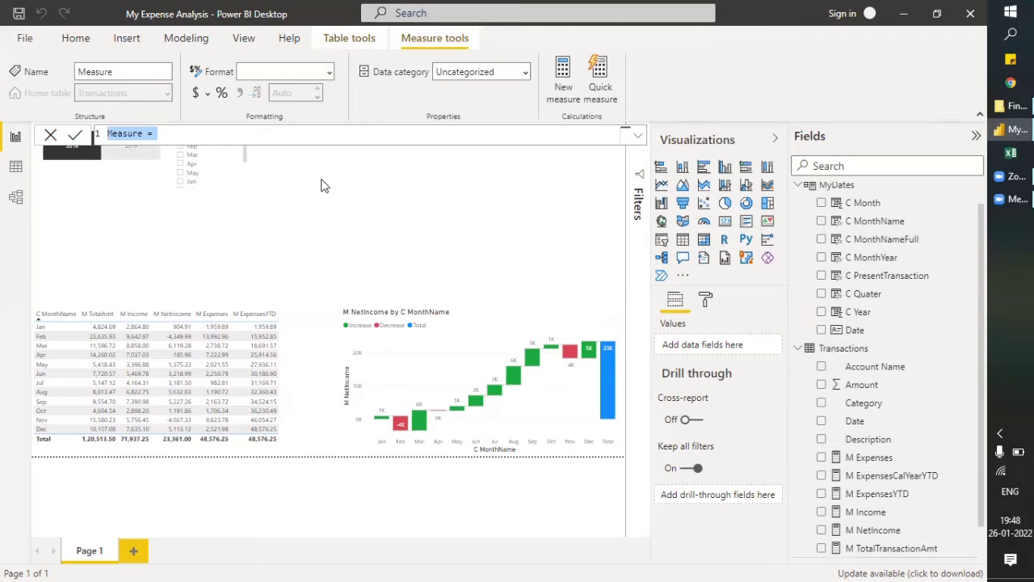
text(M Ex)
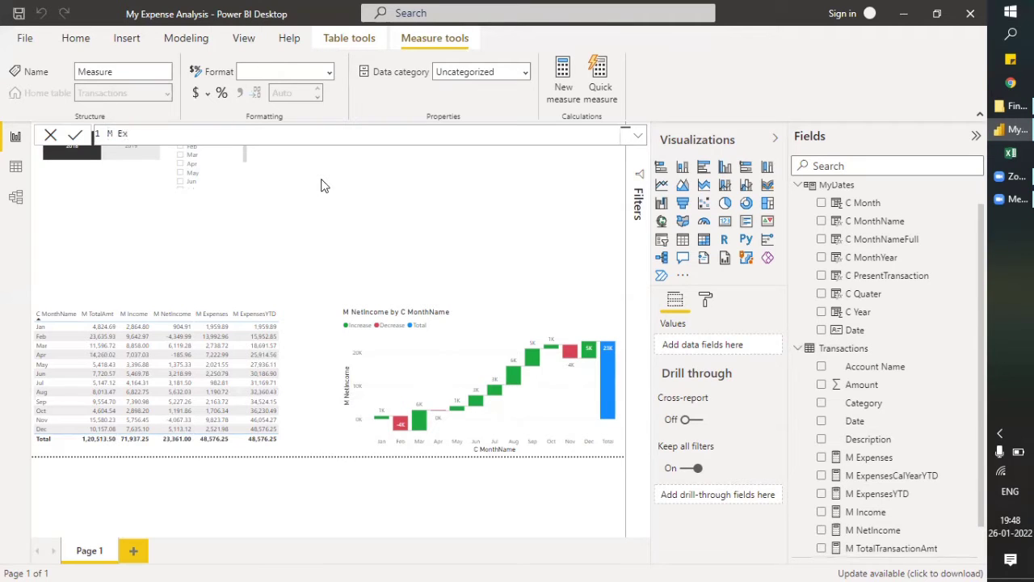
text(persesFYYTD = calcul)
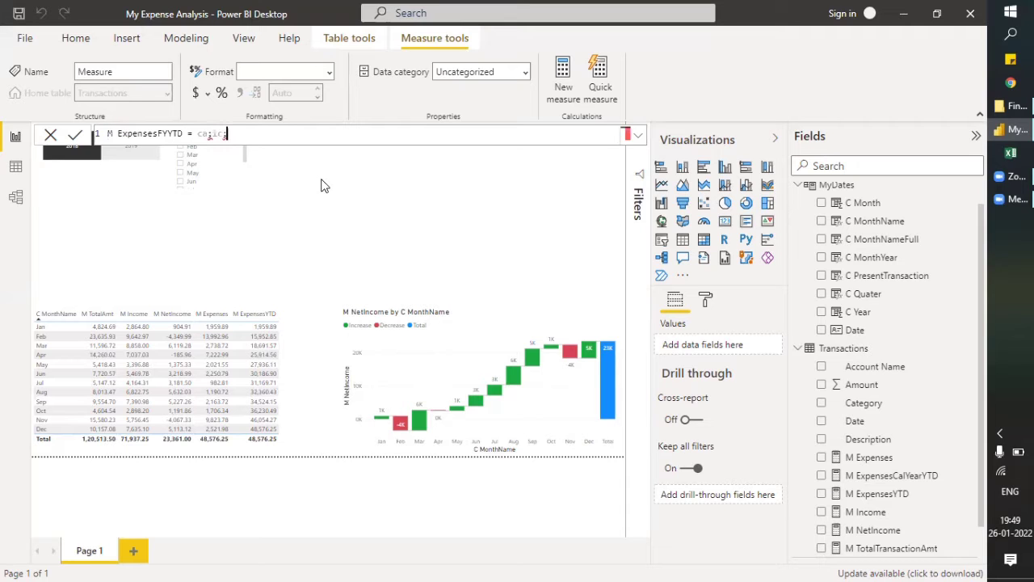
key(BackSpace)
key(BackSpace)
key(BackSpace)
key(BackSpace)
key(BackSpace)
text(alcul)
key(Tab)
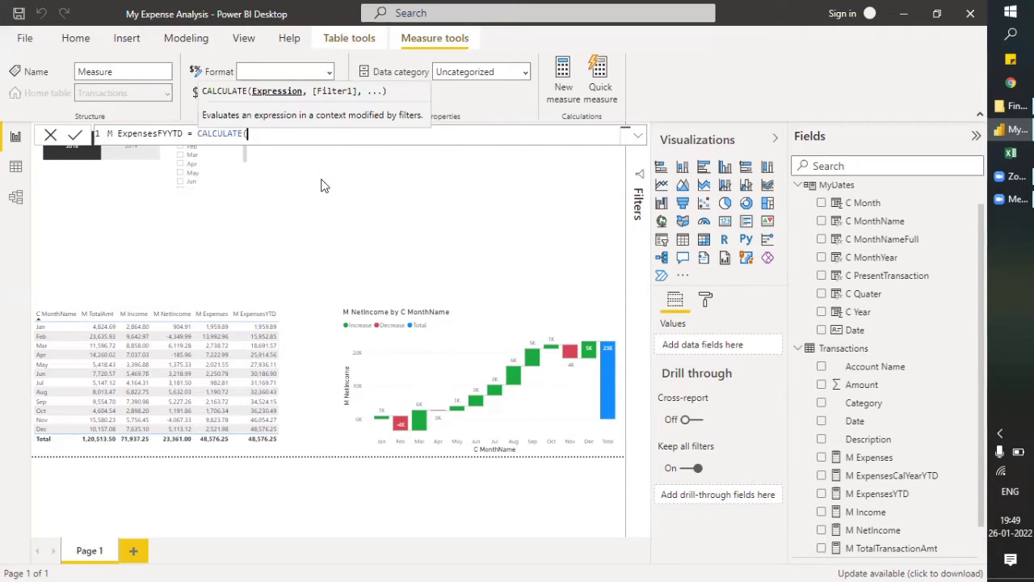
Set [M Expenses] as the expression in the M ExpensesFYYTD formula and start a CALCULATETABLE filter after it
text())
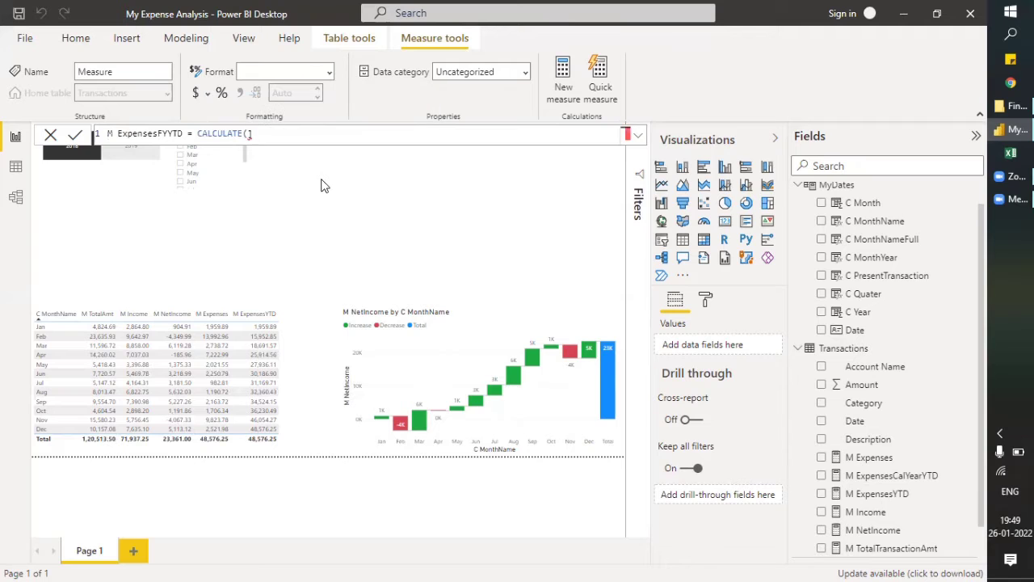
text([)
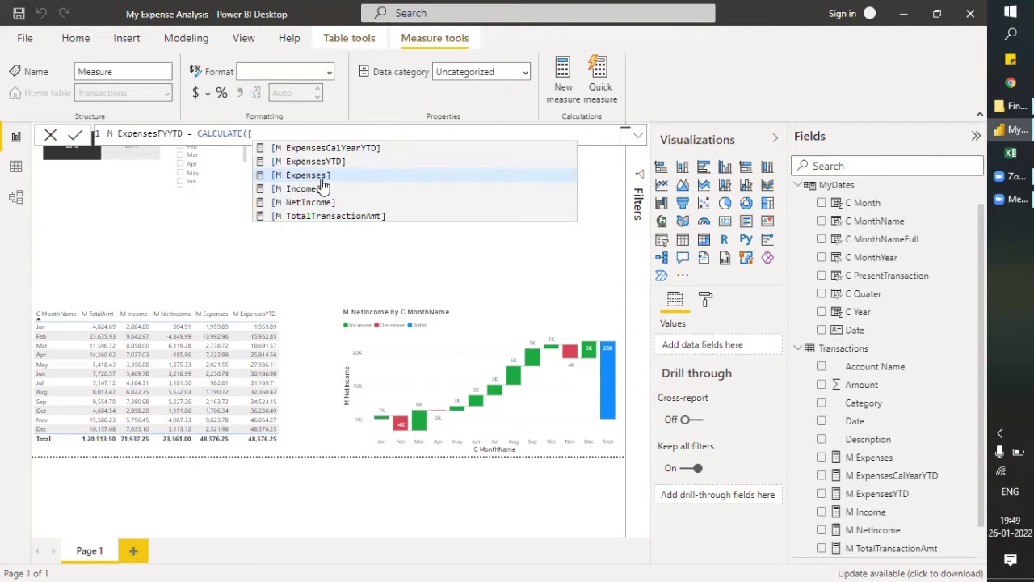
text(Me)
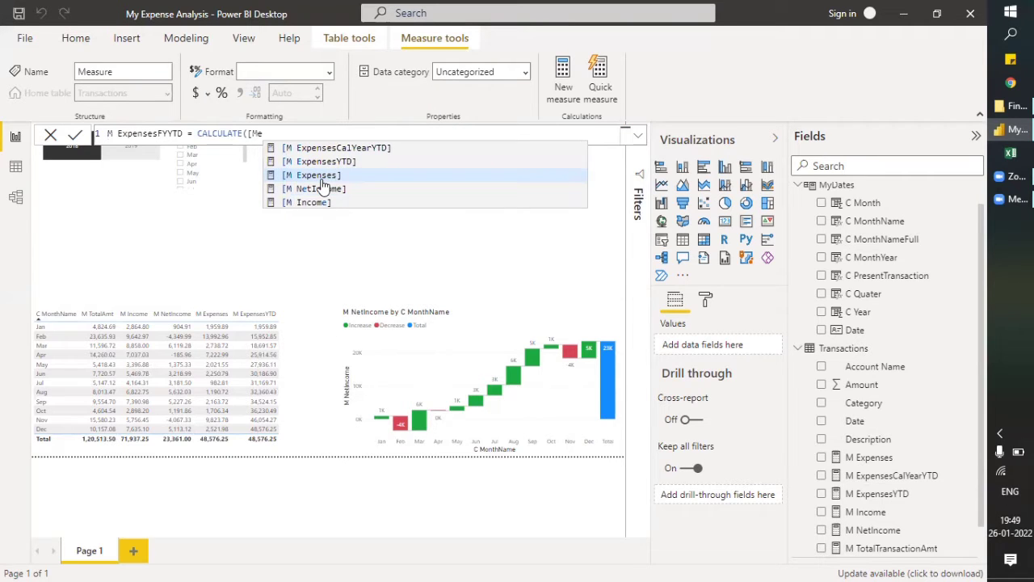
key(BackSpace)
text(E)
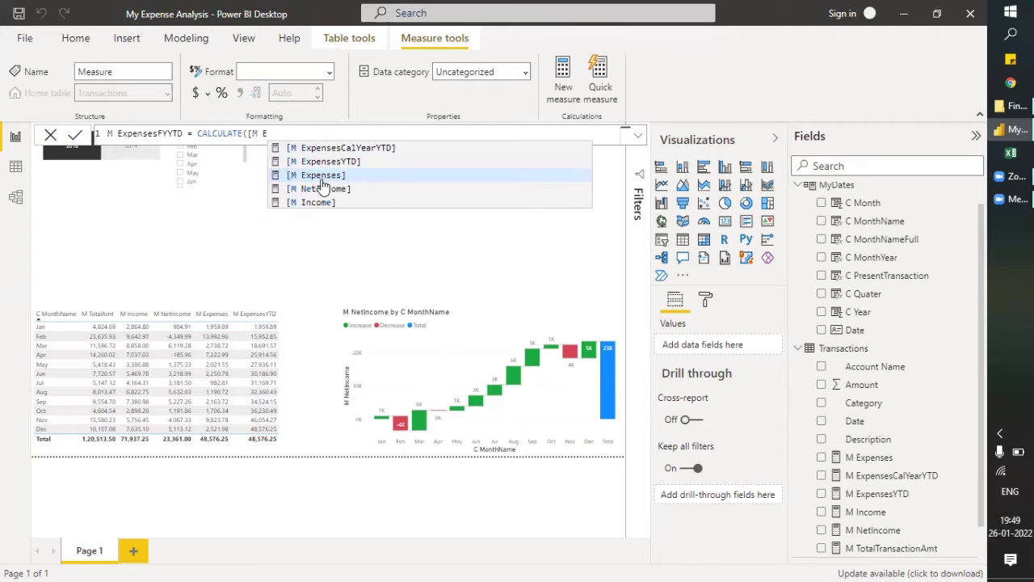
key(Tab)
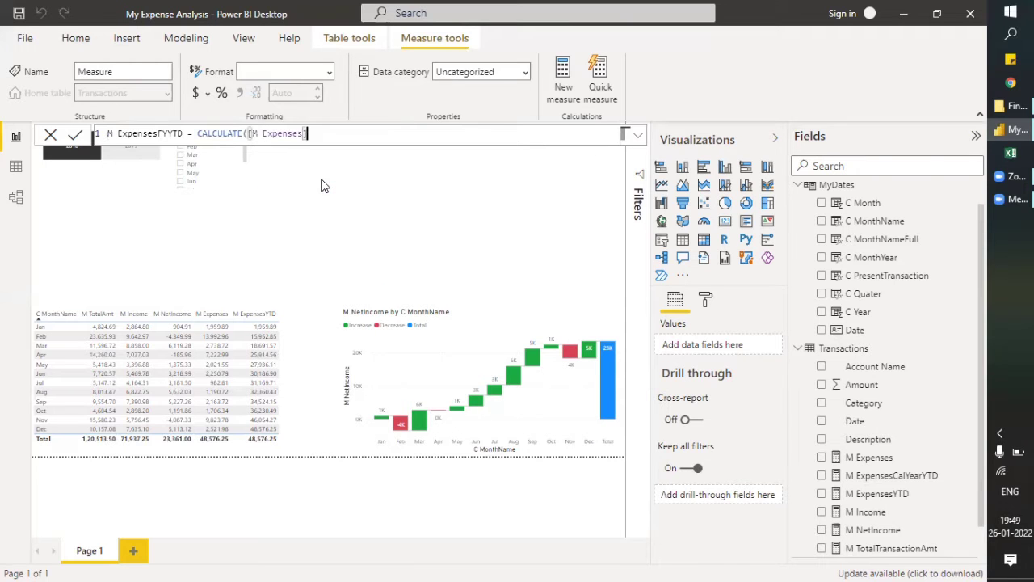
text(,calu)
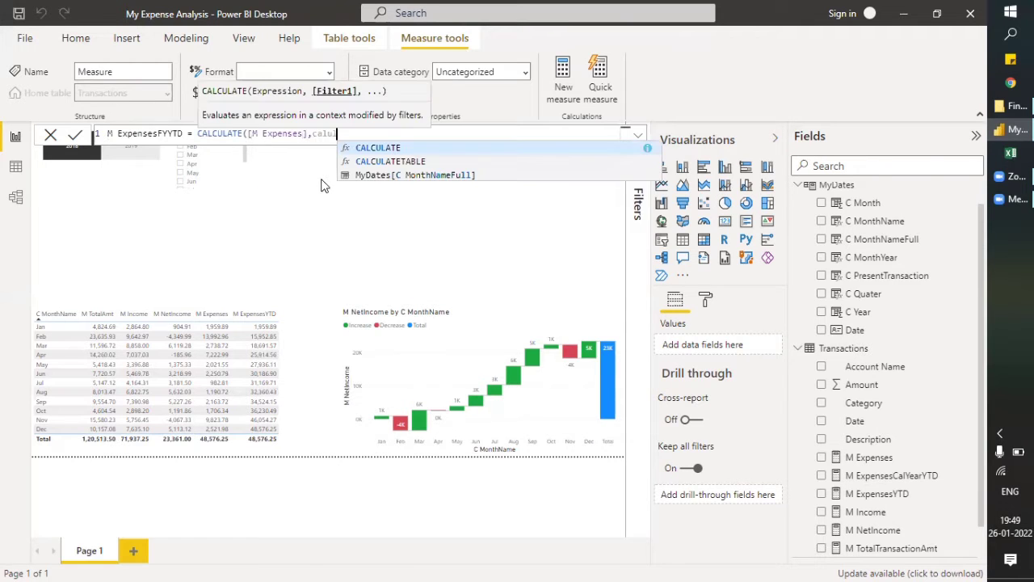
key(Down)
key(Tab)
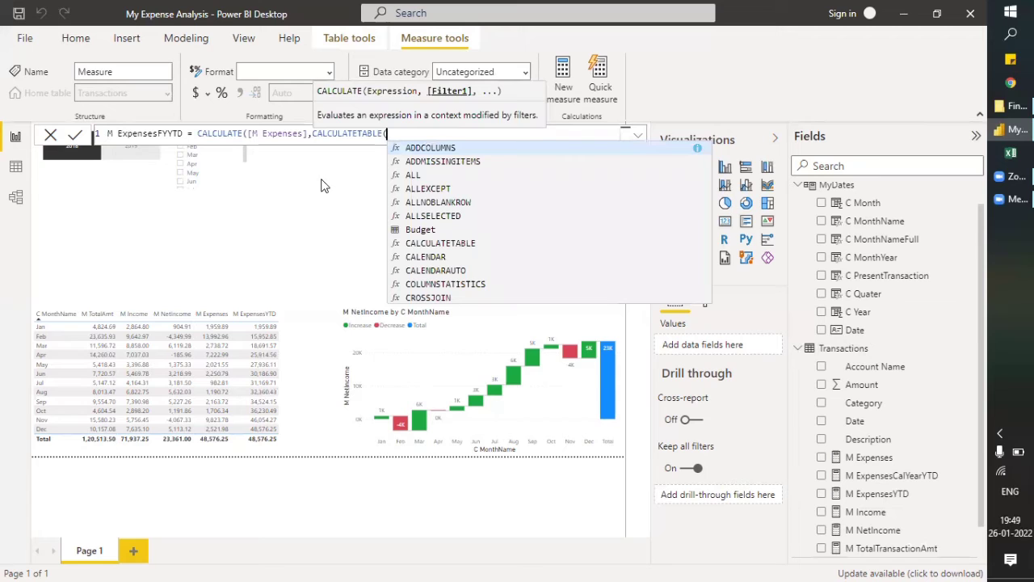
Insert the DATESYTD function as the table argument of CALCULATETABLE in the M ExpensesFYYTD formula
text(dat)
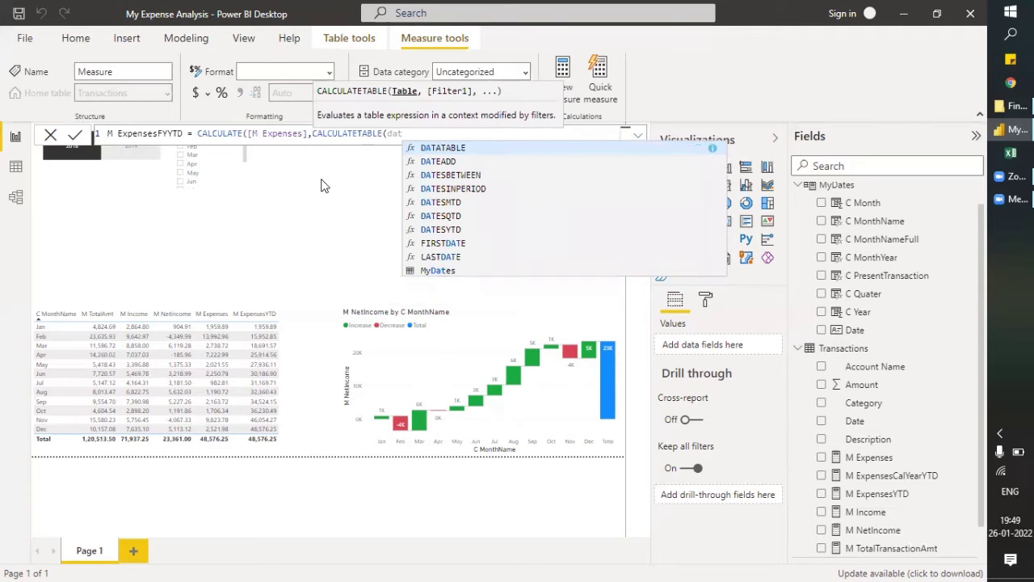
text(e)
key(Down)
key(Down)
key(Down)
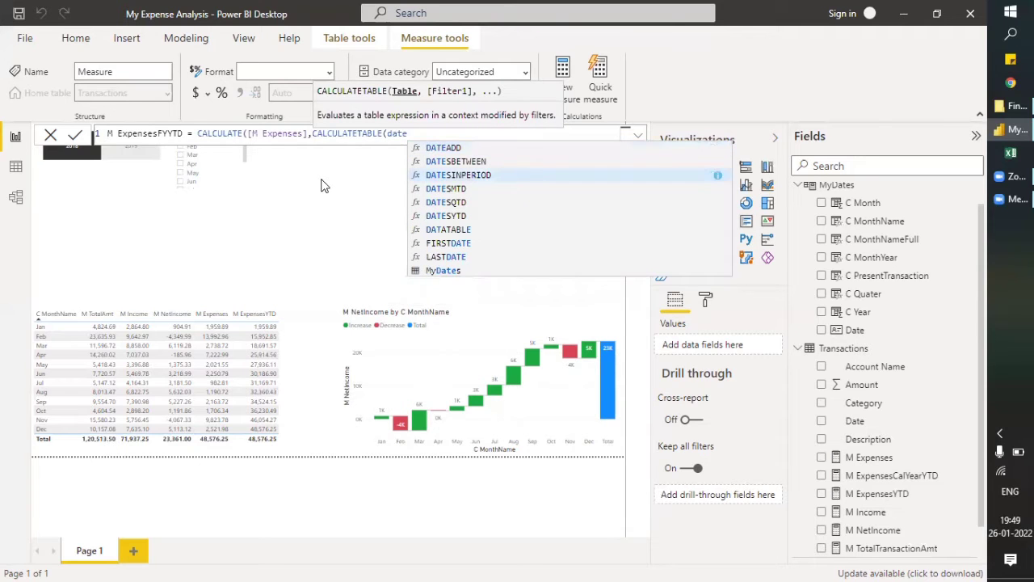
key(Down)
key(Down)
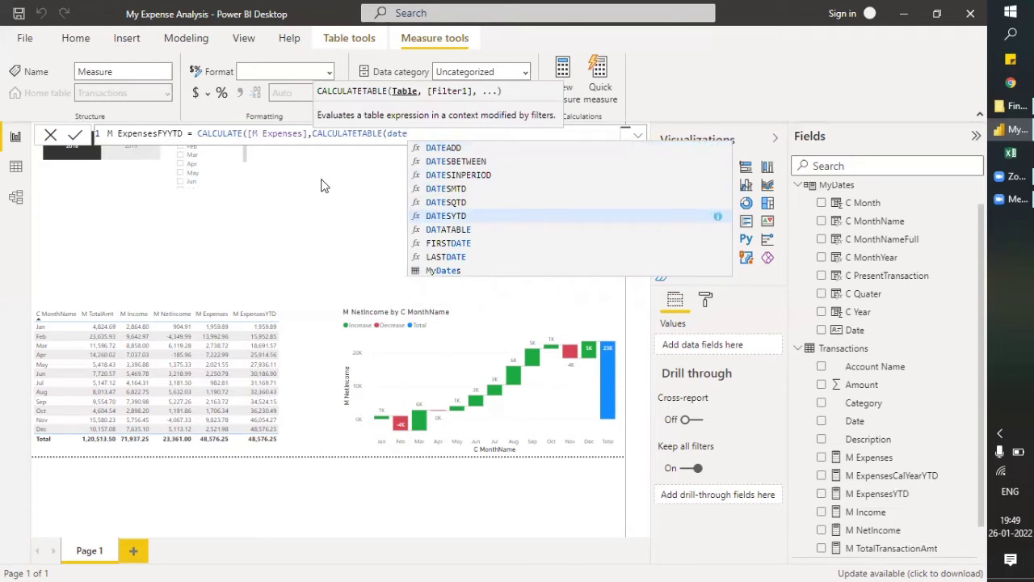
key(Up)
key(Up)
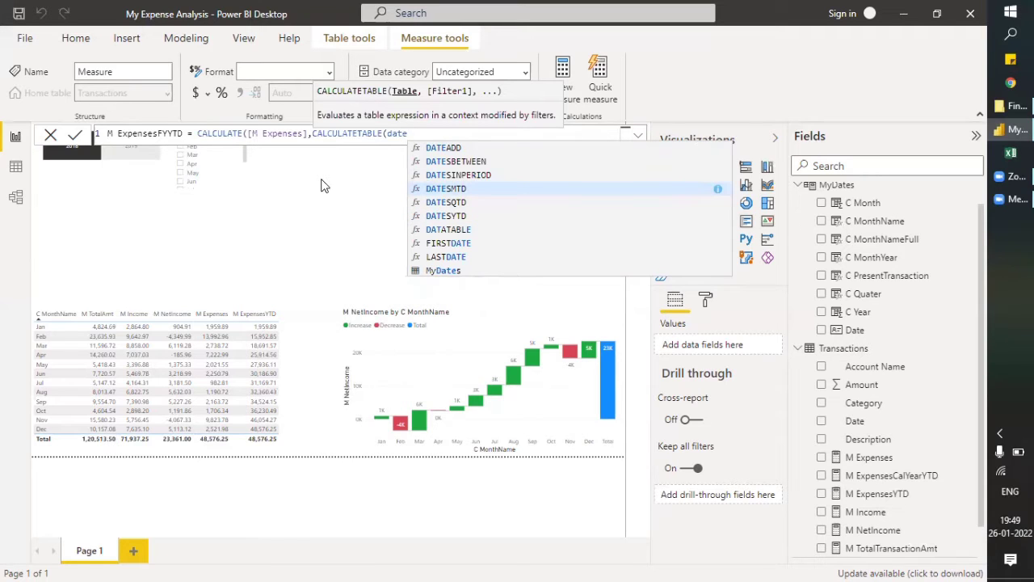
key(Down)
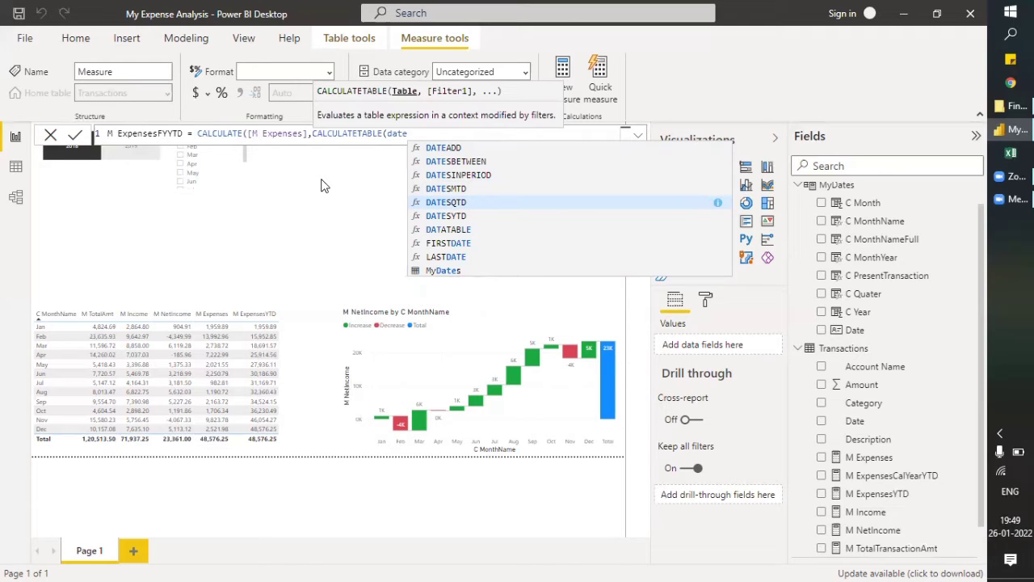
key(Down)
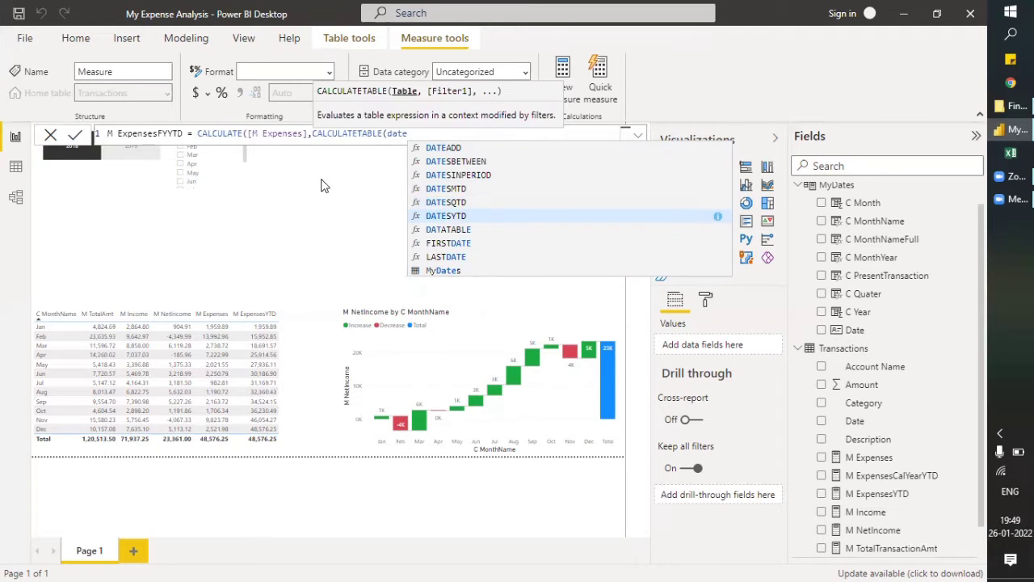
key(Tab)
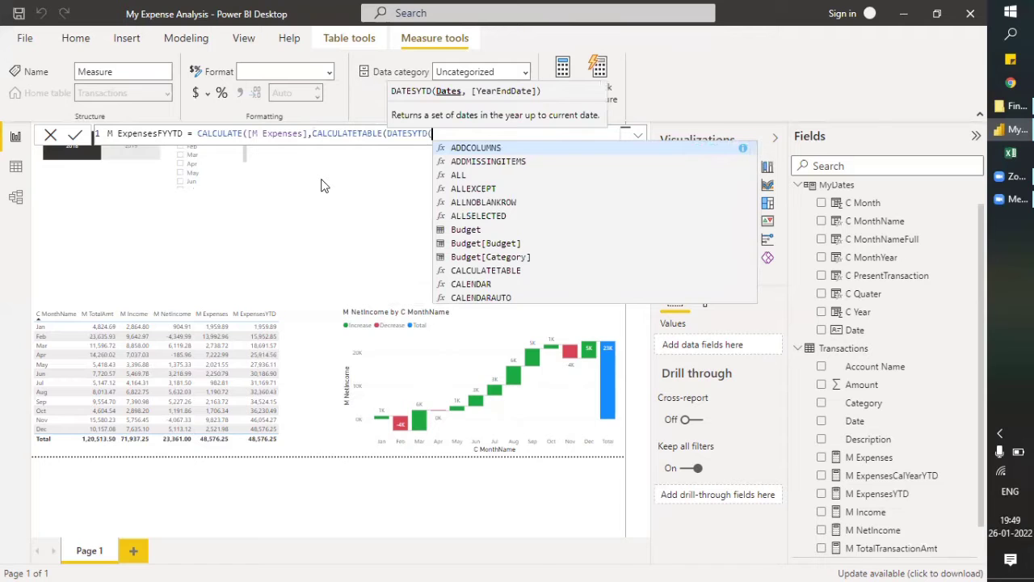
Use MyDates[Date] as the DATESYTD dates in the M ExpensesFYYTD formula and start the optional year-end argument
text(my)
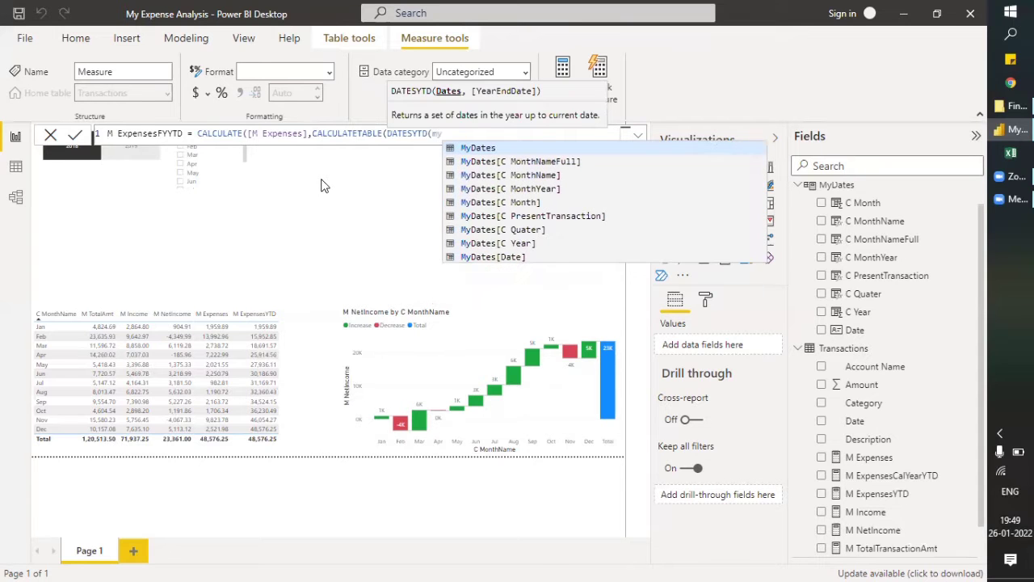
key(Down)
key(Down)
key(Down)
key(Down)
key(Down)
key(Down)
key(Down)
key(Down)
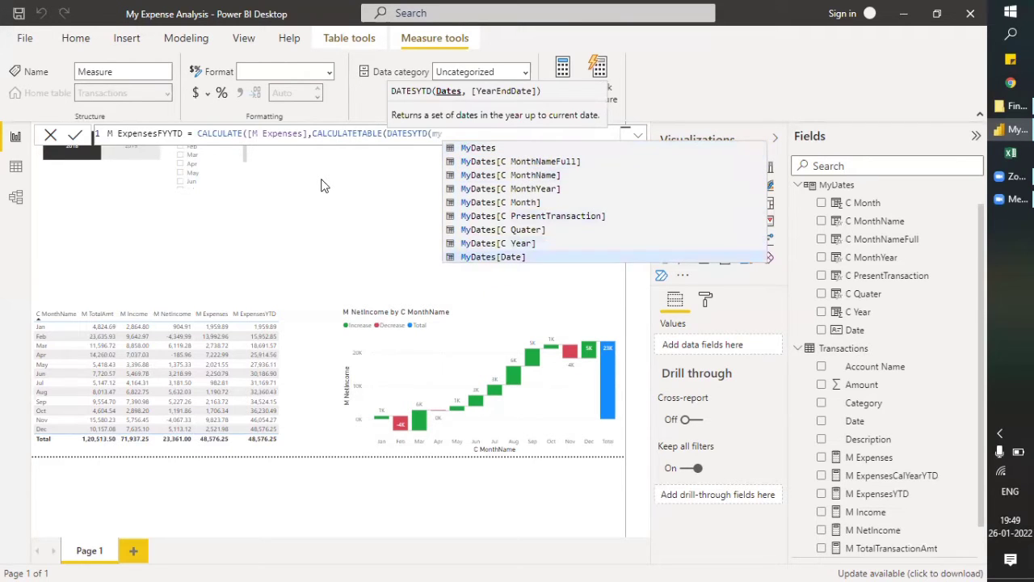
key(Tab)
text(,)
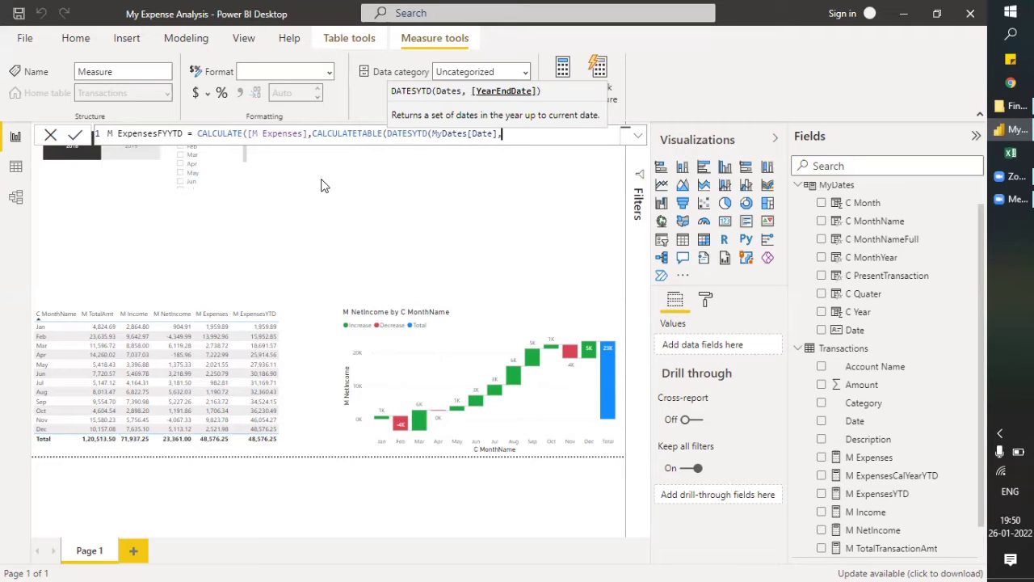
Enter "05/31" as the year-end date of DATESYTD in the M ExpensesFYYTD formula
text(")
text(/)
key(BackSpace)
key(BackSpace)
text(05/)
key(BackSpace)
key(BackSpace)
key(BackSpace)
text("05/31")
drag(538, 133, 501, 133)
click(538, 133)
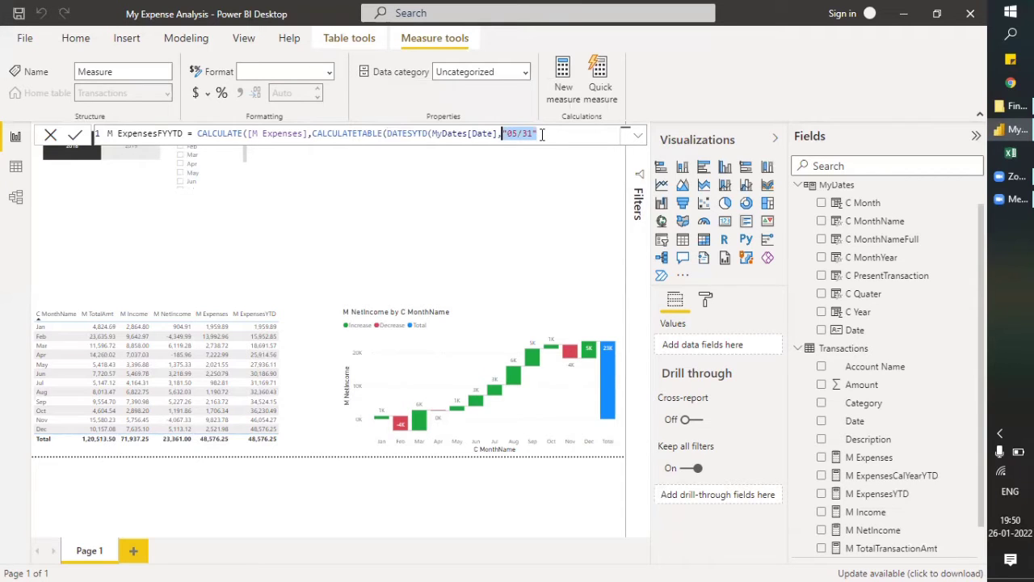
click(542, 135)
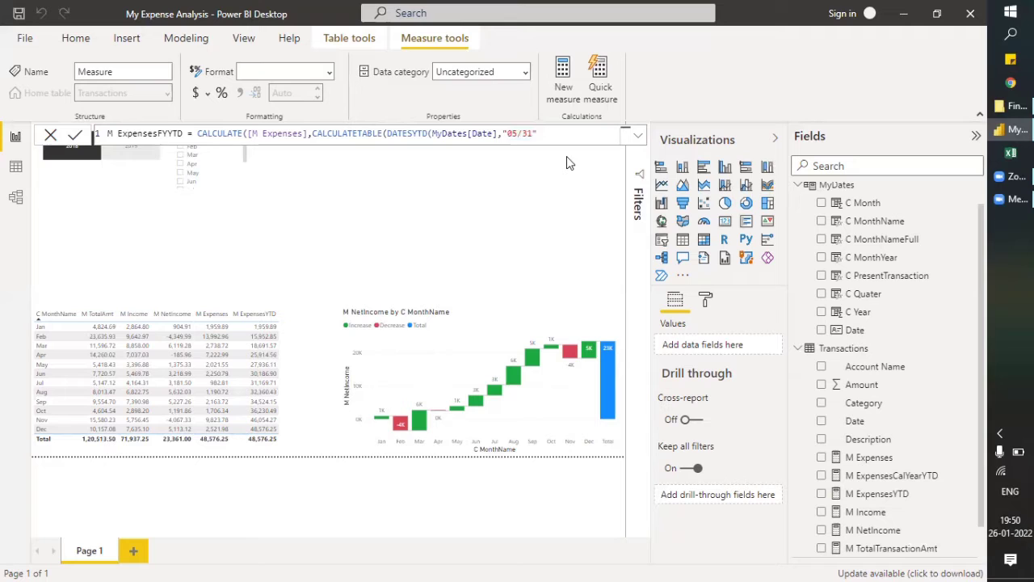
Change the DATESYTD year-end date to "03/31", close all the parentheses and commit the M ExpensesFYYTD measure
key(BackSpace)
key(BackSpace)
key(BackSpace)
key(BackSpace)
text(3)
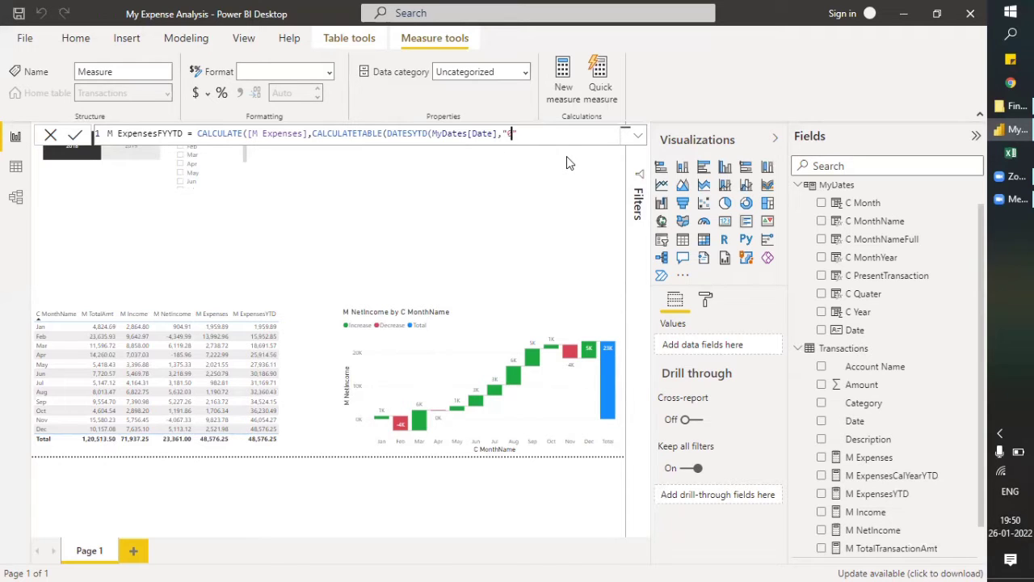
text(/31)
key(Right)
text())
text()))
key(Return)
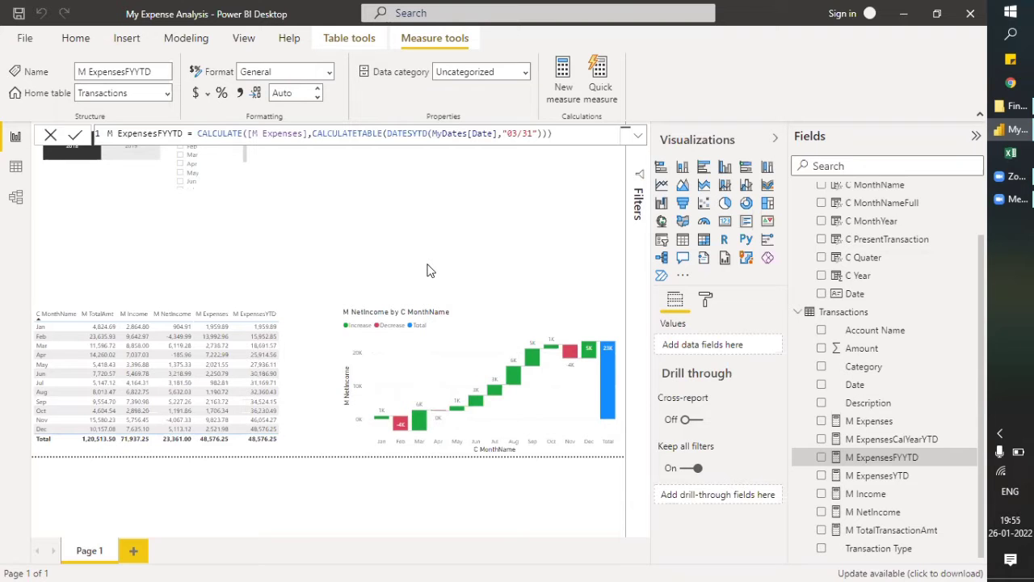
click(410, 209)
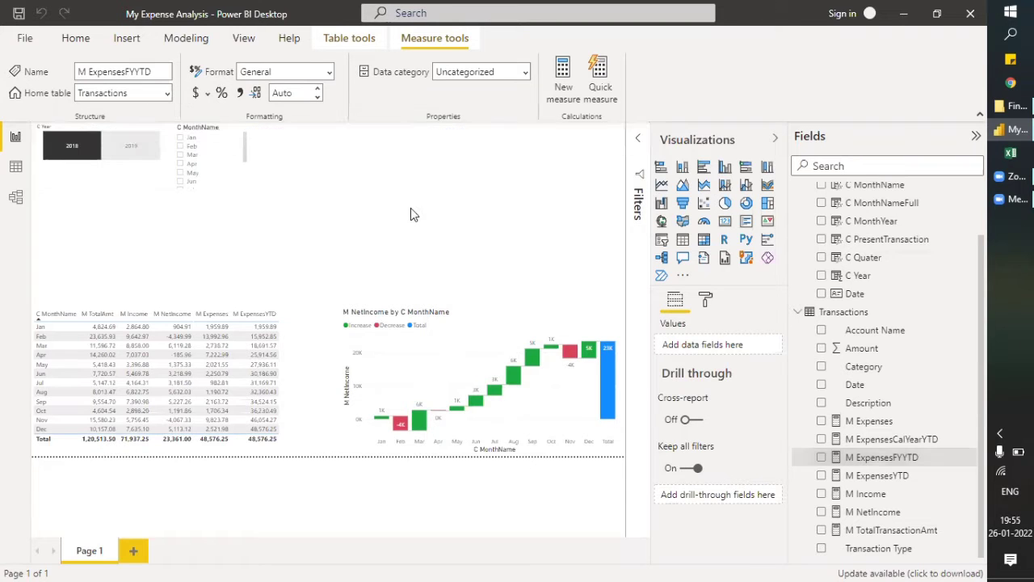
Create a new measure in the Transactions table named M IncomeYTD and begin its formula with CALCULATE
click(859, 315)
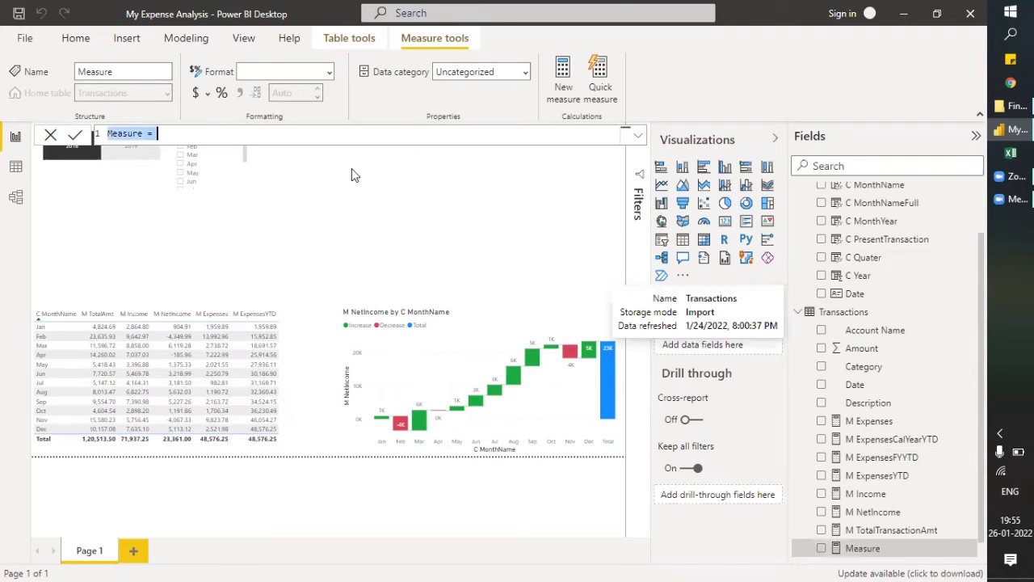
text(M IncomeYTD)
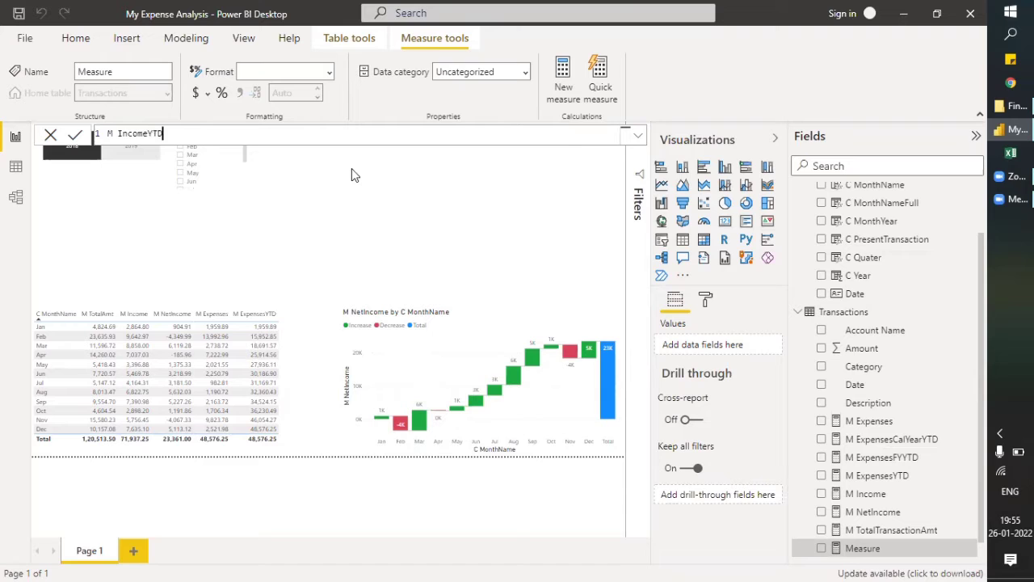
text( = calcul)
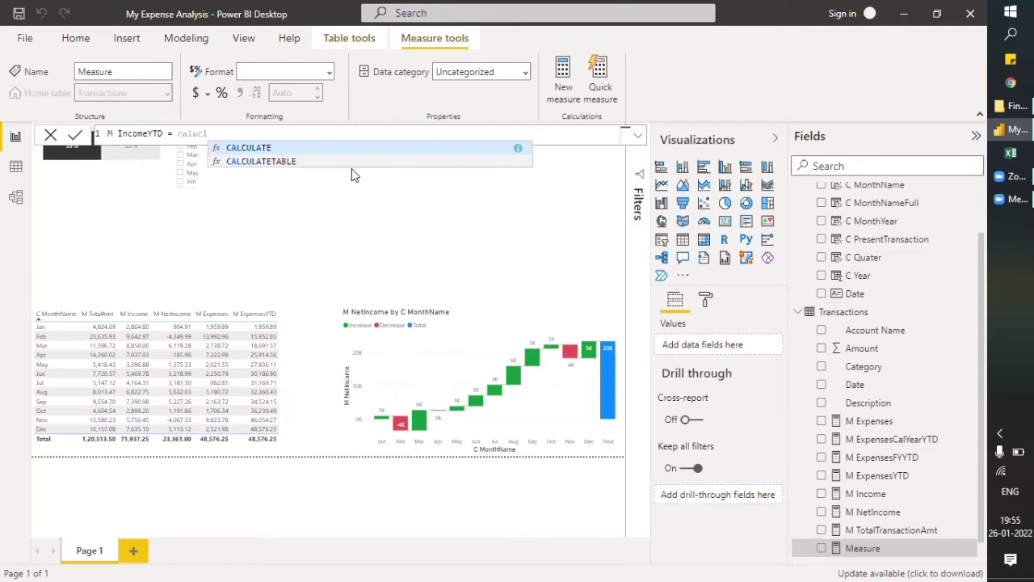
key(Tab)
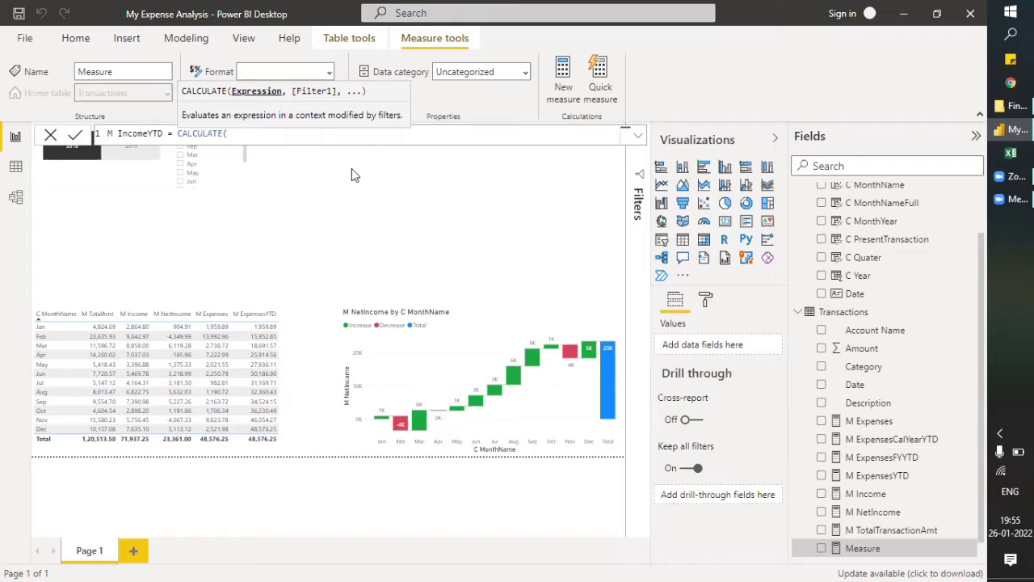
Try the table-qualified reference Transactions[M Income] as the CALCULATE expression in the M IncomeYTD formula
text([M)
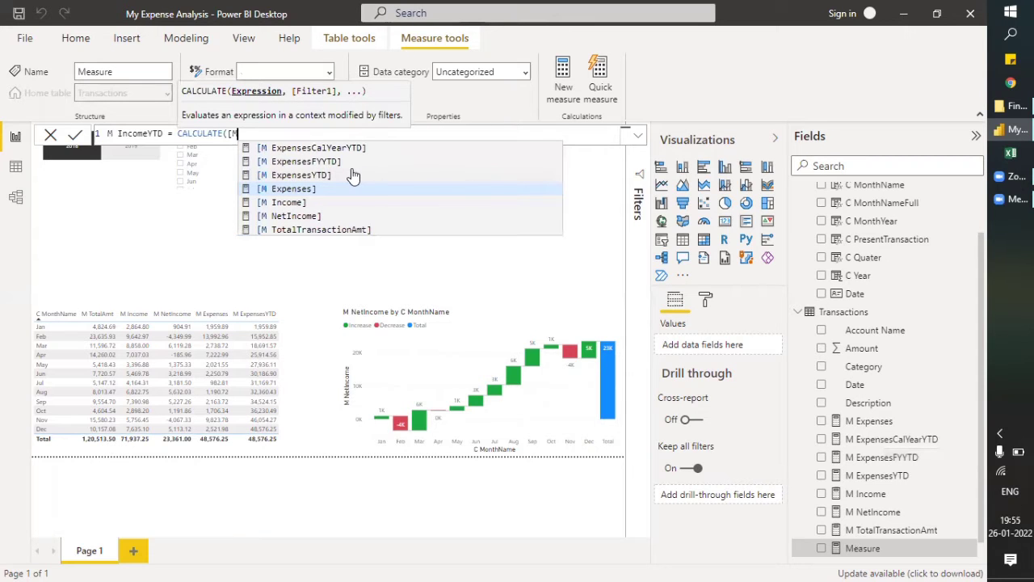
key(BackSpace)
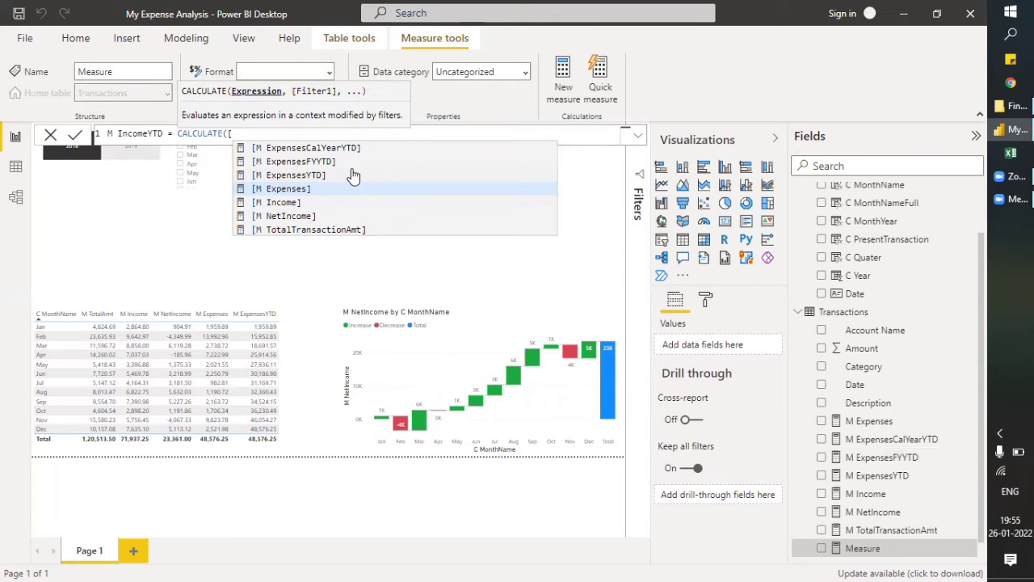
key(BackSpace)
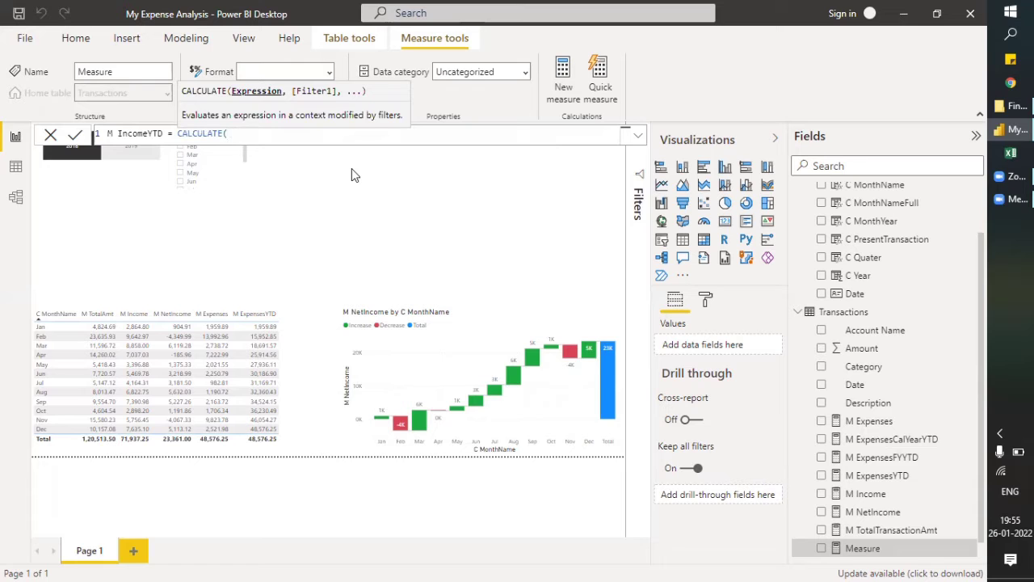
text(tra)
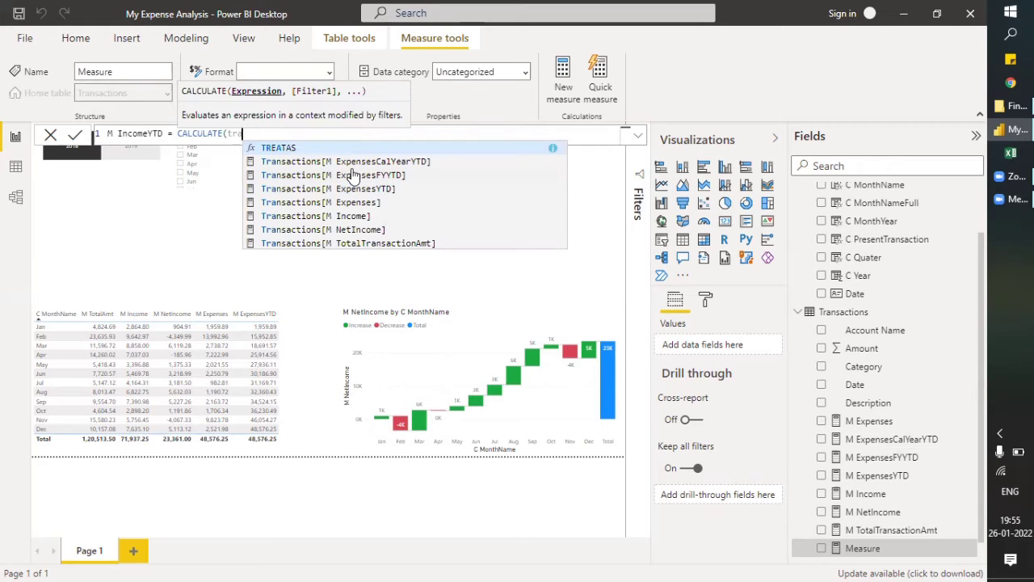
text(ns)
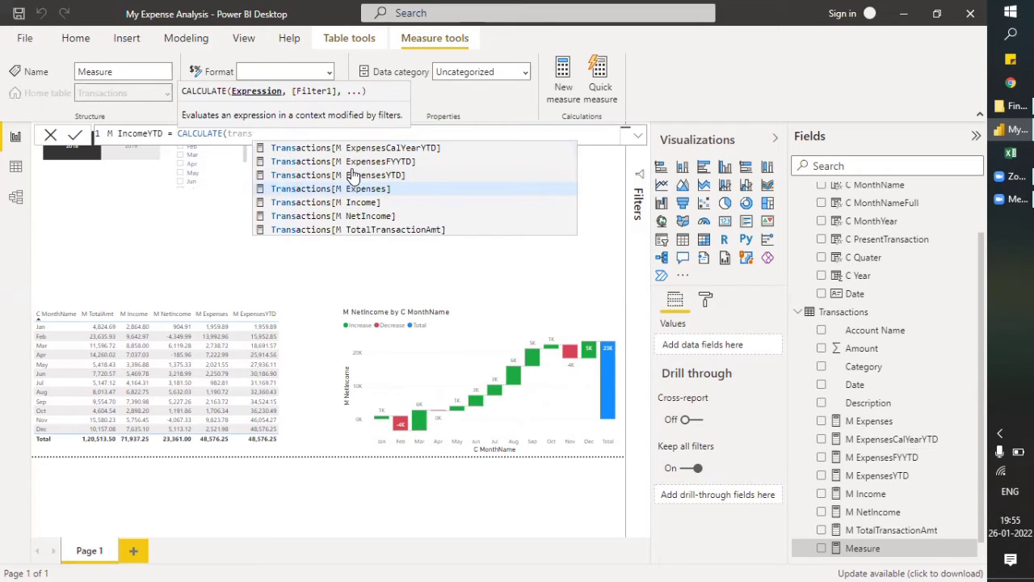
key(Down)
key(Down)
key(Up)
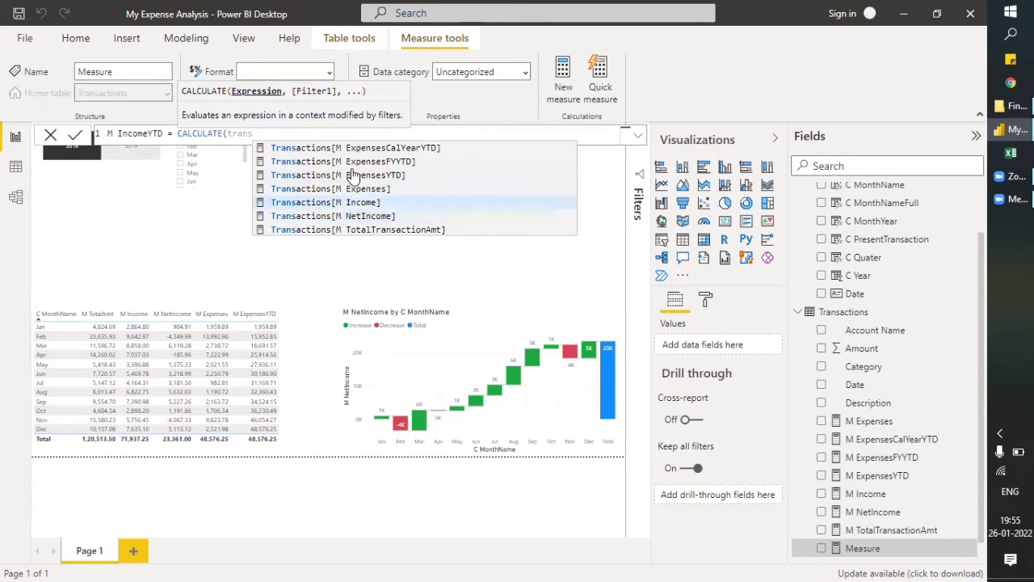
key(Tab)
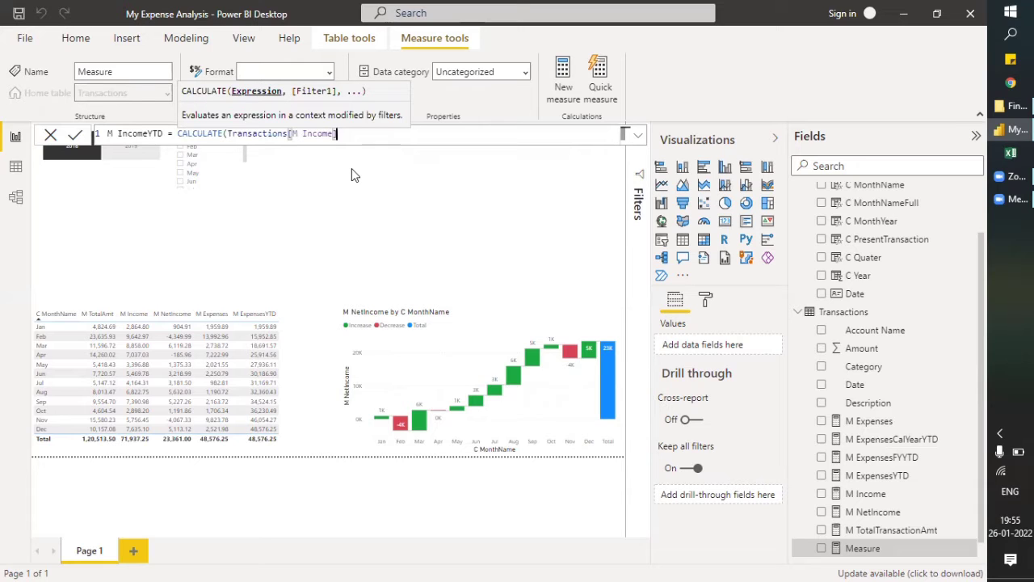
Remove the Transactions[M Income] reference from the M IncomeYTD formula, back to the opening parenthesis of CALCULATE
key(BackSpace)
key(BackSpace)
key(BackSpace)
key(BackSpace)
key(BackSpace)
key(BackSpace)
key(BackSpace)
key(BackSpace)
key(BackSpace)
key(BackSpace)
key(BackSpace)
key(BackSpace)
key(BackSpace)
key(BackSpace)
key(BackSpace)
key(BackSpace)
key(BackSpace)
key(BackSpace)
key(BackSpace)
key(BackSpace)
key(BackSpace)
key(BackSpace)
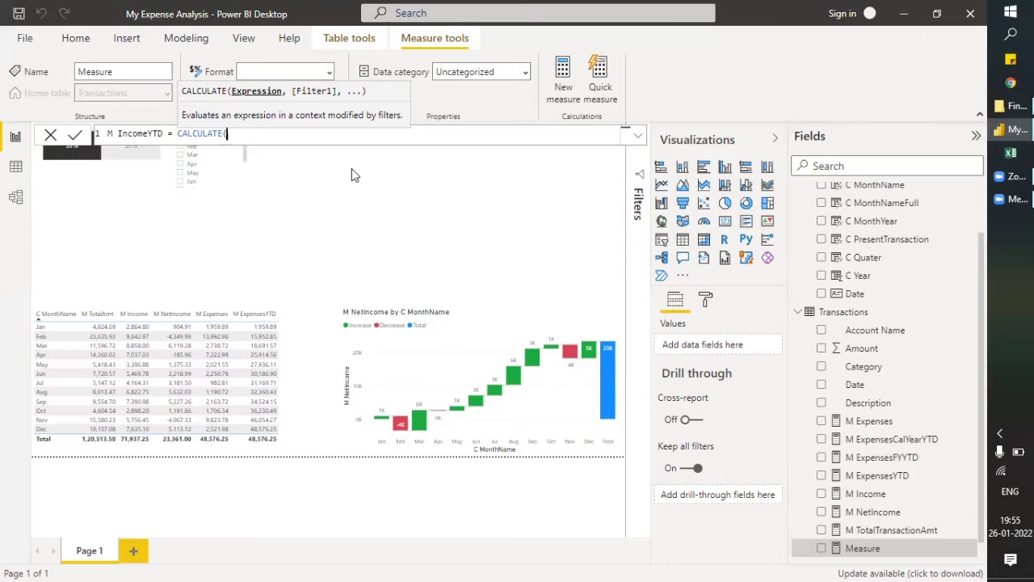
Set [M Expenses] as the expression in the M IncomeYTD formula and start a CALCULATETABLE filter after it
text([M)
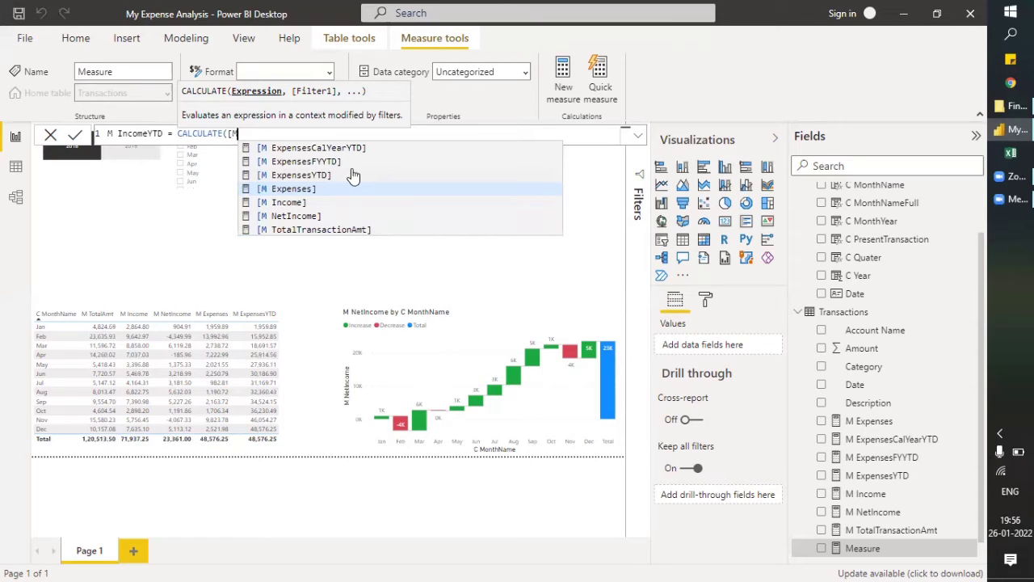
key(Tab)
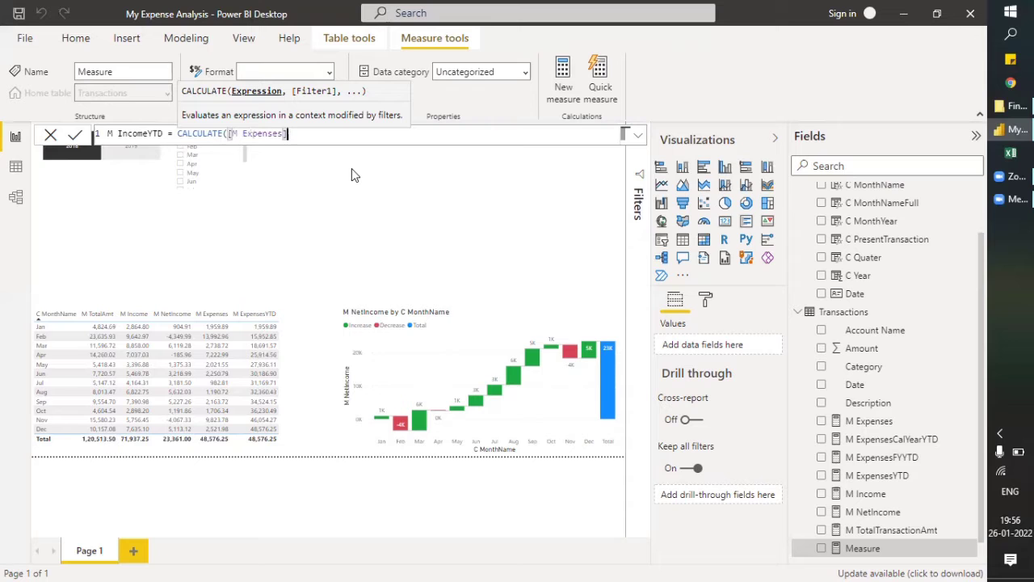
text(,calcul)
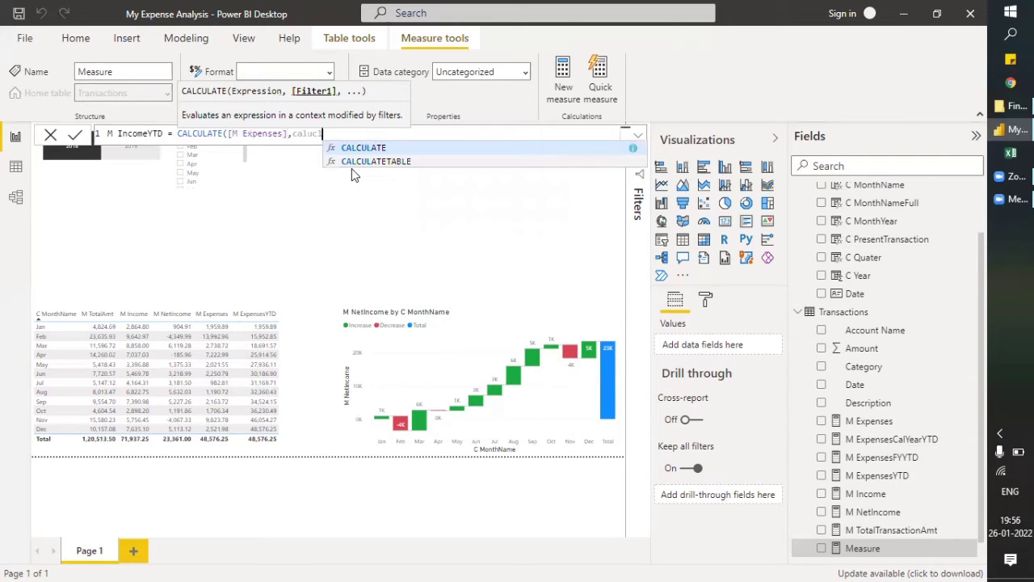
key(Down)
key(Tab)
Supply DATESYTD(MyDates[Date]) as the table argument of CALCULATETABLE in the M IncomeYTD formula
text(date)
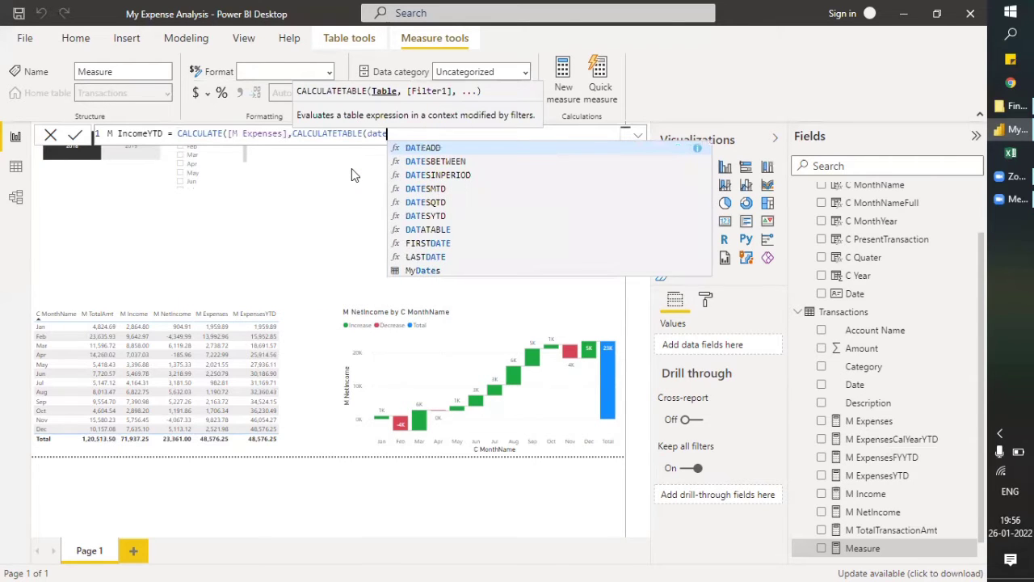
text(sy)
key(Tab)
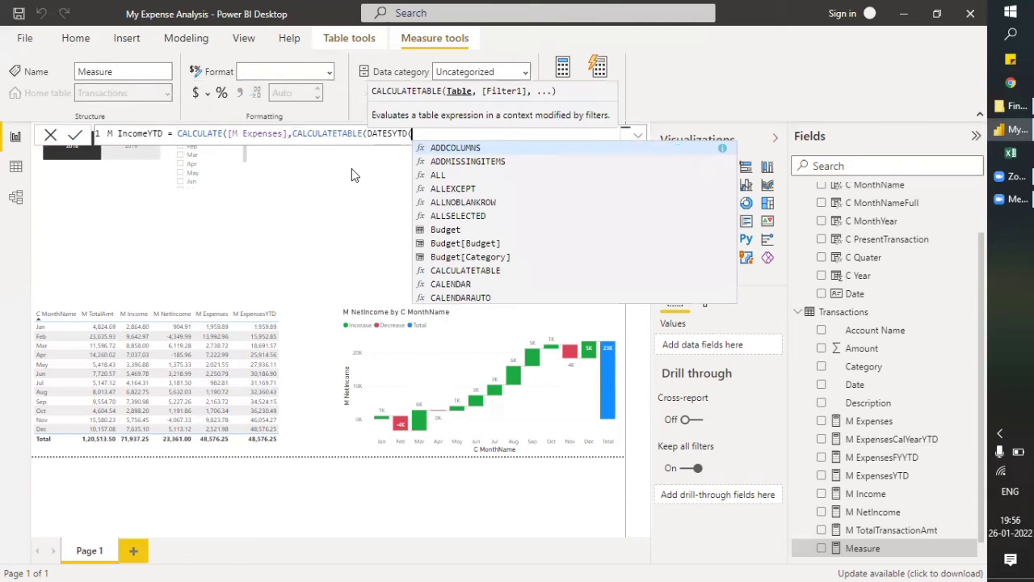
text(myd)
key(Down)
key(Down)
key(Down)
key(Down)
key(Down)
key(Down)
key(Down)
key(Down)
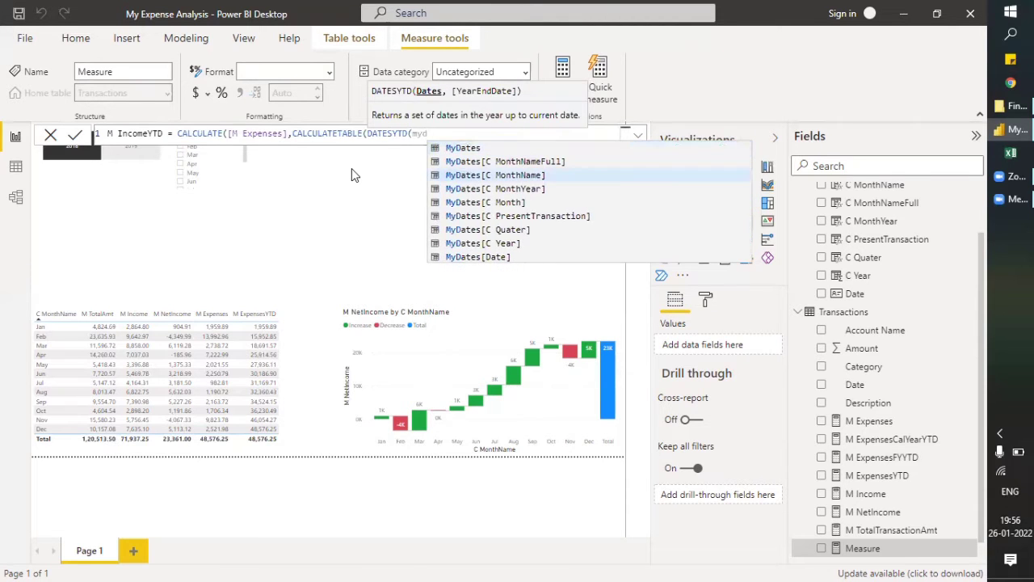
key(Tab)
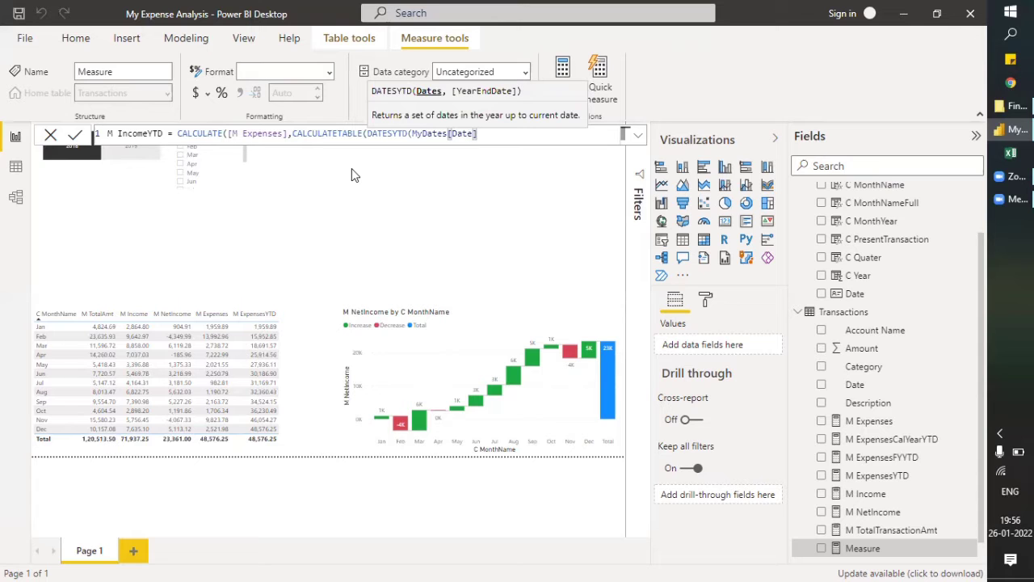
text())
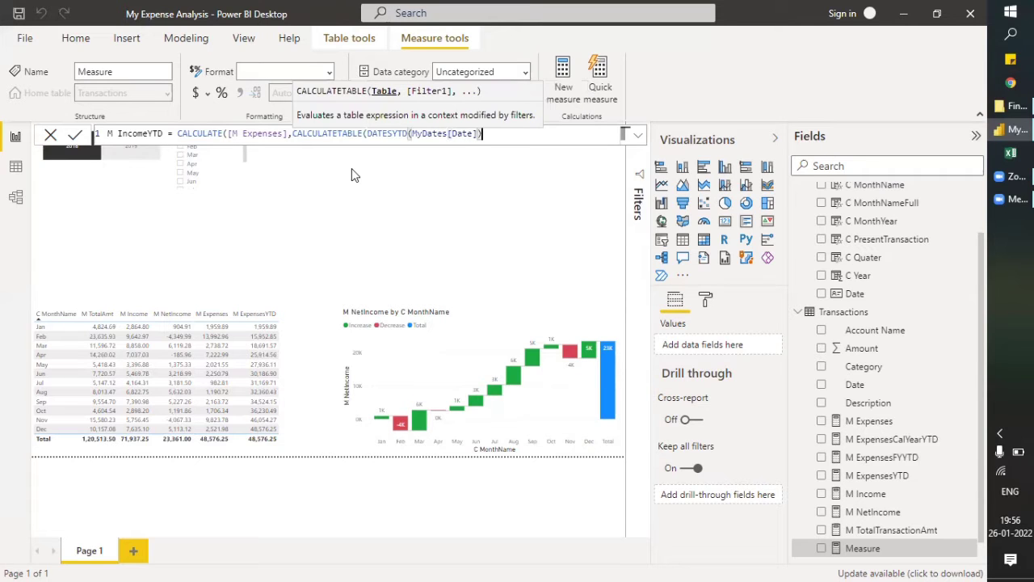
Add the MyDates[C PresentTransaction] column as the filter argument of CALCULATETABLE in the M IncomeYTD formula
text(,)
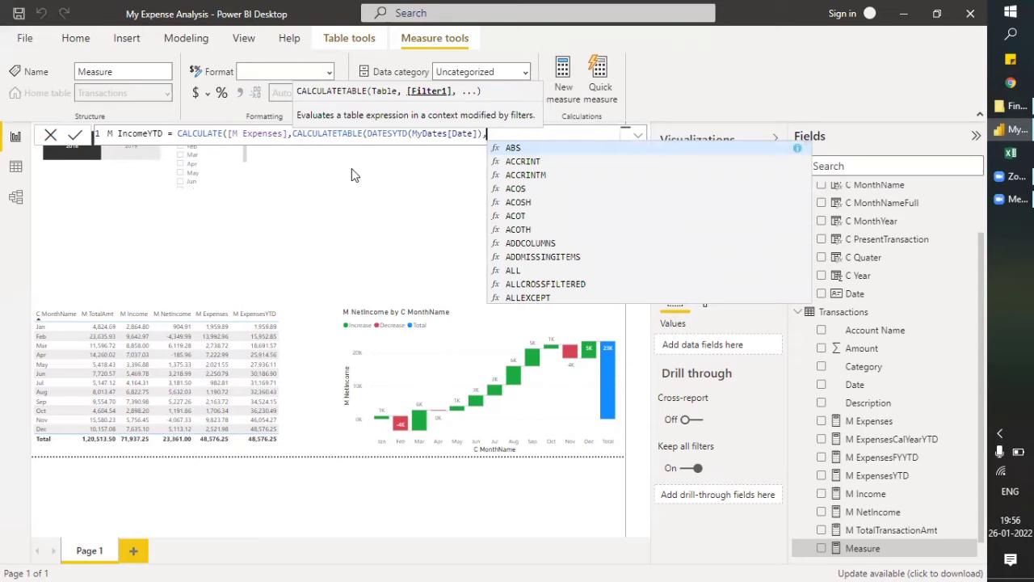
text(my)
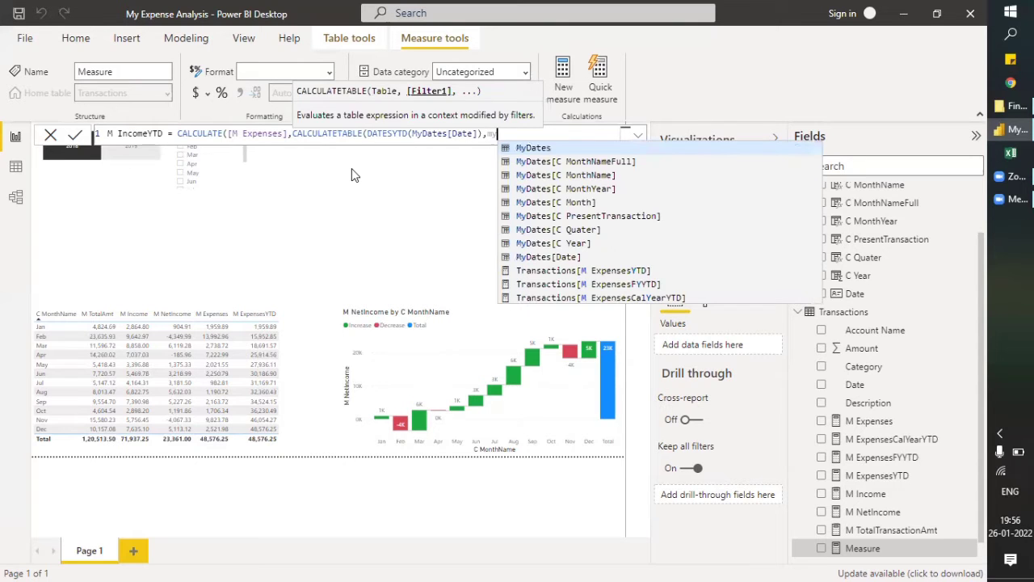
text(date)
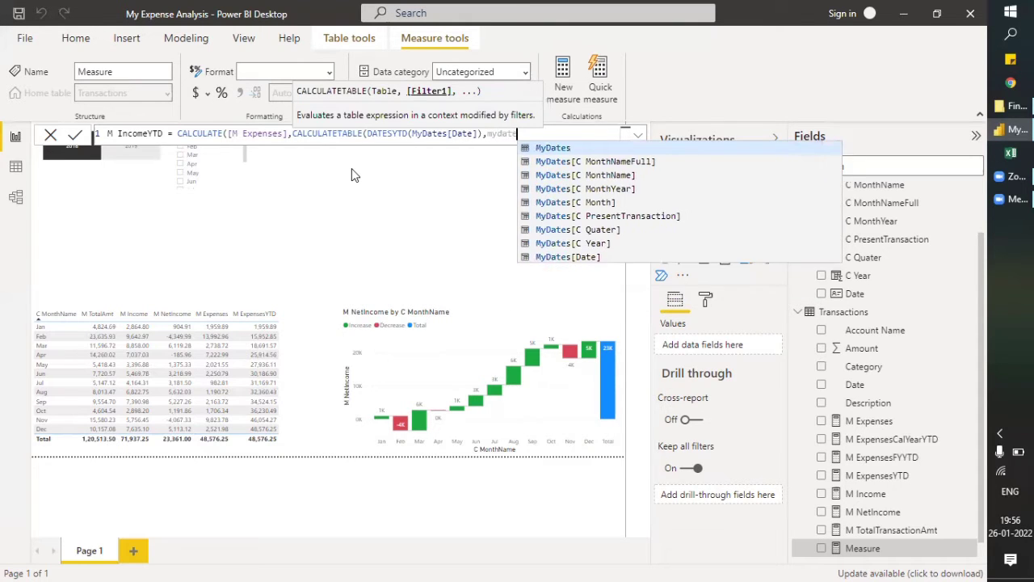
key(Down)
key(Down)
key(Down)
key(Down)
key(Down)
key(Down)
key(Tab)
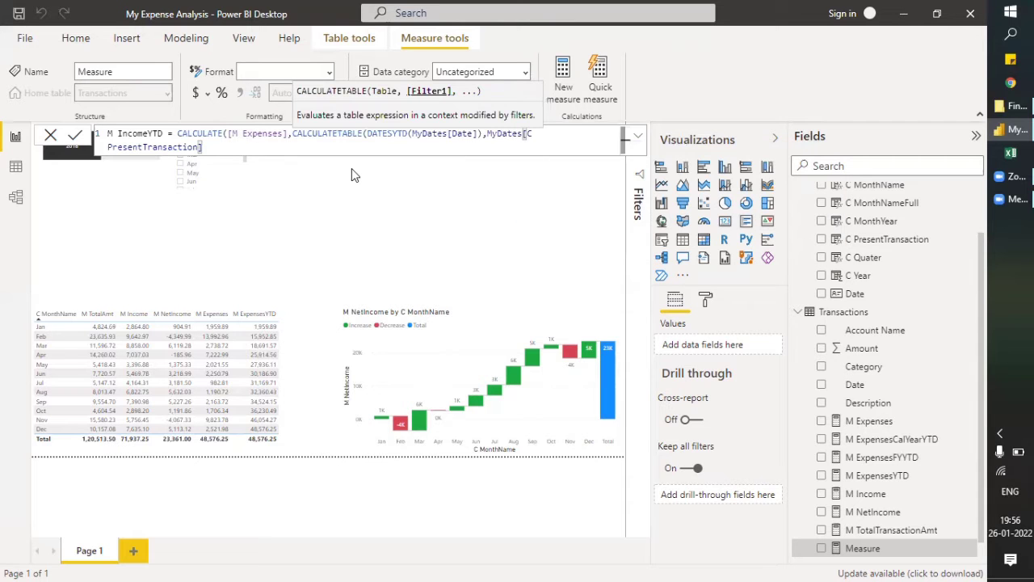
Complete the C PresentTransaction filter with = TRUE(), close both functions and commit the M IncomeYTD measure
text(= true)
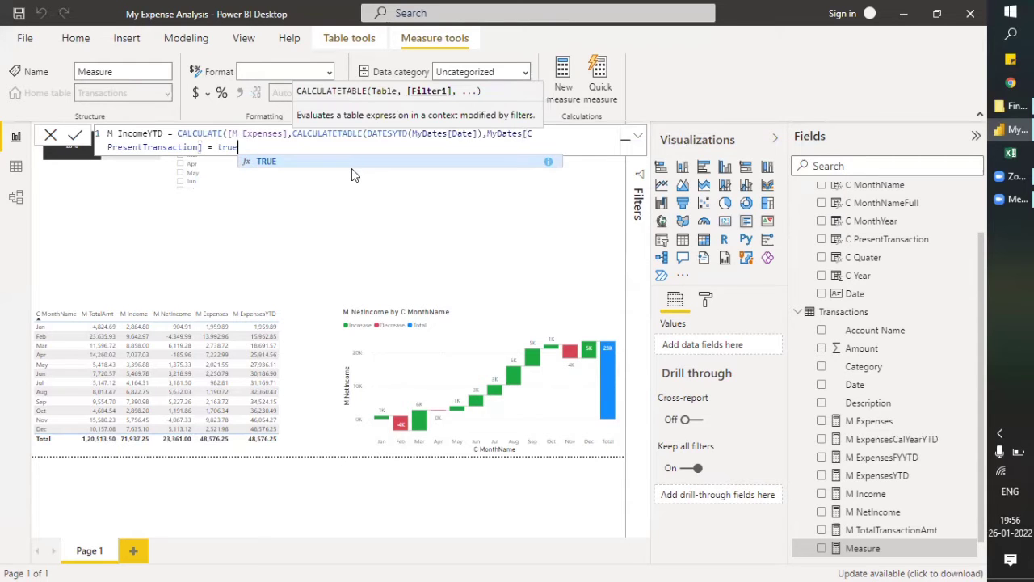
key(Tab)
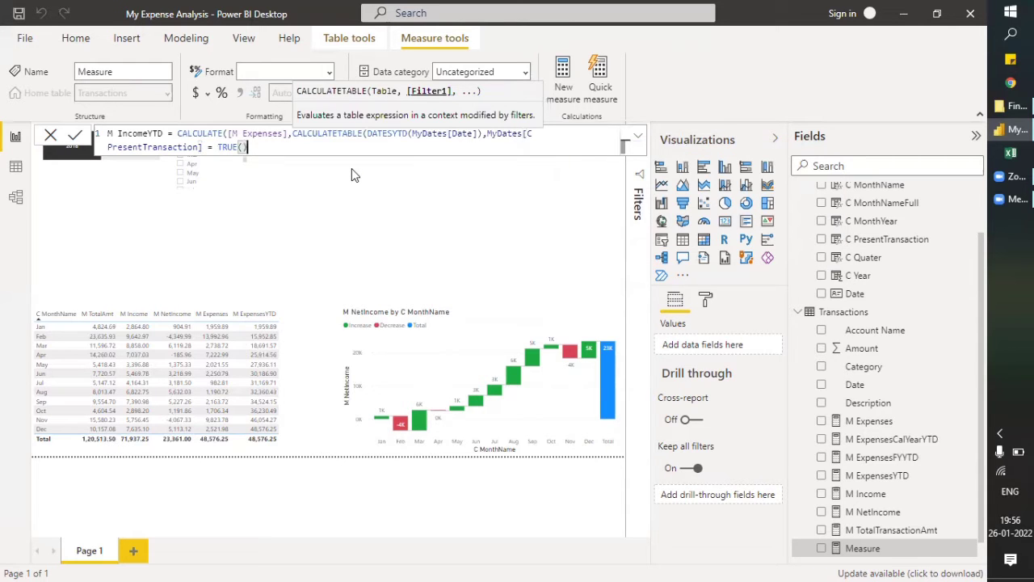
text())
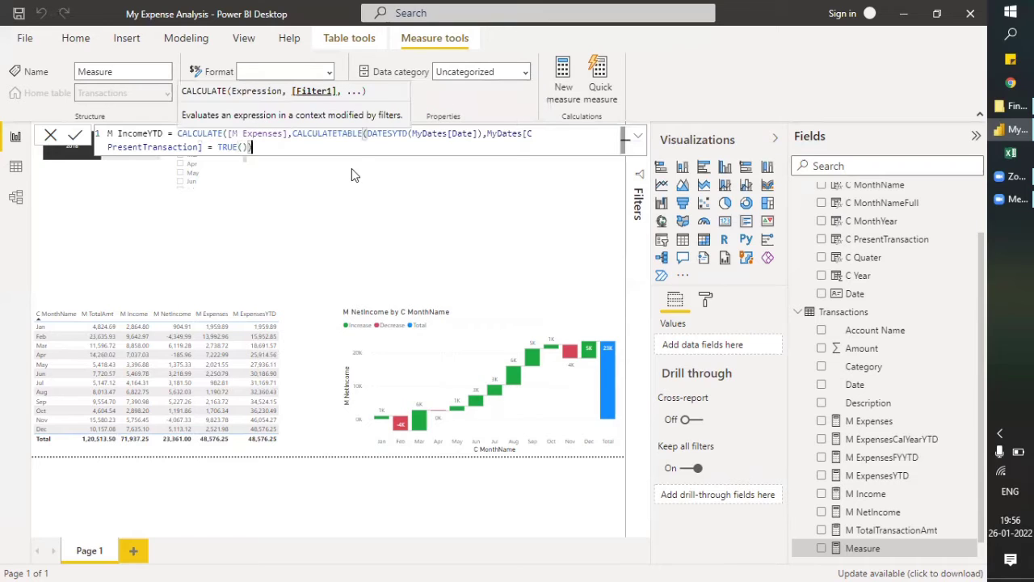
key(Return)
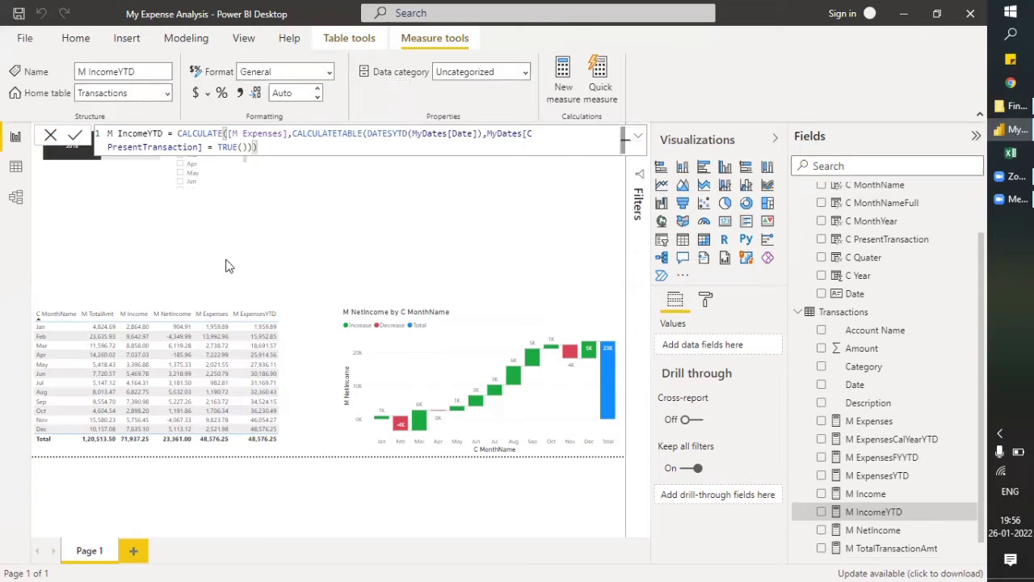
Insert an area chart above the monthly table and enlarge it to fill the space between the slicers and the table
click(184, 243)
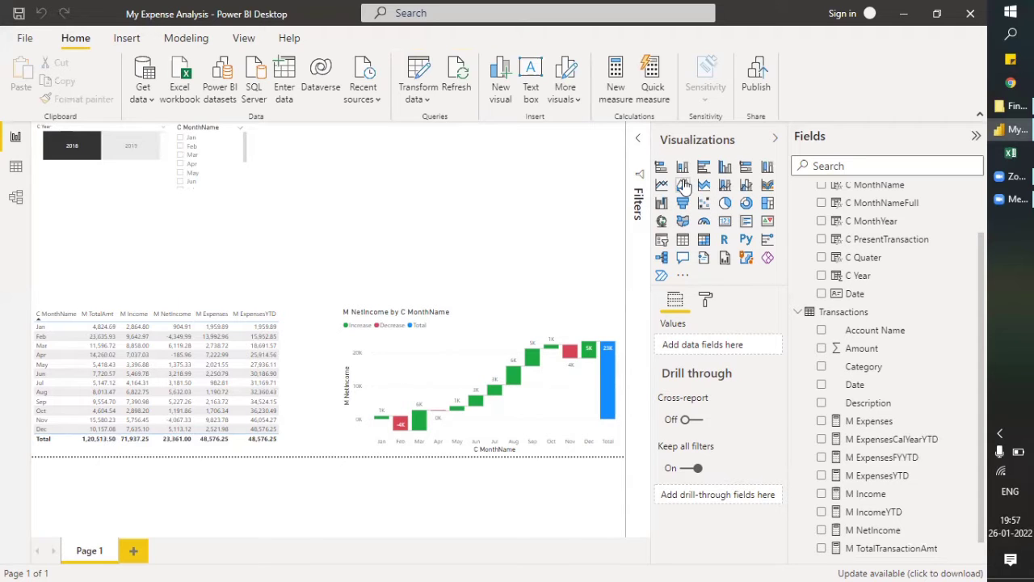
click(683, 185)
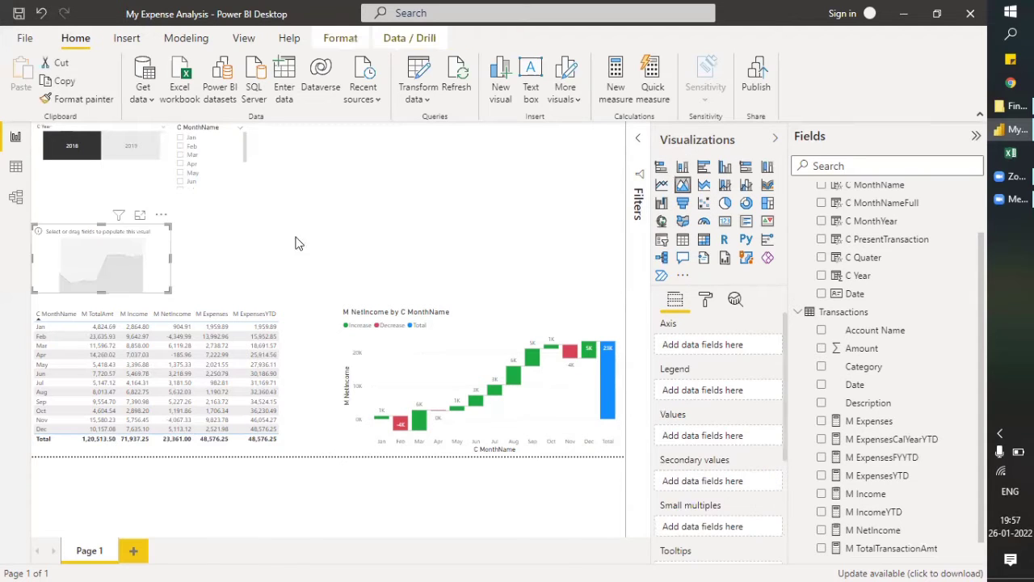
drag(171, 257, 300, 270)
drag(168, 226, 166, 192)
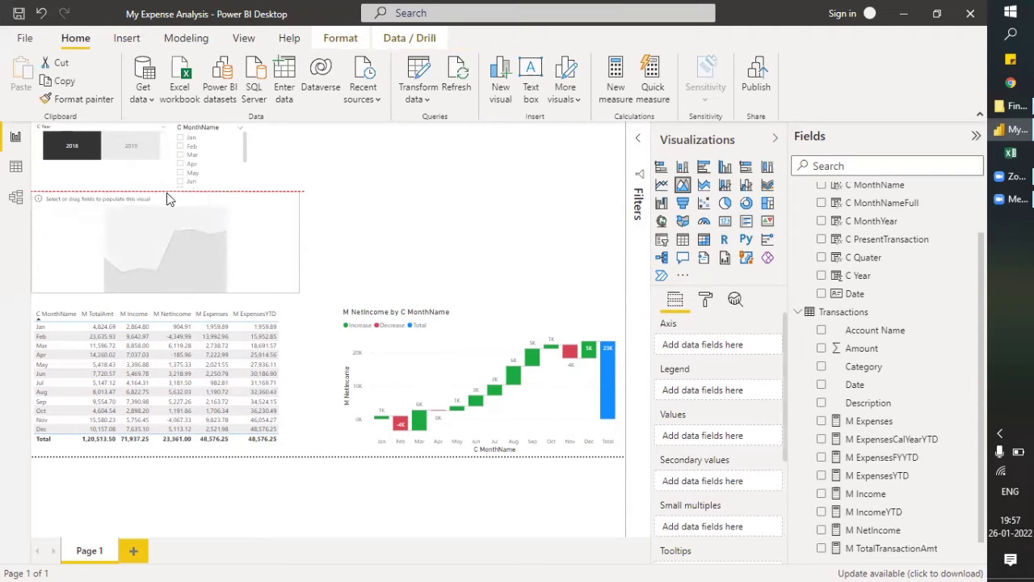
mouse_move(166, 289)
mouse_down()
mouse_move(164, 313)
mouse_move(168, 306)
mouse_up()
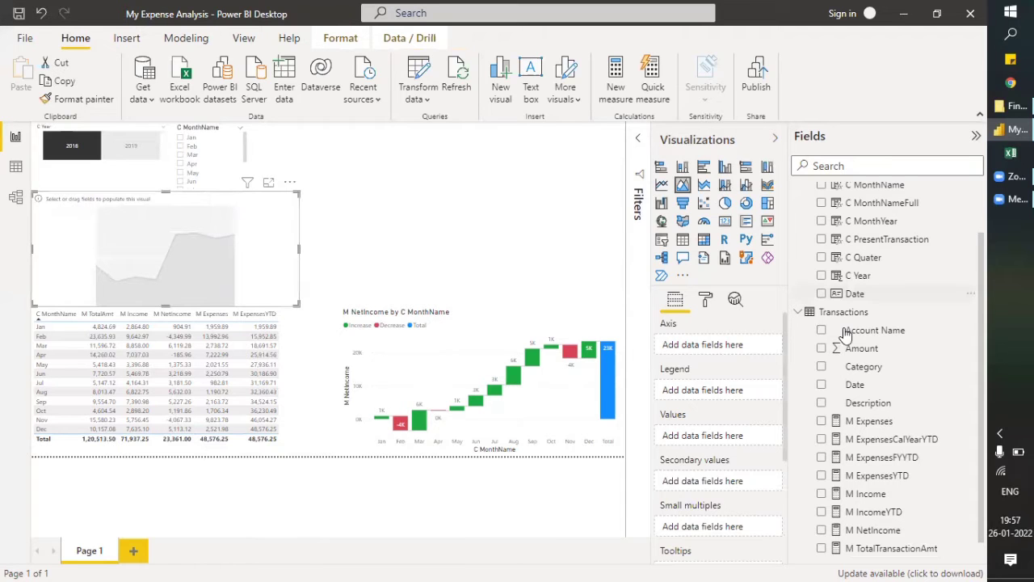
Plot M ExpensesYTD by C MonthName in the area chart and widen it to about half the page
click(822, 186)
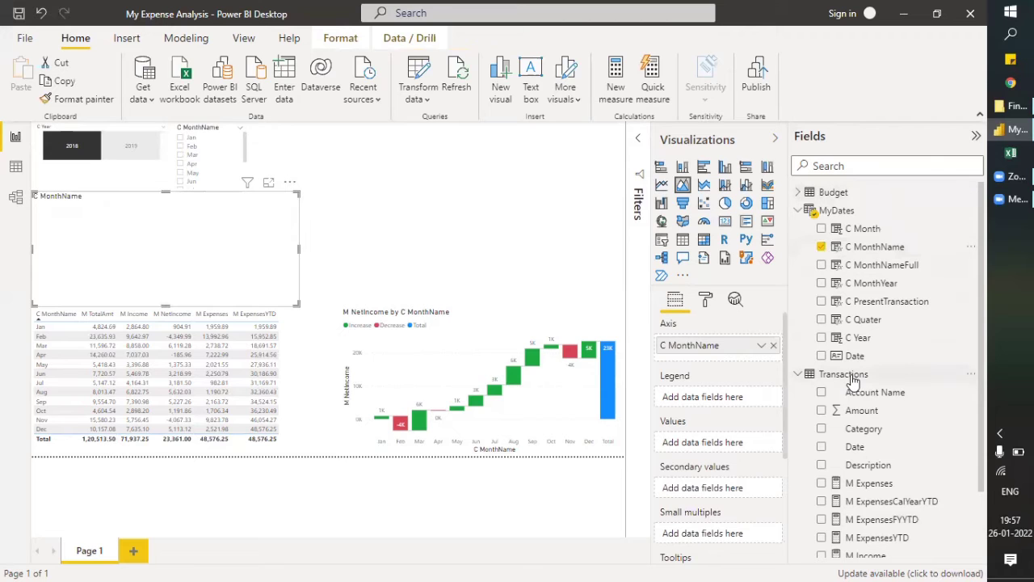
scroll(748, 394, down, 1)
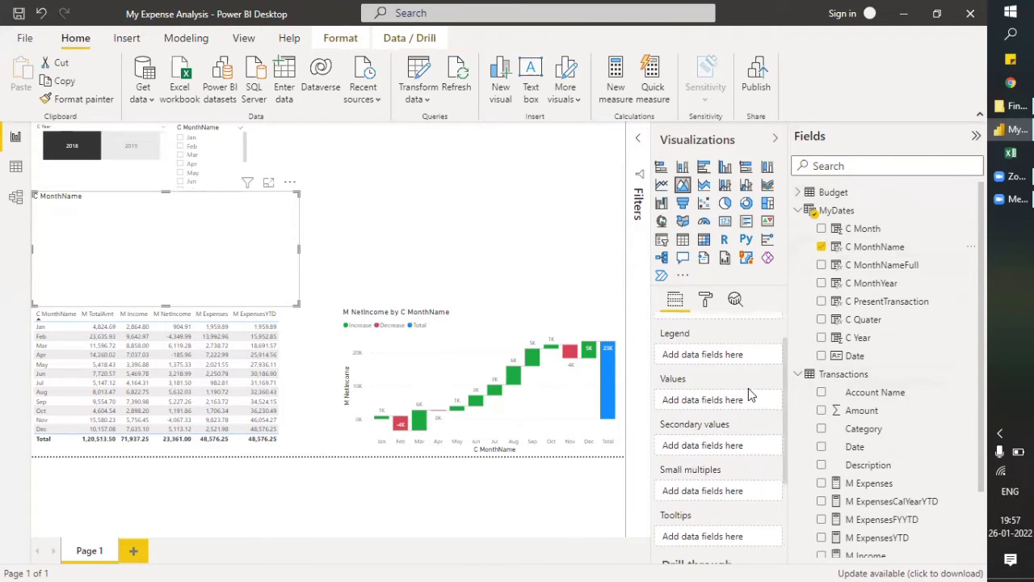
scroll(747, 388, down, 1)
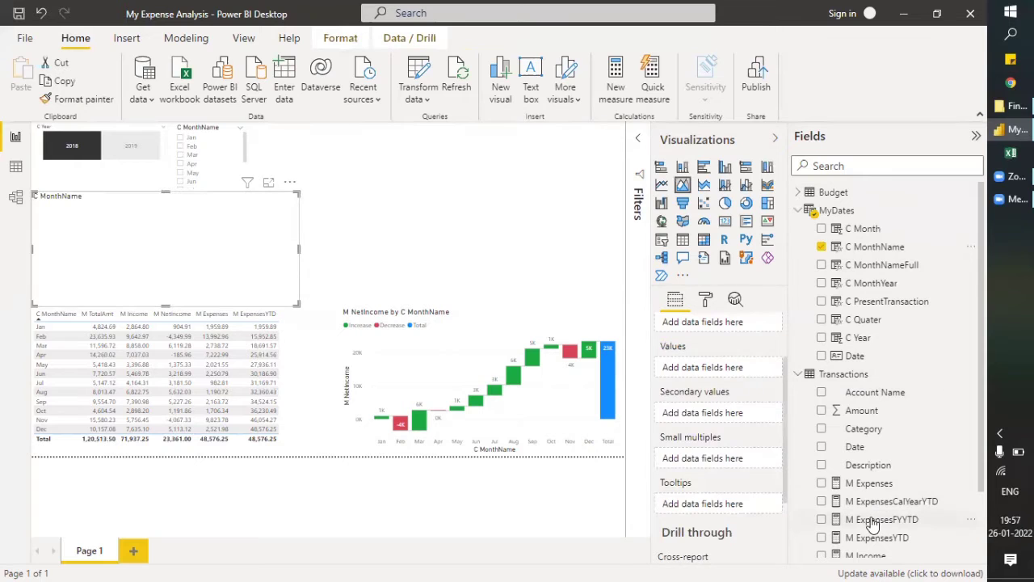
drag(829, 540, 717, 368)
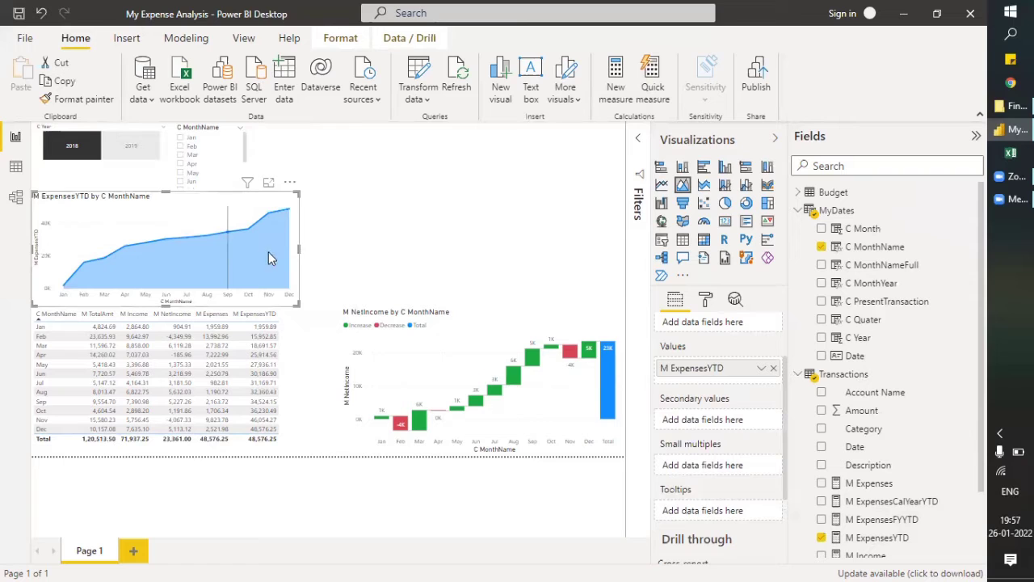
drag(298, 252, 330, 257)
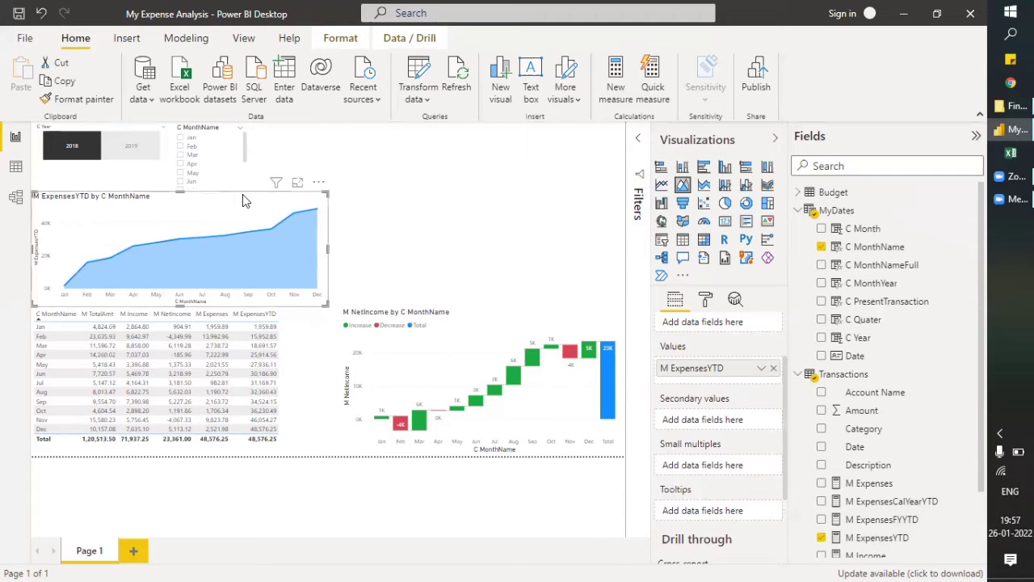
Duplicate the expenses area chart beside the original and replace M ExpensesYTD with M IncomeYTD in the copy's values
click(411, 203)
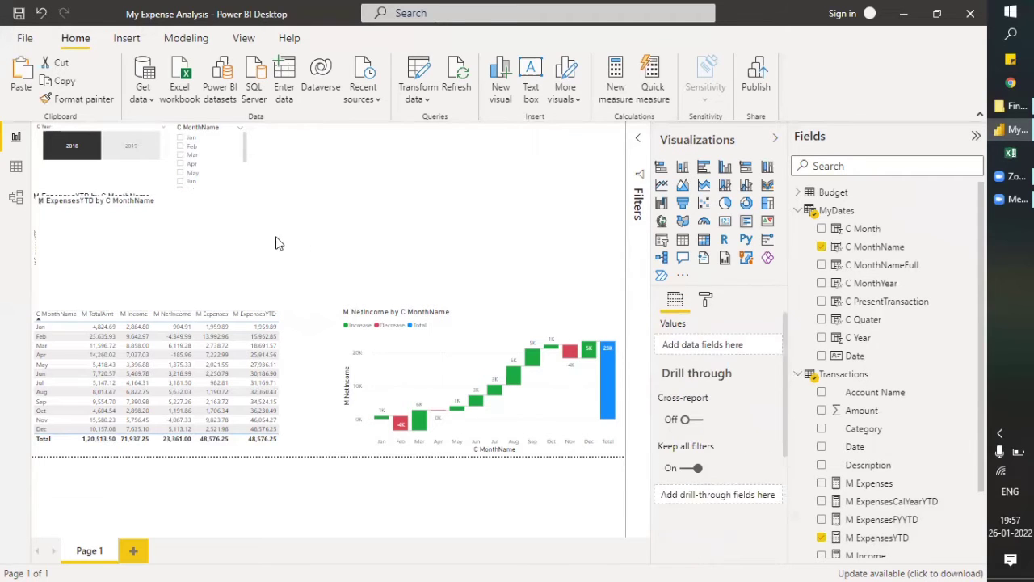
drag(200, 213, 494, 207)
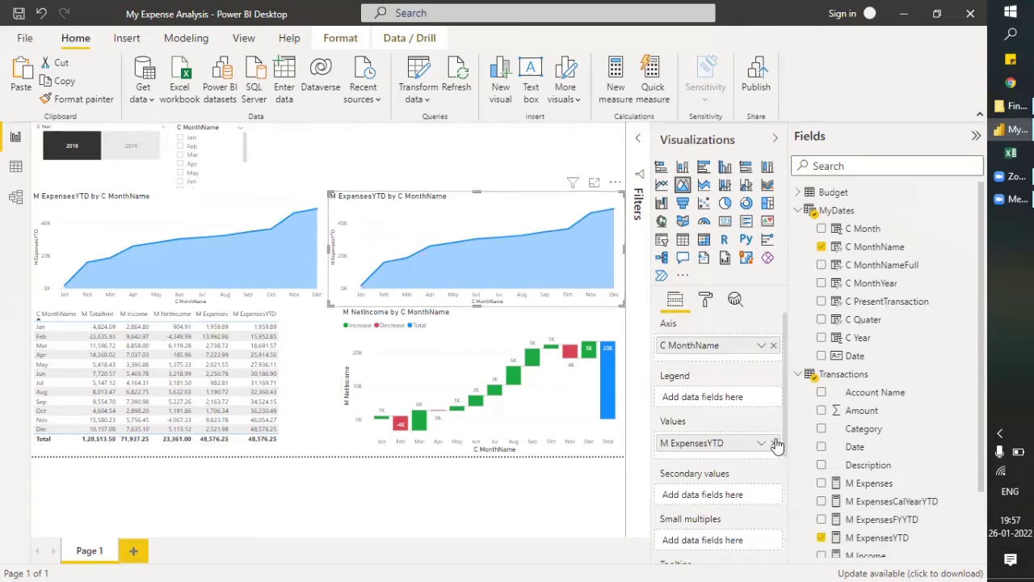
click(884, 538)
scroll(887, 537, down, 1)
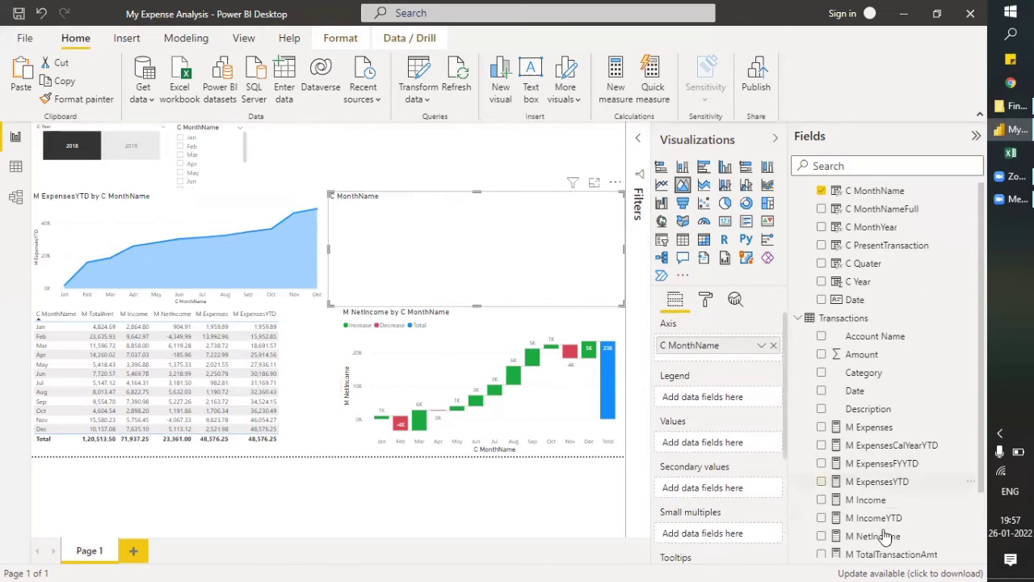
scroll(884, 537, down, 1)
click(821, 494)
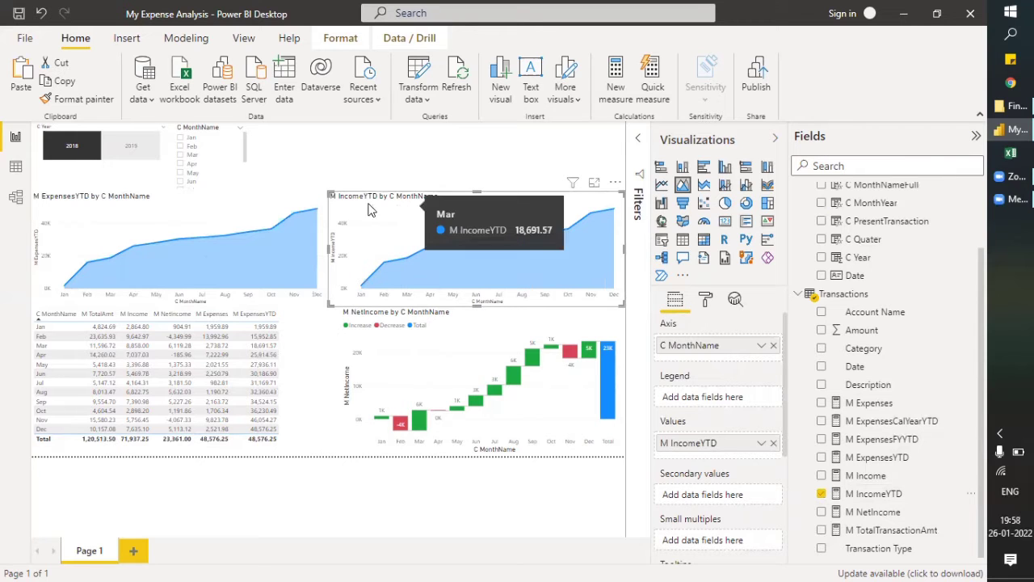
Set the data color of the M ExpensesYTD area chart to red
click(206, 197)
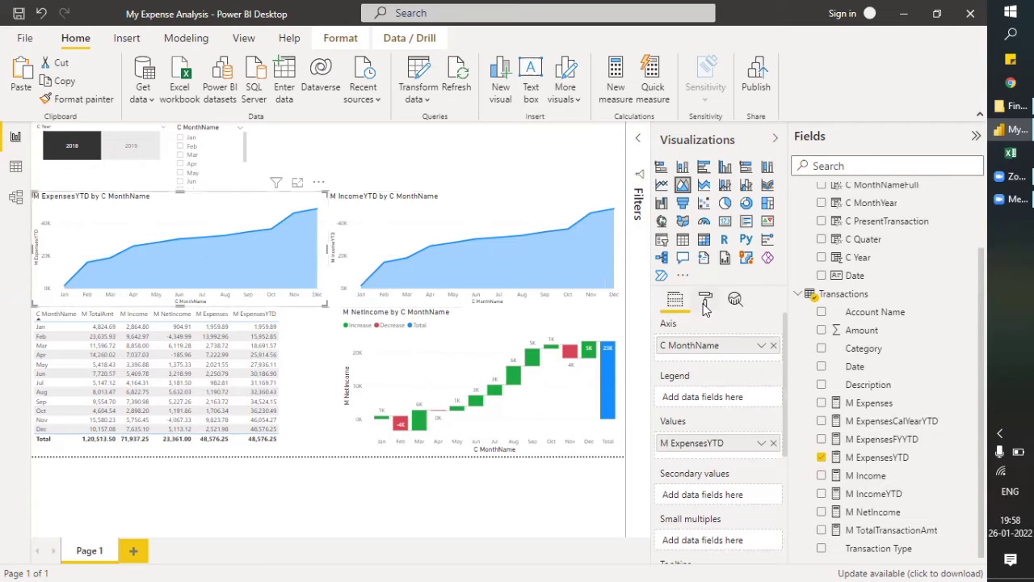
click(705, 303)
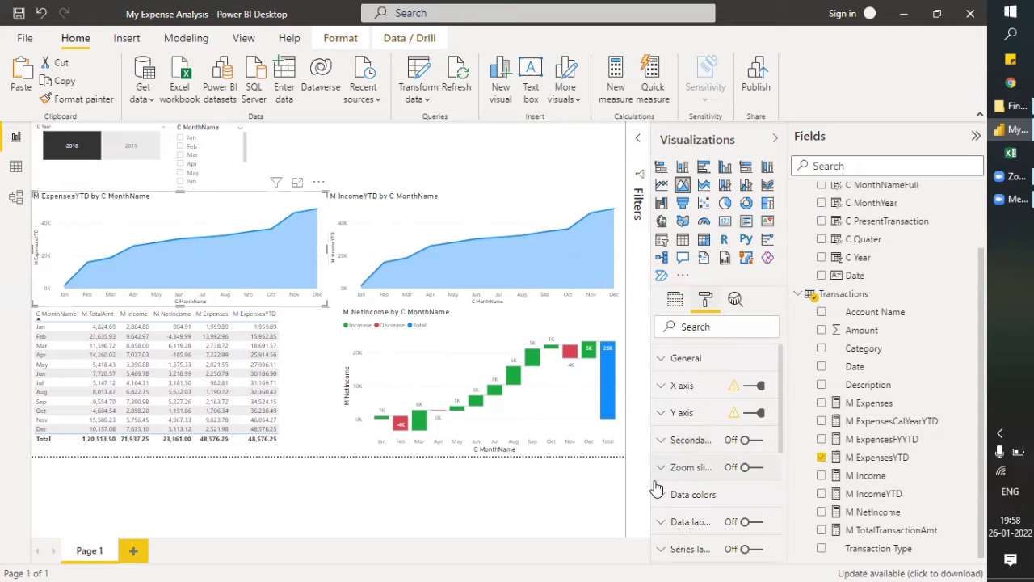
scroll(656, 488, down, 1)
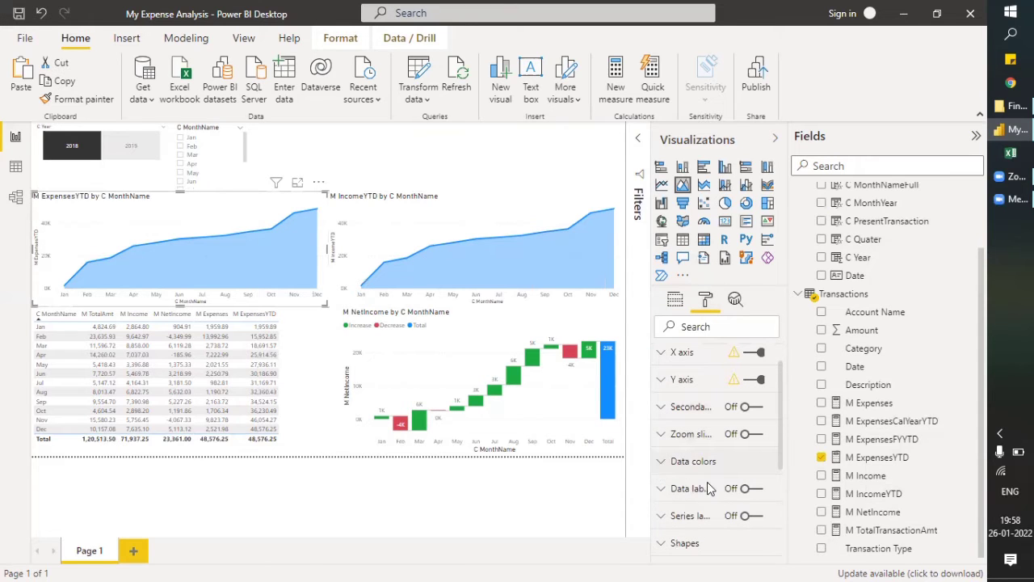
click(693, 460)
click(688, 491)
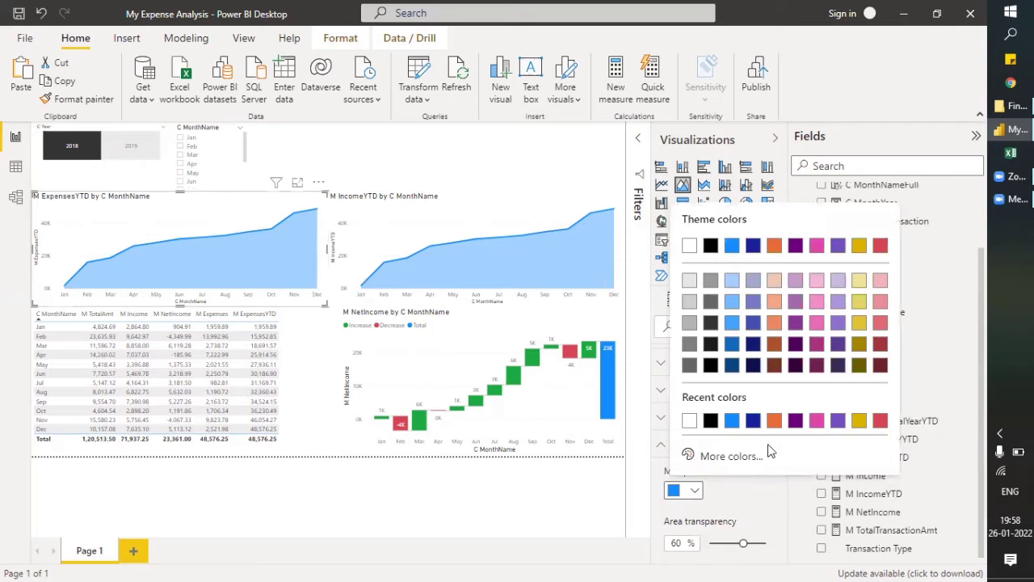
click(880, 421)
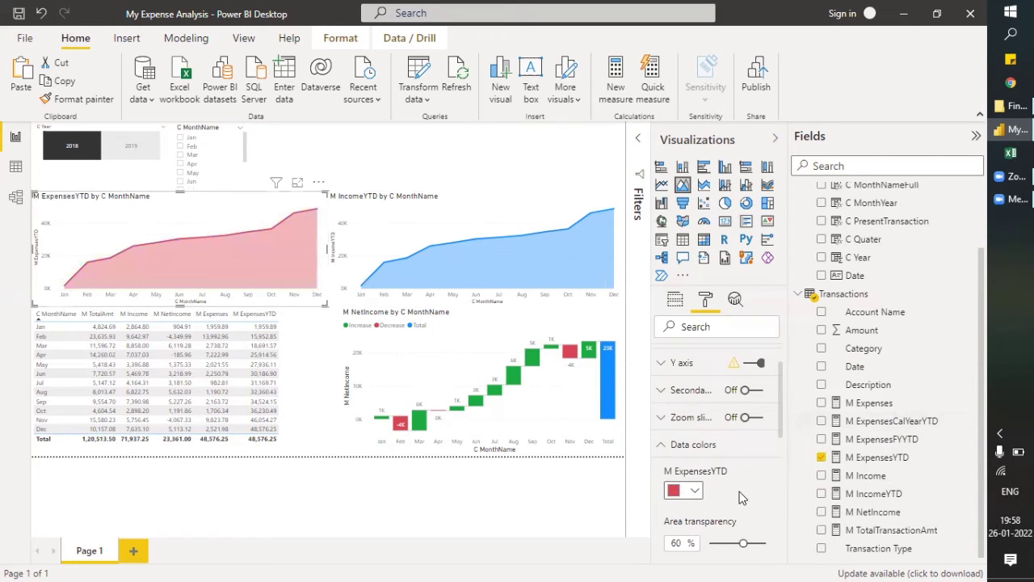
click(454, 149)
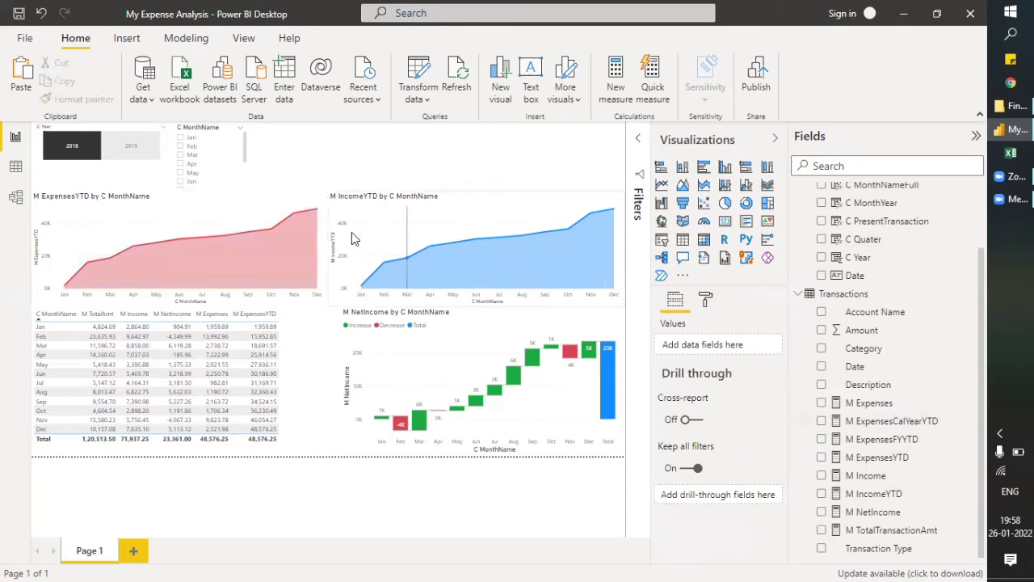
Examine the monthly values in the M IncomeYTD and M ExpensesYTD area charts and the formula of the M NetIncome measure
mouse_move(351, 232)
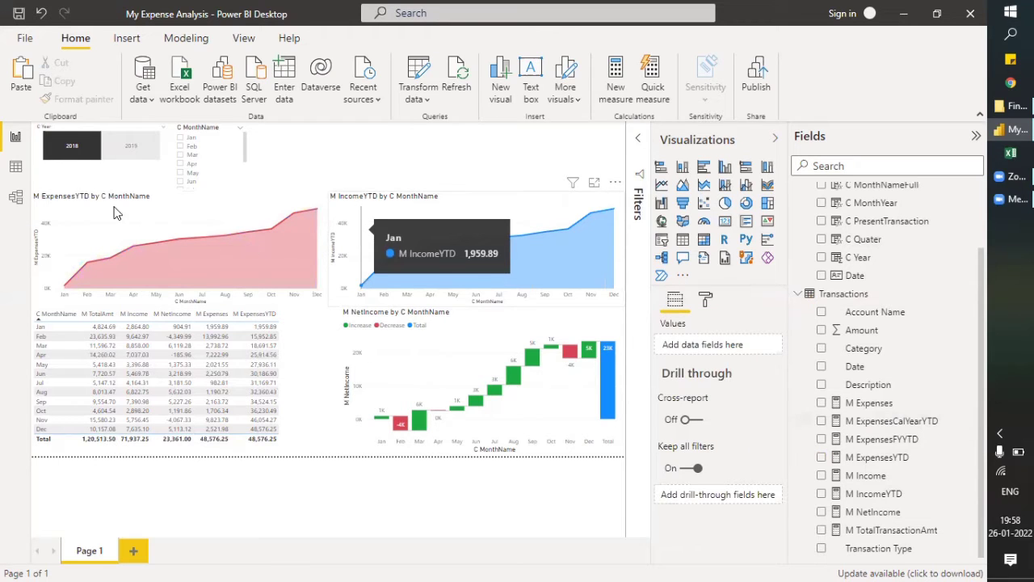
mouse_move(152, 226)
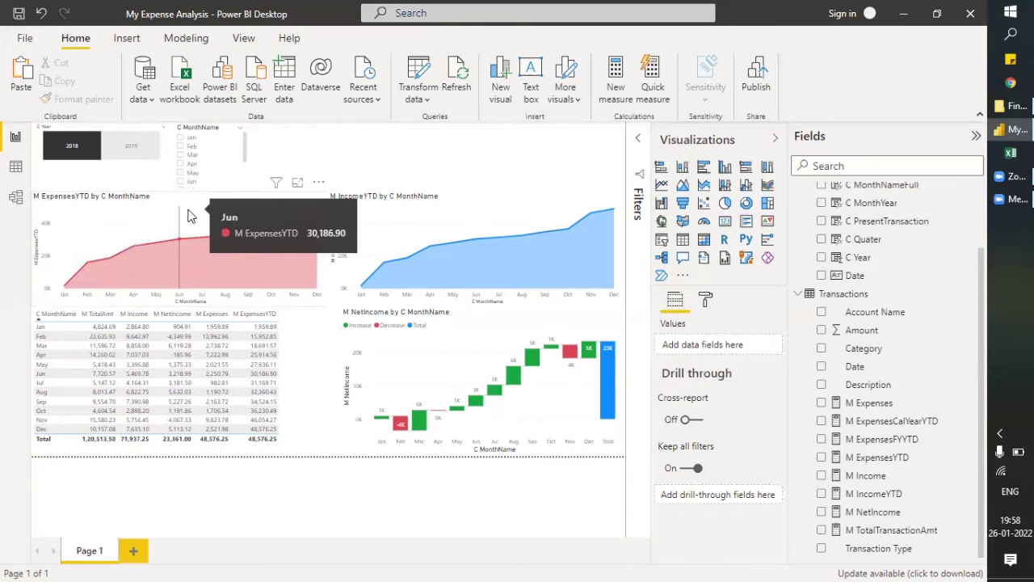
click(187, 216)
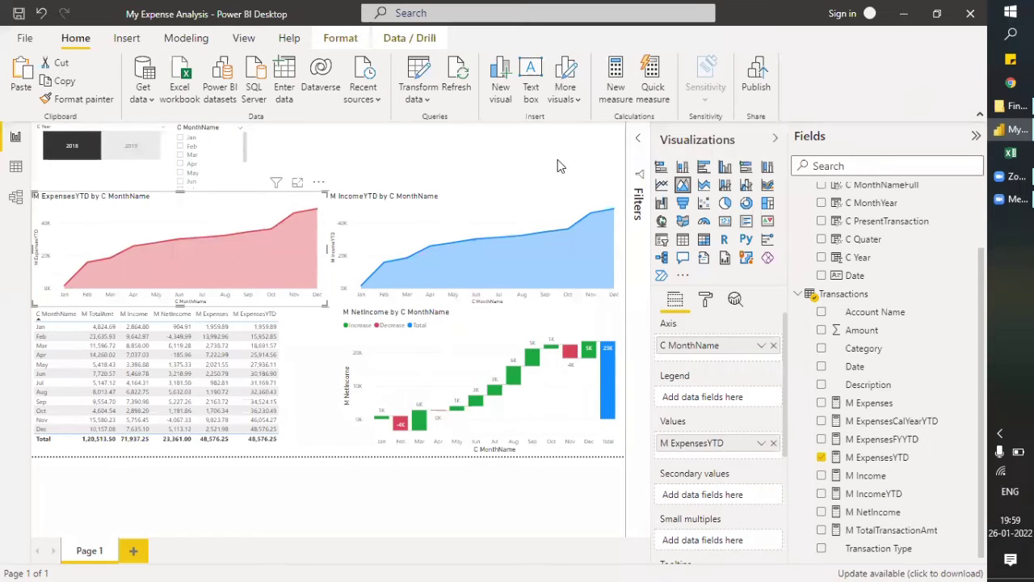
click(558, 161)
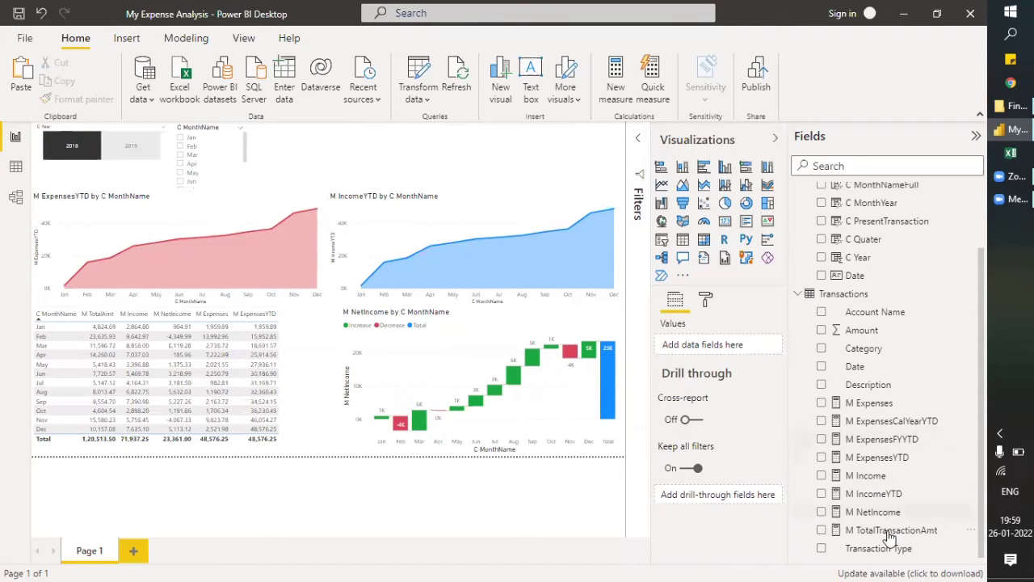
click(884, 515)
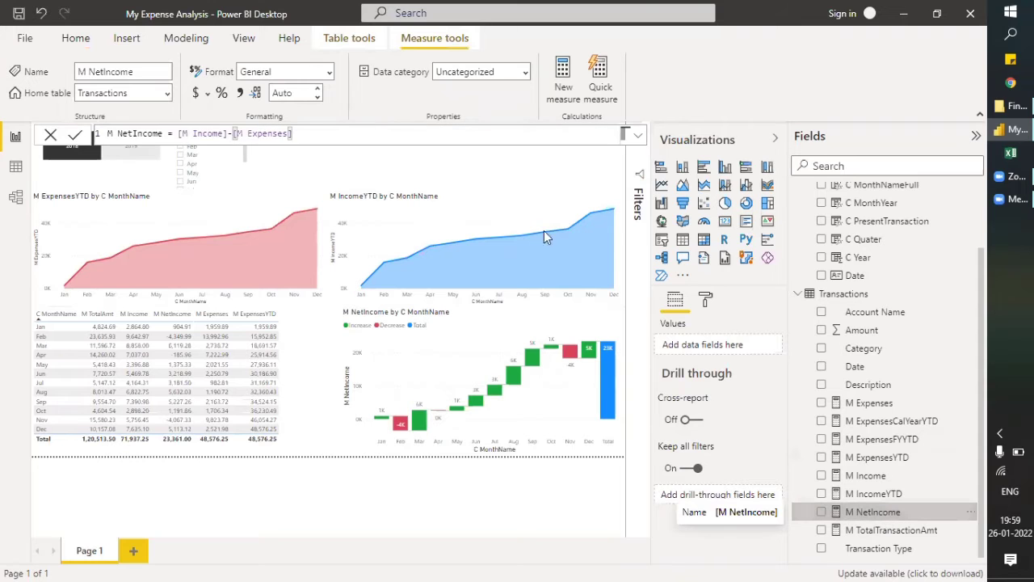
click(529, 191)
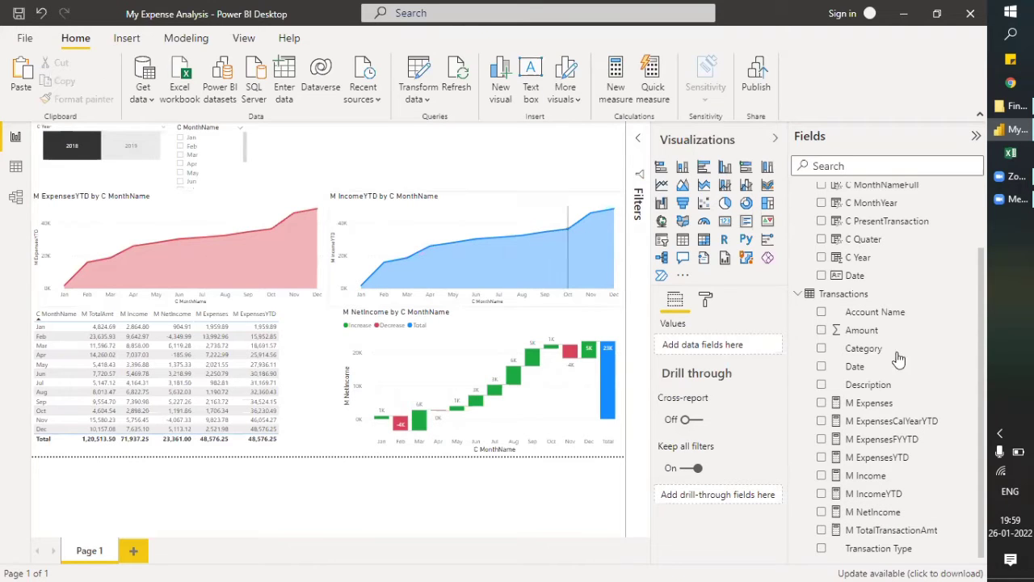
Start a new measure M NetIncomeYTD in the Transactions table with CALCULATE over [M NetIncome]
click(861, 294)
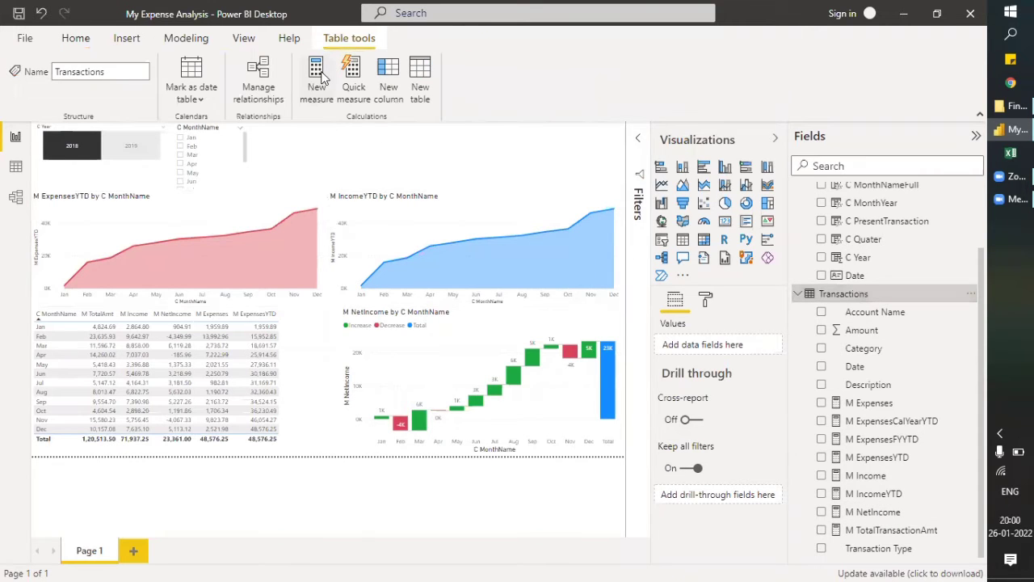
key(ctrl+s)
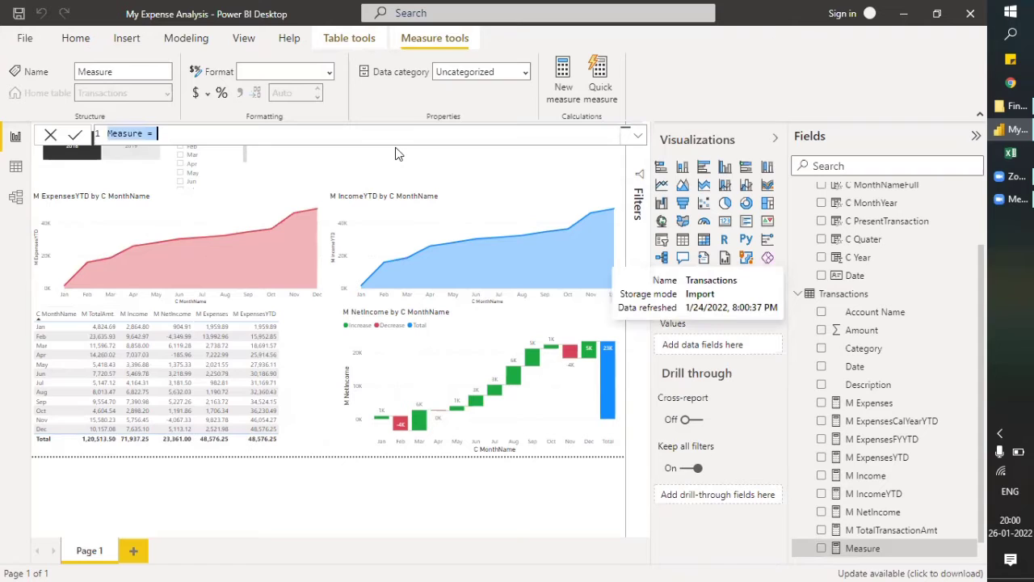
text(Net)
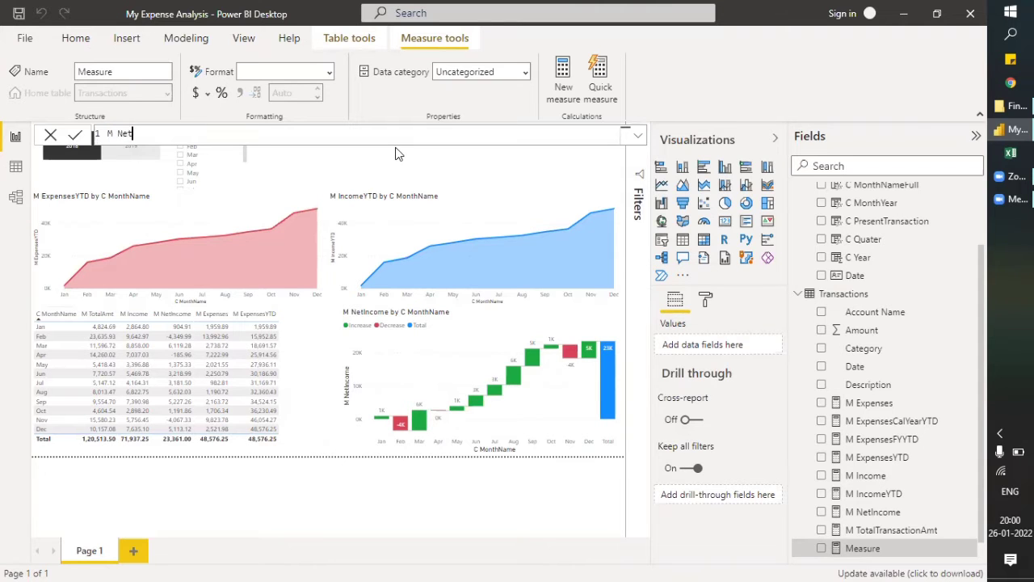
text(IncomeYTD = CALCULATE()
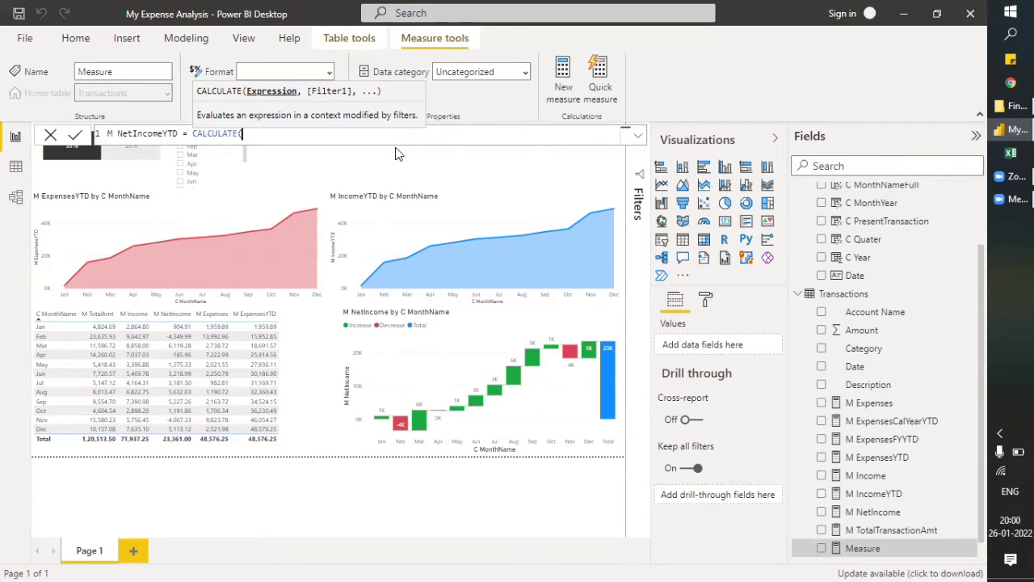
text([)
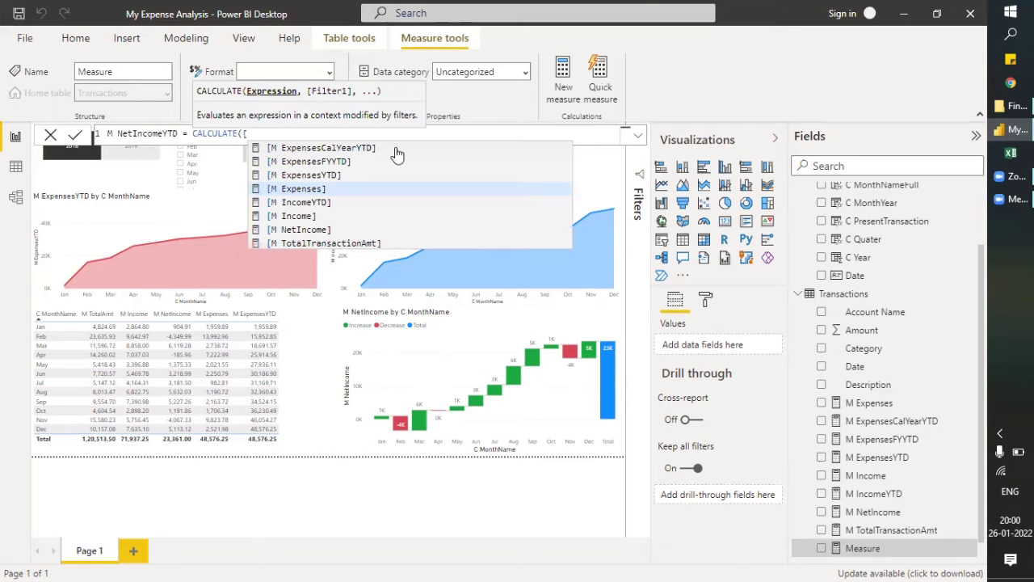
text(M Net)
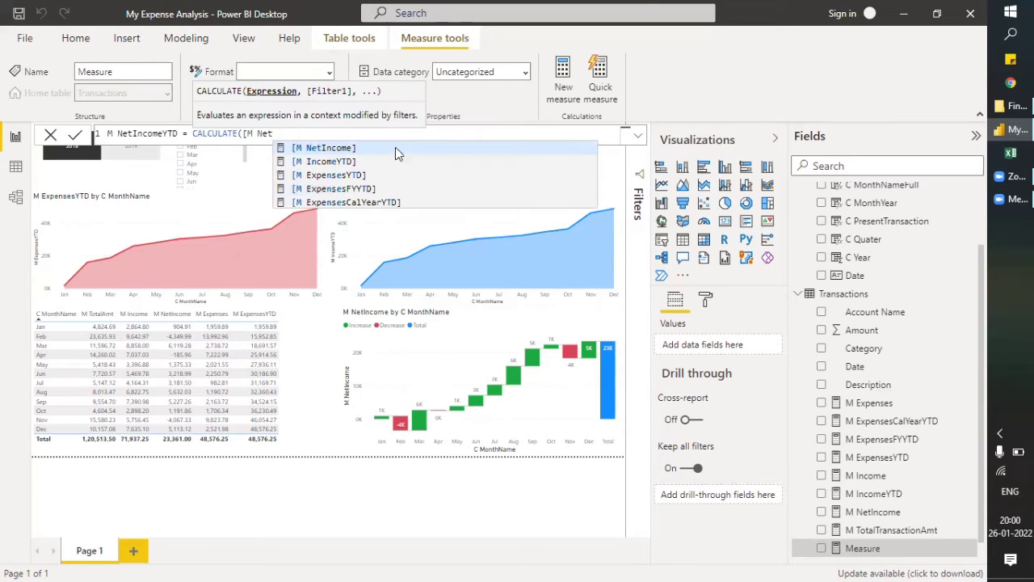
click(395, 148)
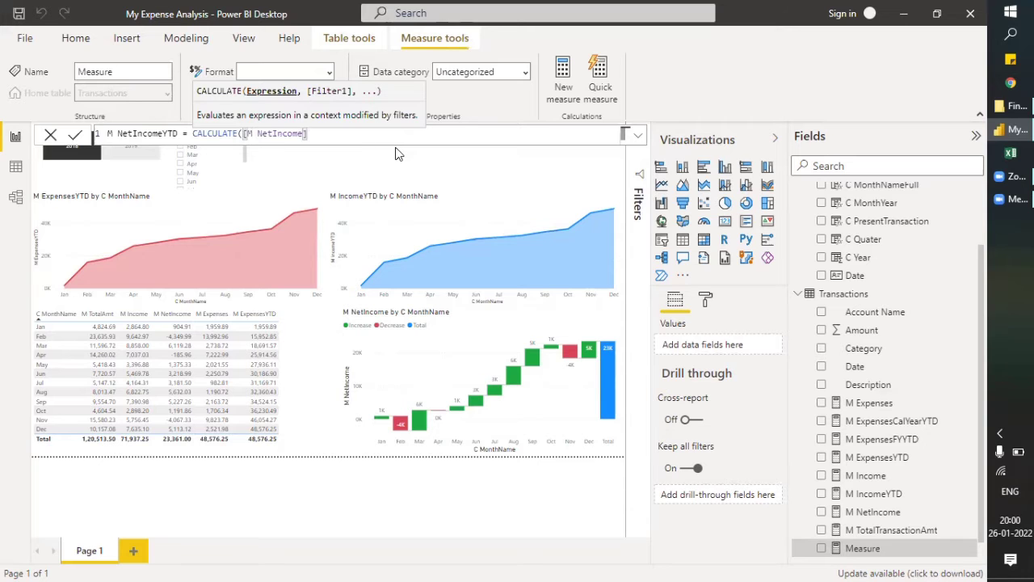
Add a CALCULATETABLE filter argument to the M NetIncomeYTD formula, with DATESYTD over MyDates[Date] as its table
text(,calc)
key(Down)
key(Tab)
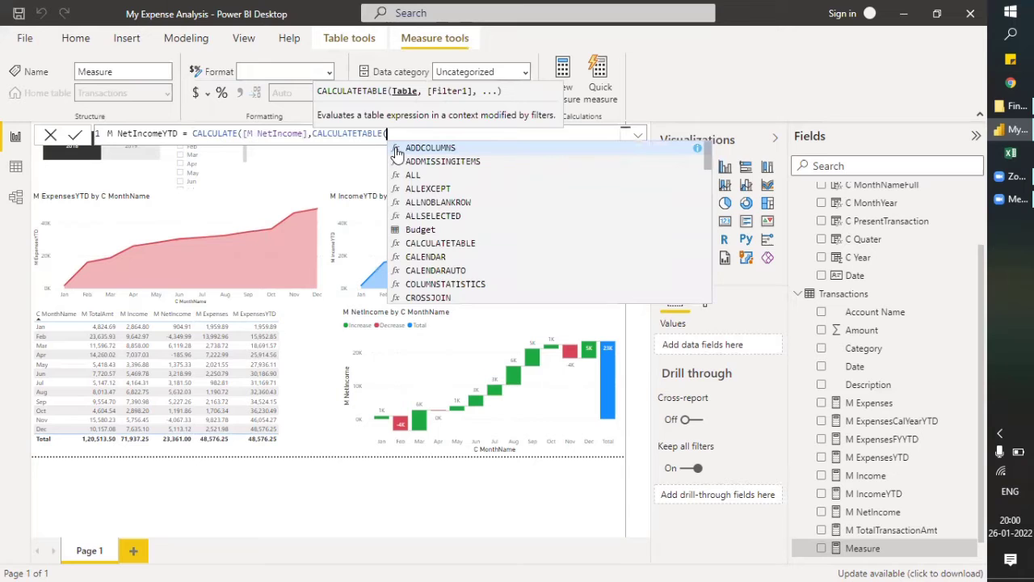
text(datesy)
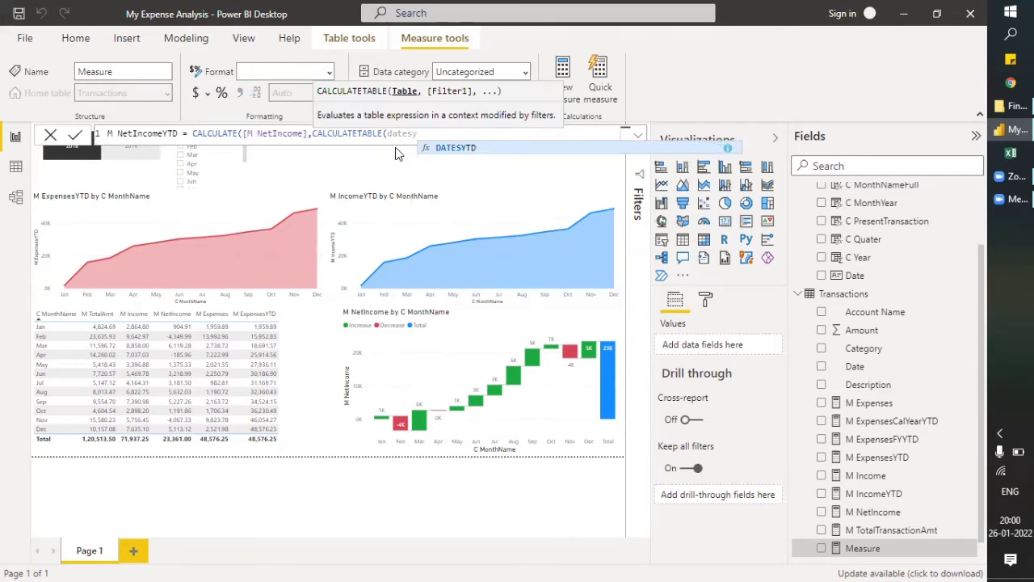
key(Tab)
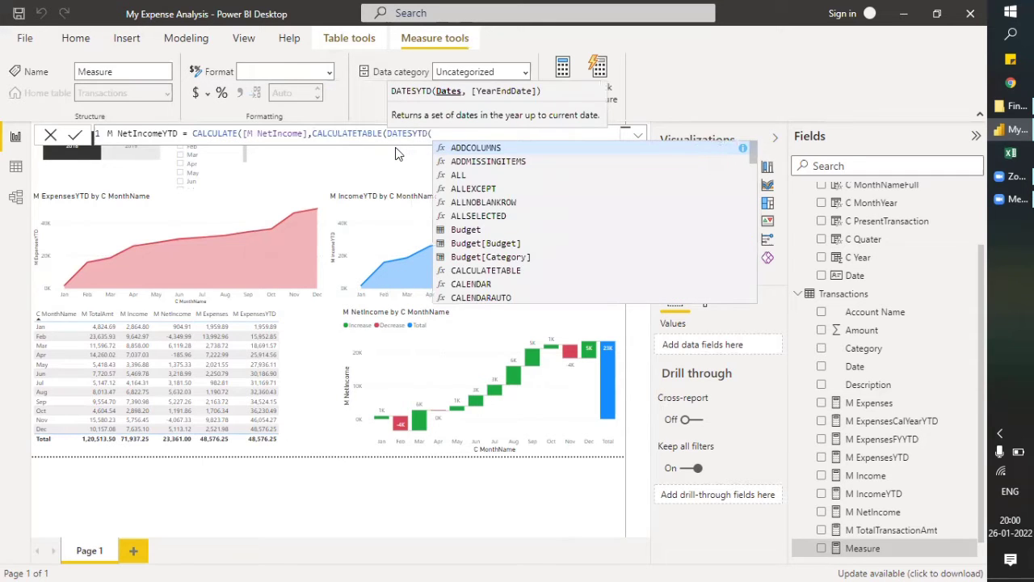
text(mydate)
key(Down)
key(Down)
key(Down)
key(Down)
key(Down)
key(Down)
key(Down)
key(Down)
key(Tab)
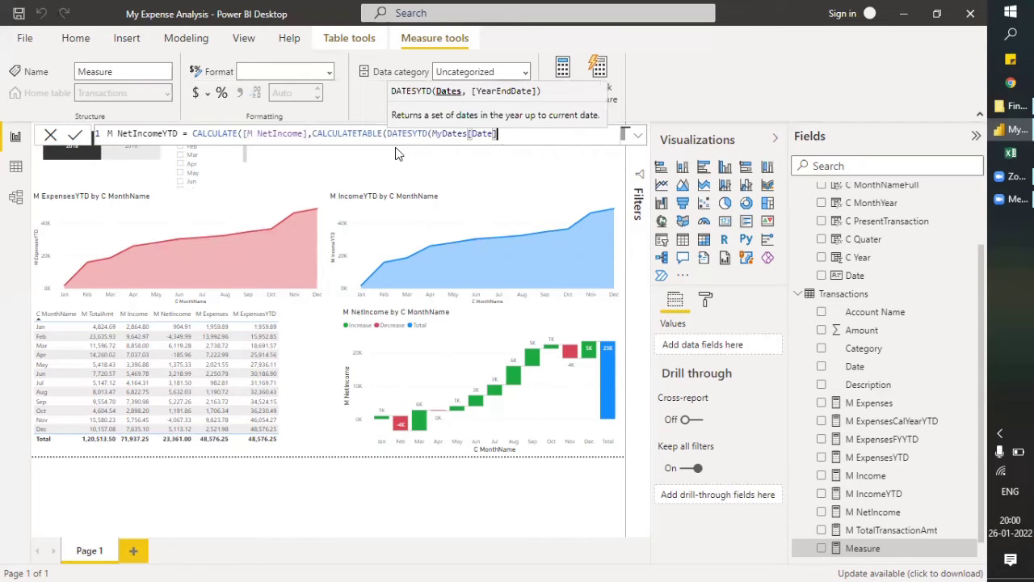
text(,date)
key(BackSpace)
key(BackSpace)
key(BackSpace)
key(BackSpace)
text(mys)
key(BackSpace)
key(BackSpace)
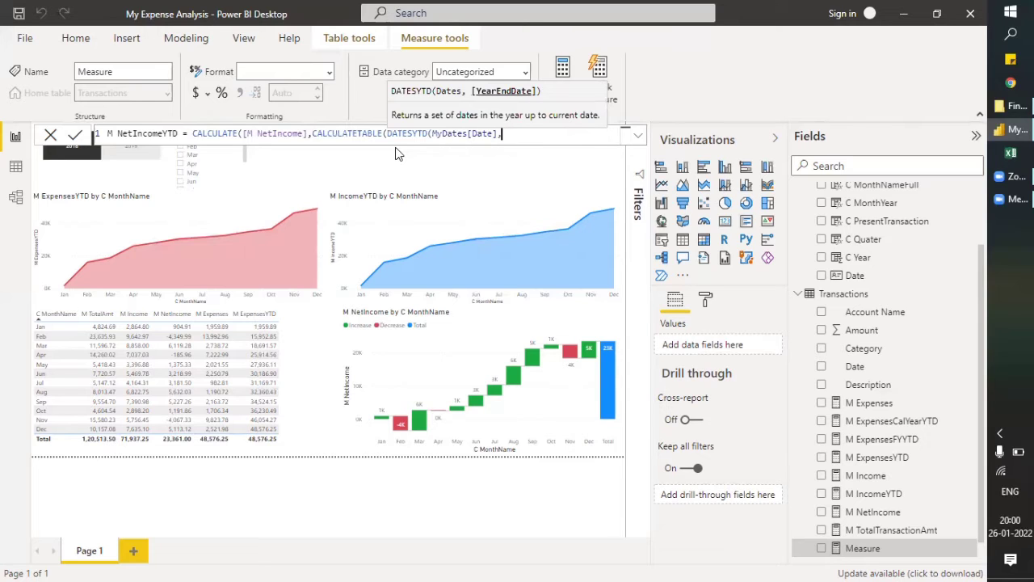
text(Present)
key(BackSpace)
key(BackSpace)
key(BackSpace)
key(BackSpace)
key(BackSpace)
key(BackSpace)
key(BackSpace)
key(BackSpace)
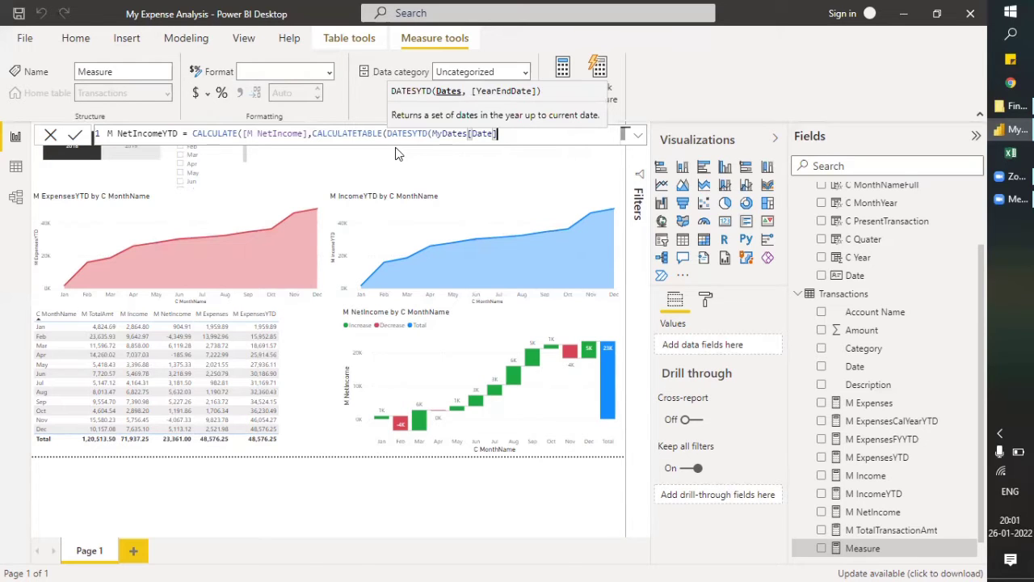
Complete the M NetIncomeYTD formula with the filter MyDates[C PresentTransaction] = TRUE() and commit the measure
text())
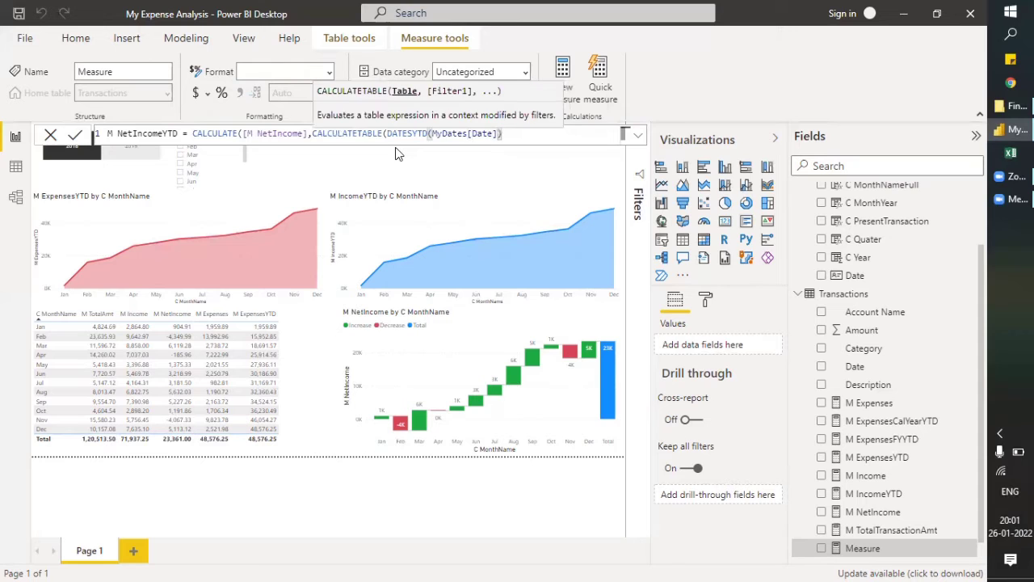
text(,)
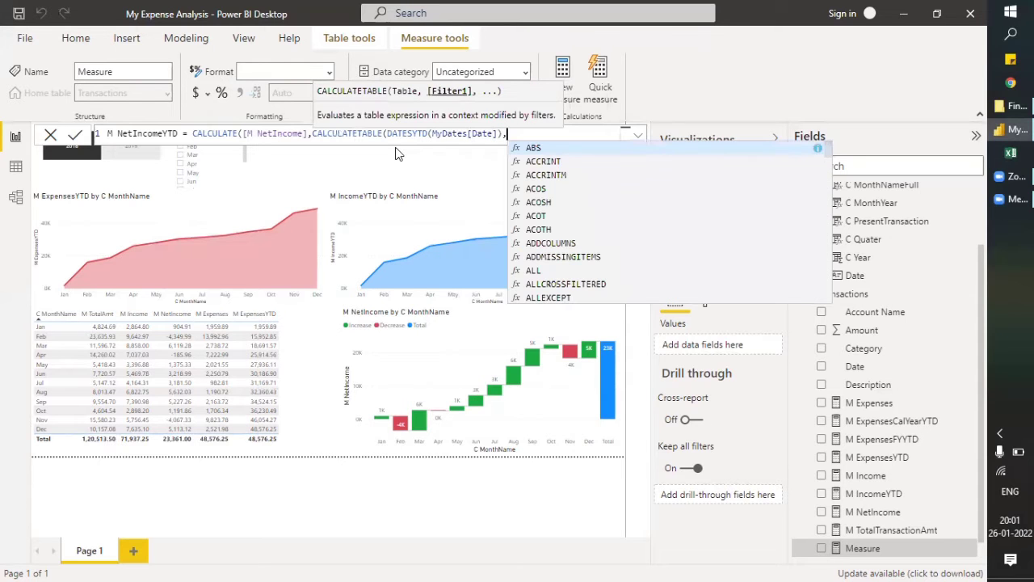
text(mydat)
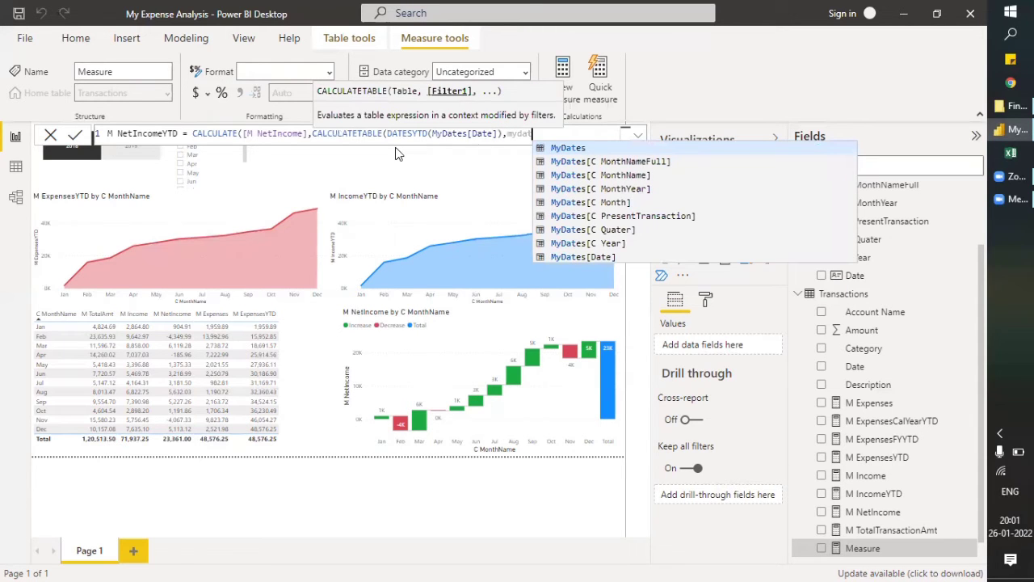
key(Down)
key(Down)
key(Down)
key(Down)
key(Down)
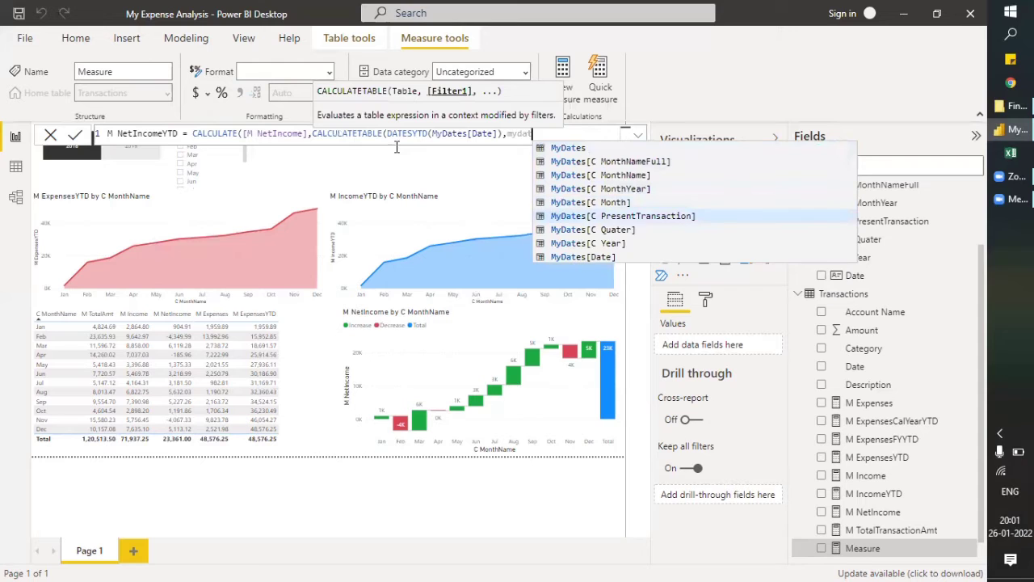
key(Tab)
text(= )
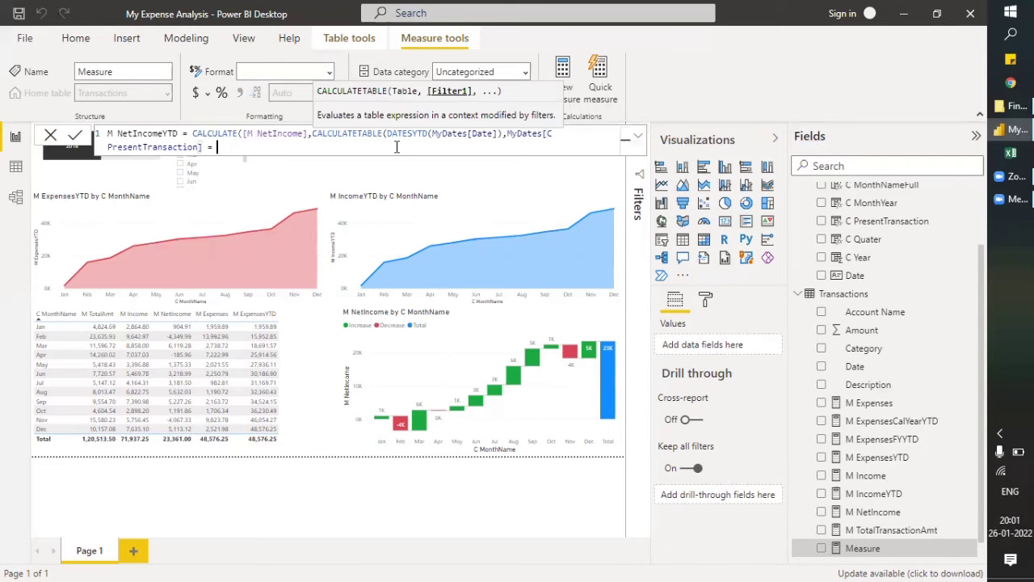
text(true)
key(Tab)
text()))
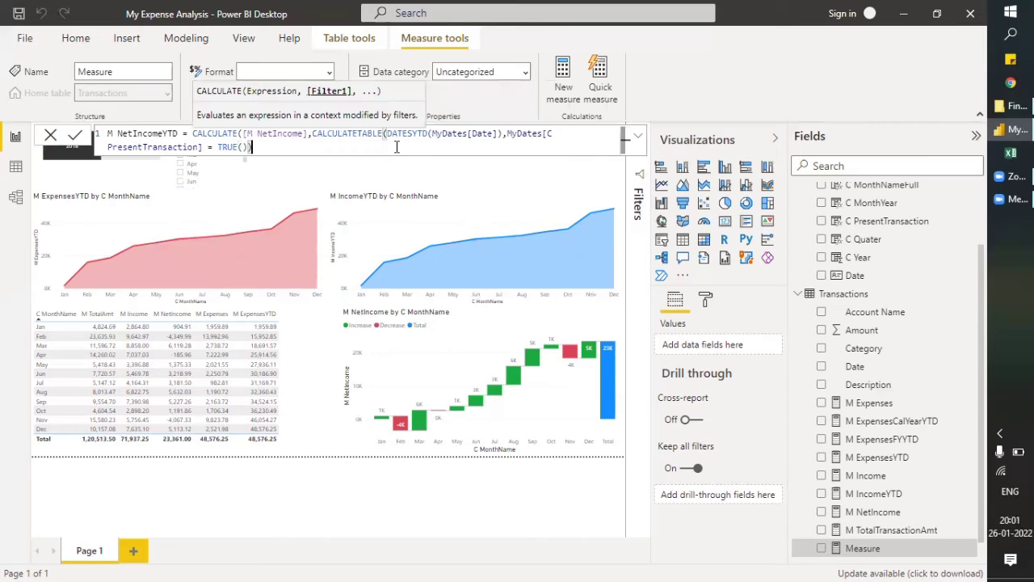
text())
key(Return)
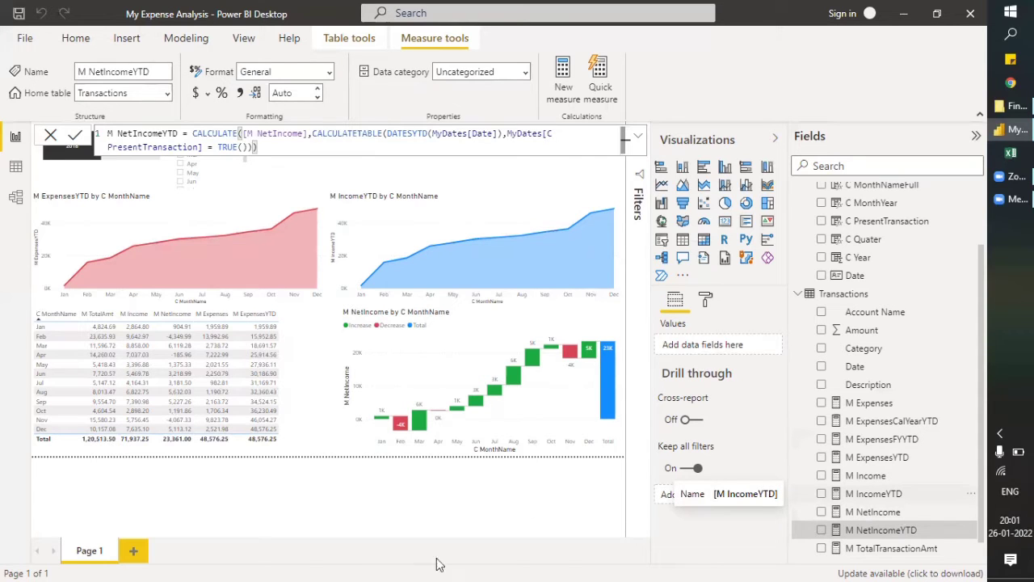
Add a new report page with an empty table visual in its upper-left corner, enlarged to about a third of the page width
click(133, 553)
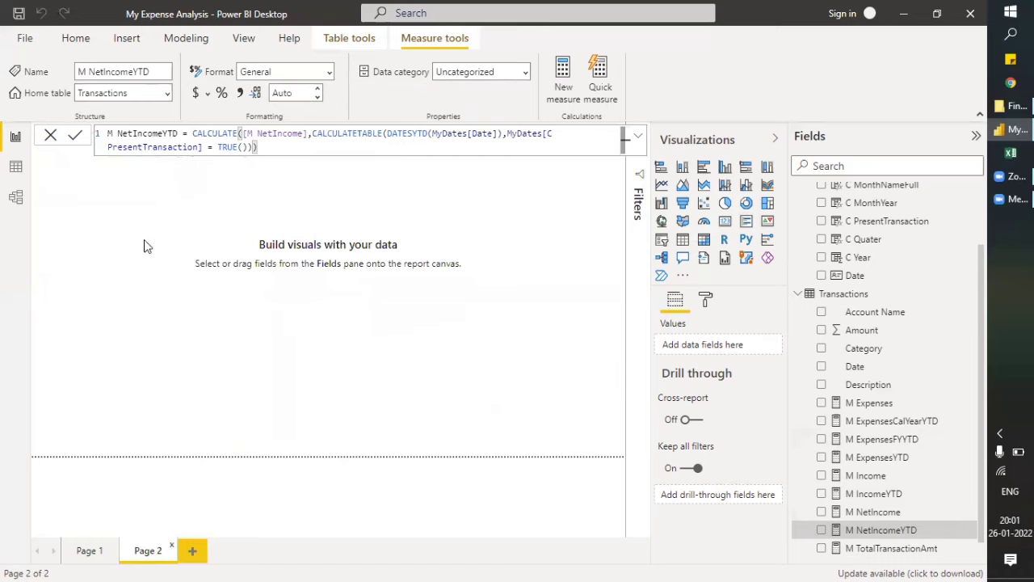
click(682, 241)
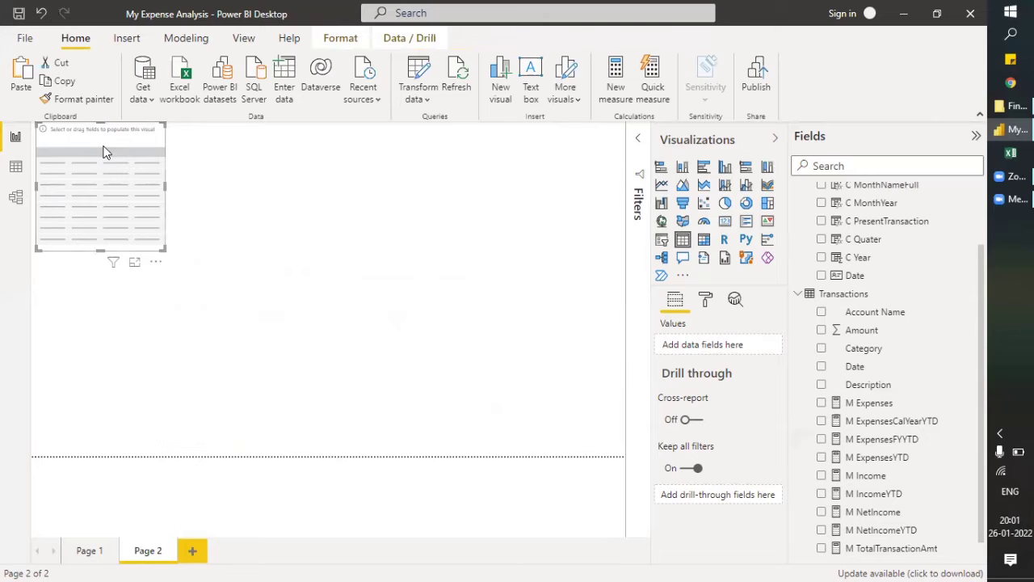
drag(106, 151, 99, 150)
drag(160, 247, 233, 321)
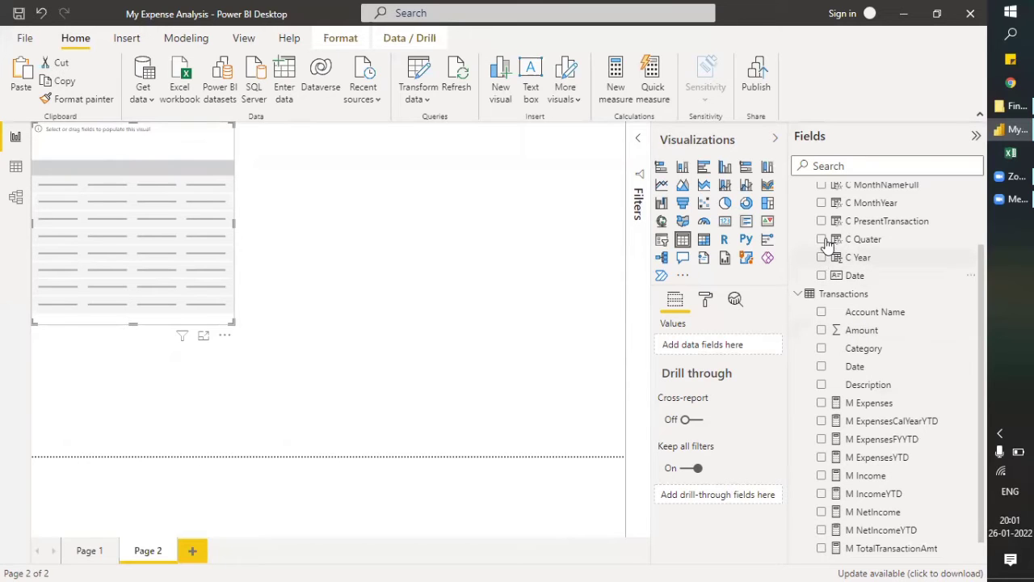
Fill the new page's table with C MonthName, M ExpensesYTD and M NetIncomeYTD
scroll(824, 226, up, 2)
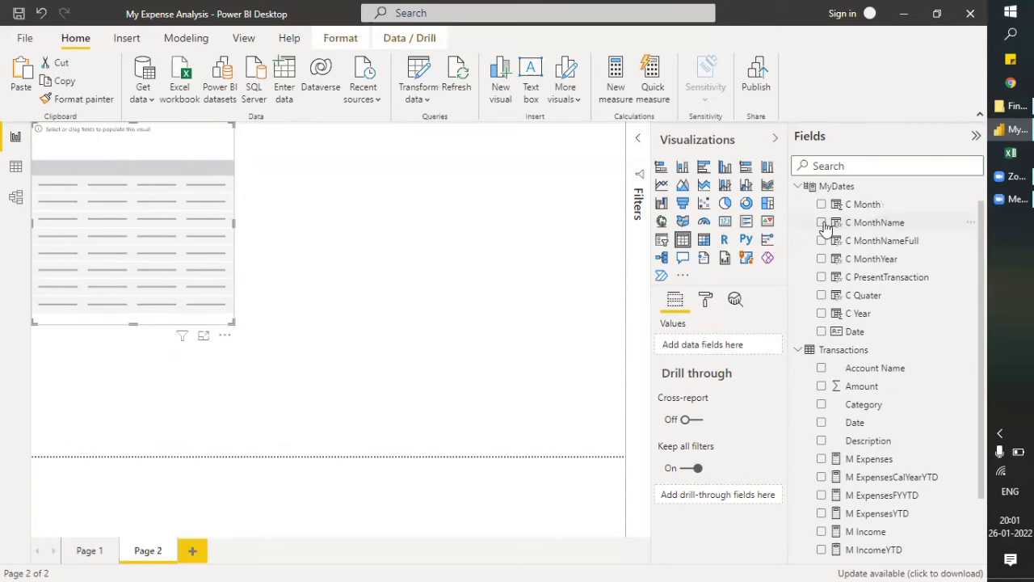
click(820, 222)
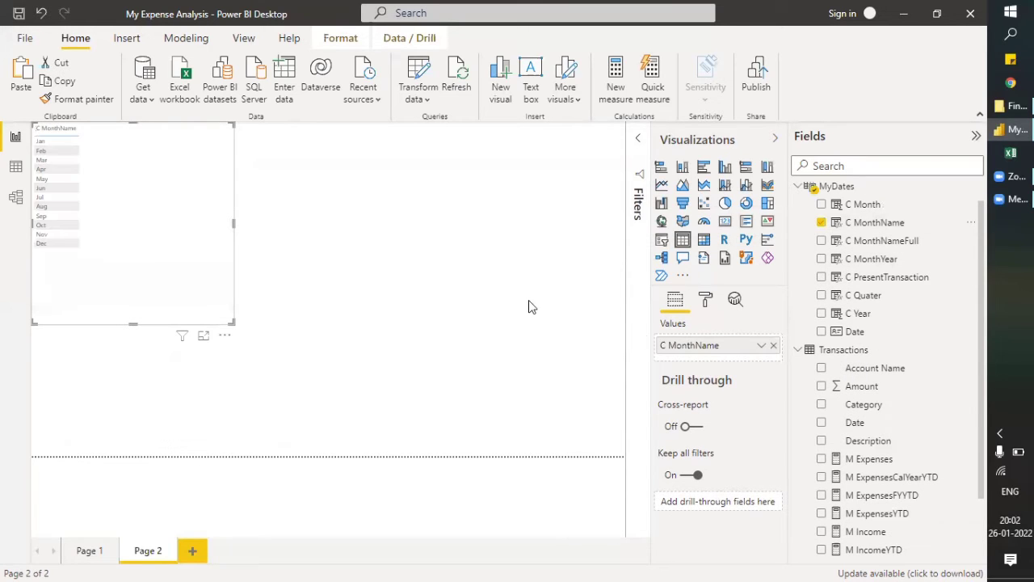
scroll(884, 363, down, 2)
scroll(895, 412, down, 1)
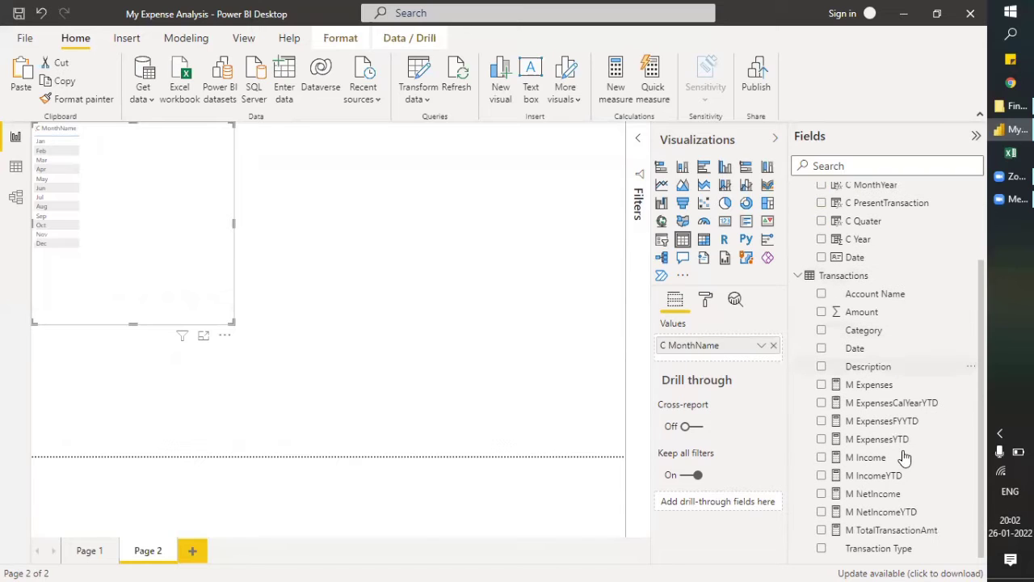
click(820, 440)
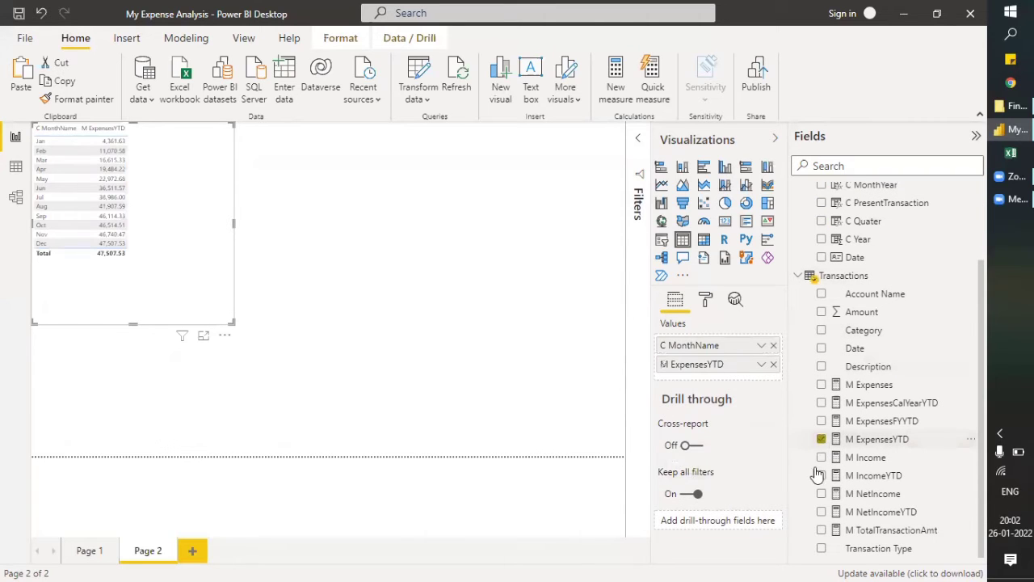
click(821, 512)
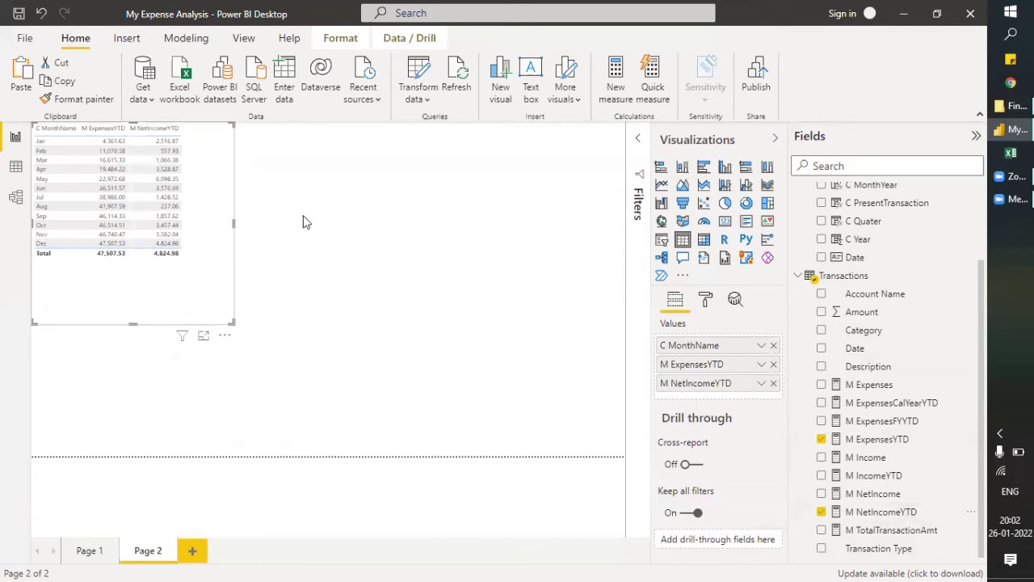
click(329, 224)
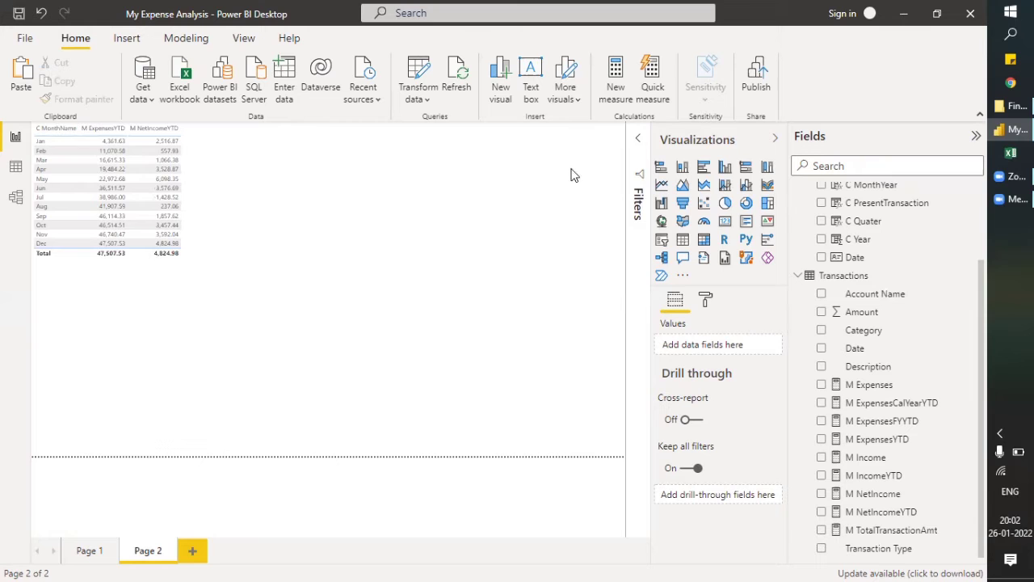
Add a C Year slicer in the page's upper-right corner and narrow it
click(660, 249)
drag(191, 348, 490, 165)
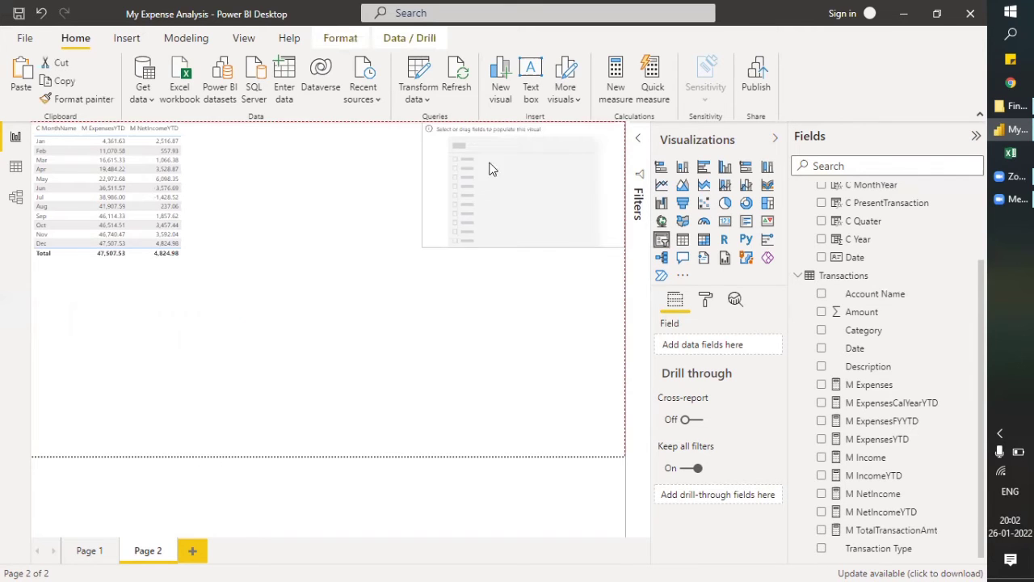
click(821, 239)
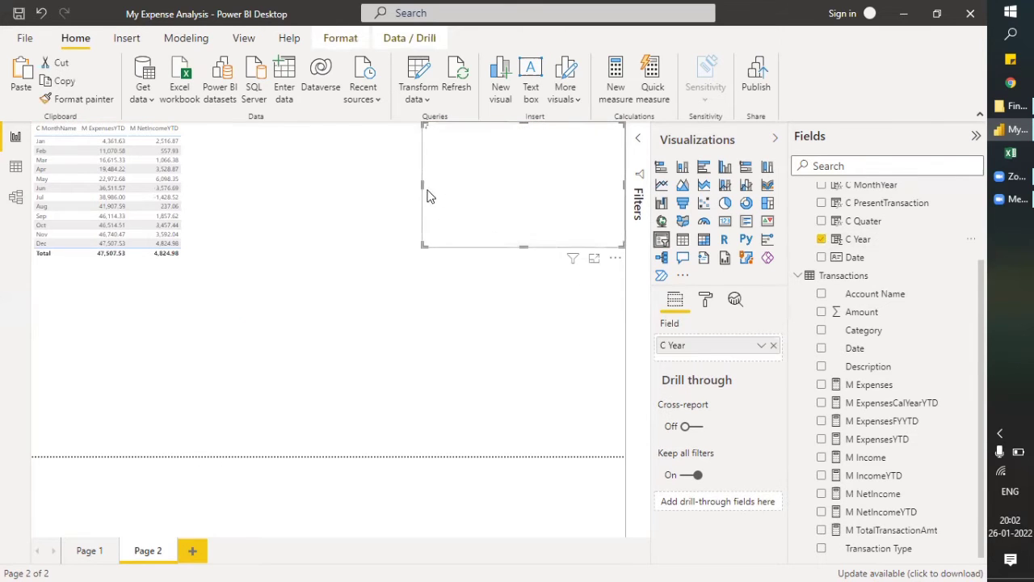
drag(510, 183, 553, 188)
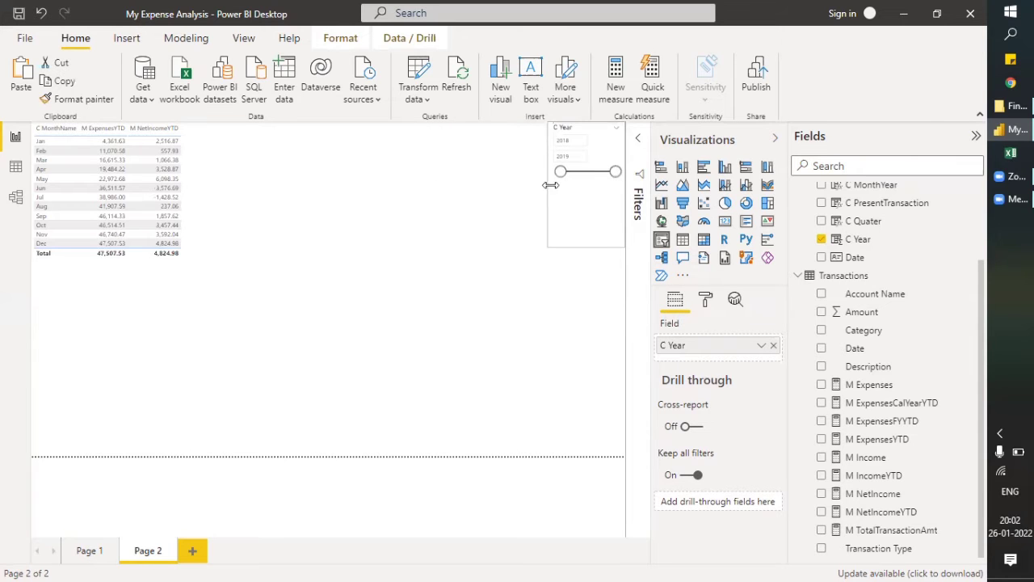
Change the C Year slicer to a list with horizontal orientation and shorten it to fit its two year tiles
click(612, 132)
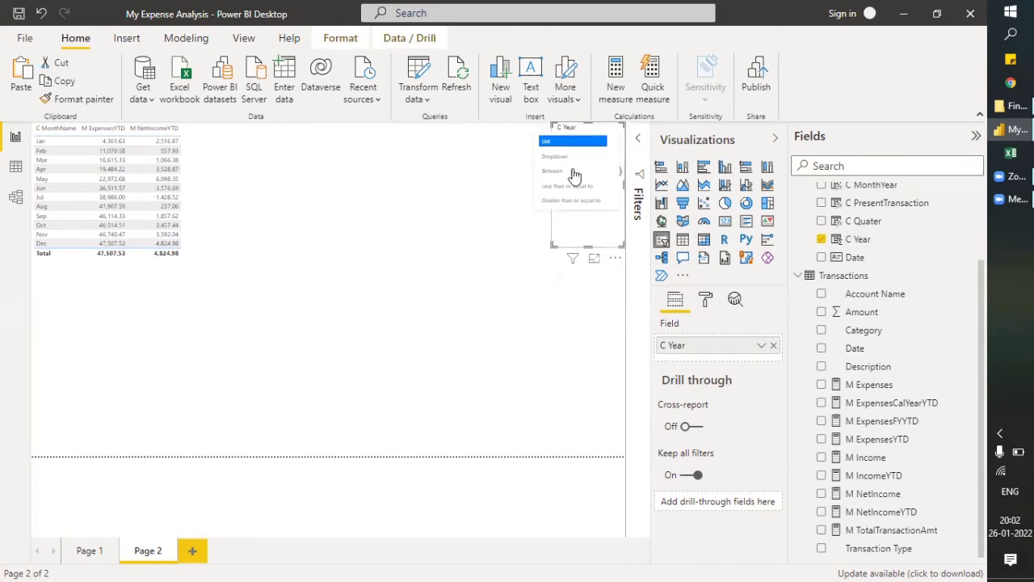
click(567, 142)
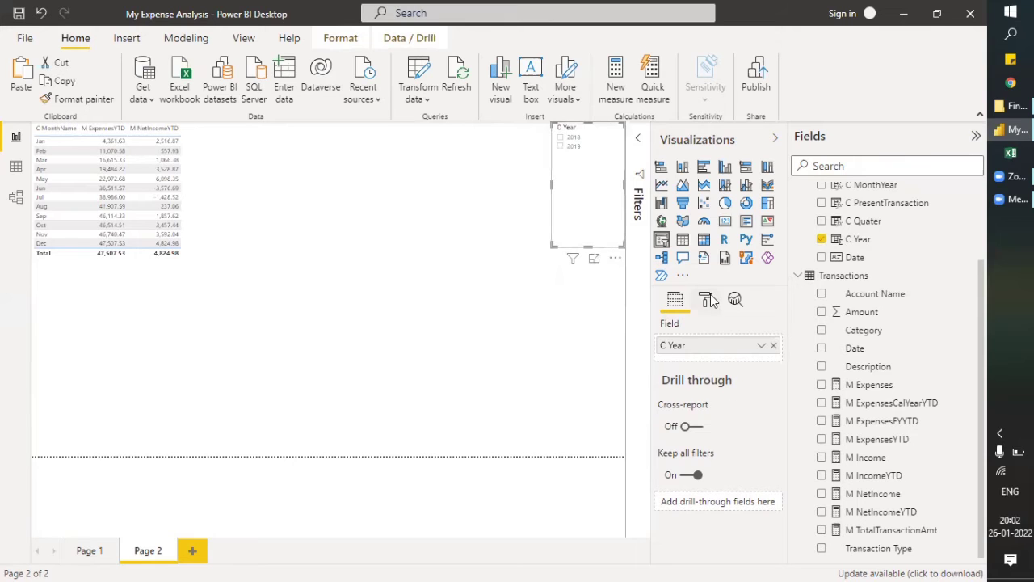
click(707, 299)
click(667, 360)
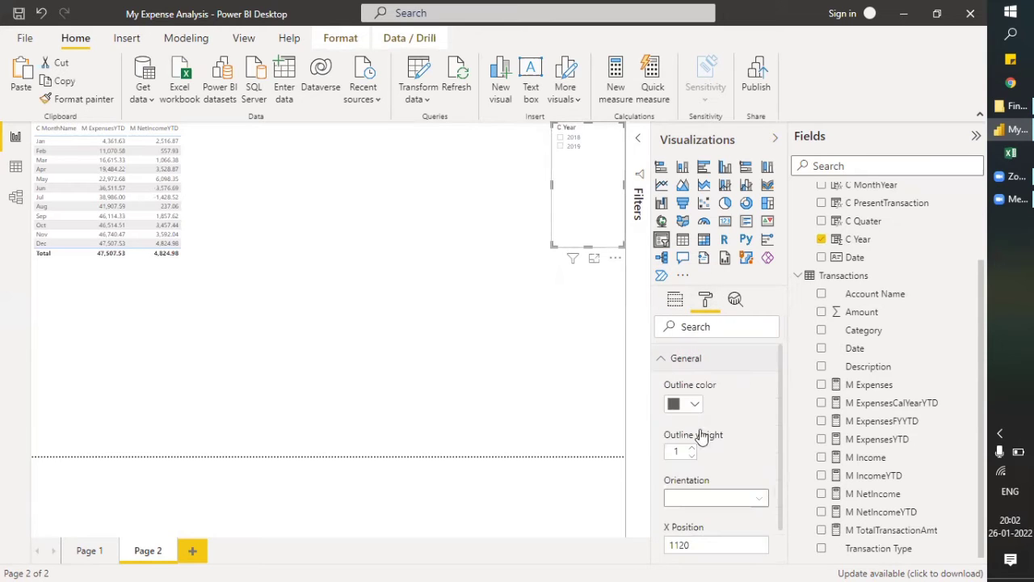
click(710, 496)
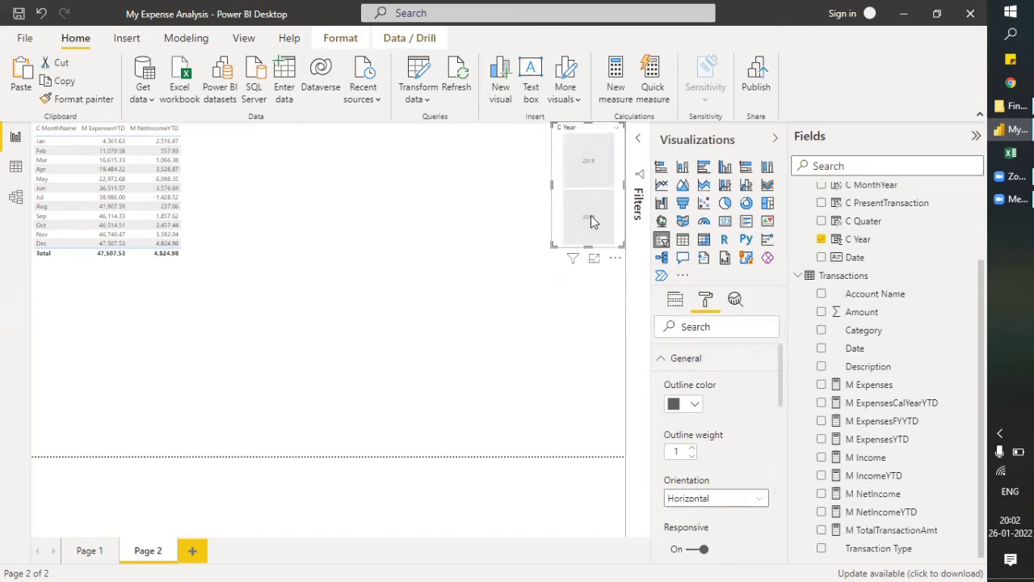
drag(591, 215, 590, 206)
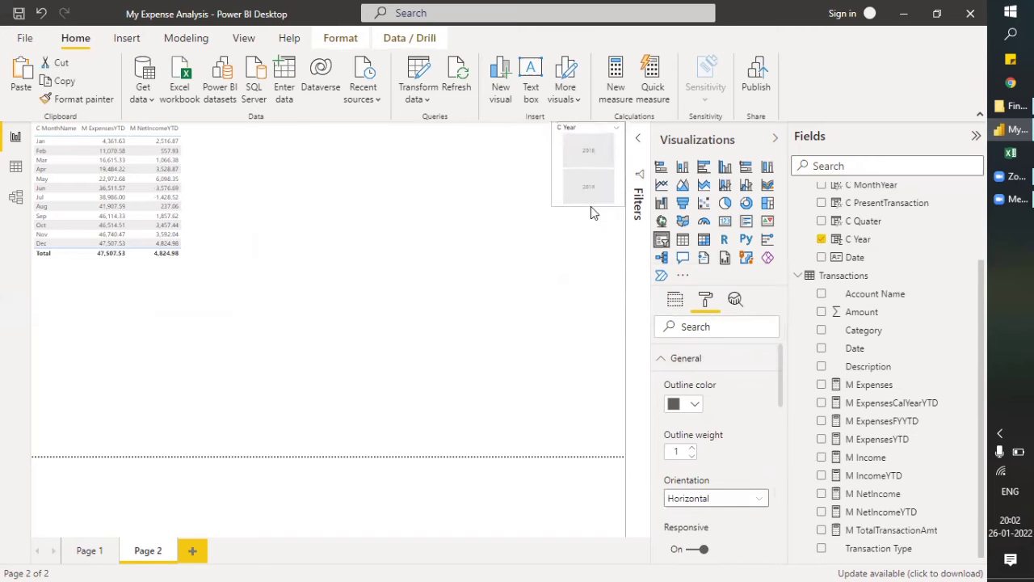
click(456, 242)
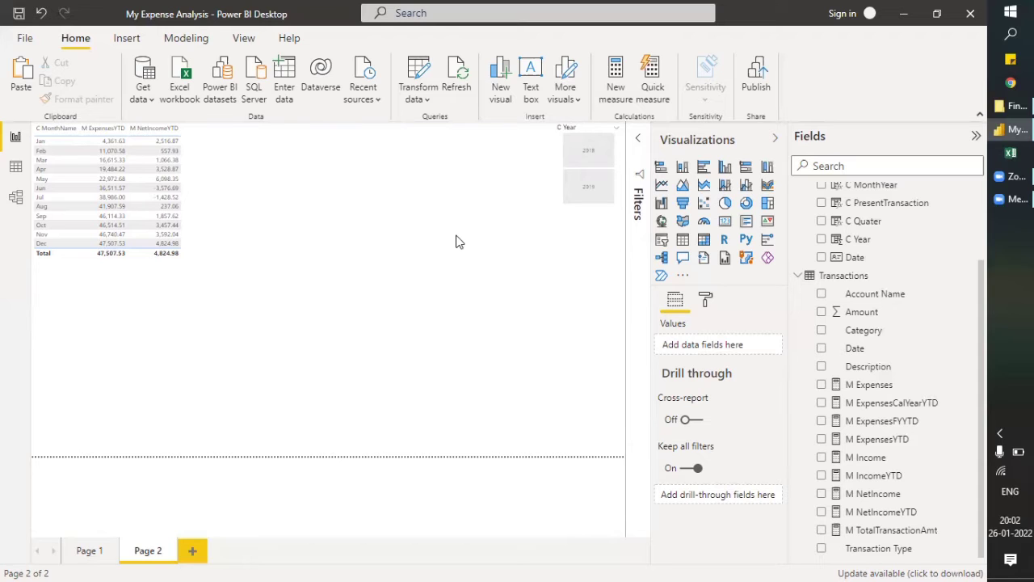
Filter the page to 2019 with the C Year slicer
click(601, 191)
click(601, 192)
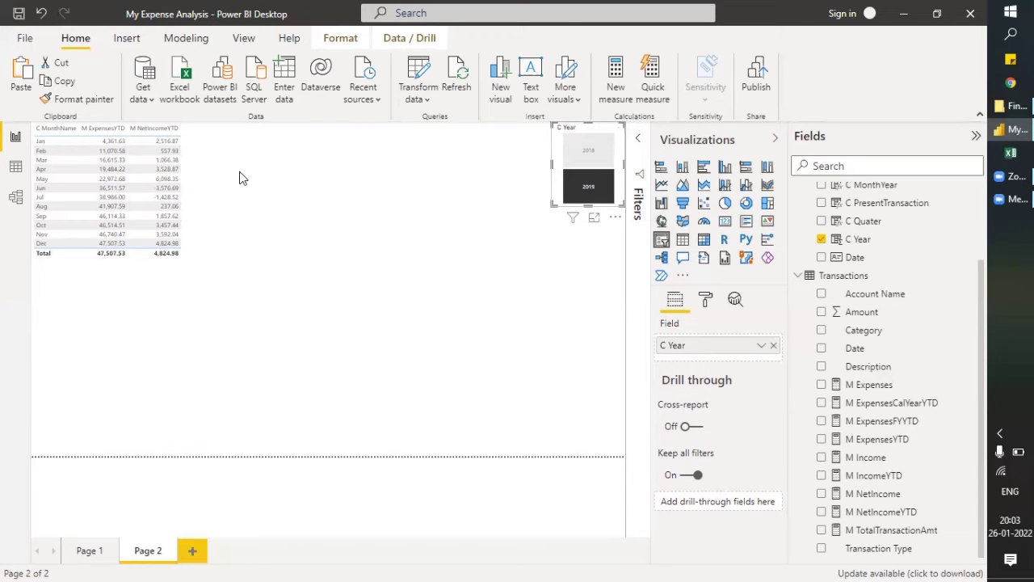
click(570, 330)
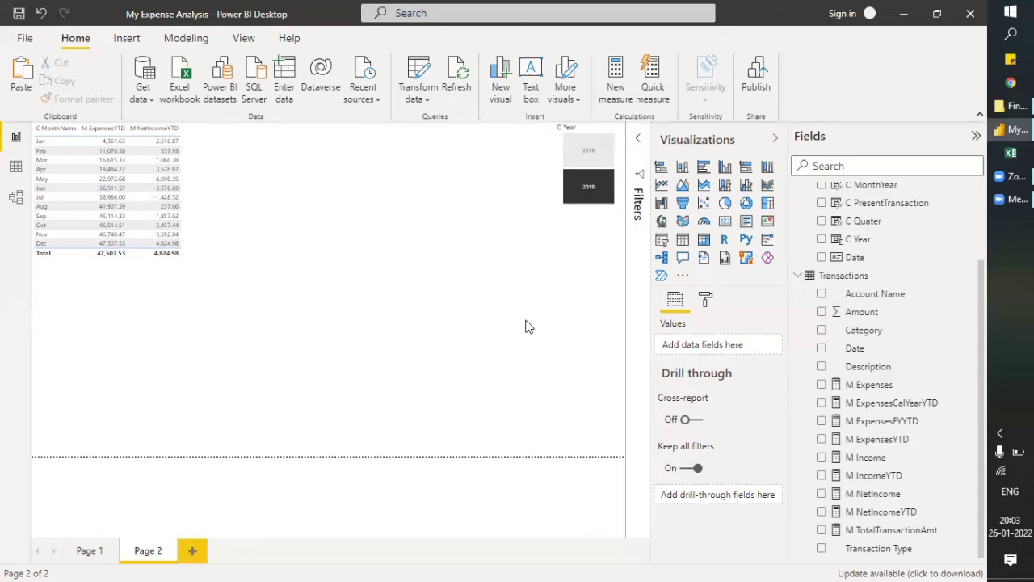
Create a new measure in the Transactions table and begin its formula as M ExpensesPY = CALCULATE([M Expenses],
click(853, 282)
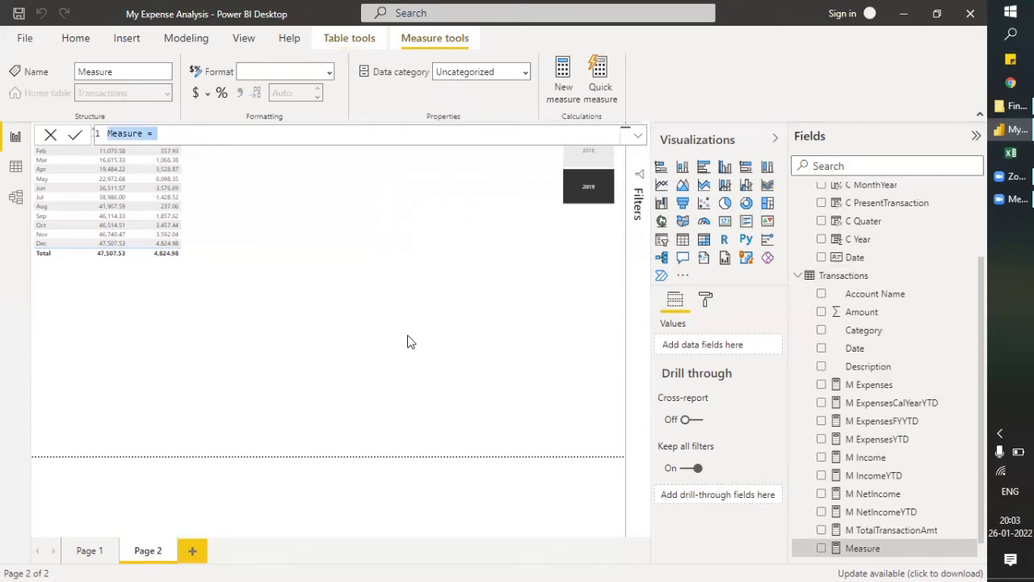
text(M Expense)
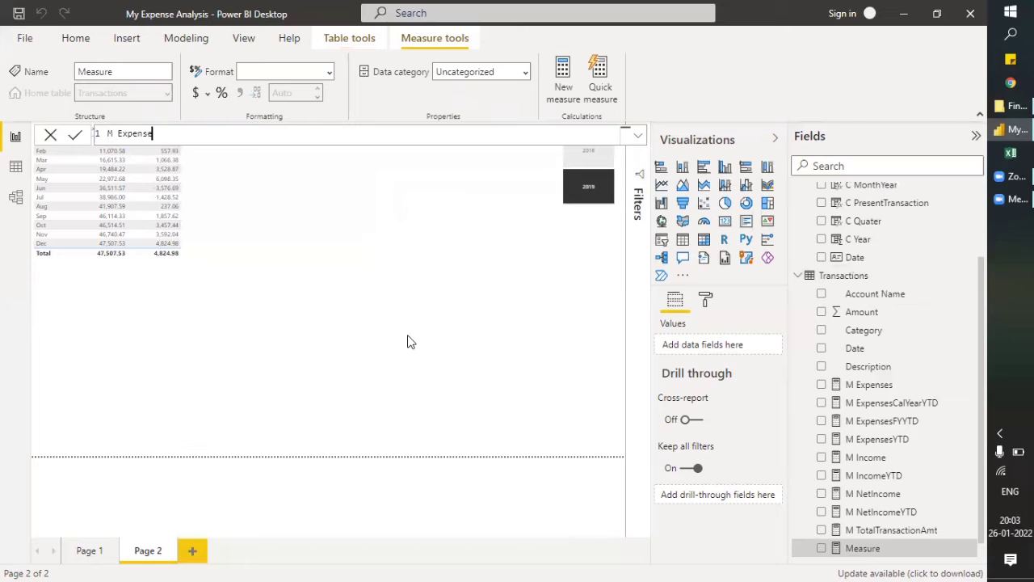
text(sPY = calu)
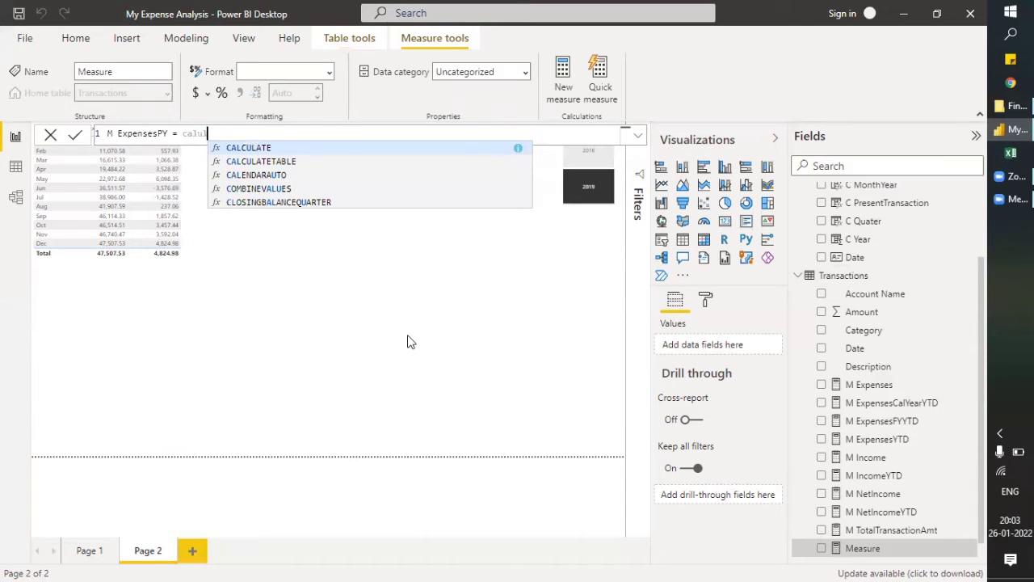
key(Tab)
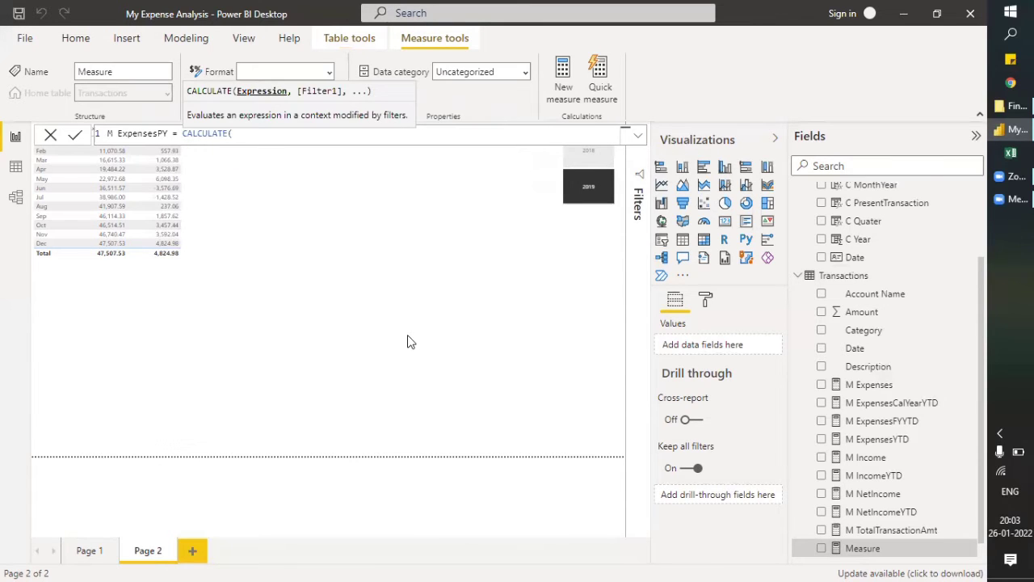
text([m ex)
key(Down)
key(Down)
key(Down)
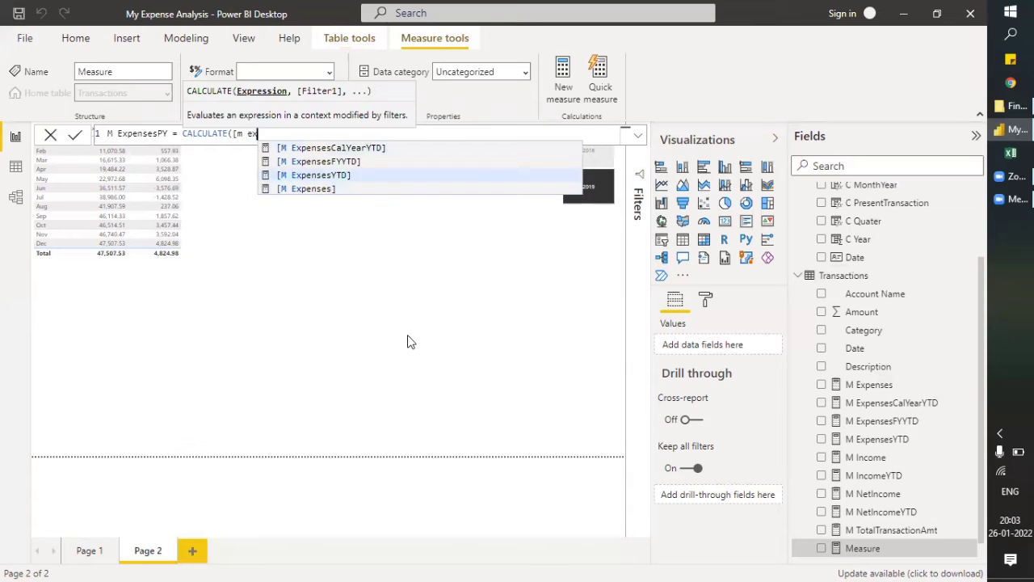
key(Down)
key(Tab)
text(,)
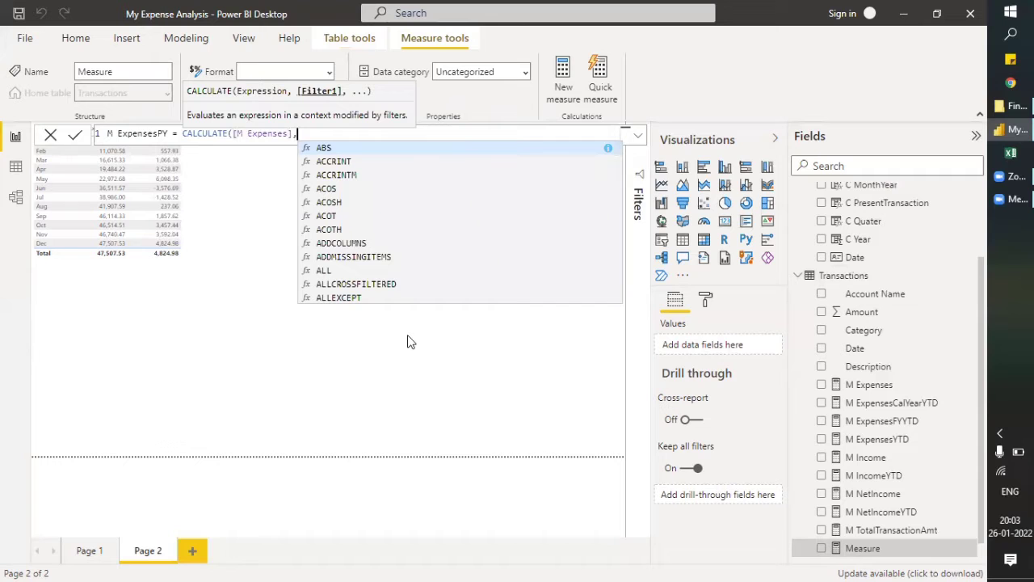
Complete the M ExpensesPY formula with the filter SAMEPERIODLASTYEAR(MyDates[Date]) and commit the measure
text(same)
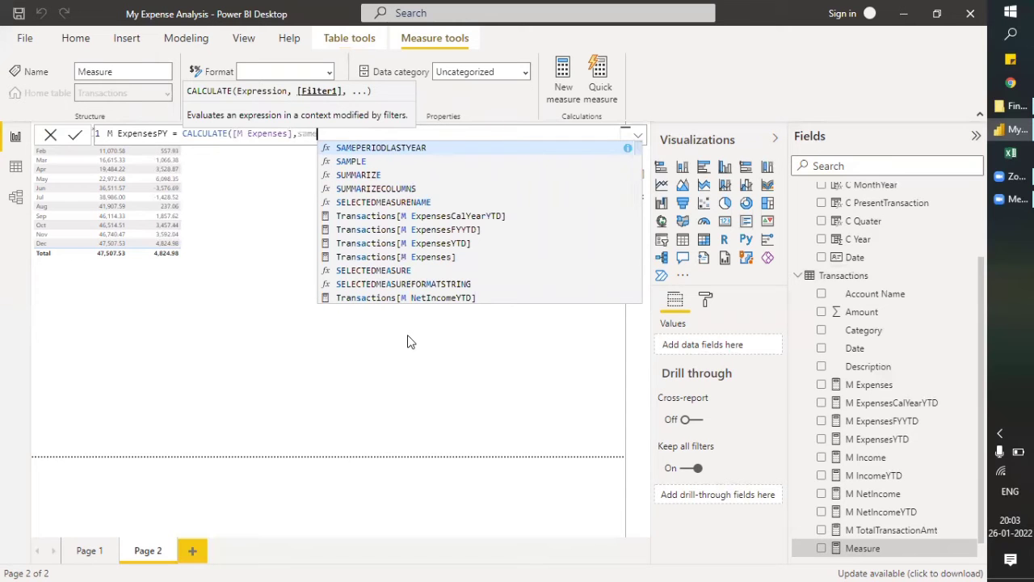
key(Tab)
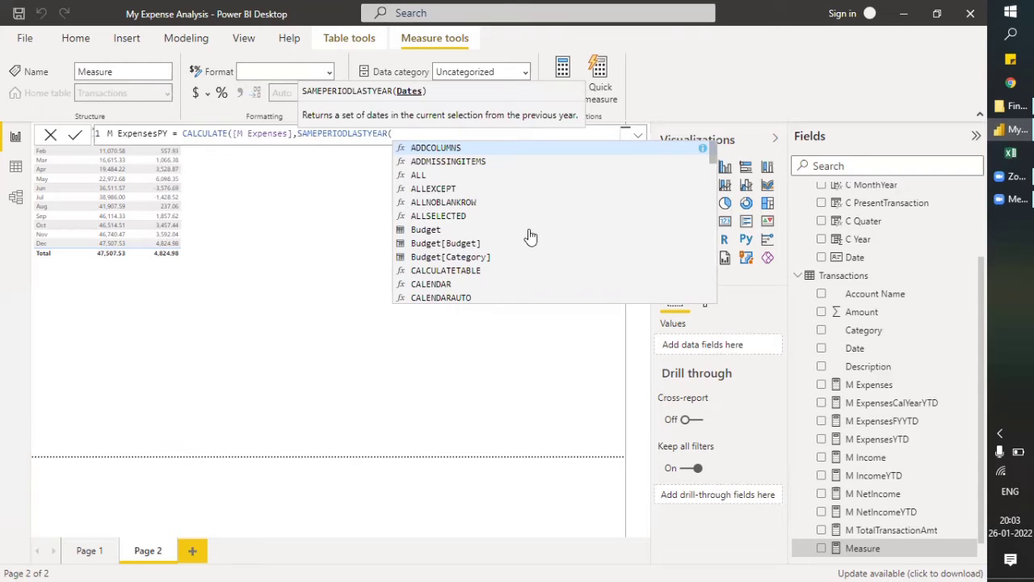
key(Escape)
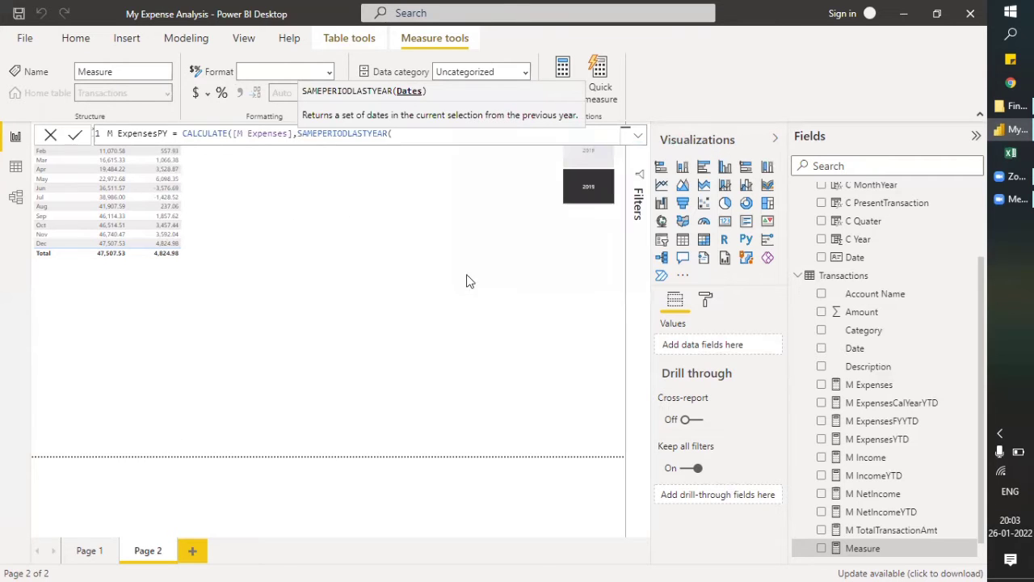
click(598, 190)
text(mydat)
key(Down)
key(Down)
key(Down)
key(Down)
key(Down)
key(Down)
key(Down)
key(Down)
key(Tab)
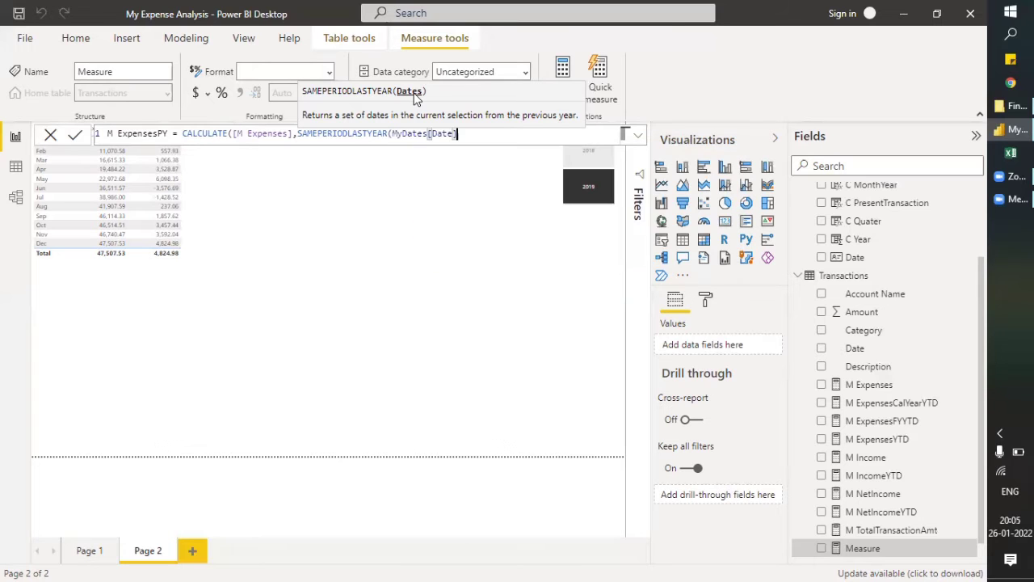
text())
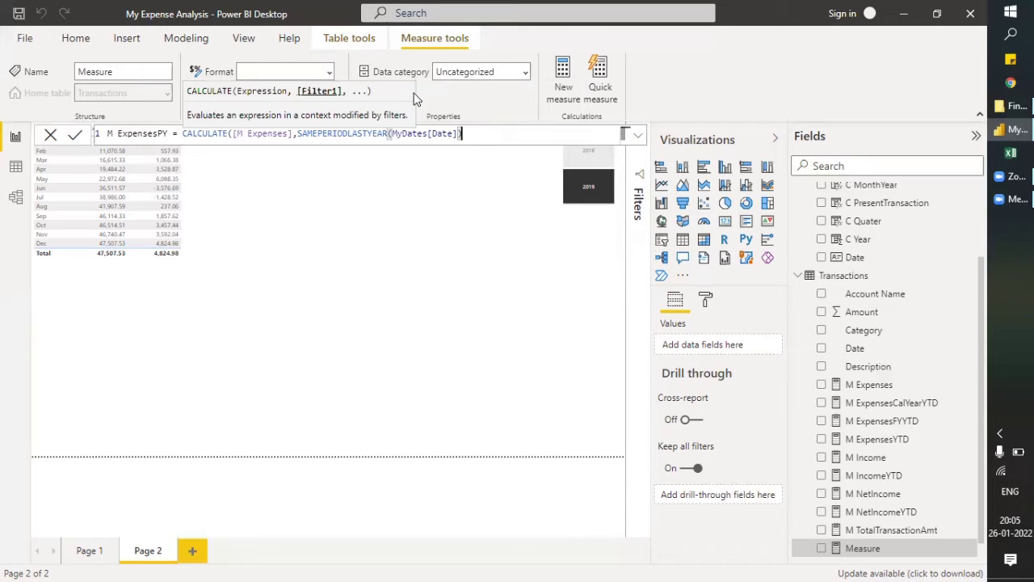
text())
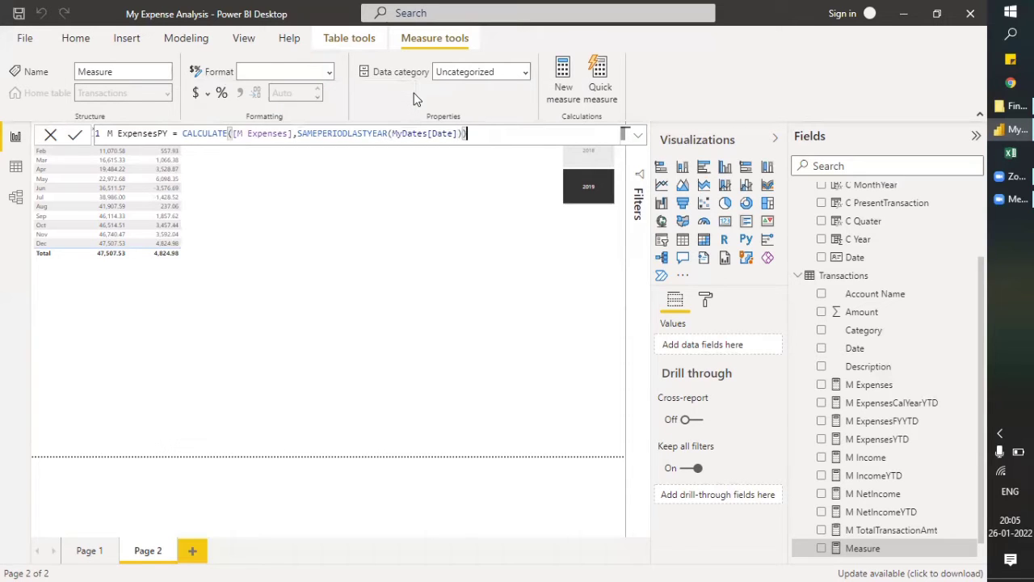
click(233, 211)
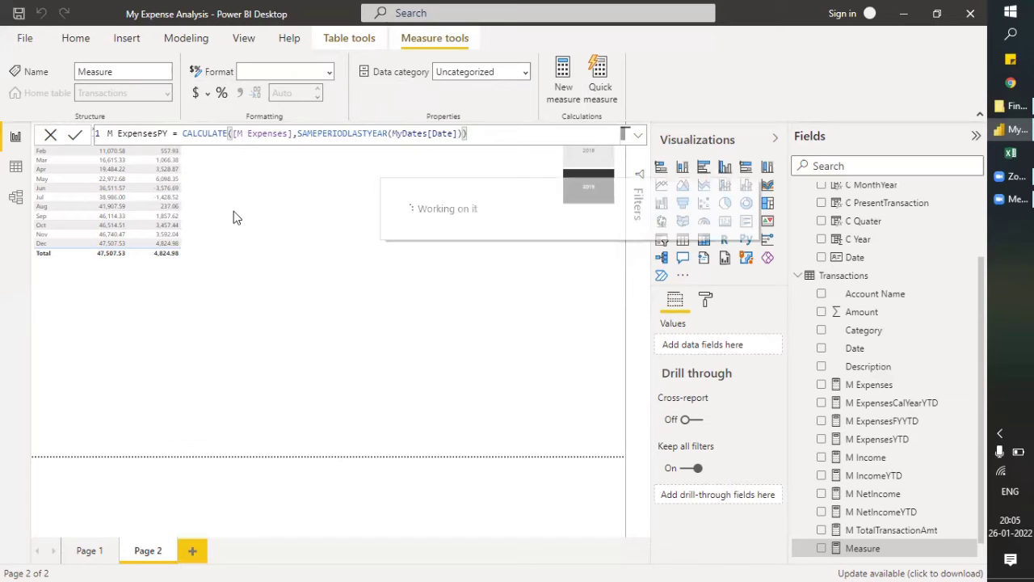
Add M ExpensesPY to the table directly after M ExpensesYTD and widen the table to over half the page width
click(197, 171)
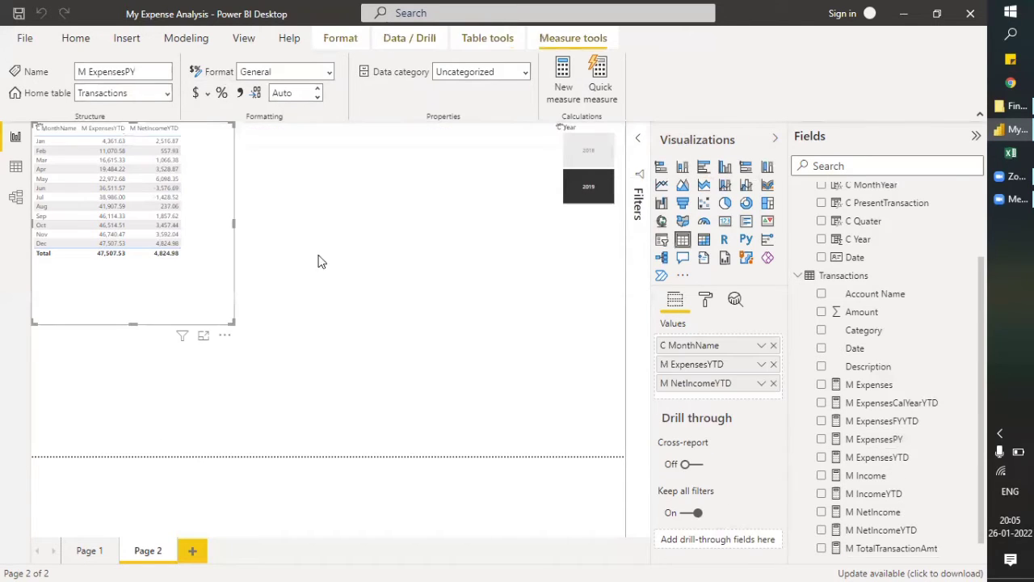
click(821, 439)
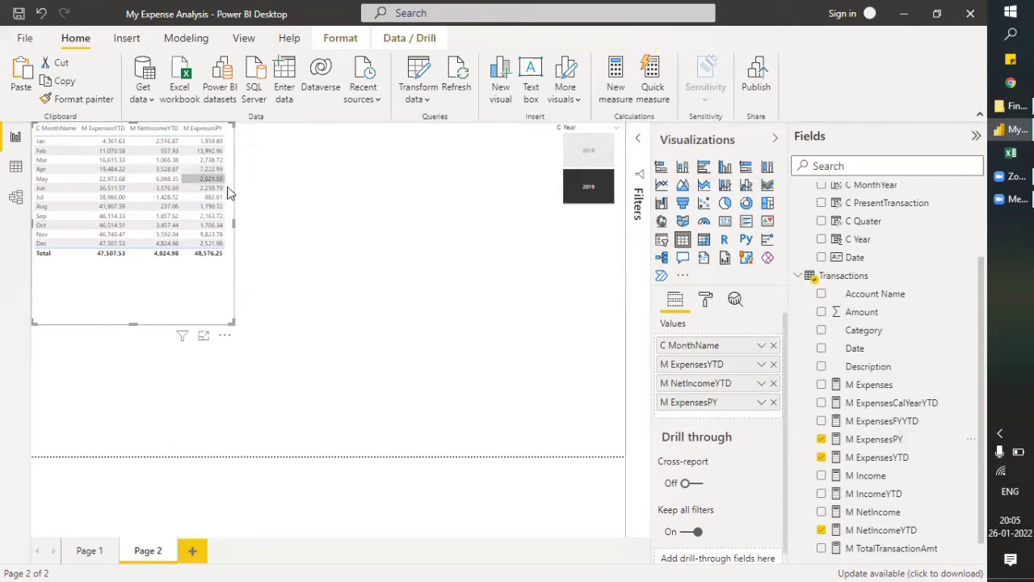
drag(232, 224, 364, 231)
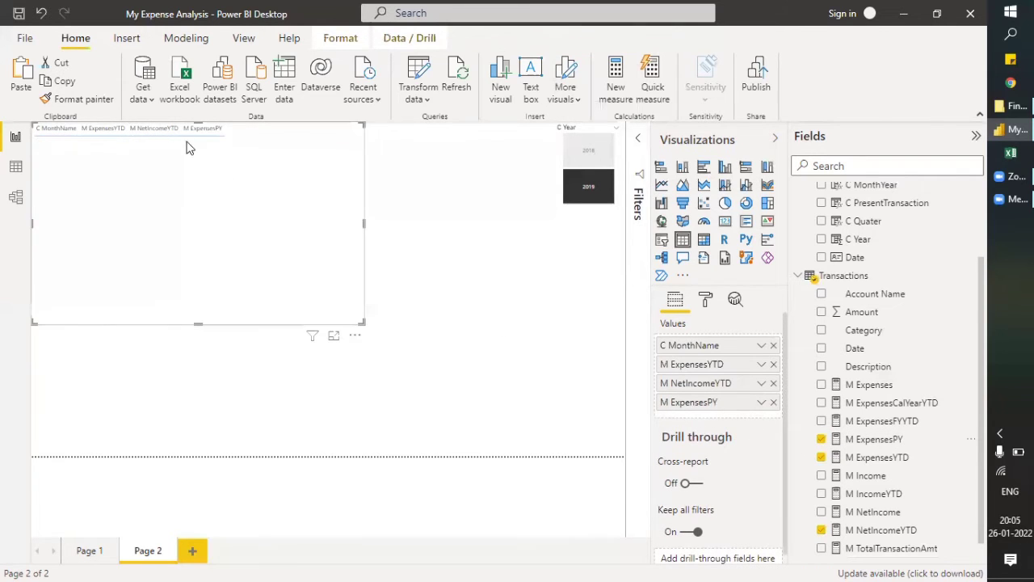
drag(701, 402, 703, 376)
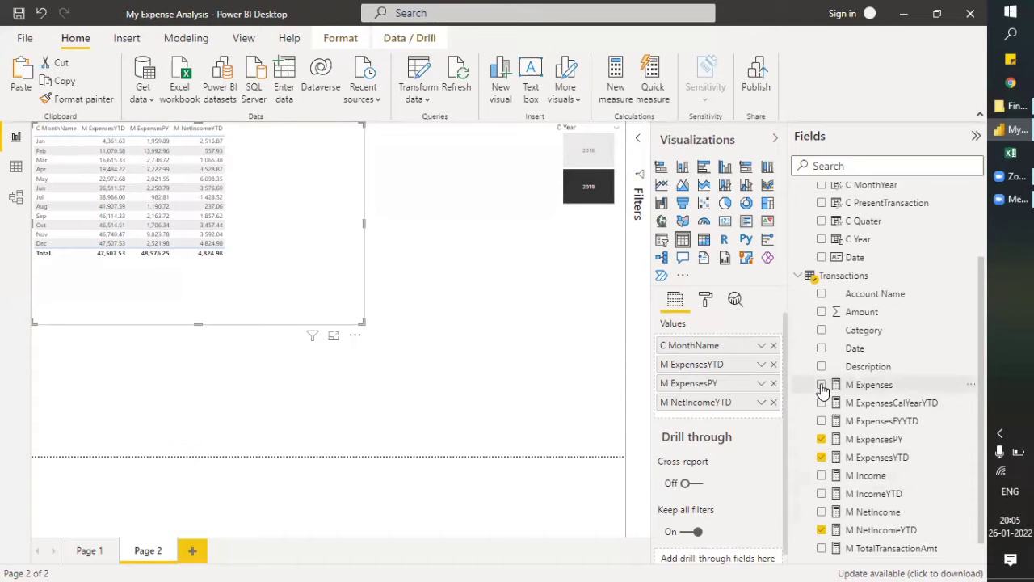
Add M Expenses to the table after C MonthName and move M ExpensesPY directly behind it
drag(823, 390, 716, 426)
mouse_move(705, 353)
mouse_down()
mouse_move(716, 363)
mouse_move(706, 358)
mouse_up()
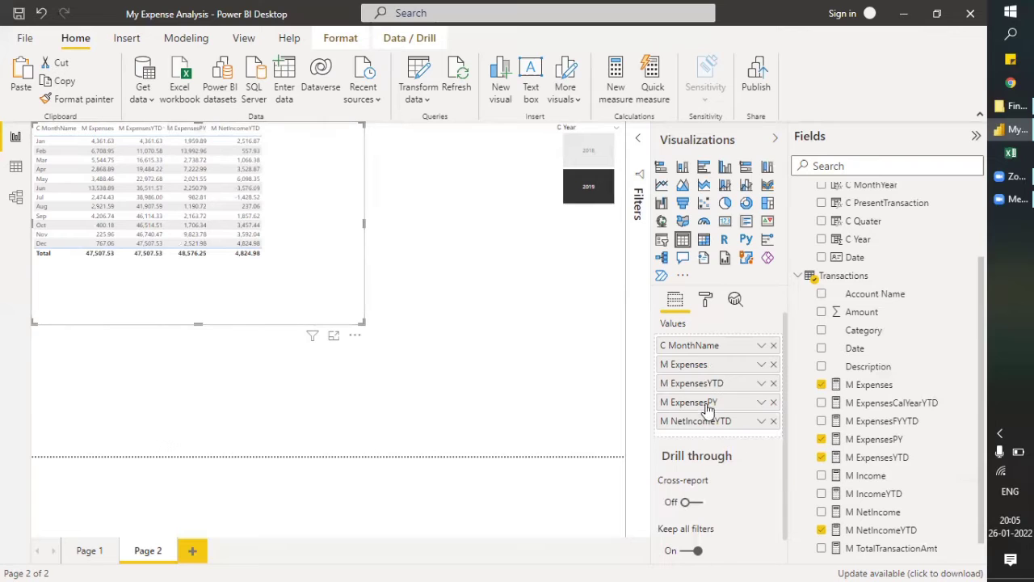
drag(708, 401, 708, 374)
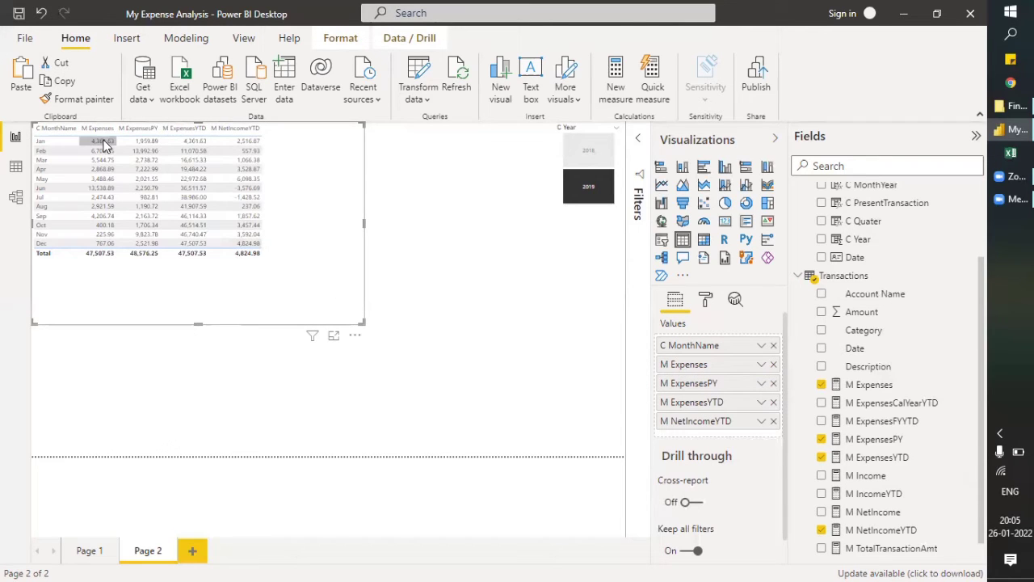
Examine the monthly M Expenses and M ExpensesPY values in the enlarged table, return to the report and select the M ExpensesPY measure
click(334, 337)
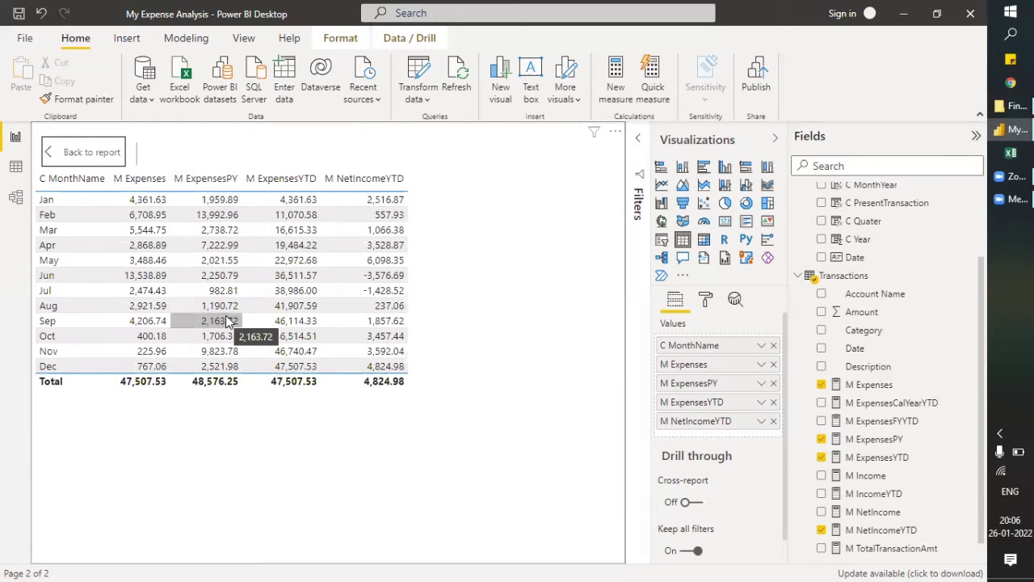
click(74, 153)
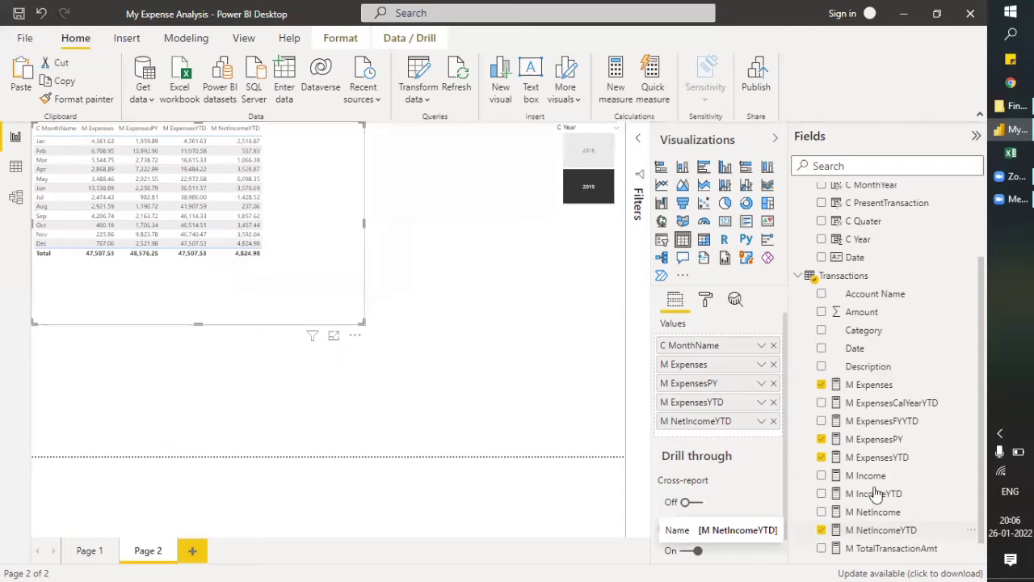
click(873, 446)
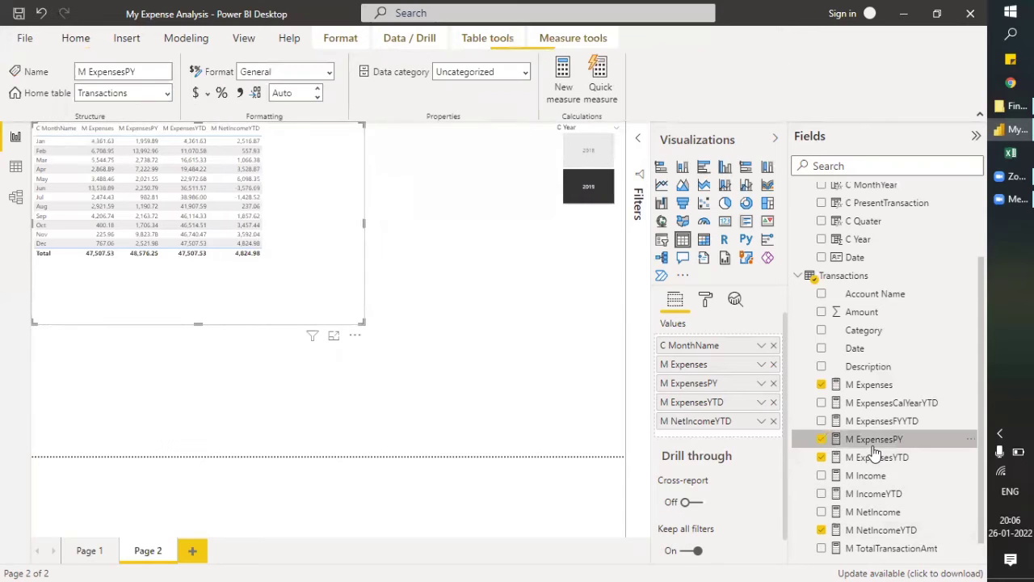
Switch the C Year slicer to 2018 and back to 2019 to compare M Expenses with M ExpensesPY
click(592, 154)
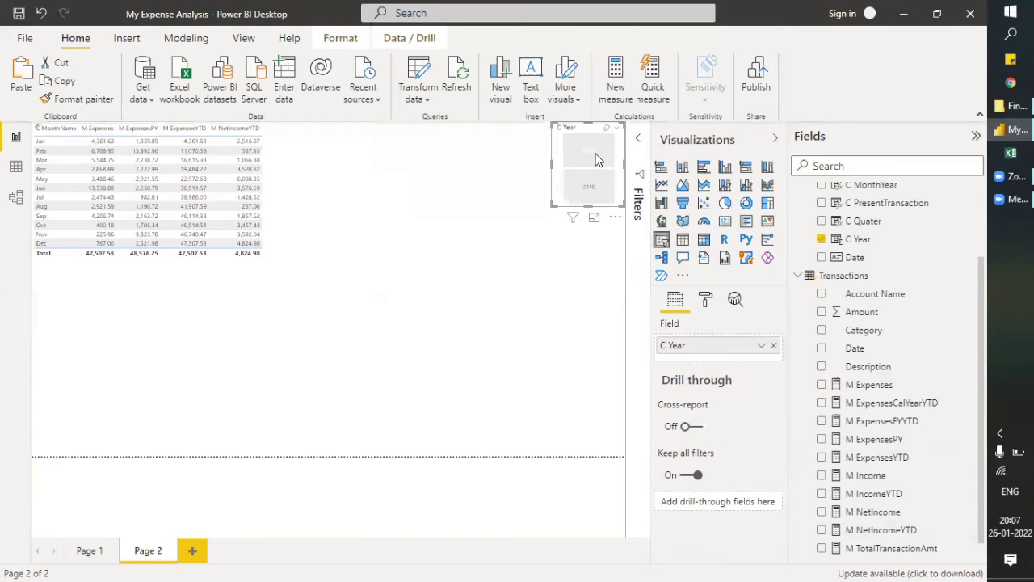
click(589, 156)
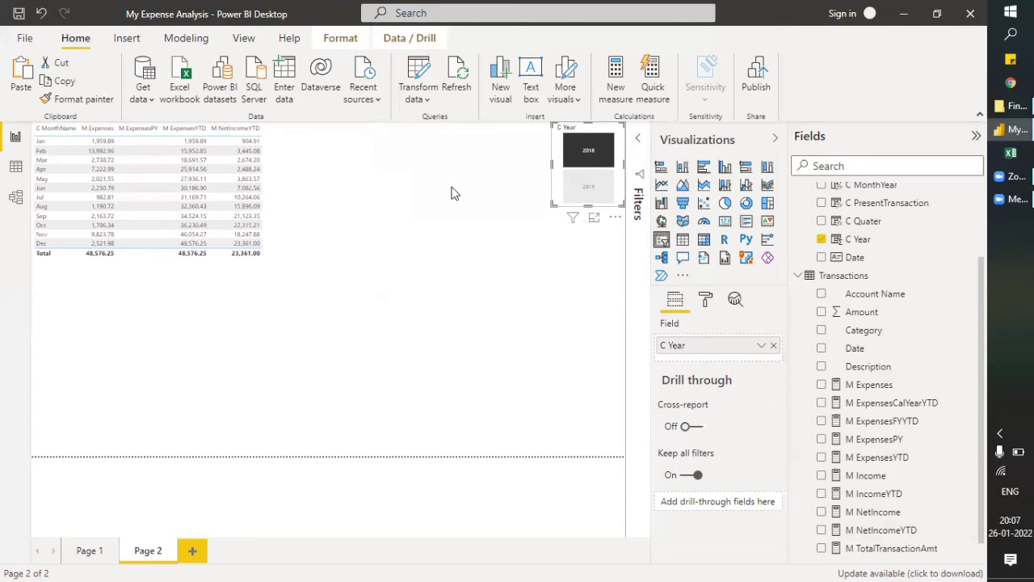
click(595, 173)
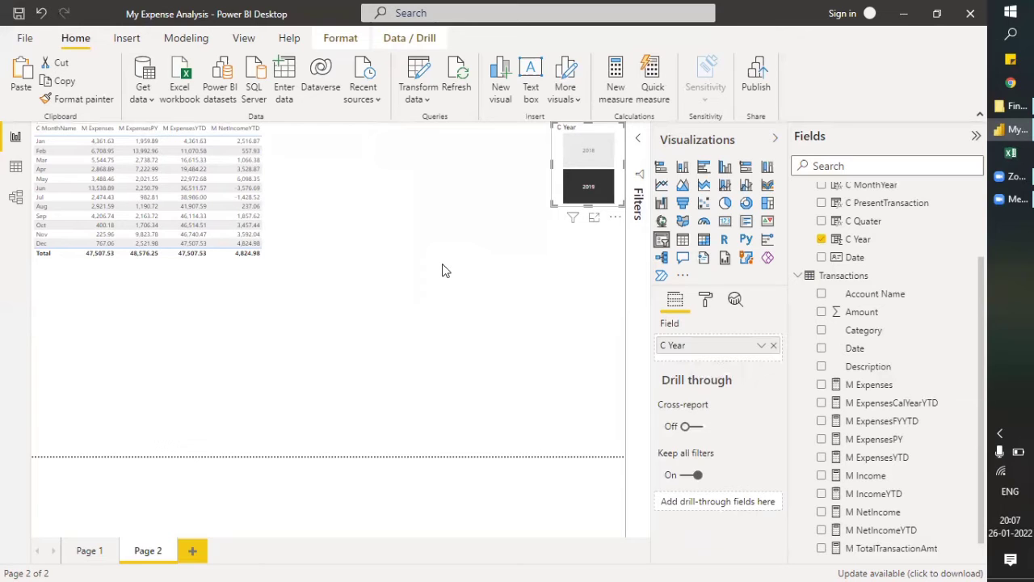
Start a new measure in the Transactions table named M IncomePY, opening its formula with CALCULATE([M Income]
click(857, 277)
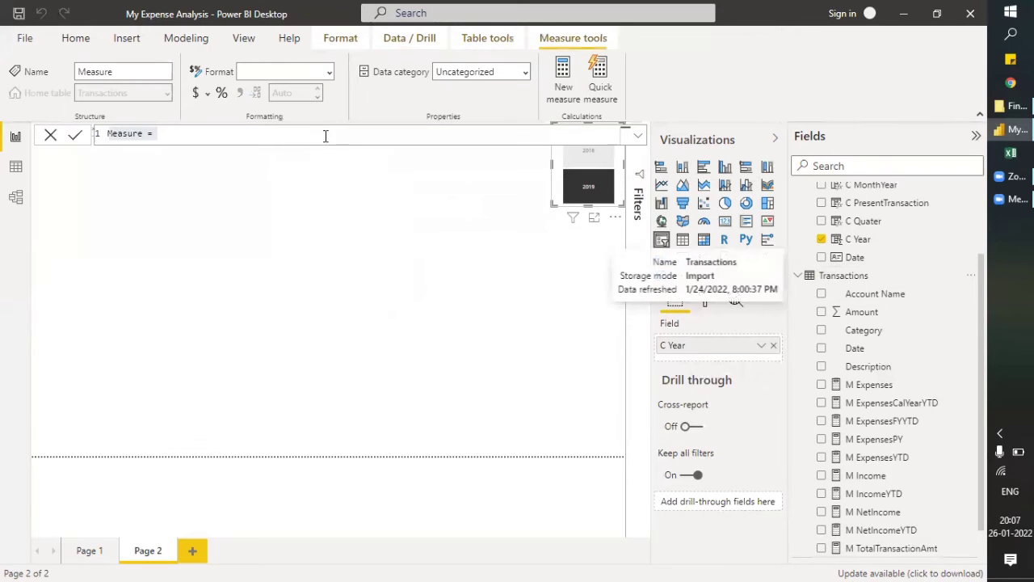
text(M)
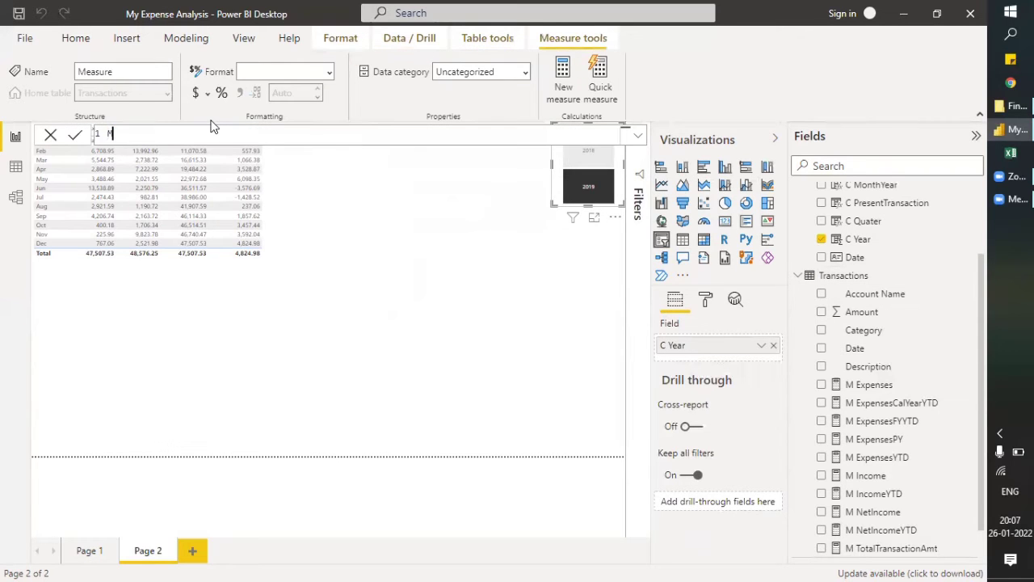
text( IncomePY = CALCULATE()
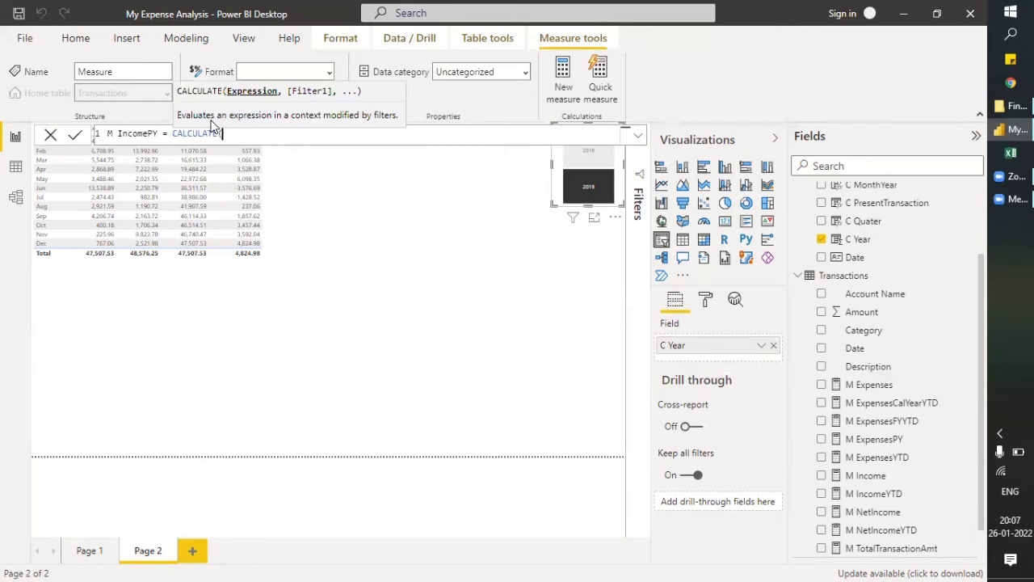
text([M)
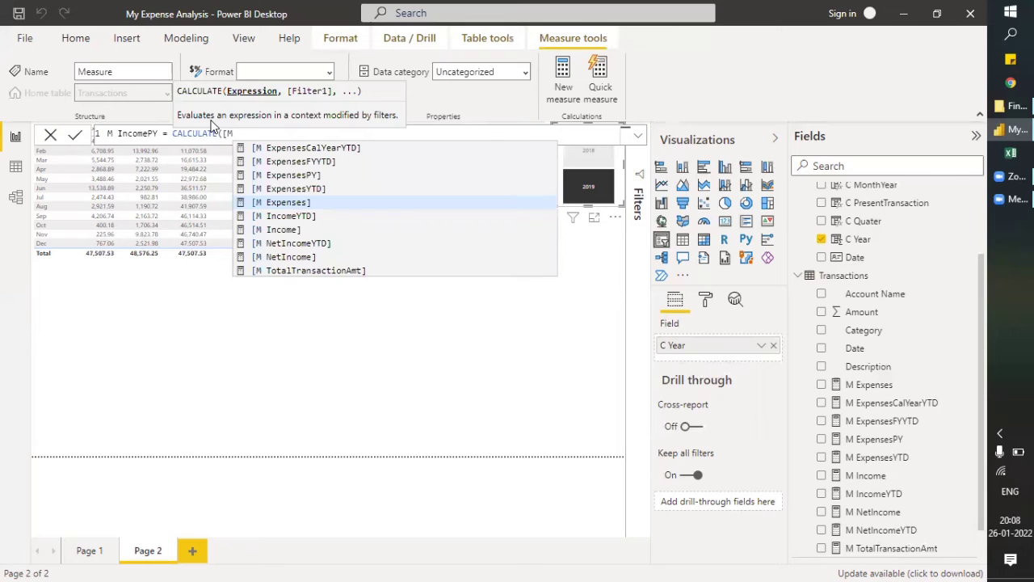
text( in)
key(Down)
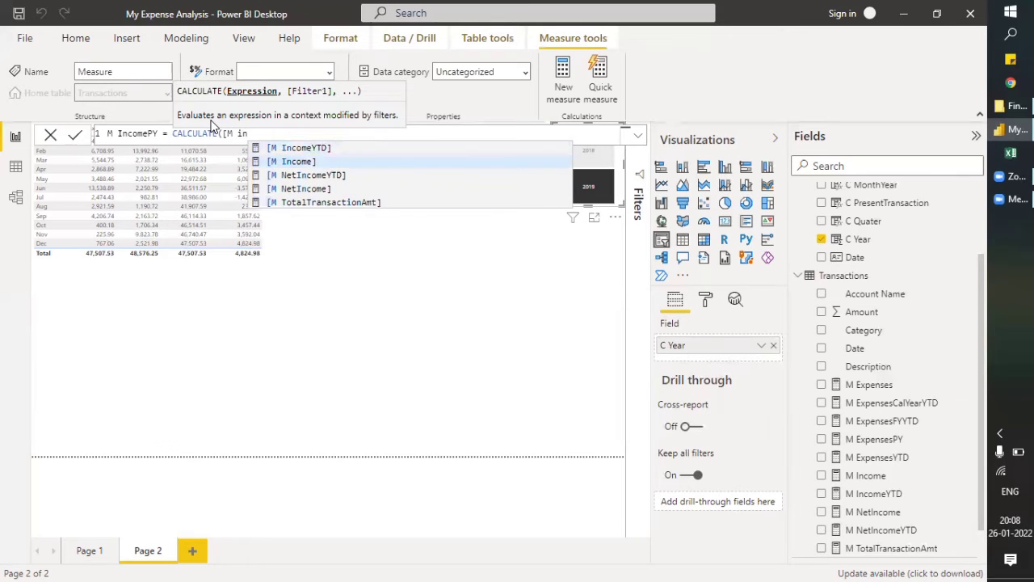
key(Tab)
text(,ca)
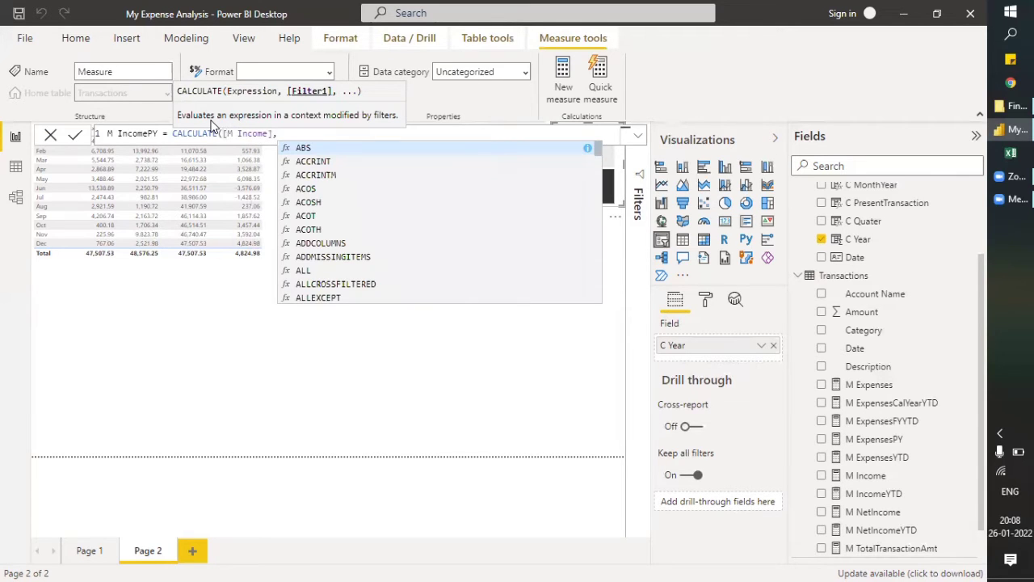
key(Down)
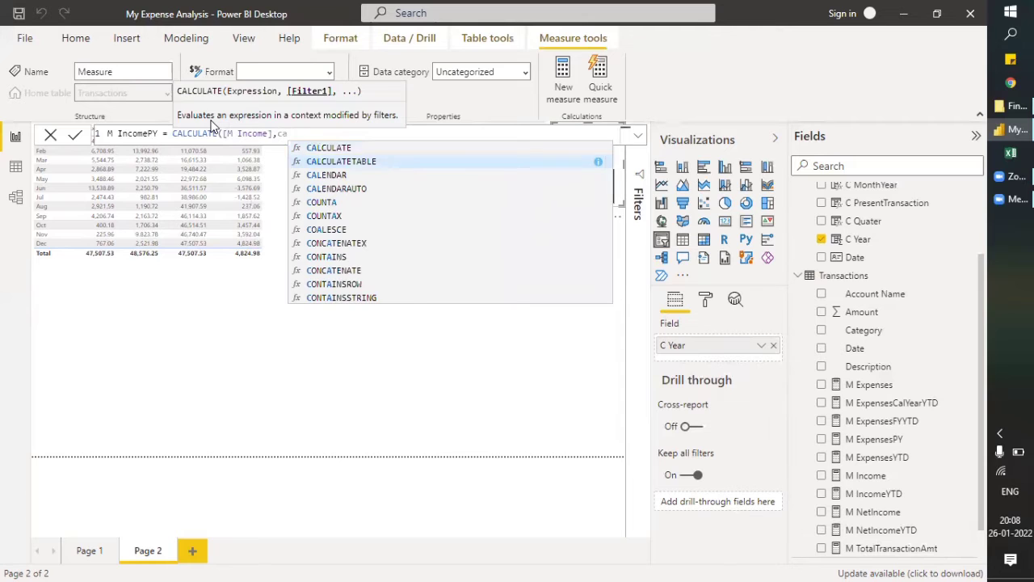
key(Tab)
text(datesy)
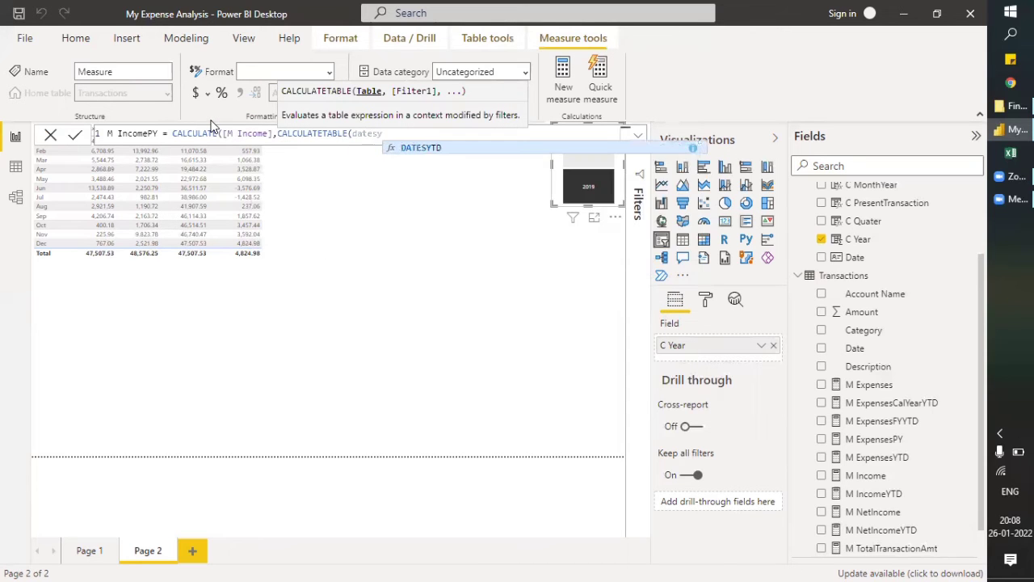
key(Tab)
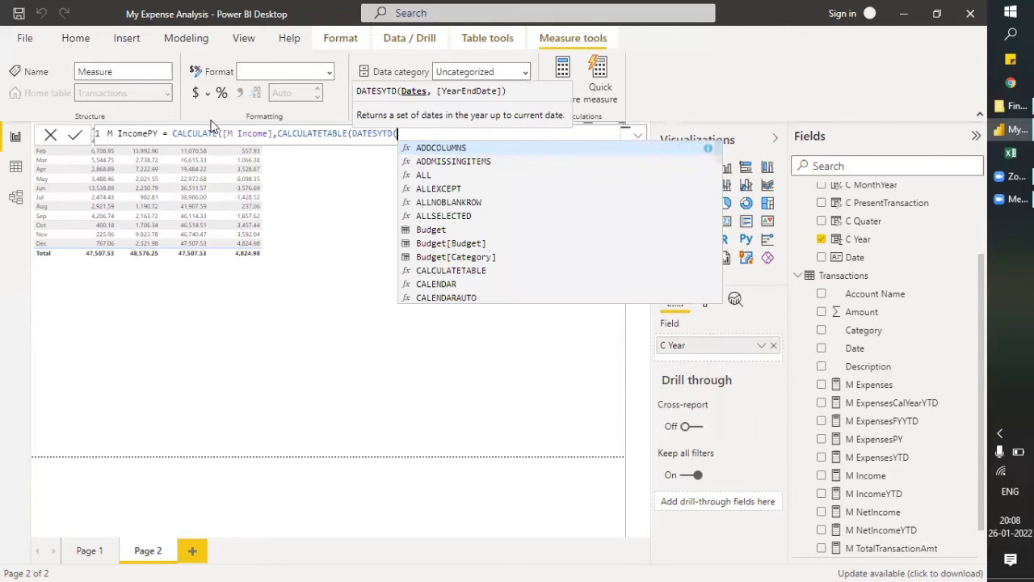
text(myda)
key(Down)
key(Down)
key(Down)
key(Down)
key(Down)
key(Down)
key(Down)
key(Down)
key(Tab)
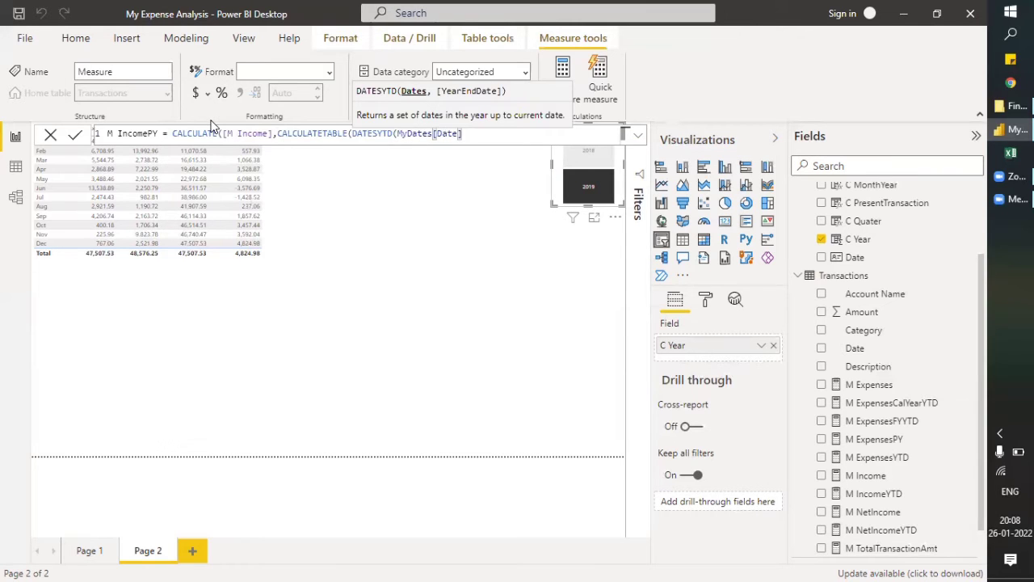
key(BackSpace)
key(BackSpace)
key(BackSpace)
key(BackSpace)
key(BackSpace)
key(BackSpace)
key(BackSpace)
key(BackSpace)
key(BackSpace)
key(BackSpace)
key(BackSpace)
key(BackSpace)
key(BackSpace)
key(BackSpace)
key(BackSpace)
key(BackSpace)
key(BackSpace)
key(BackSpace)
key(BackSpace)
key(BackSpace)
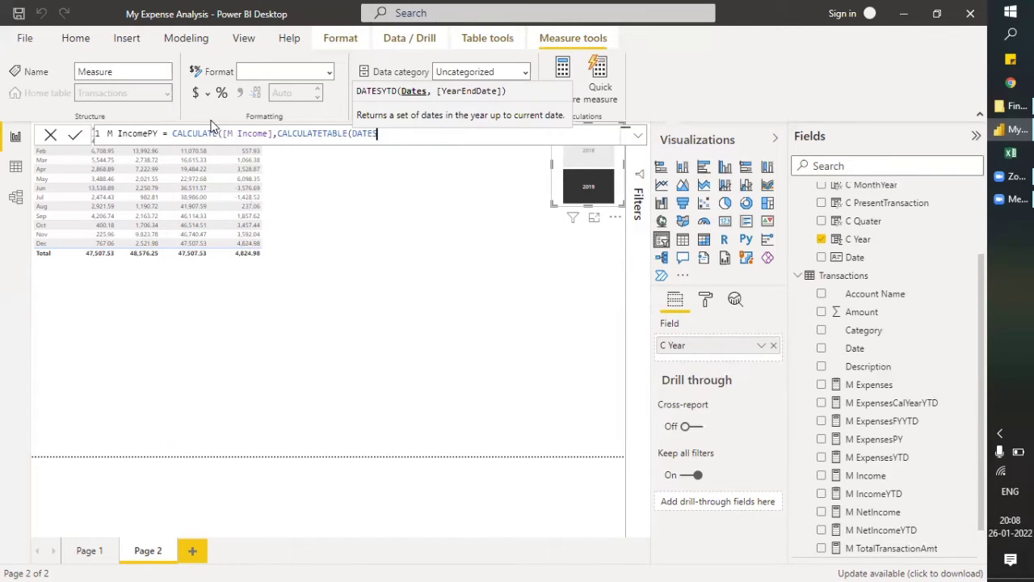
key(BackSpace)
key(BackSpace)
key(BackSpace)
key(BackSpace)
key(BackSpace)
key(BackSpace)
key(BackSpace)
key(BackSpace)
key(BackSpace)
key(BackSpace)
key(BackSpace)
key(BackSpace)
key(BackSpace)
key(BackSpace)
key(BackSpace)
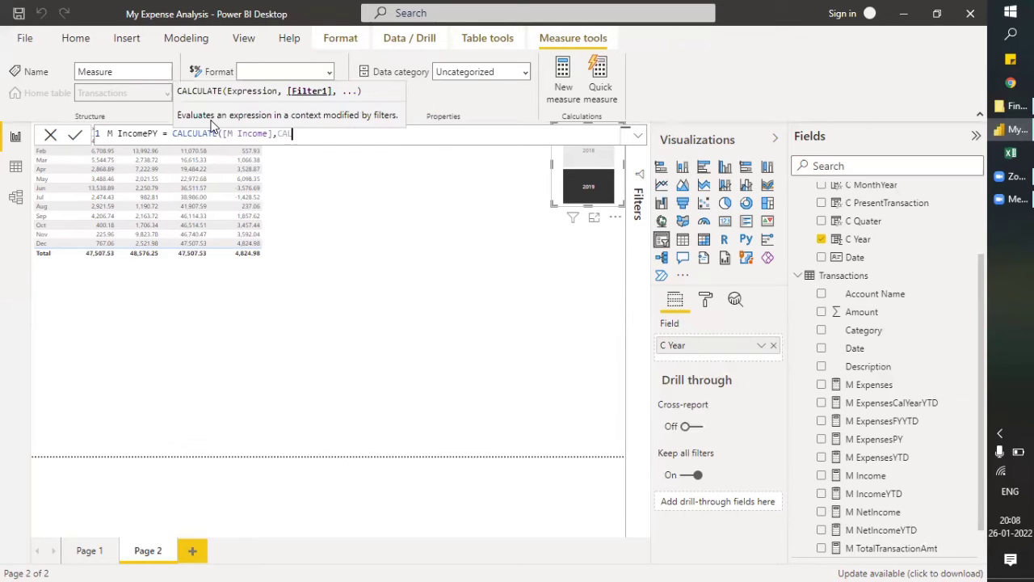
key(BackSpace)
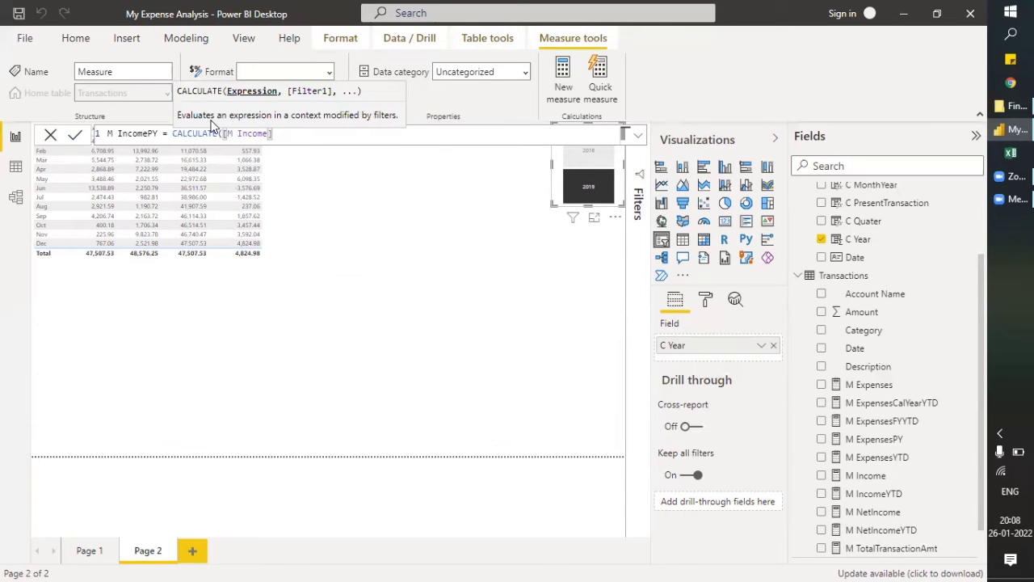
Complete the M IncomePY formula with the filter SAMEPERIODLASTYEAR(MyDates[Date]) and commit the measure
text(,same)
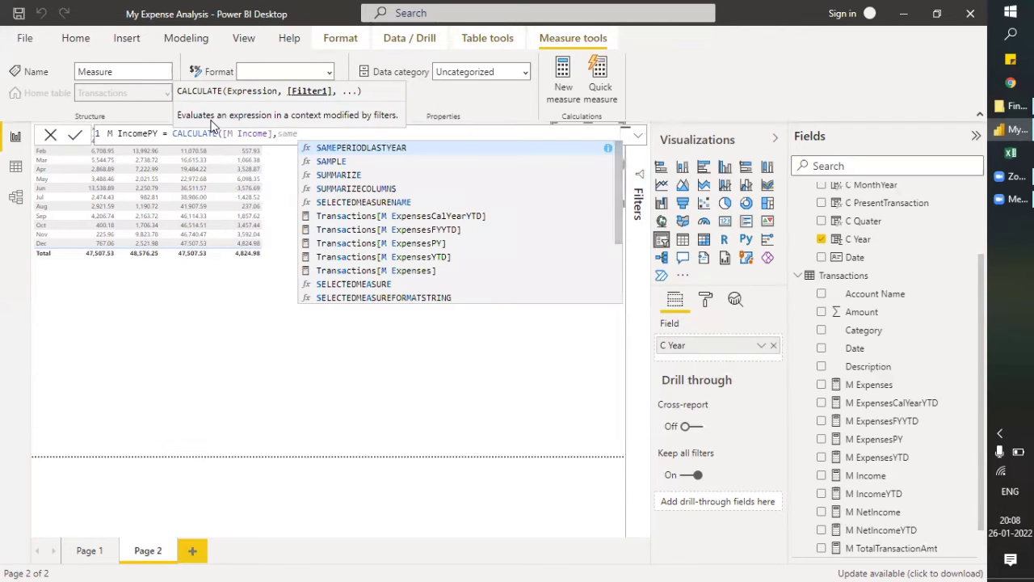
key(Tab)
text(myd)
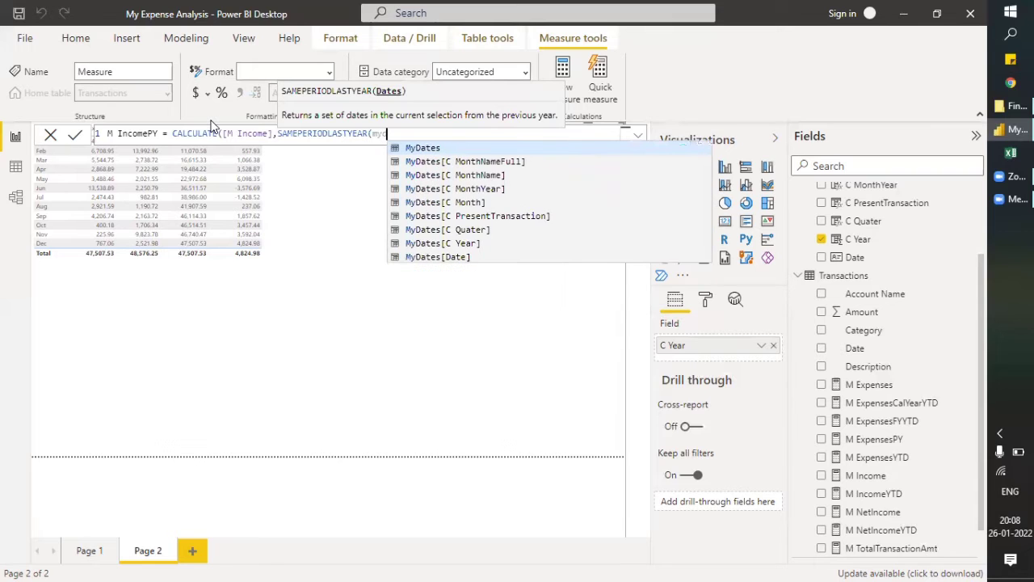
text(ate)
key(Down)
key(Down)
key(Down)
key(Down)
key(Down)
key(Down)
key(Down)
key(Down)
key(Tab)
text()))
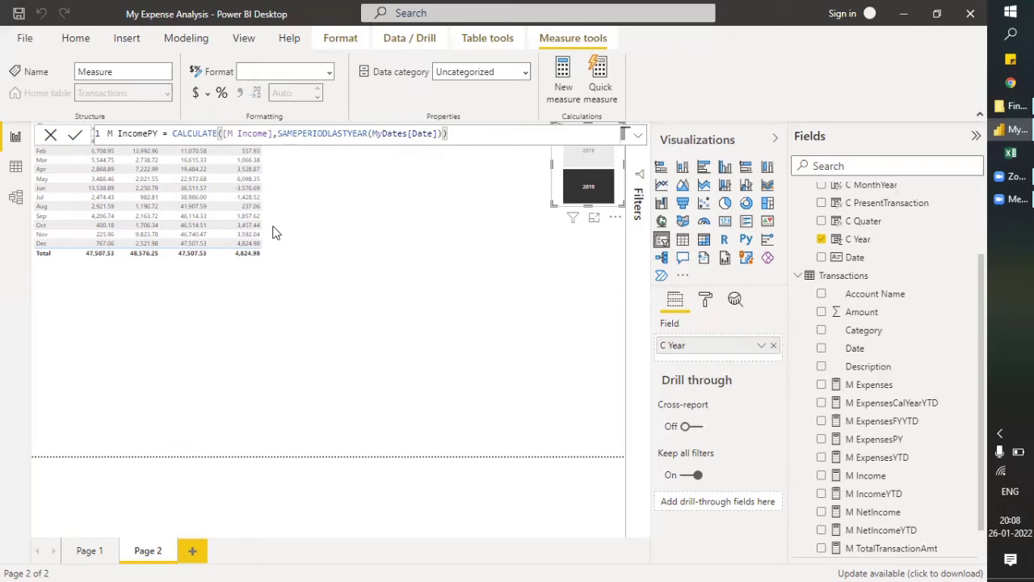
key(Return)
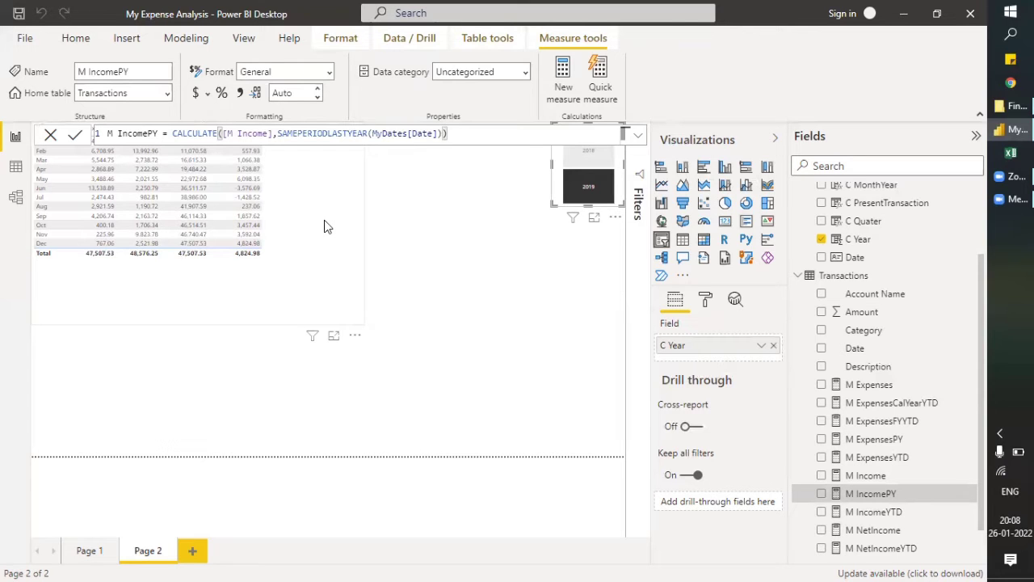
Shrink the monthly table to fit its contents and insert a clustered column chart of the same width directly beneath it
click(324, 221)
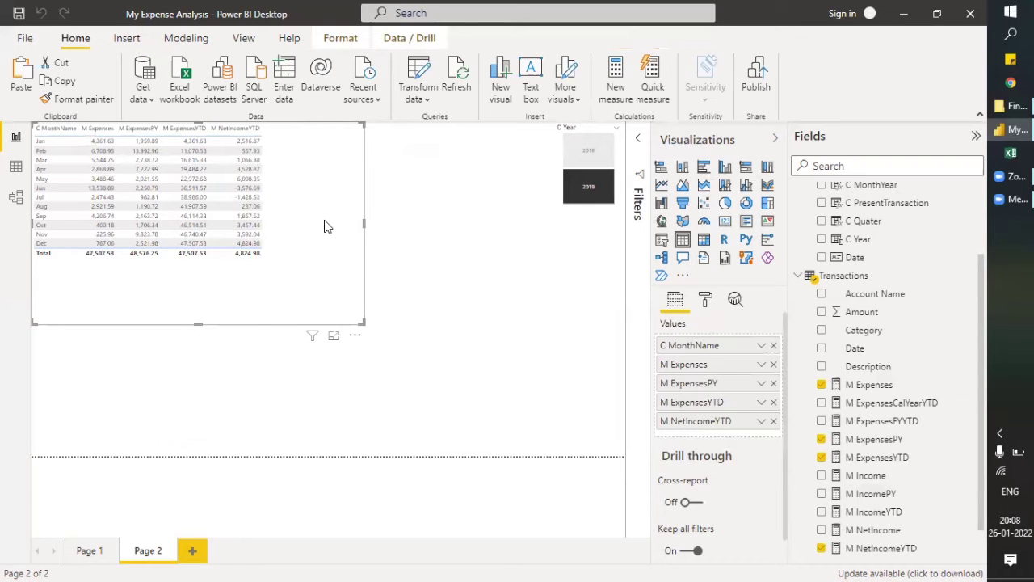
drag(361, 321, 277, 264)
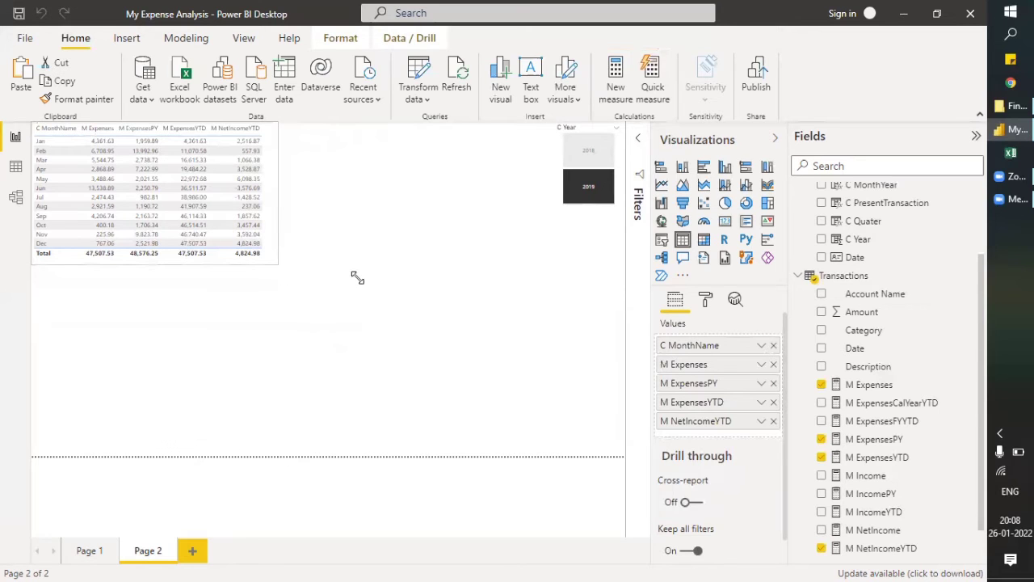
click(454, 367)
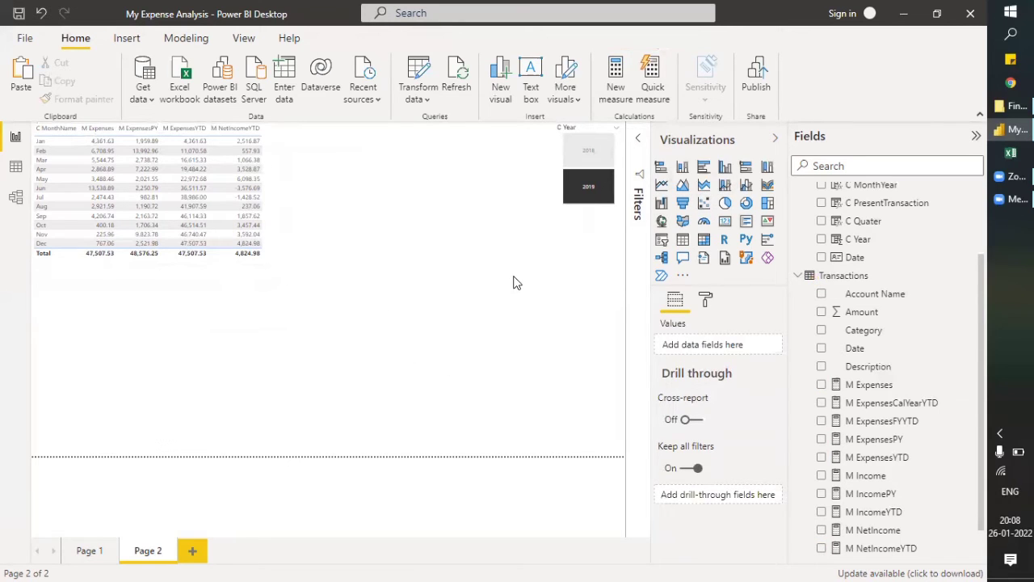
click(724, 172)
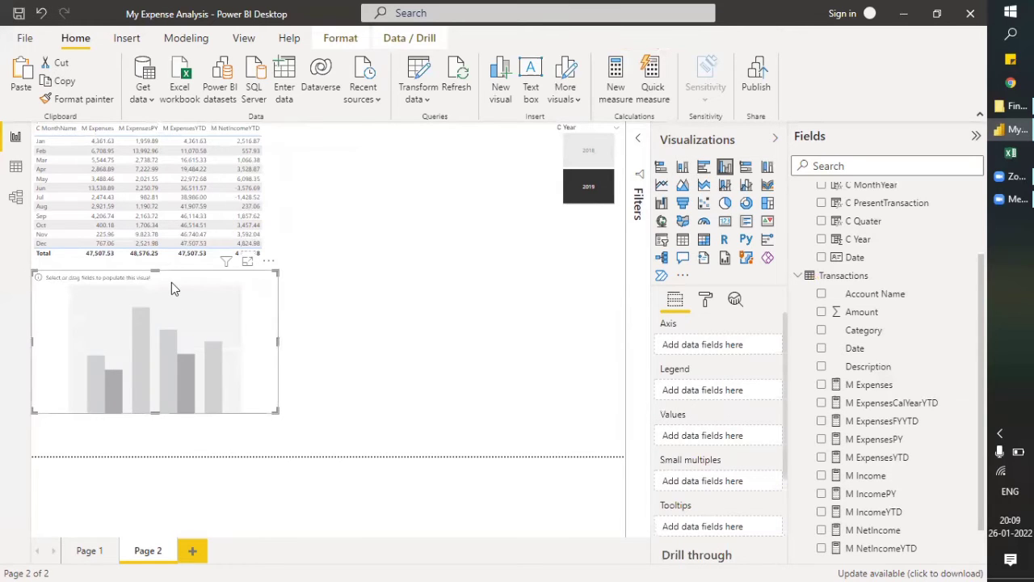
drag(165, 313, 149, 284)
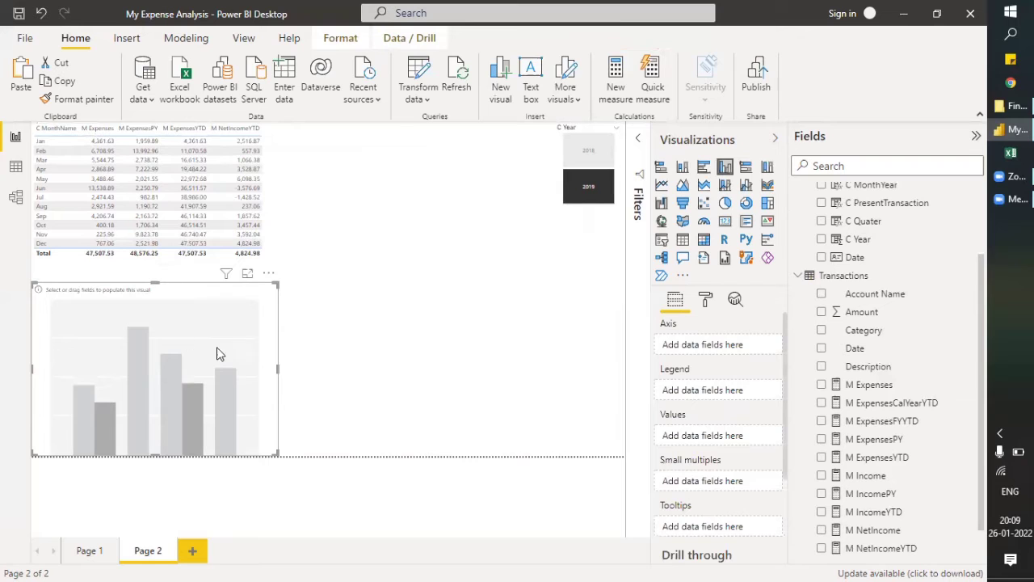
Populate the new column chart with M ExpensesPY and M Expenses as values and C Month on the axis
click(821, 440)
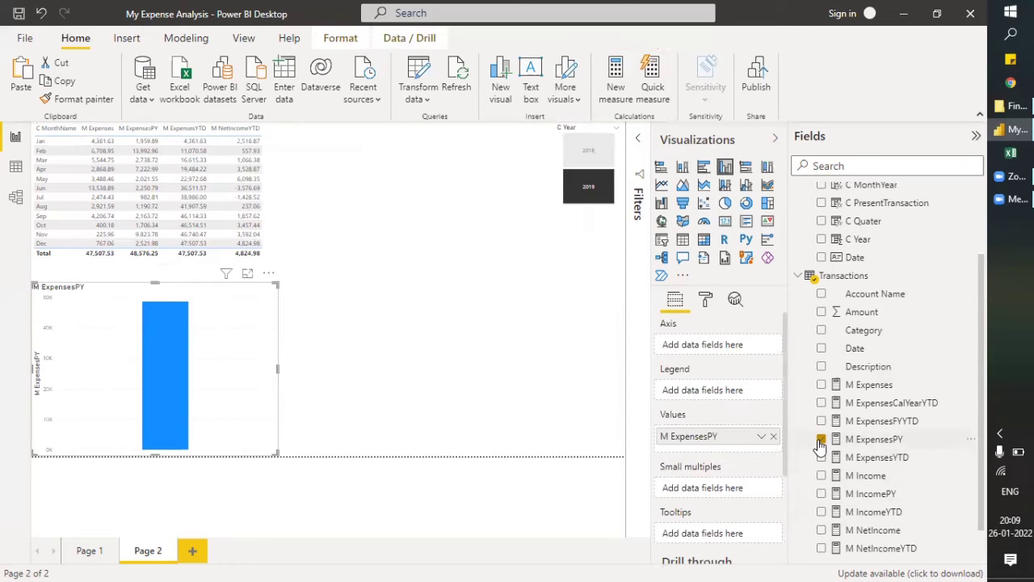
click(822, 384)
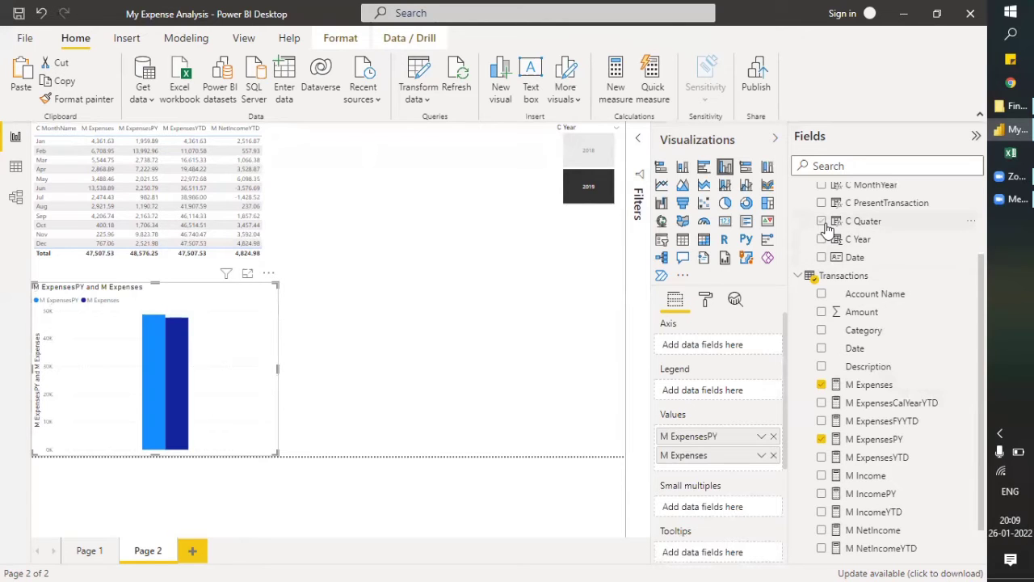
scroll(824, 226, up, 1)
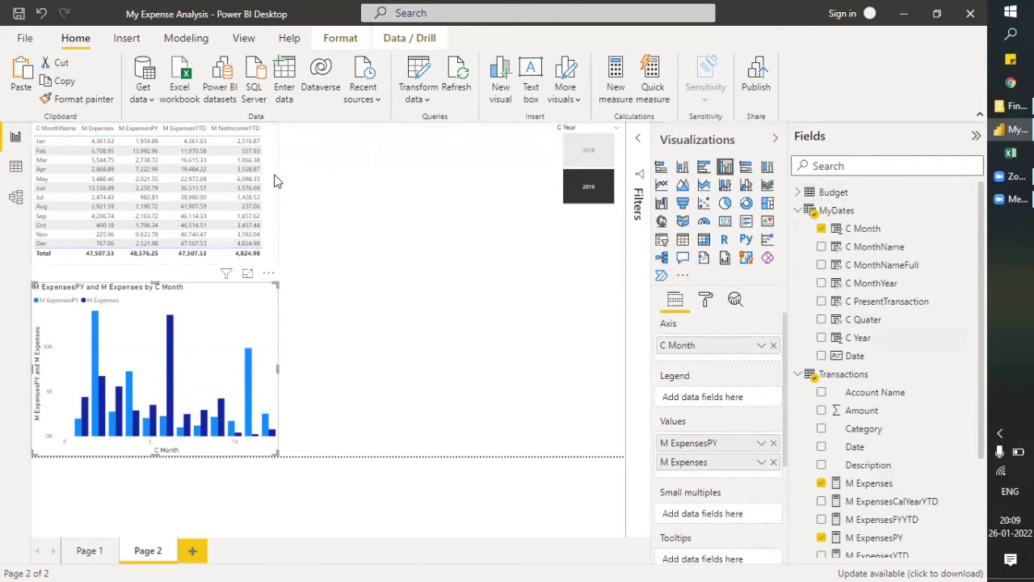
Try the monthly table as a clustered column chart, then change it back to a table
click(250, 217)
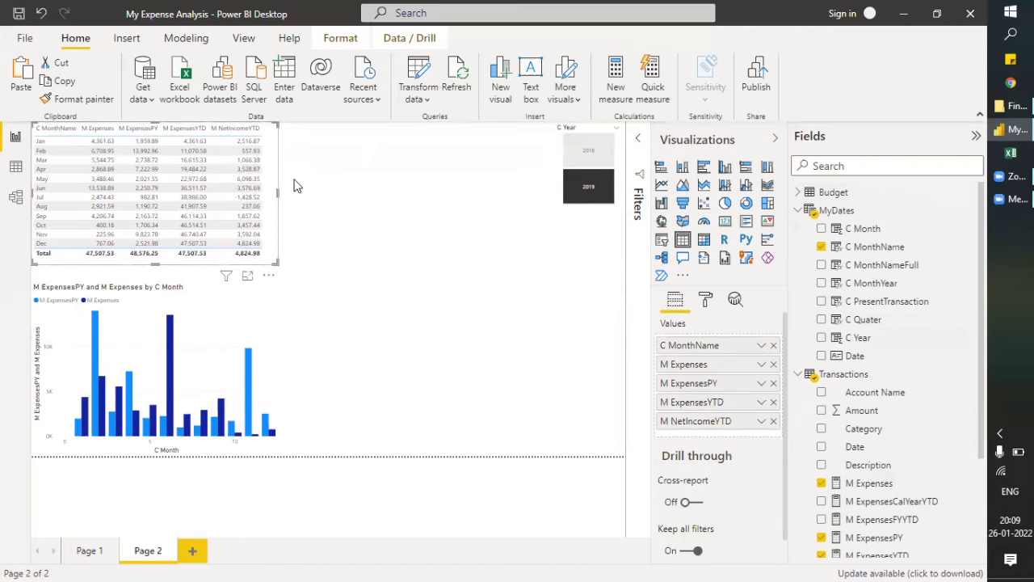
click(725, 168)
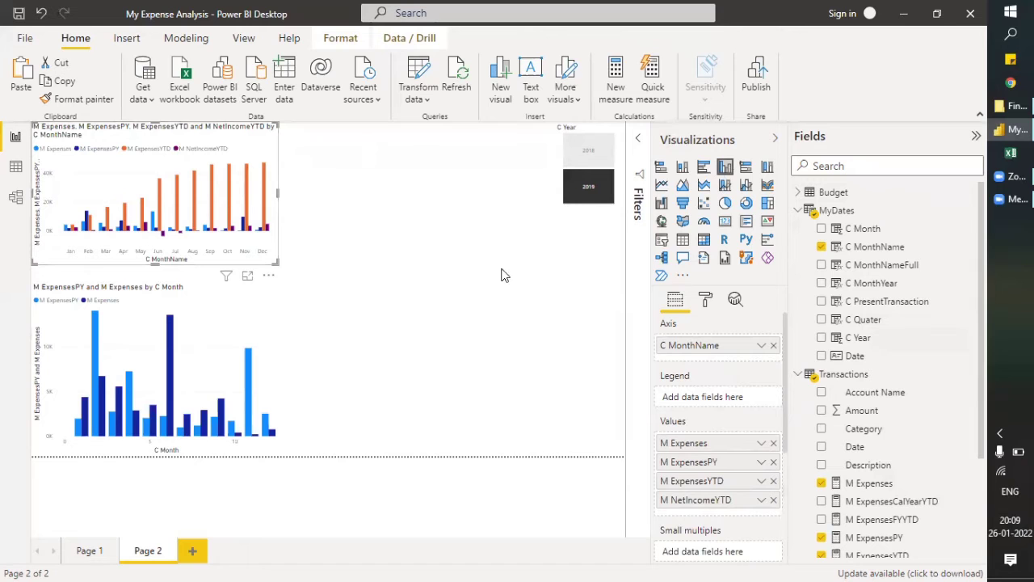
click(683, 240)
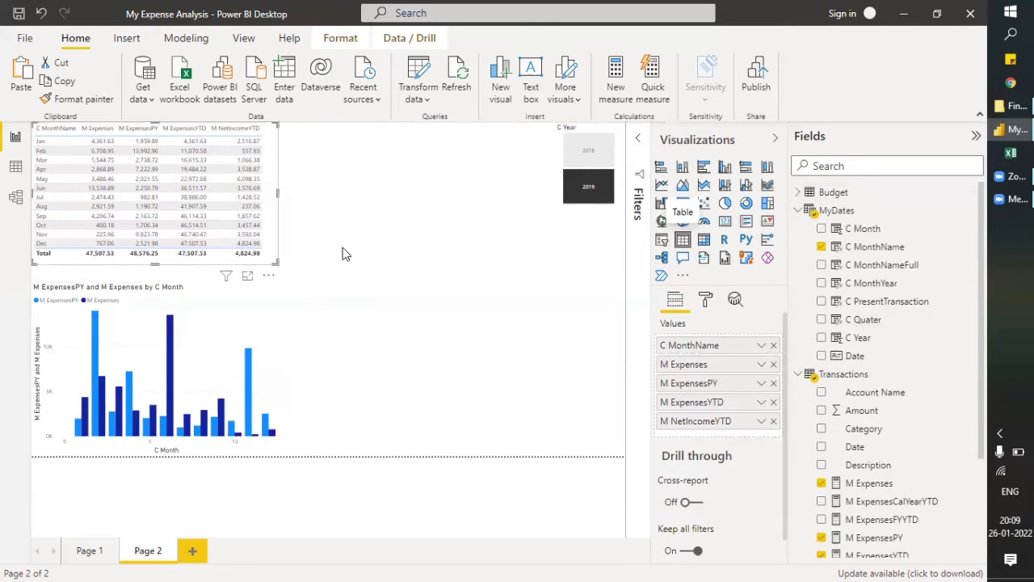
Enlarge the M ExpensesPY and M Expenses column chart in focus mode and inspect the values of months 3 and 2
click(273, 323)
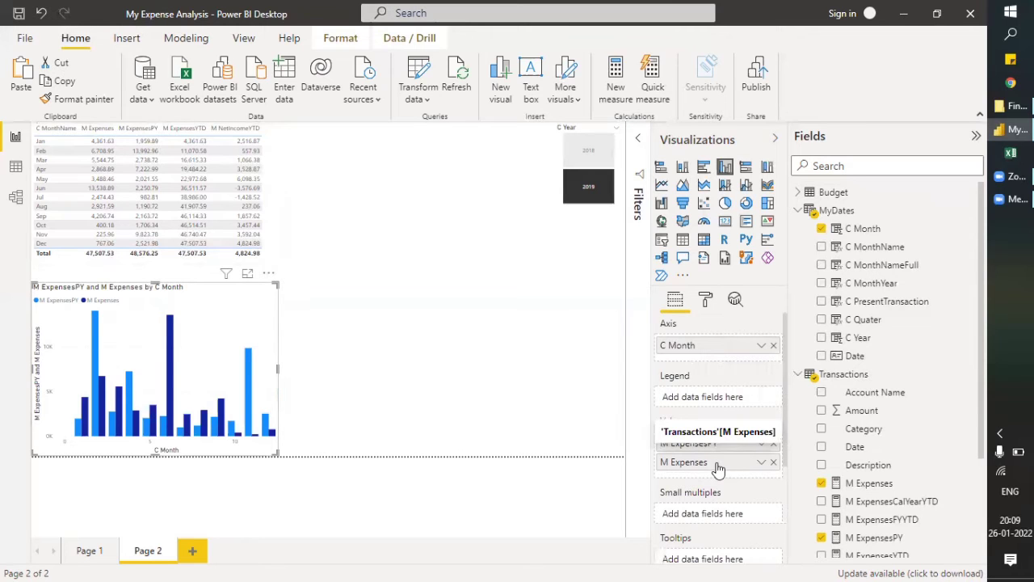
click(247, 273)
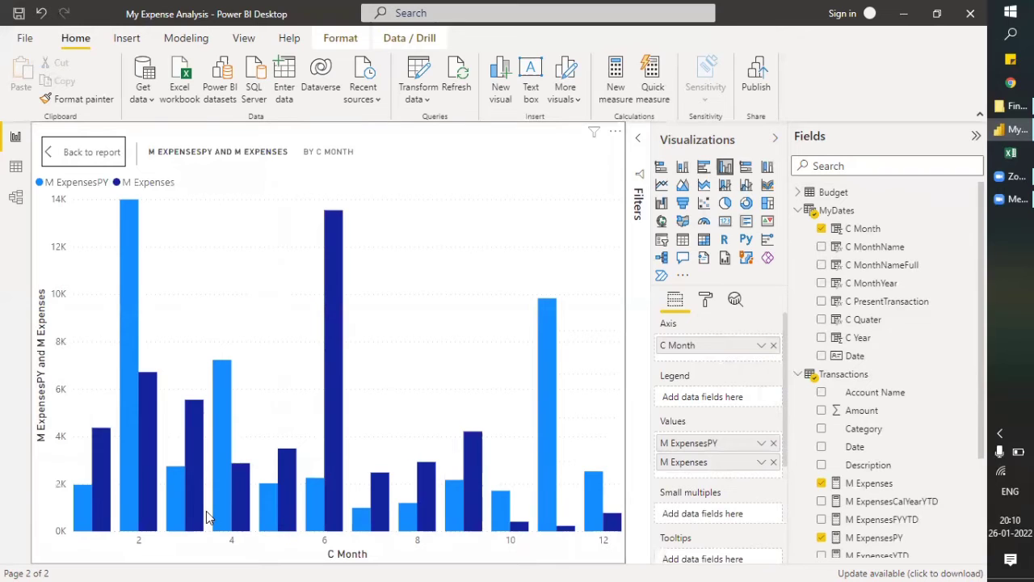
mouse_move(247, 517)
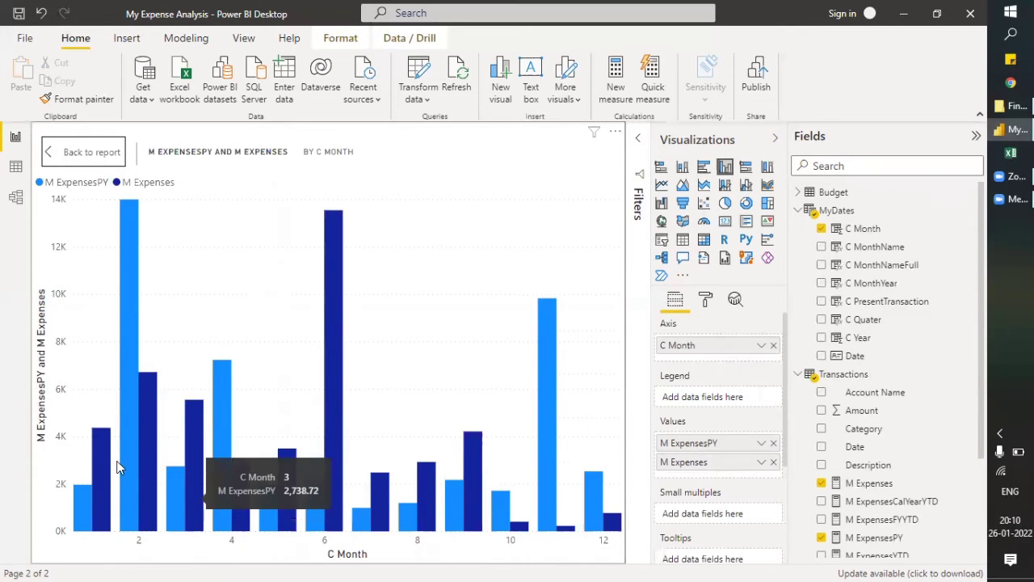
mouse_move(124, 457)
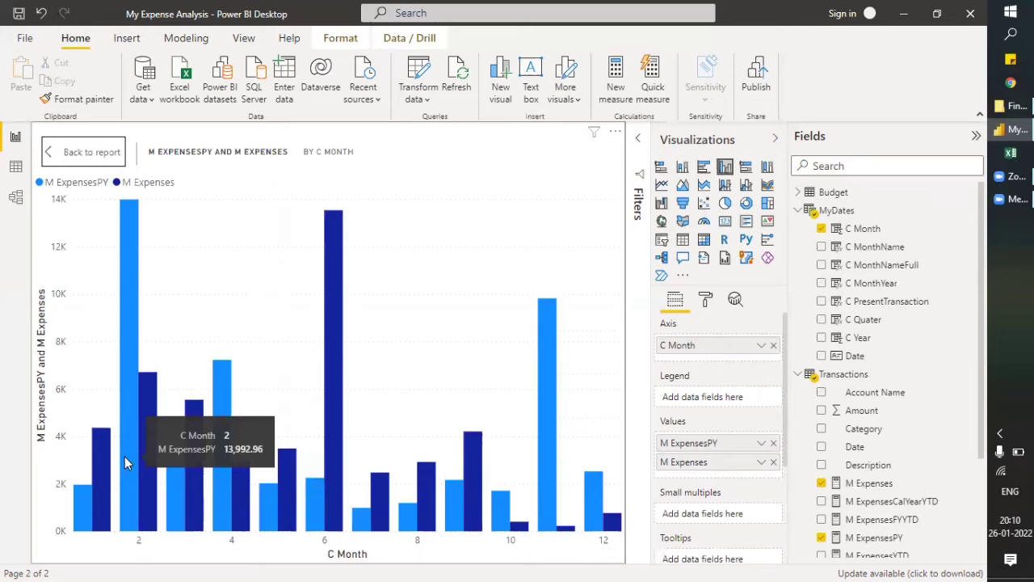
Replace C Month with C MonthName on the axis of the M ExpensesPY and M Expenses column chart
click(821, 246)
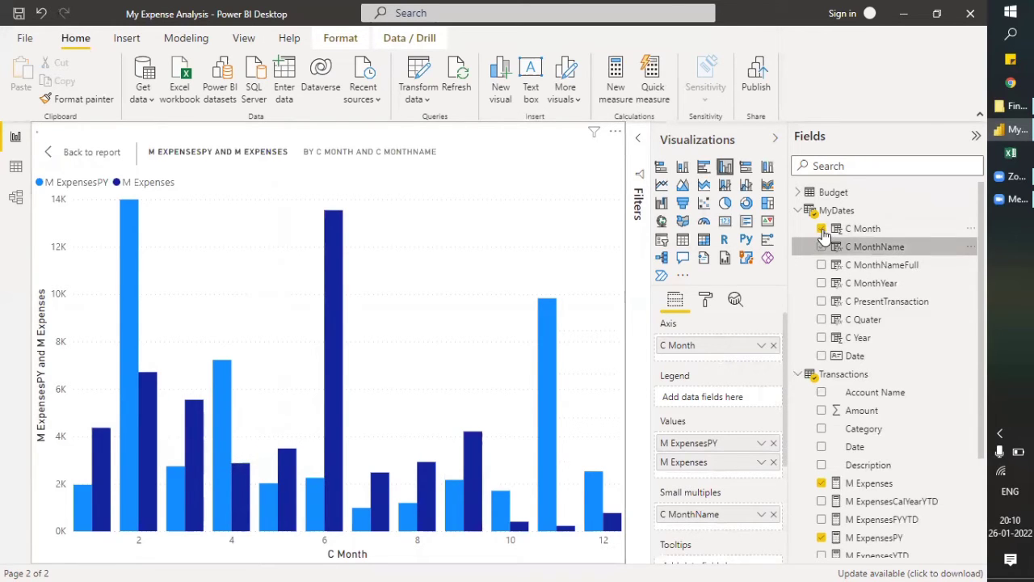
click(822, 229)
drag(705, 517, 708, 347)
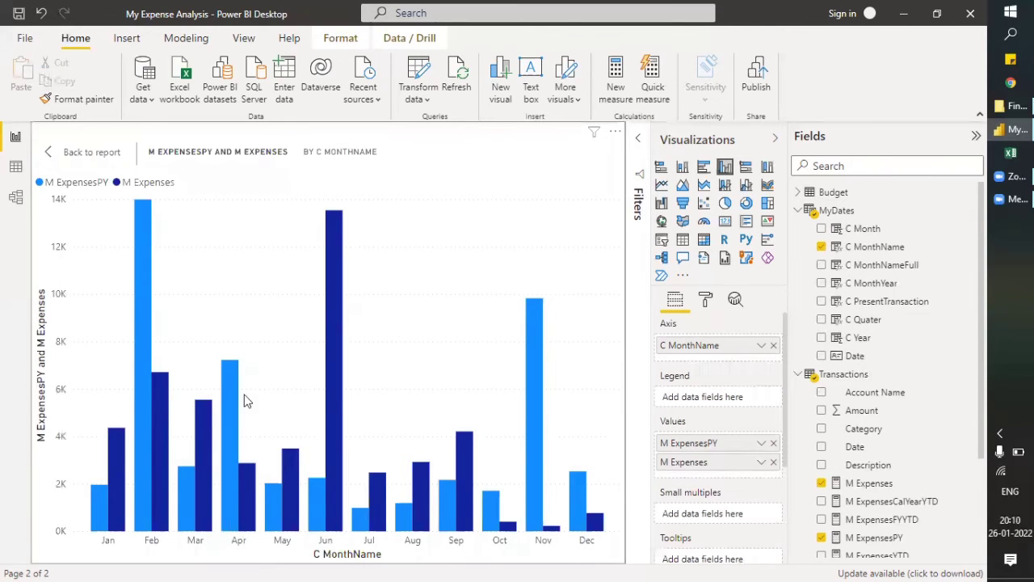
mouse_move(141, 388)
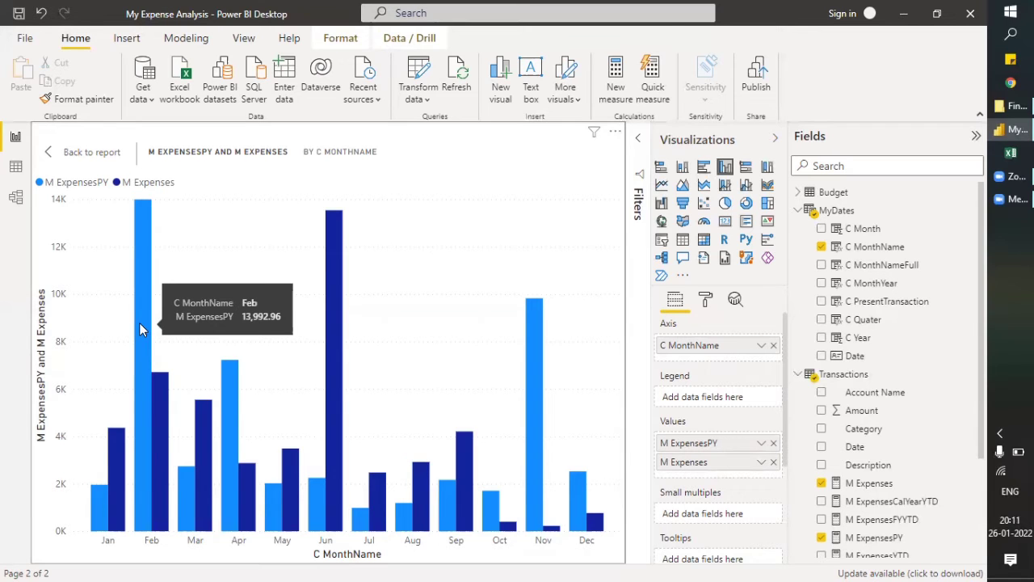
Return to the report page, duplicate the M ExpensesPY and M Expenses column chart, and place the copy directly beside the original
click(65, 153)
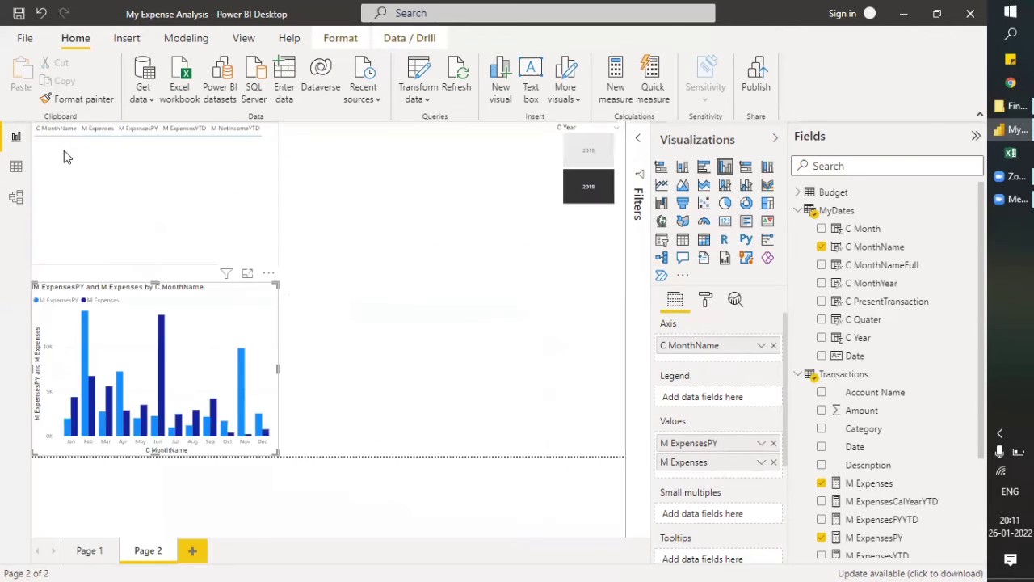
click(365, 377)
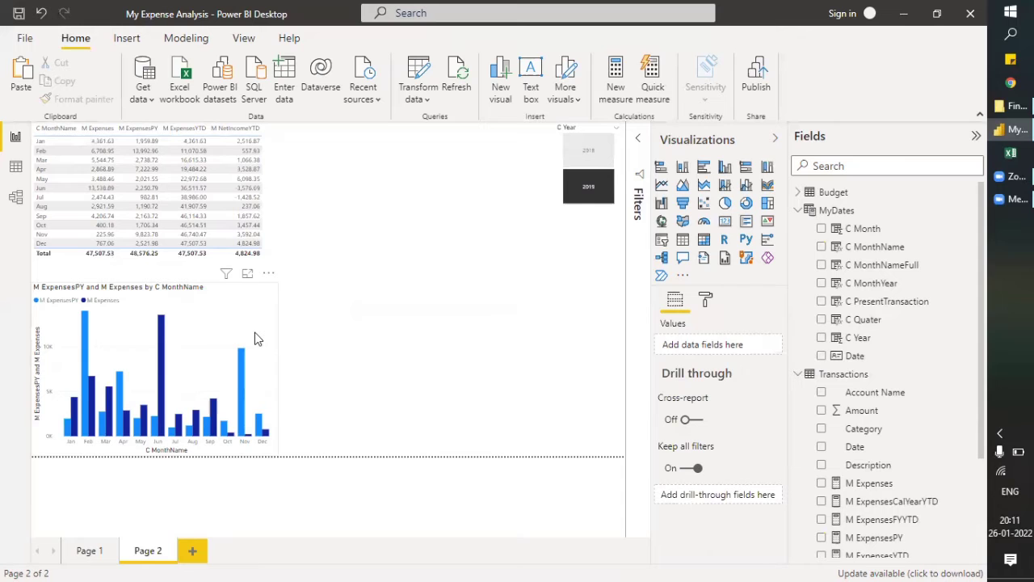
click(271, 316)
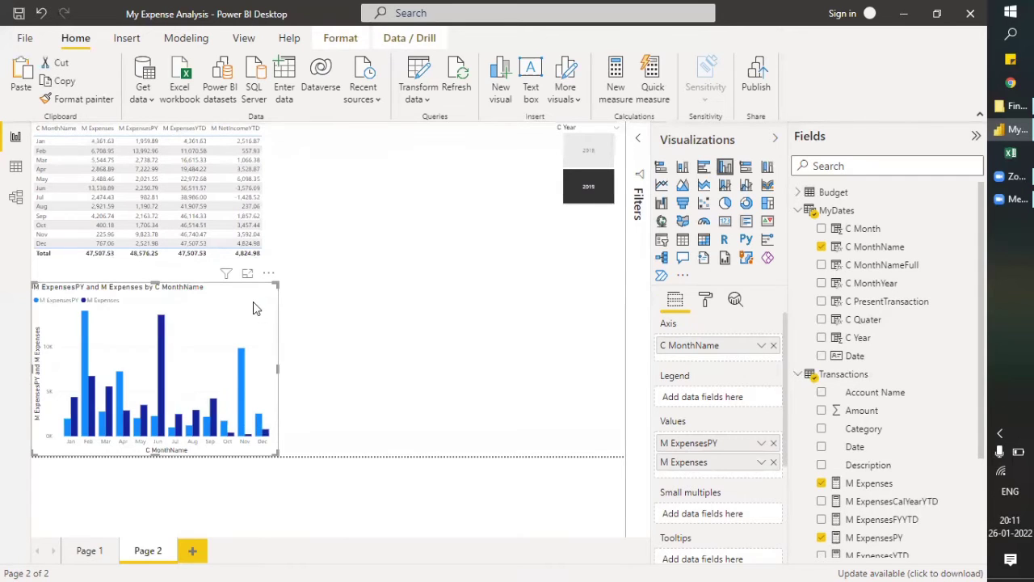
drag(414, 313, 550, 313)
click(265, 316)
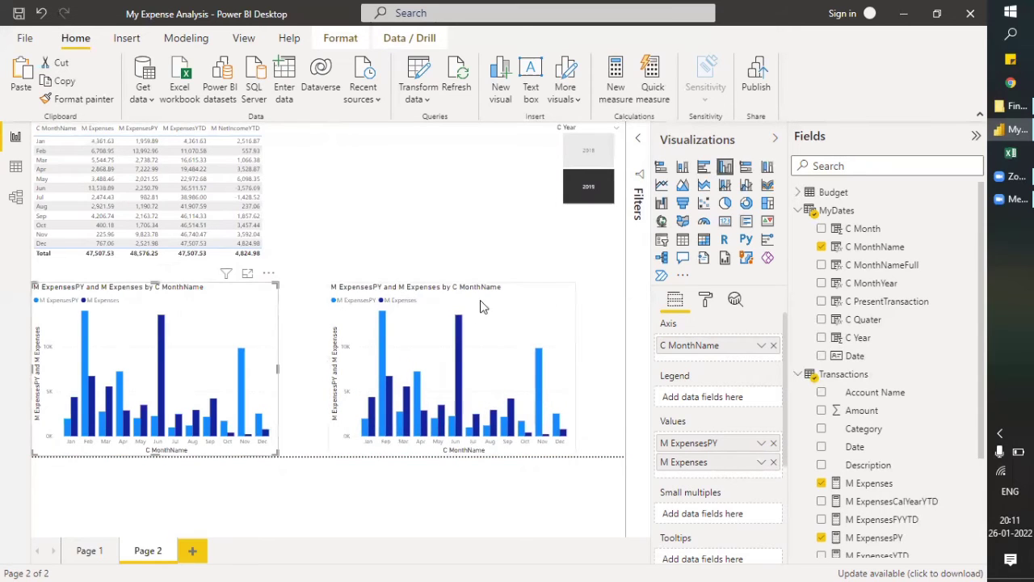
drag(509, 305, 488, 315)
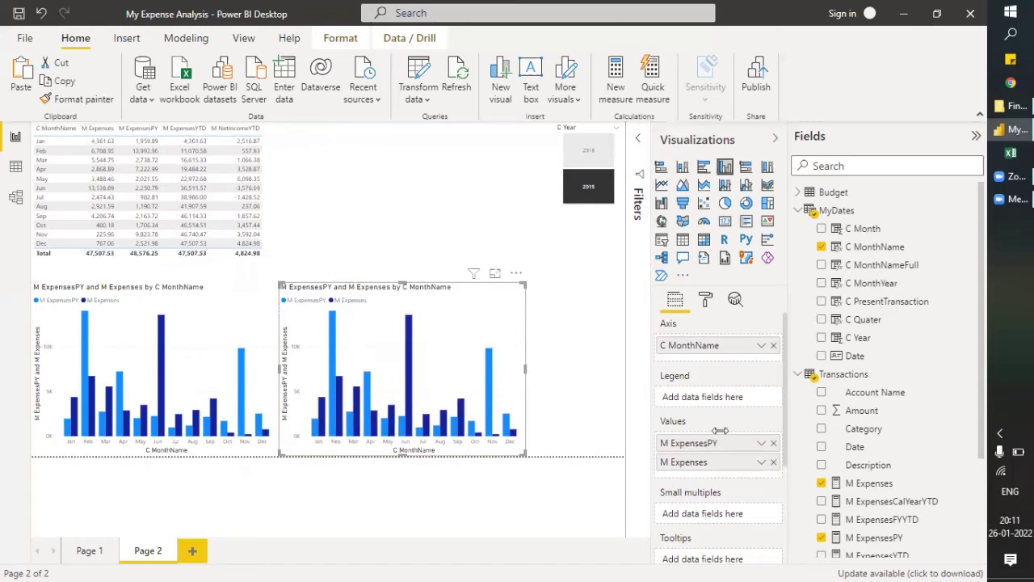
Replace the duplicated chart's M ExpensesPY and M Expenses values with M Income and M IncomePY
click(773, 443)
click(773, 461)
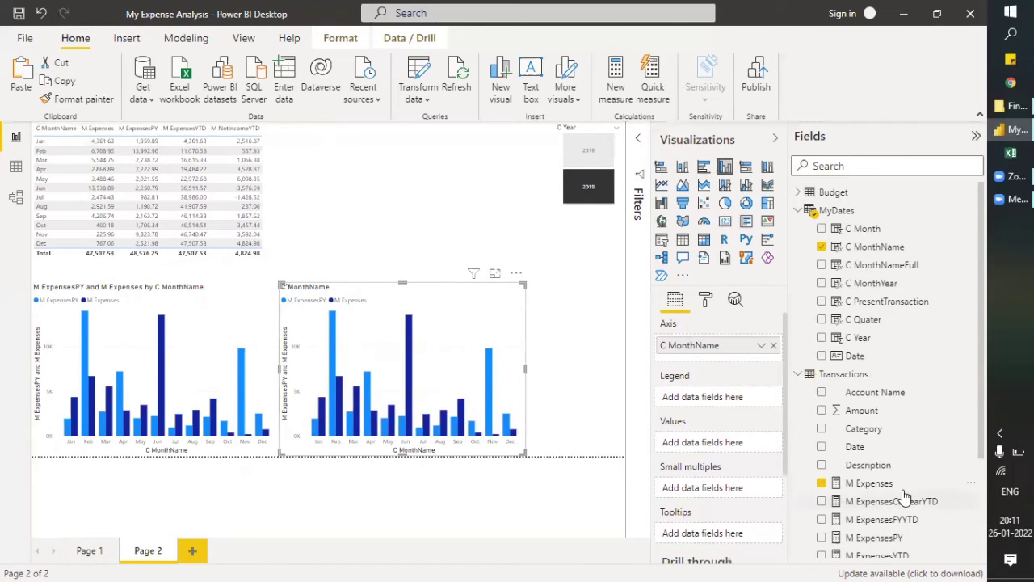
scroll(903, 495, down, 3)
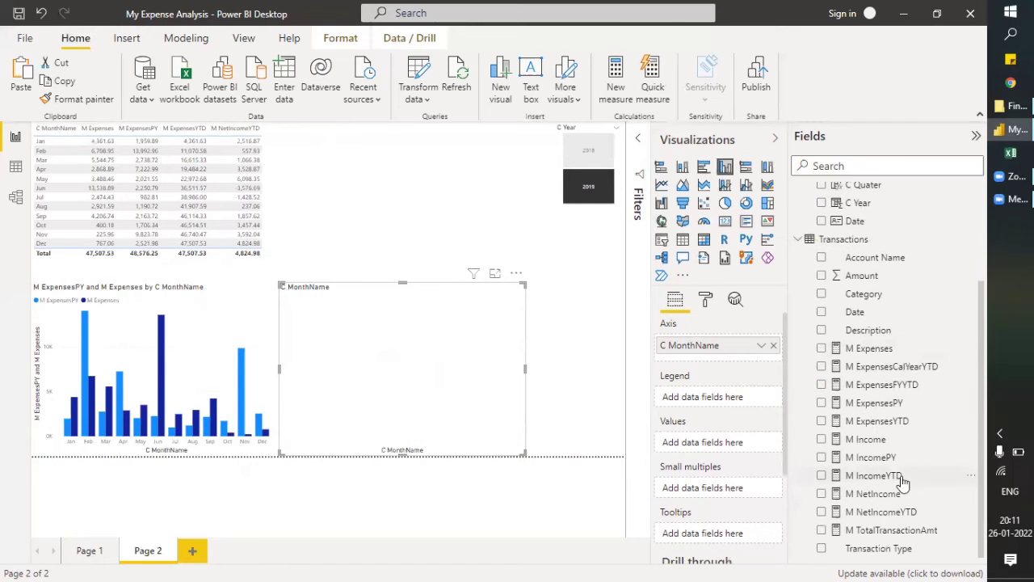
click(821, 440)
click(821, 457)
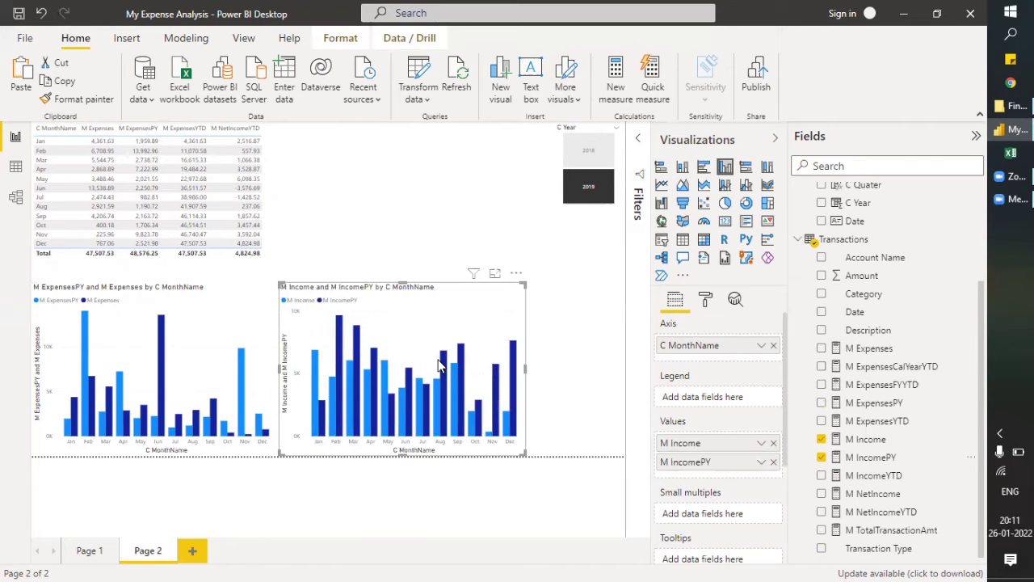
click(576, 305)
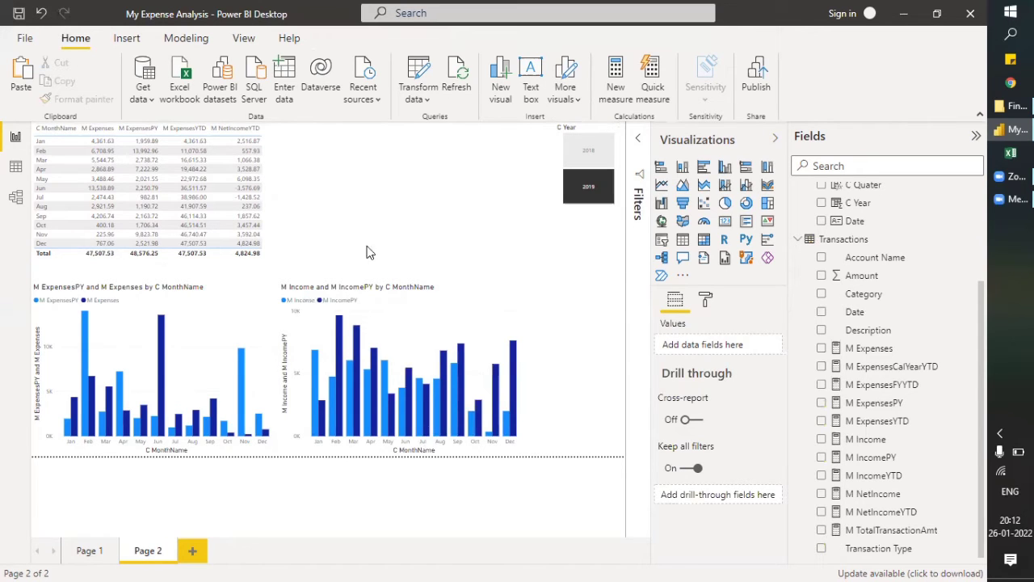
Start a new Transactions measure named M ExpensesPYYTD with a CALCULATE function on [M Expenses]
click(181, 133)
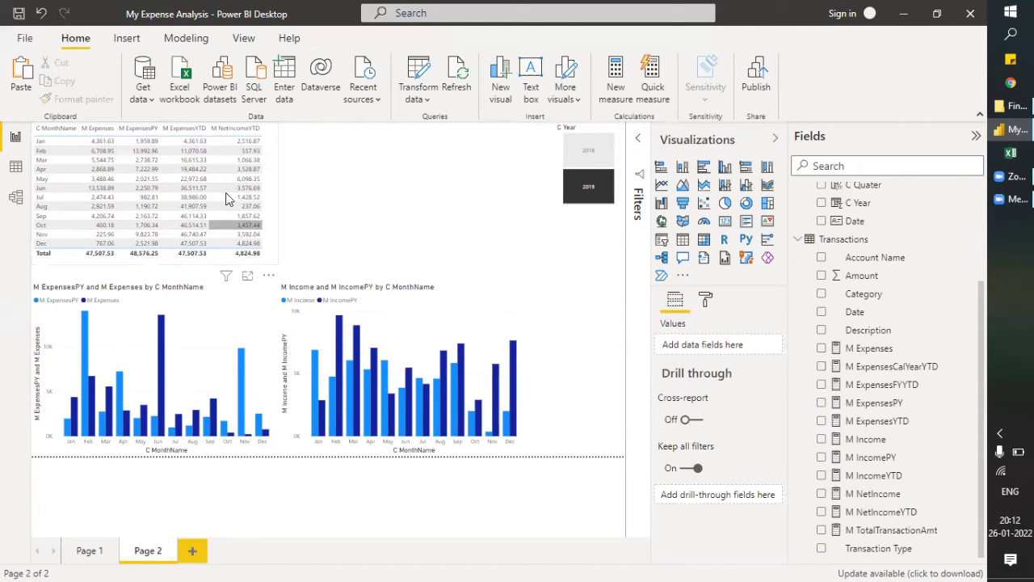
click(858, 240)
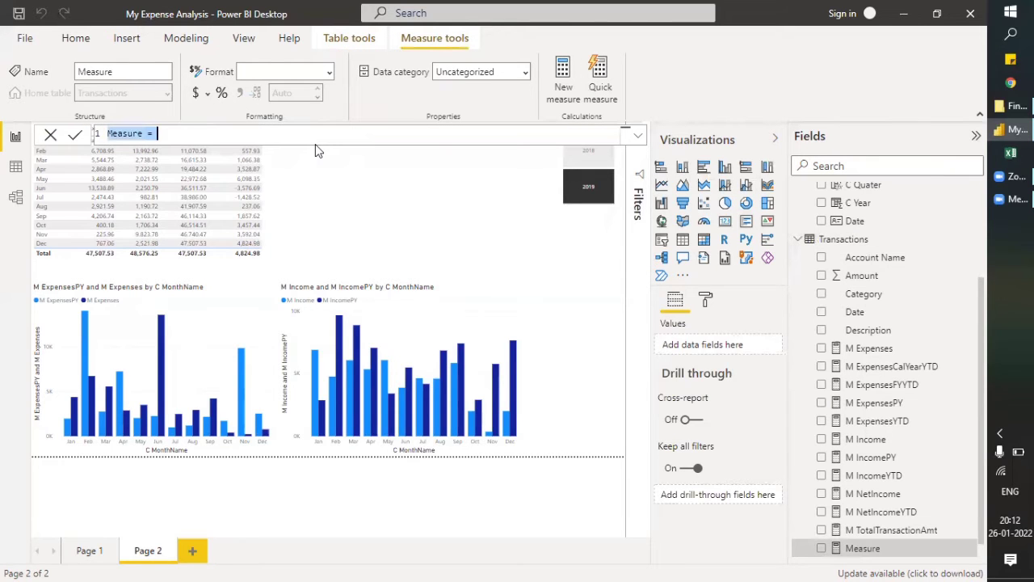
text(M ExpensesPYYTD =)
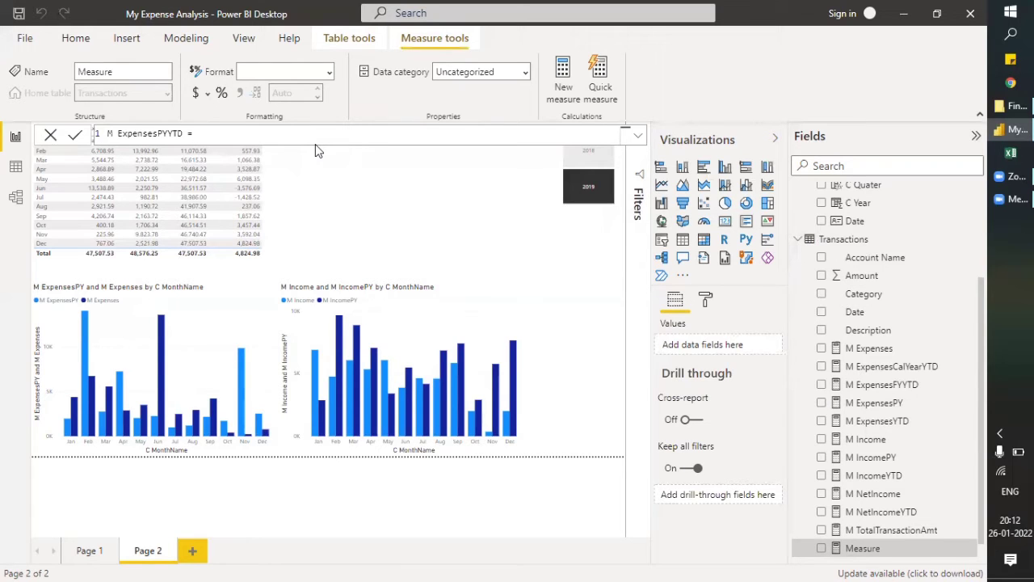
text(calcul)
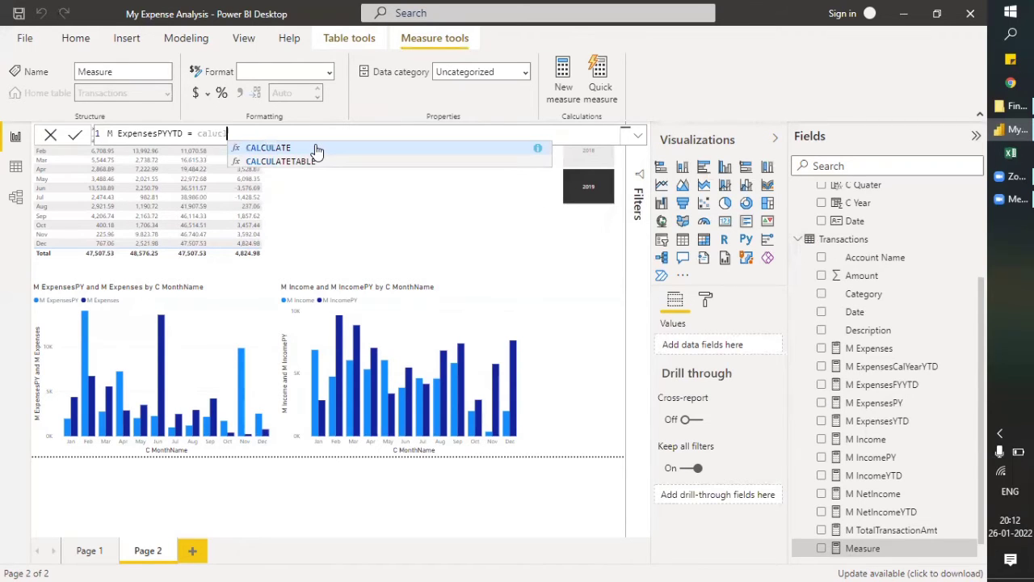
key(Tab)
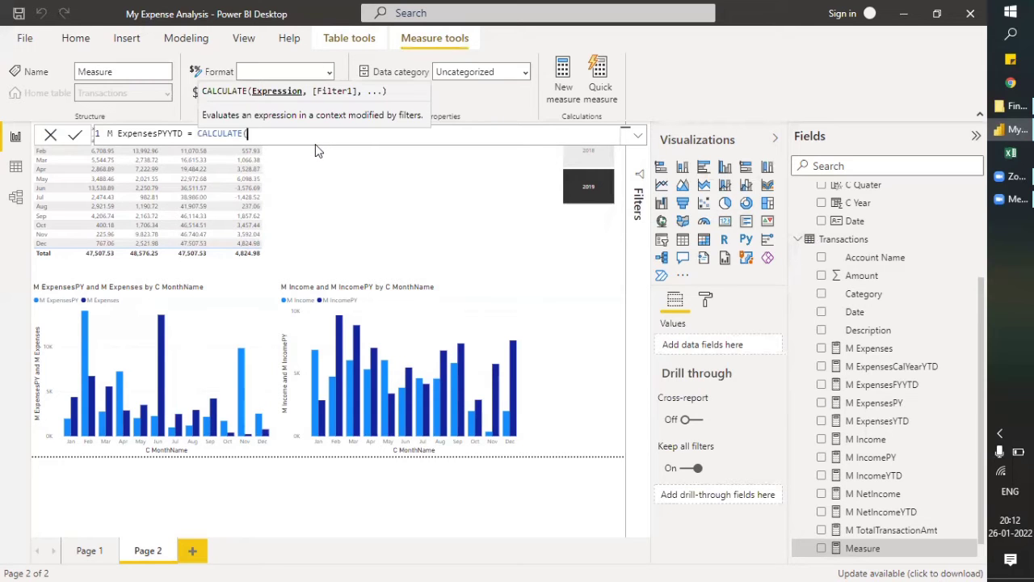
text([M)
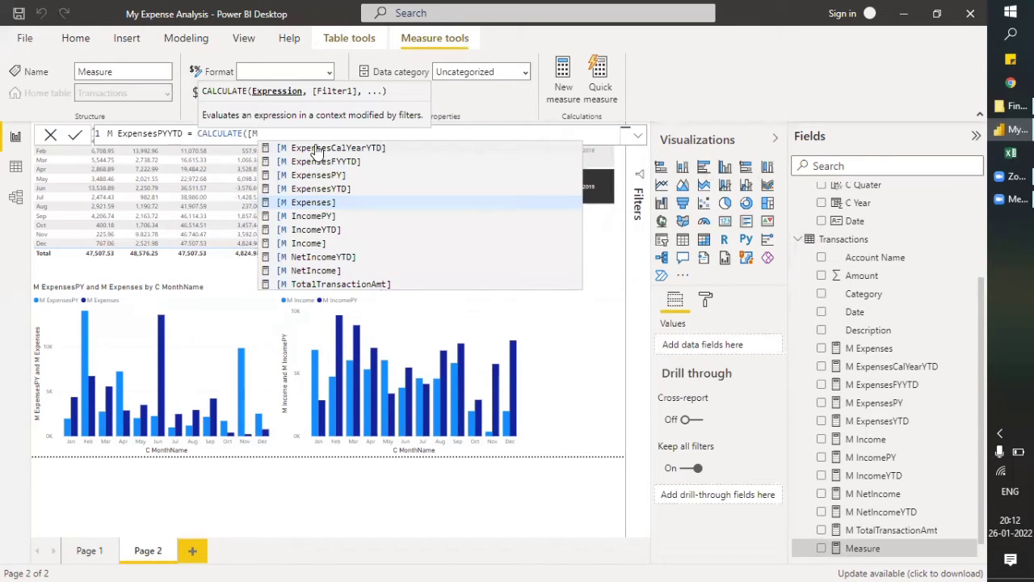
text( e)
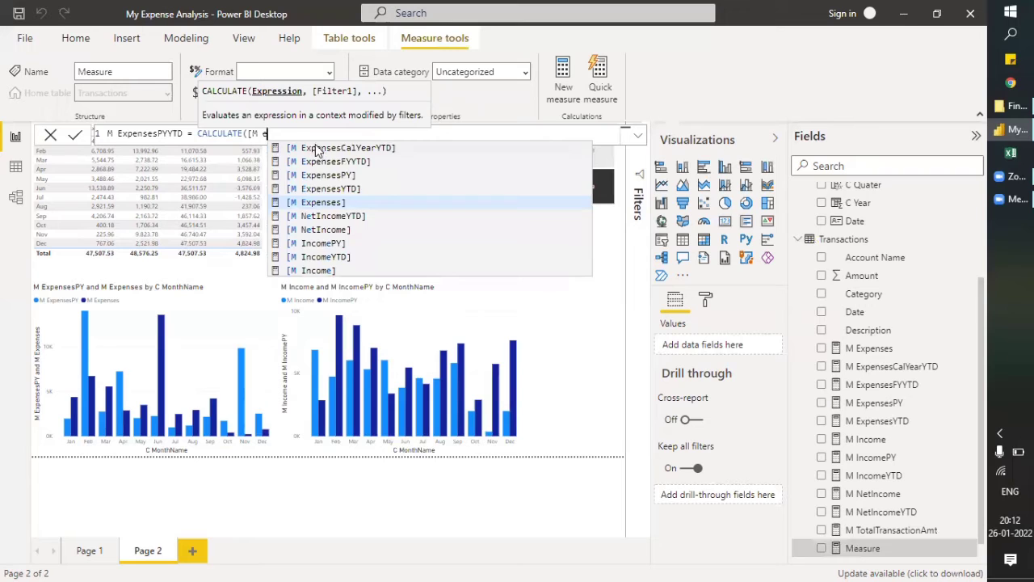
key(Tab)
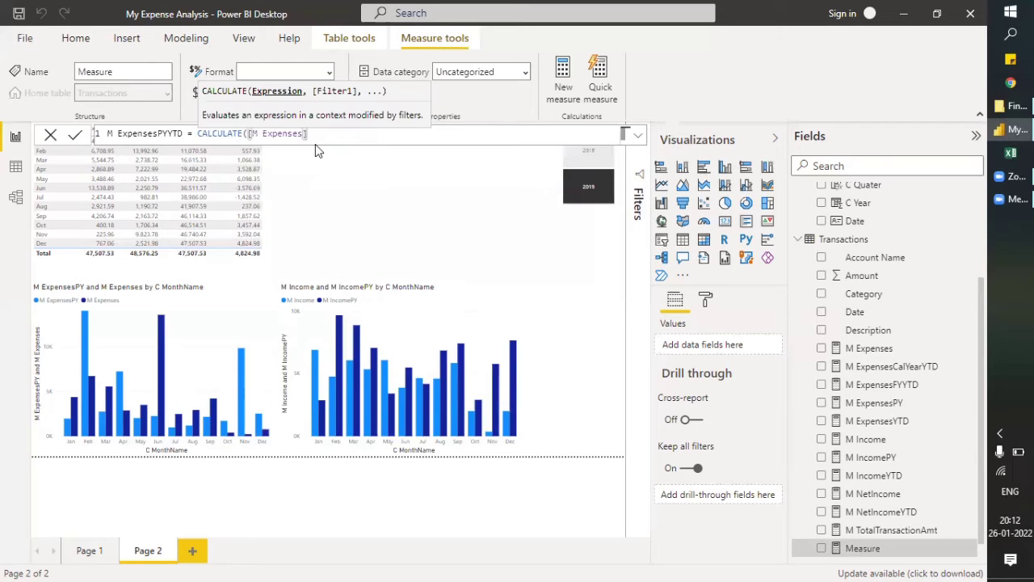
Complete the M ExpensesPYYTD measure with the filter SAMEPERIODLASTYEAR(MyDates[Date]) and commit the formula
text(,)
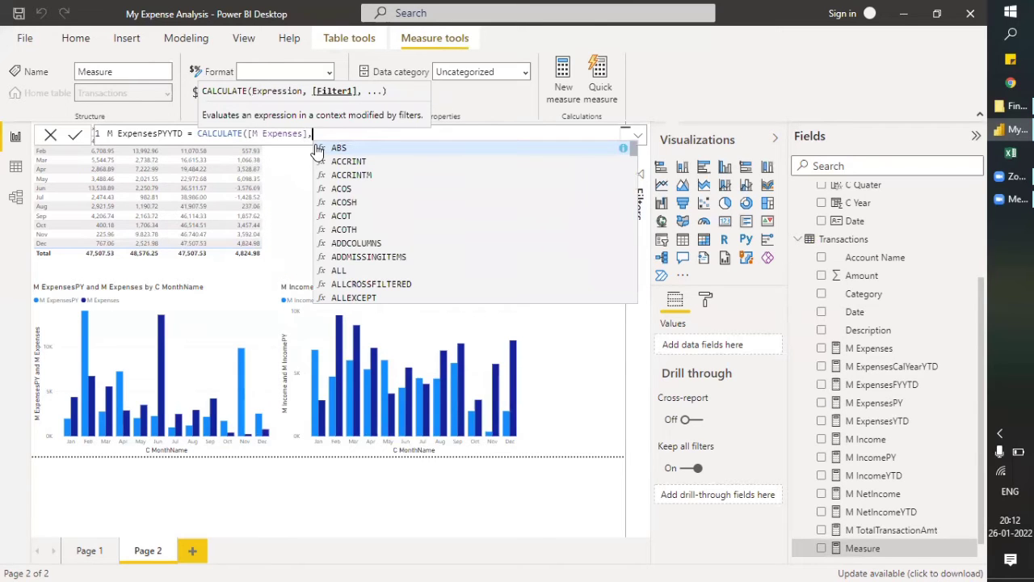
text(same)
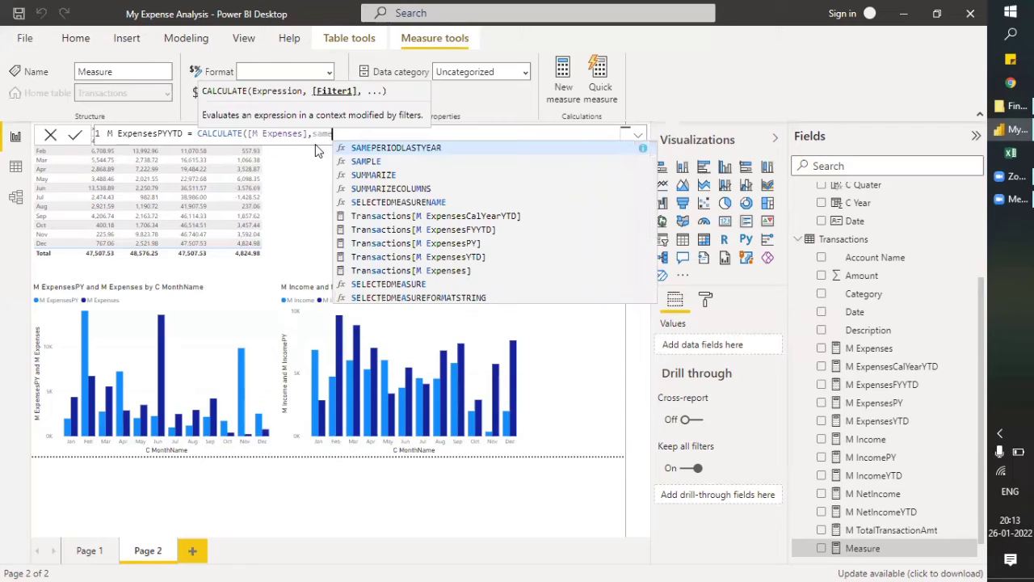
key(Tab)
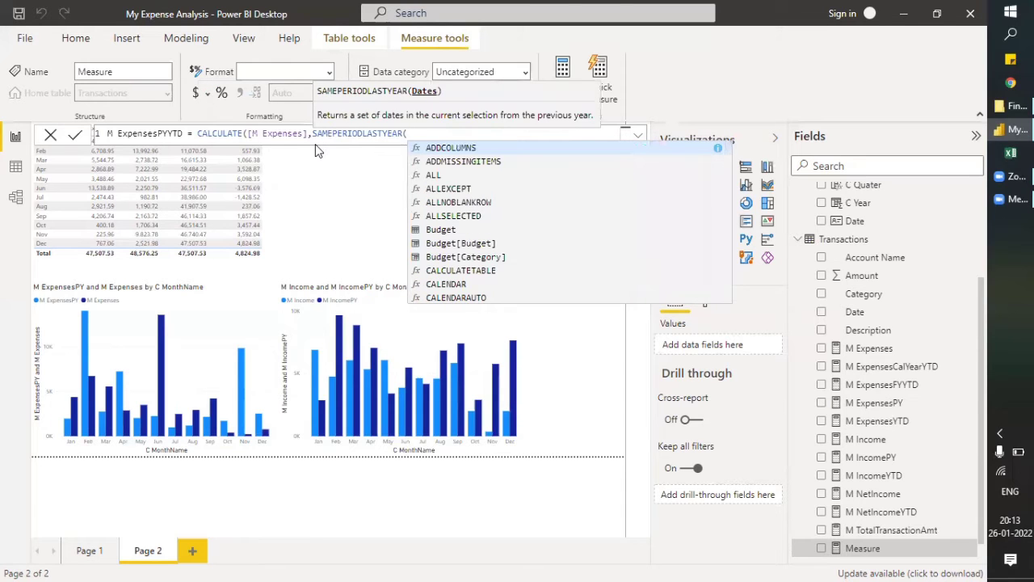
text(mydate)
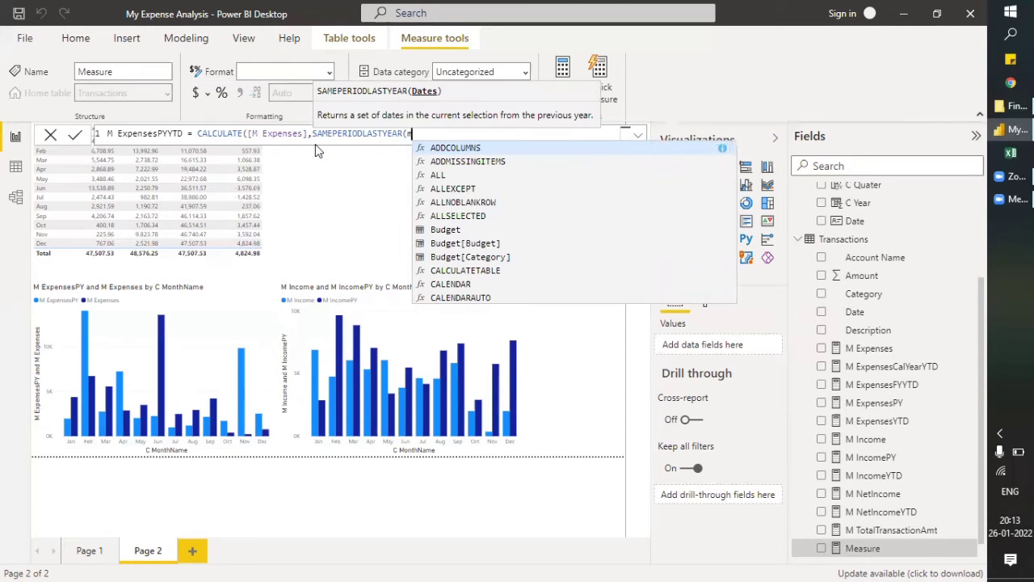
key(Down)
key(Down)
key(Down)
key(Down)
key(Down)
key(Down)
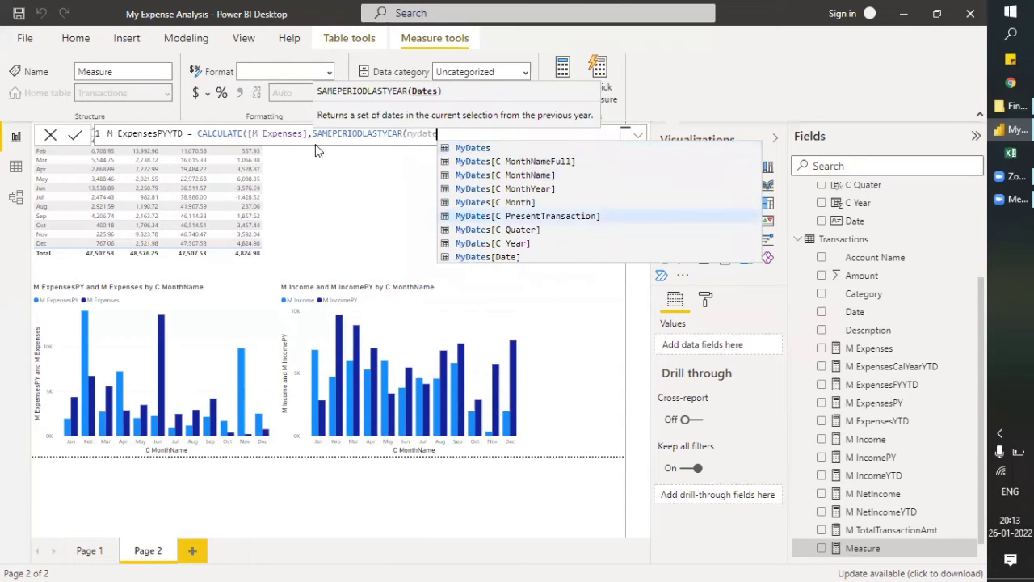
key(Tab)
text()))
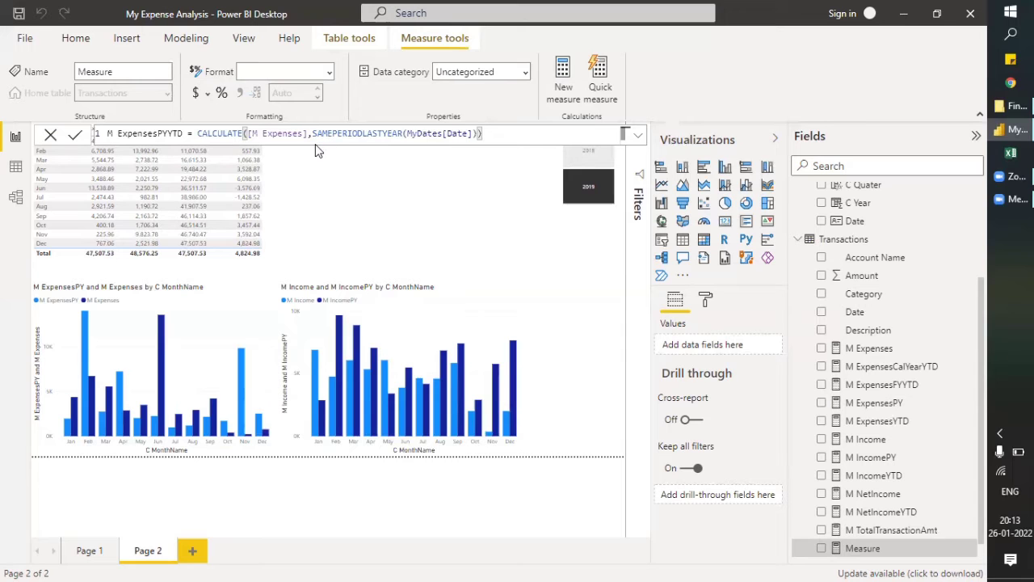
key(Return)
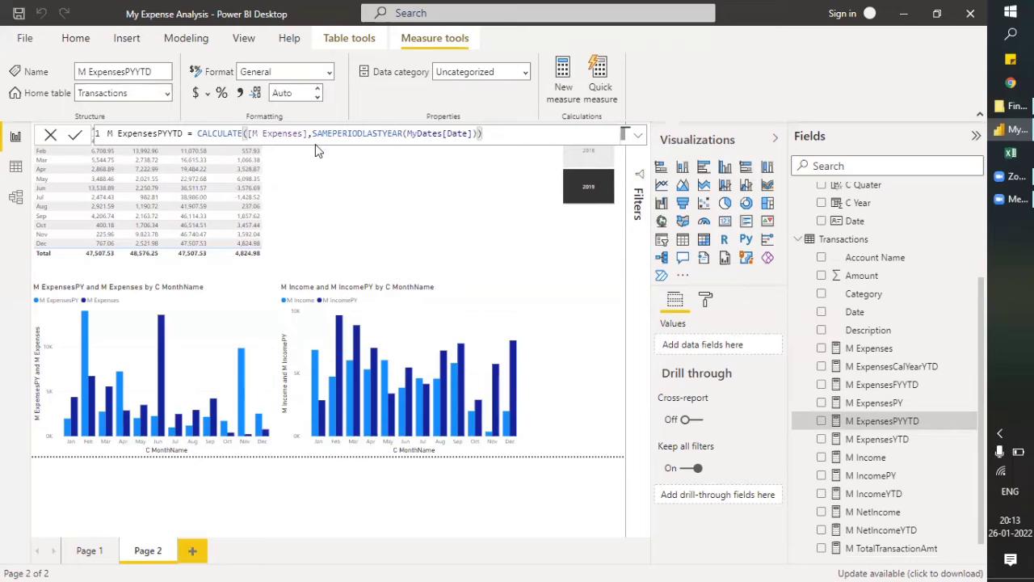
Copy the CALCULATE expression of M ExpensesPYYTD into a new measure in the Transactions table
drag(494, 136, 196, 133)
key(ctrl+c)
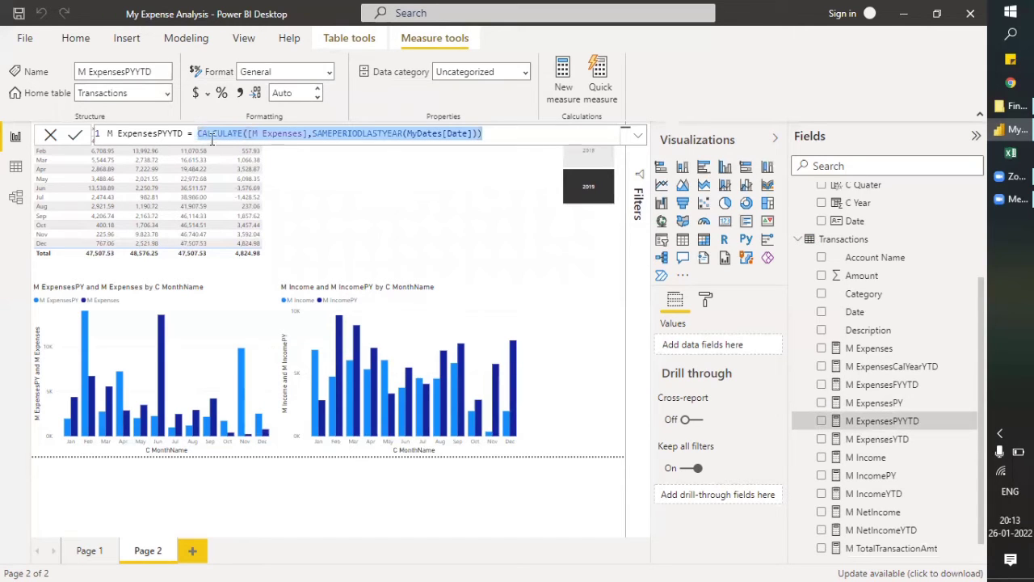
click(72, 137)
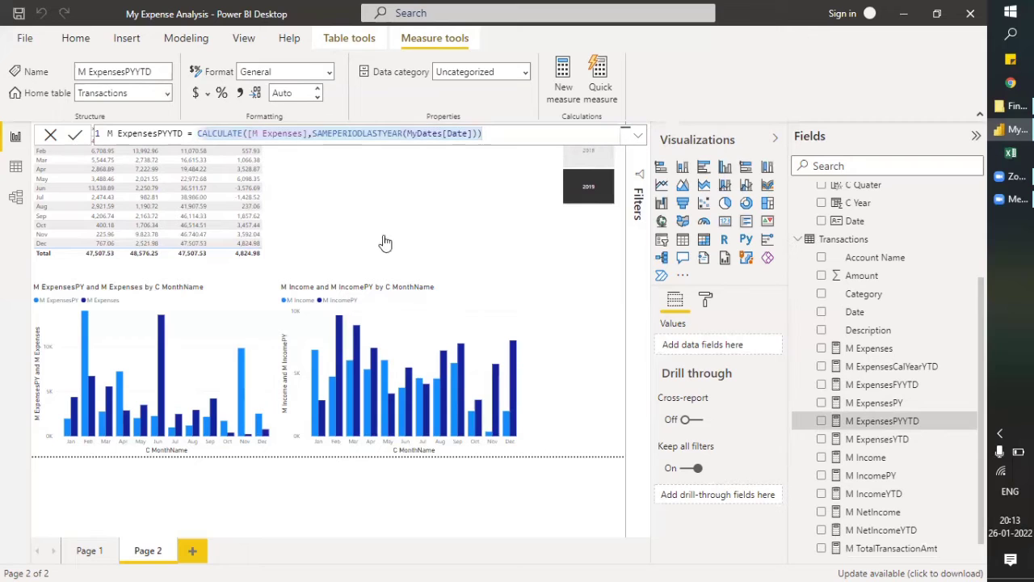
click(568, 85)
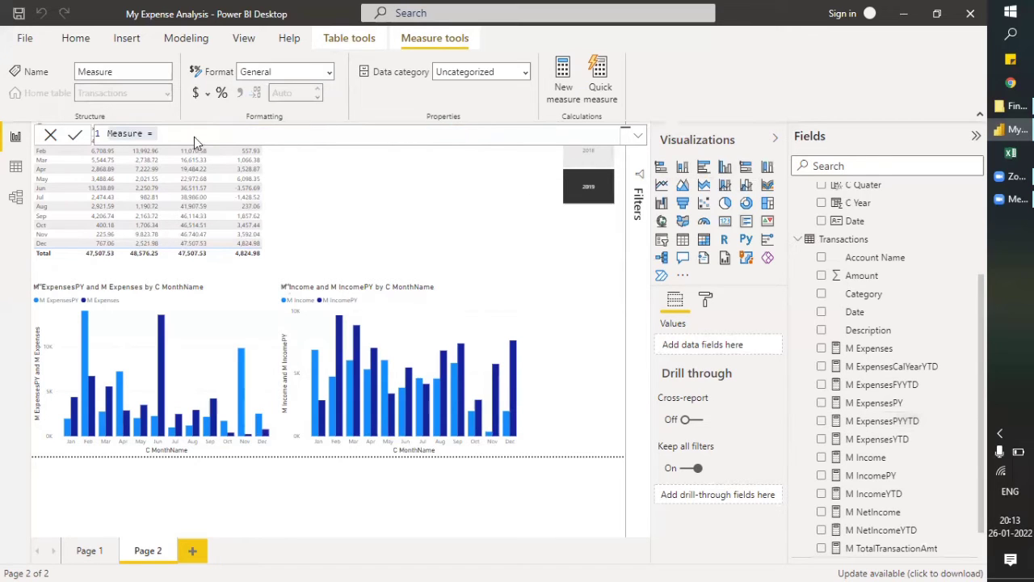
key(ctrl+v)
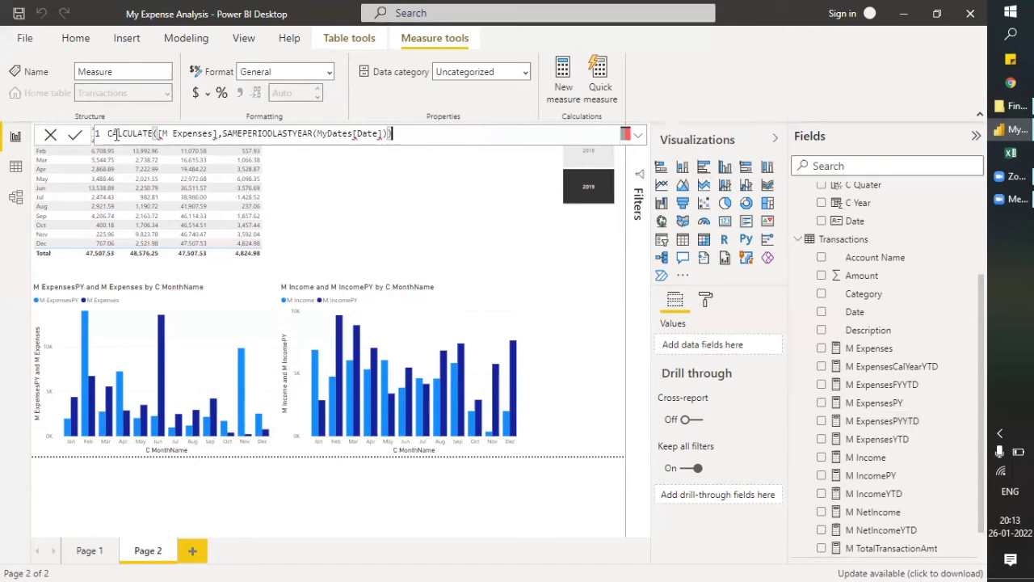
Name the new measure M IncomePYYTD by adding the name and an equals sign before the pasted CALCULATE expression
click(110, 133)
text(M IncomeP)
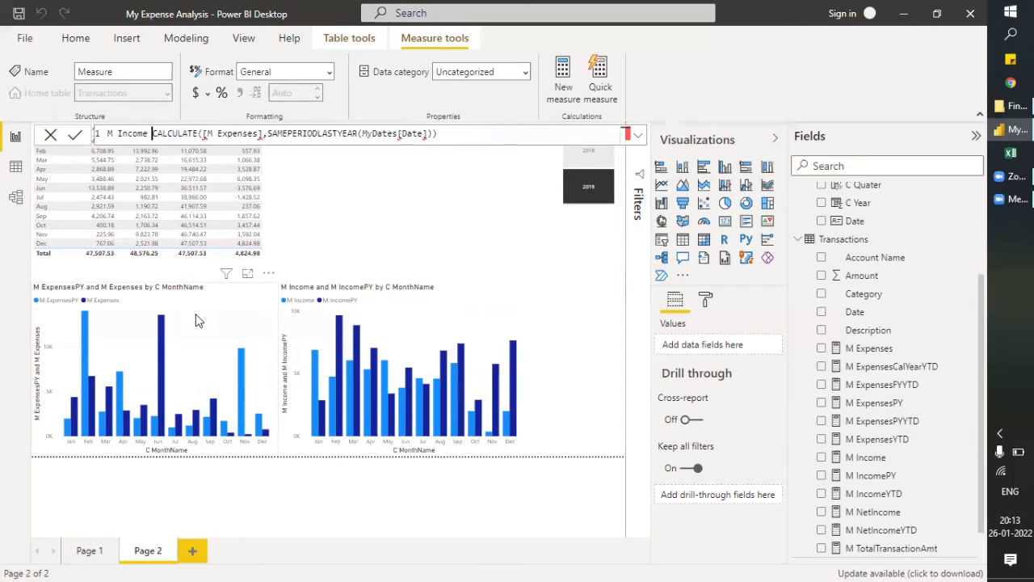
text(Y)
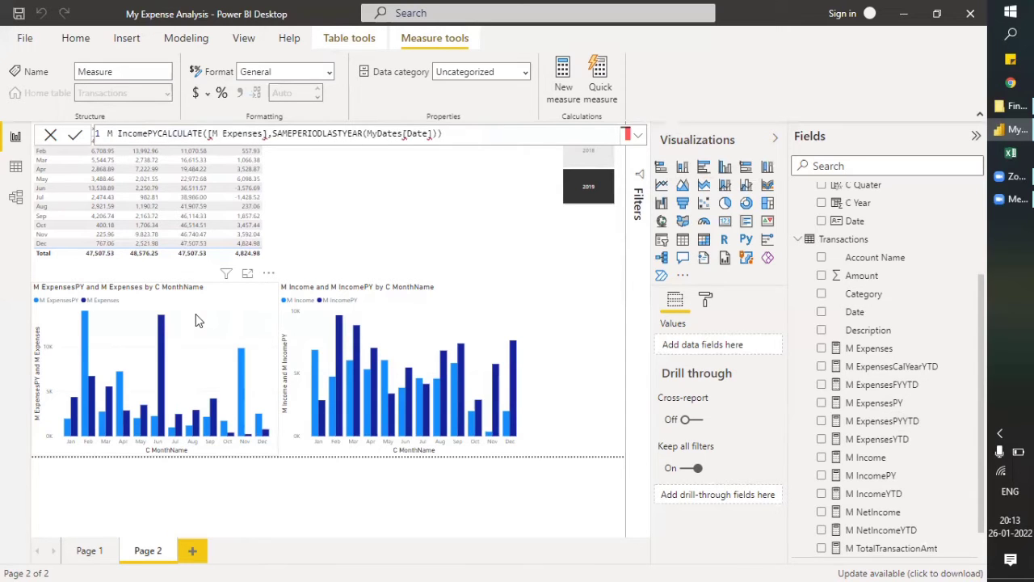
text(YTD )
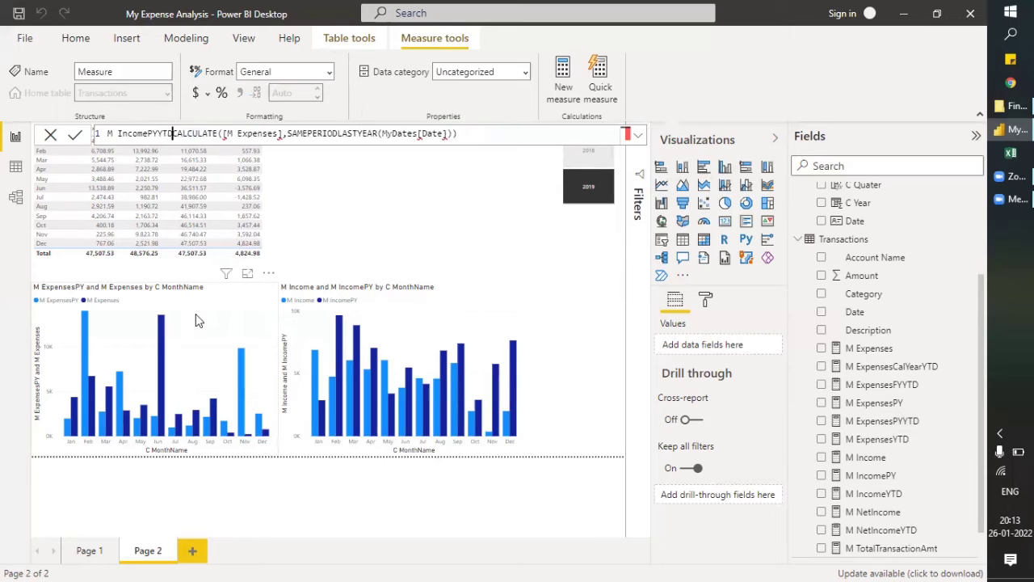
text(=-)
key(BackSpace)
key(BackSpace)
Replace [M Expenses] with [M Income] inside the CALCULATE expression of M IncomePYYTD
key(Right)
key(Right)
key(Right)
key(Right)
key(Right)
key(Right)
key(Right)
key(Right)
key(Right)
key(Right)
key(Right)
key(Right)
key(Right)
key(Right)
key(Right)
key(Right)
key(Right)
key(Right)
key(Right)
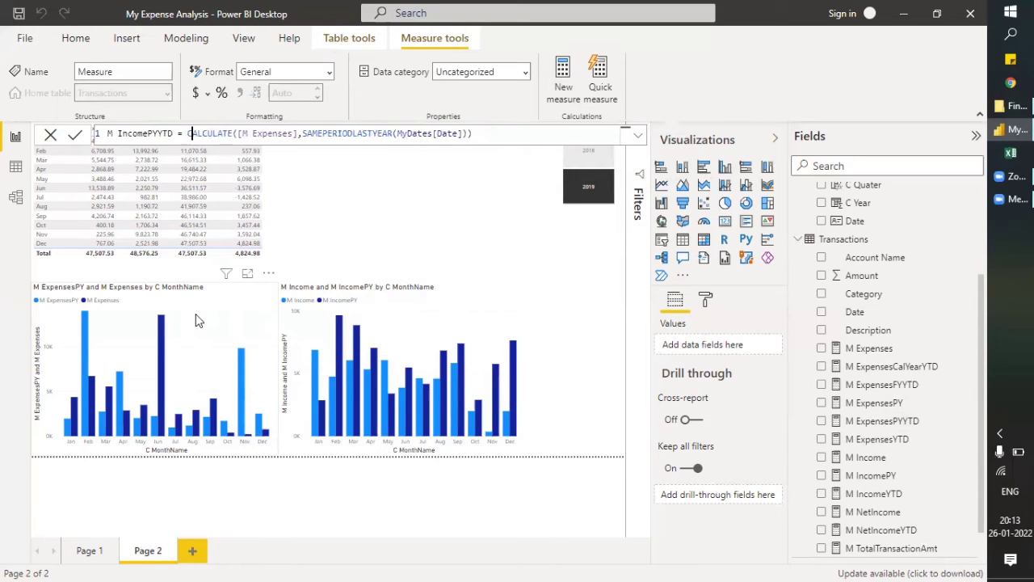
key(Right)
key(Right)
key(BackSpace)
key(BackSpace)
key(BackSpace)
key(BackSpace)
key(BackSpace)
key(BackSpace)
key(BackSpace)
key(BackSpace)
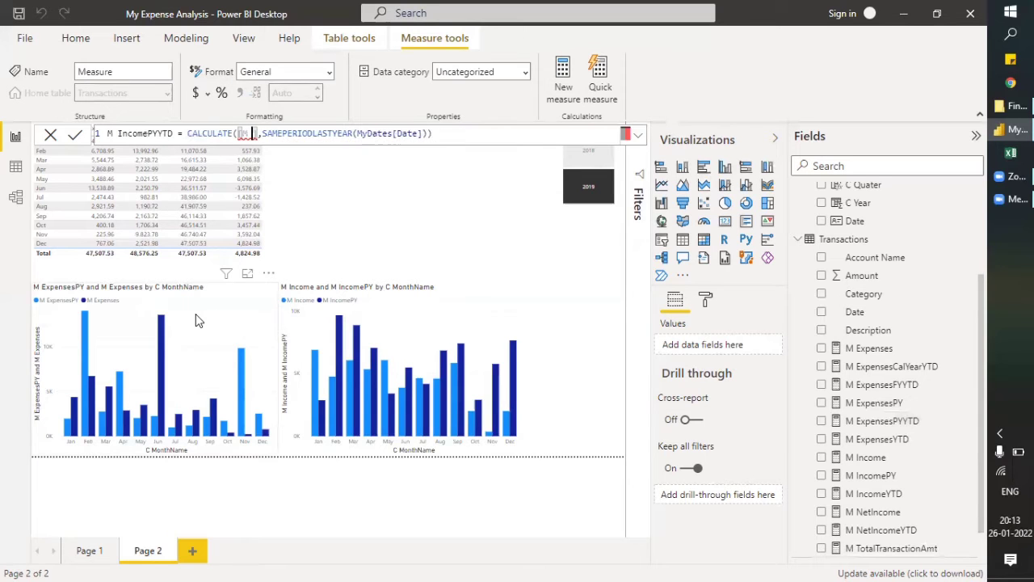
text(In)
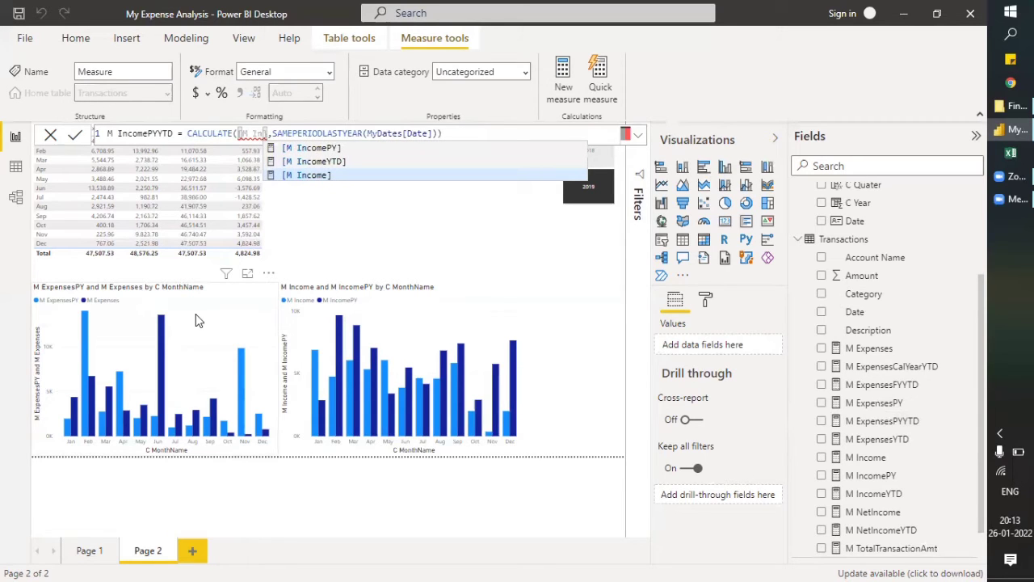
key(Tab)
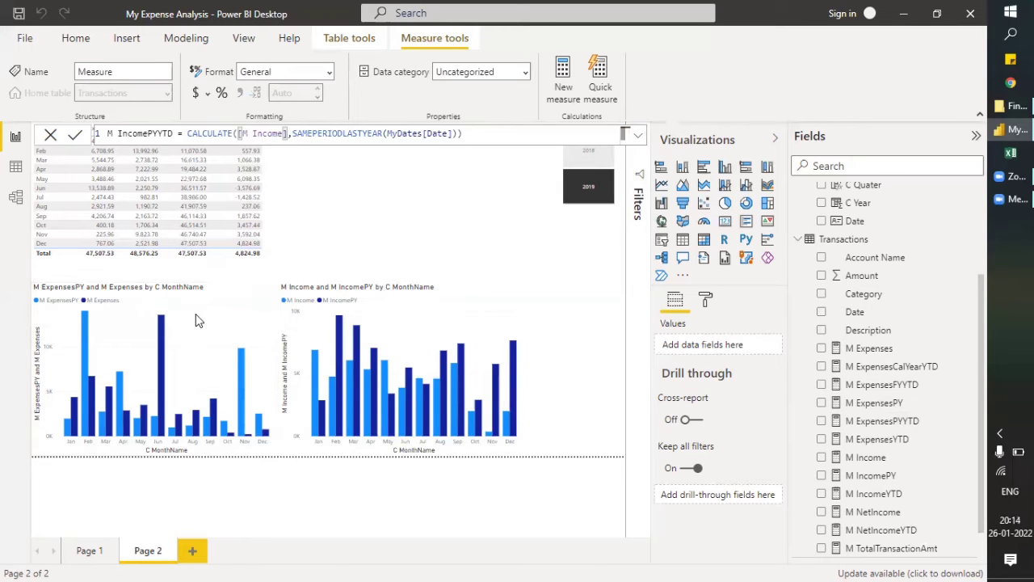
Commit the M IncomePYYTD measure formula and close its editing on the report page
key(Return)
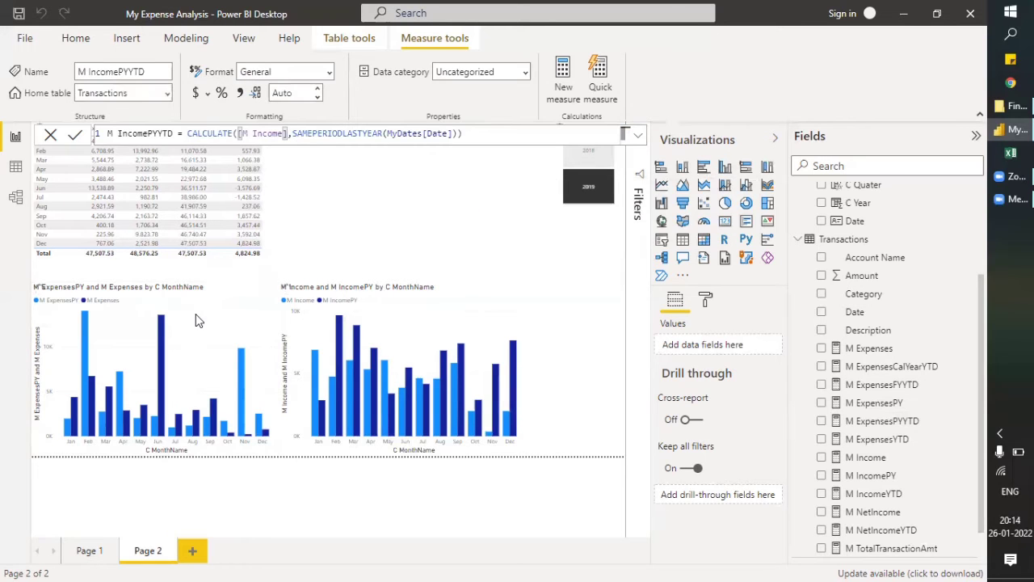
key(Left)
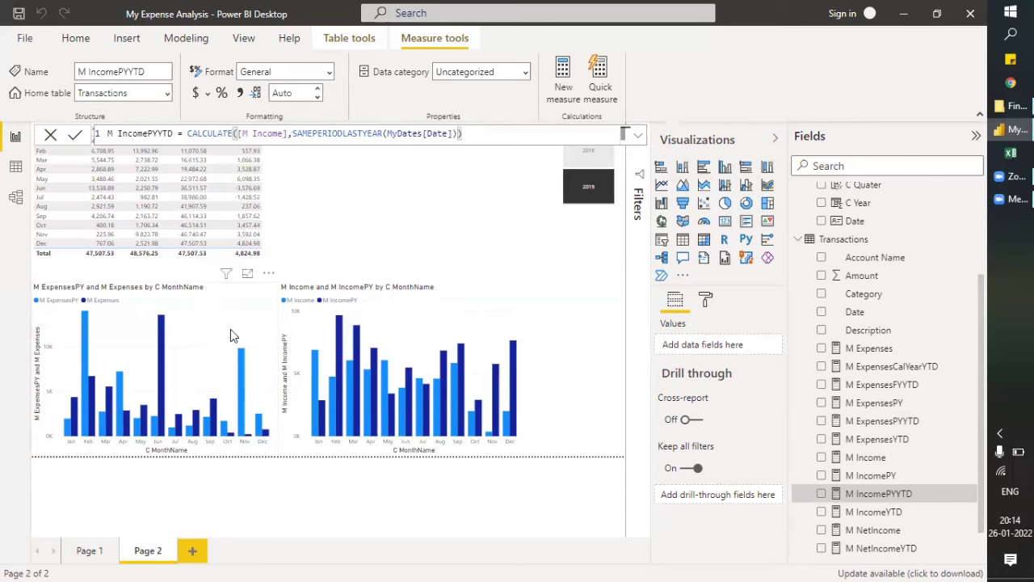
click(356, 212)
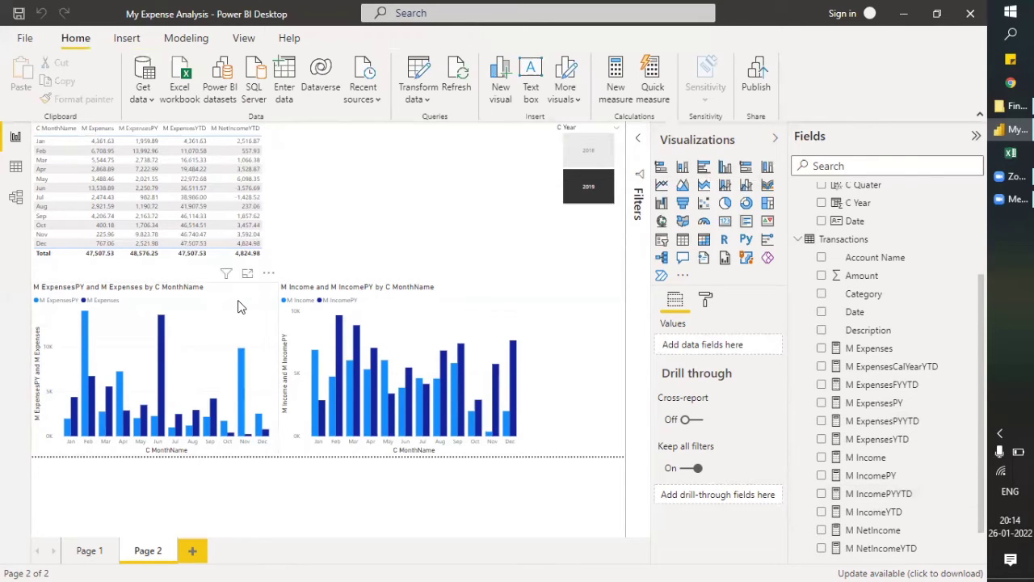
Narrow the monthly expenses and income column charts and place the income chart directly beside the expenses chart
click(275, 370)
drag(276, 368, 246, 373)
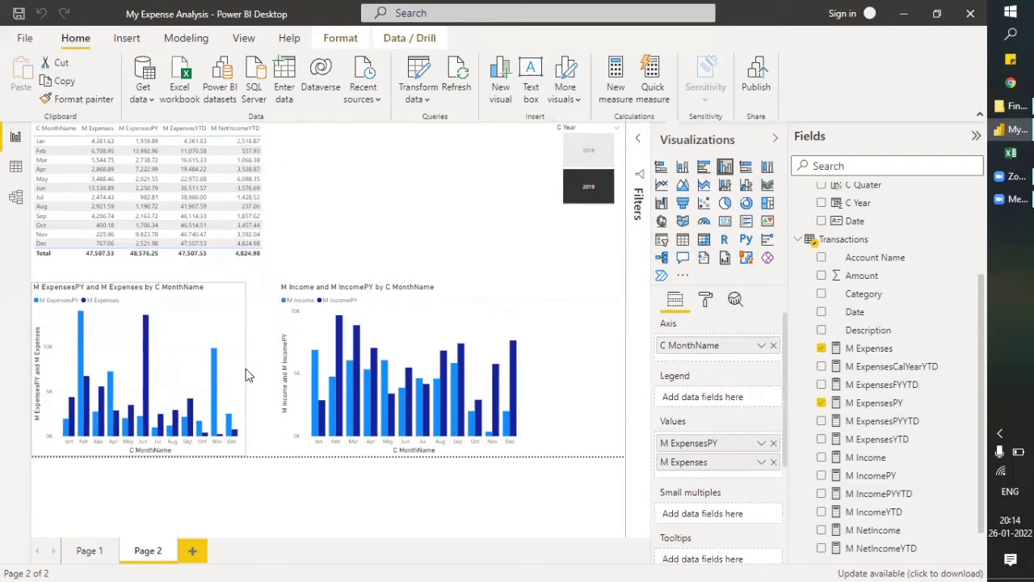
drag(485, 307, 455, 314)
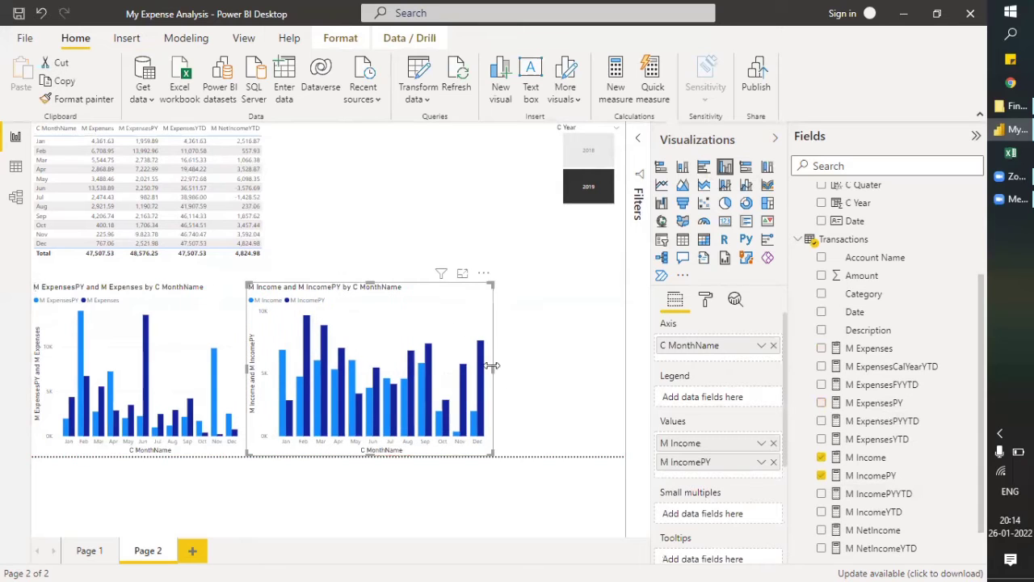
drag(493, 367, 449, 370)
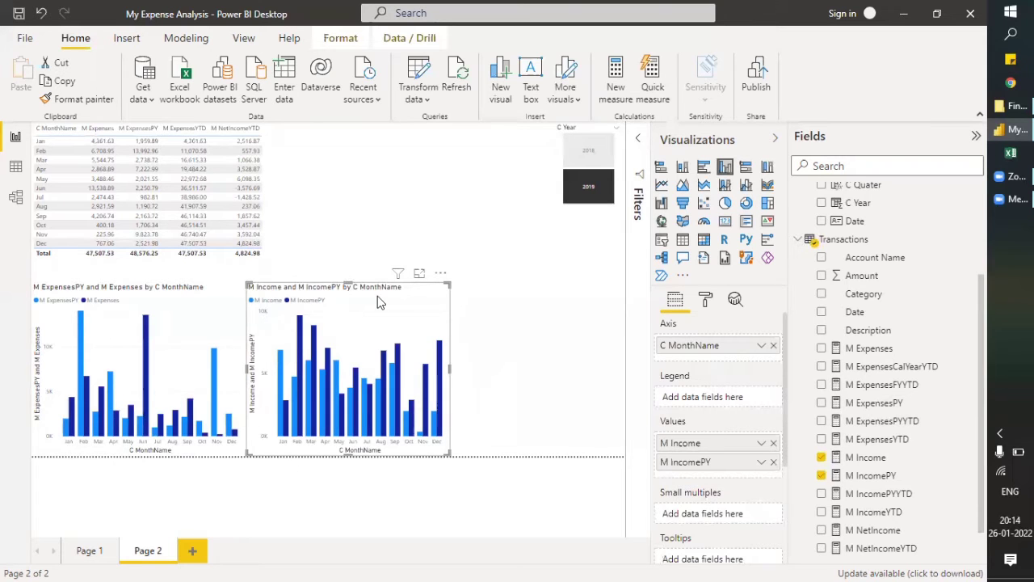
drag(379, 307, 396, 143)
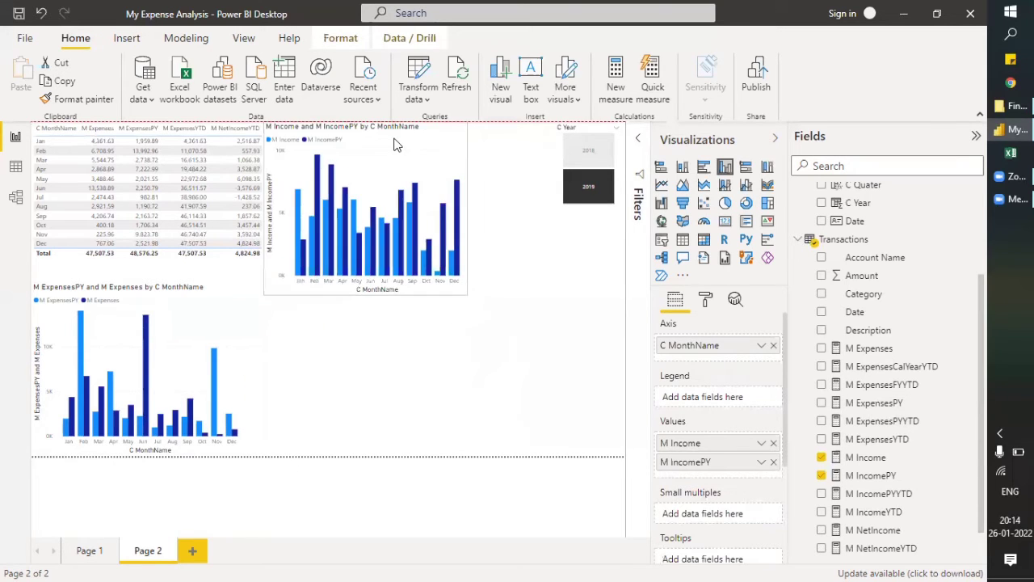
drag(401, 212, 383, 372)
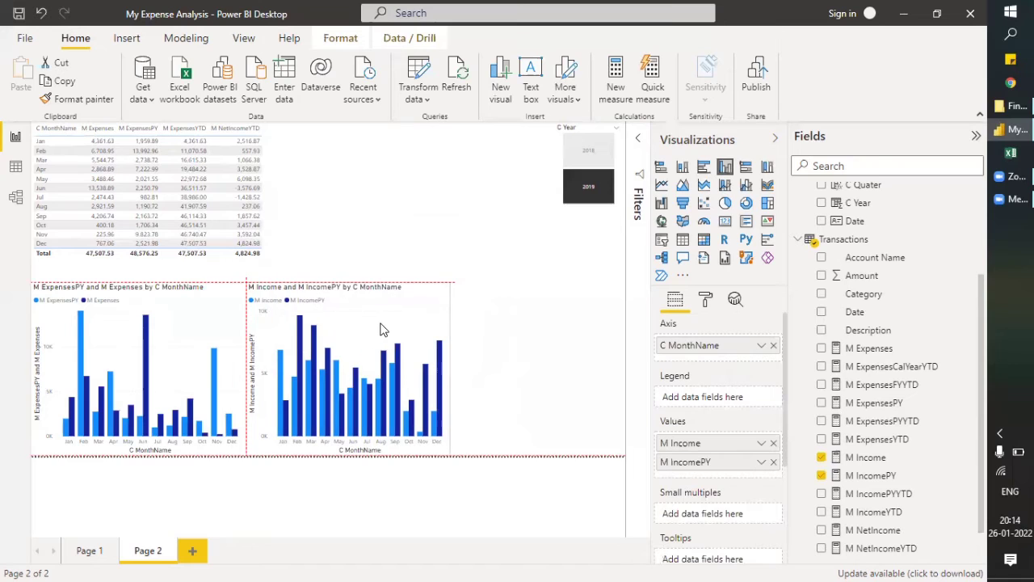
click(273, 159)
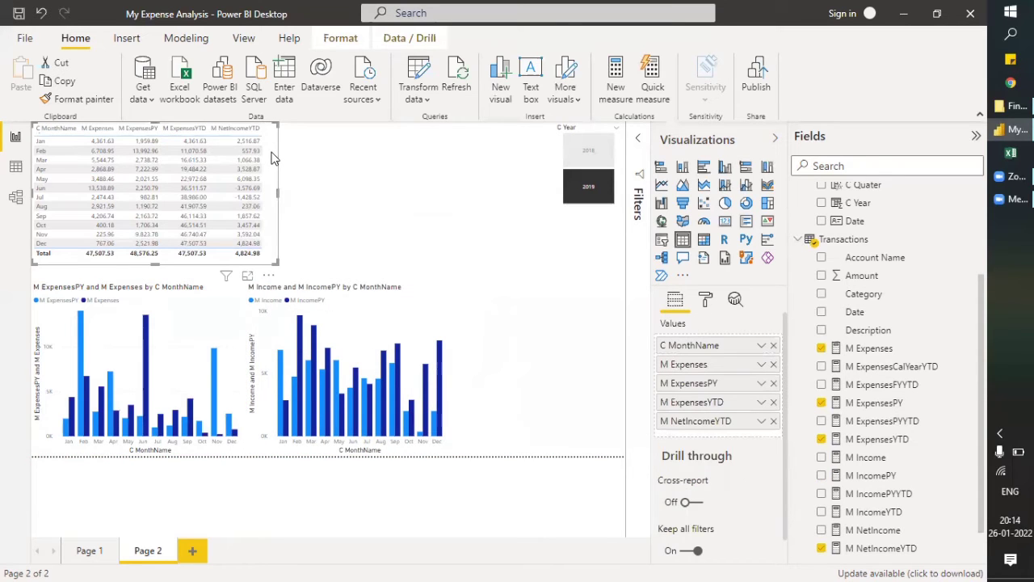
click(417, 130)
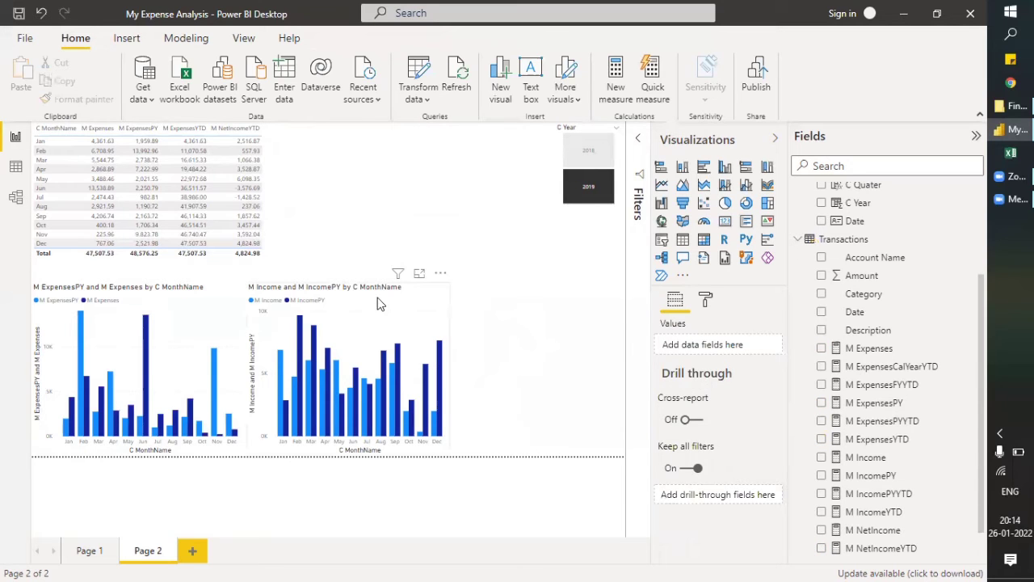
click(356, 289)
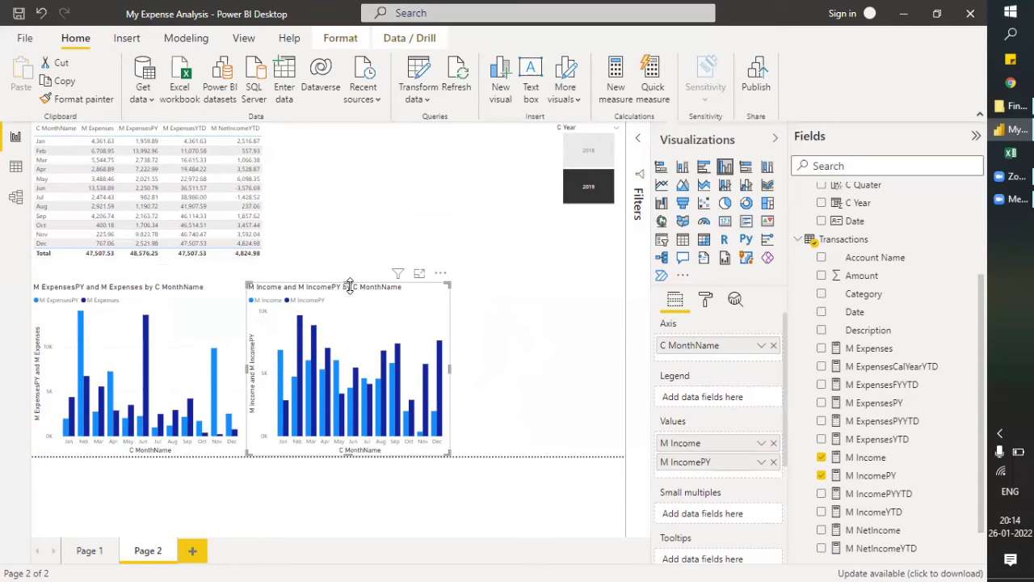
mouse_move(384, 320)
mouse_down()
mouse_move(567, 312)
mouse_move(377, 159)
mouse_move(419, 137)
mouse_move(416, 198)
mouse_move(369, 319)
mouse_move(383, 326)
mouse_up()
click(596, 326)
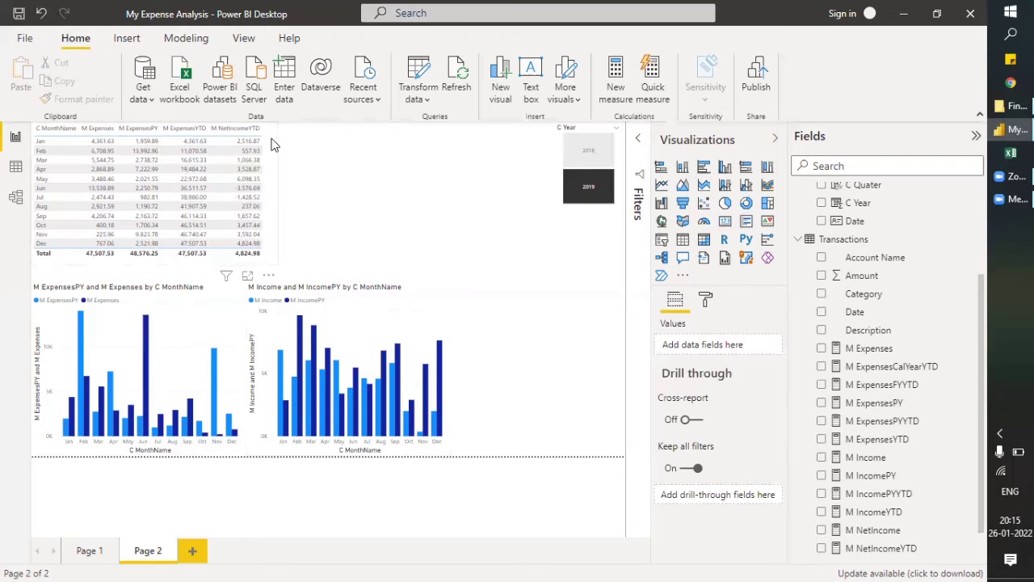
Move the monthly measures table to the report page's lower-right corner and narrow it to fit beside the income chart
drag(271, 143, 623, 350)
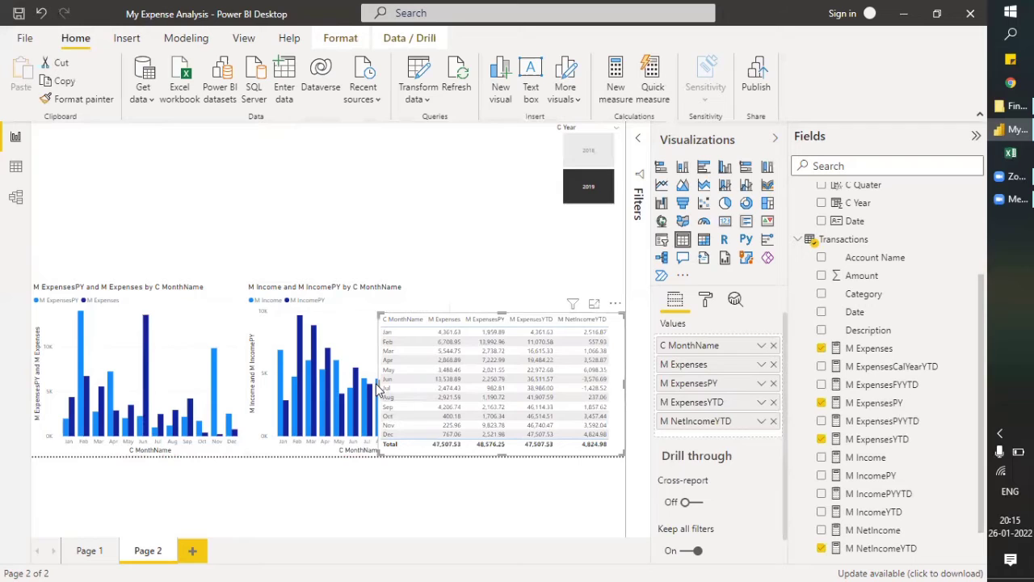
drag(376, 383, 441, 377)
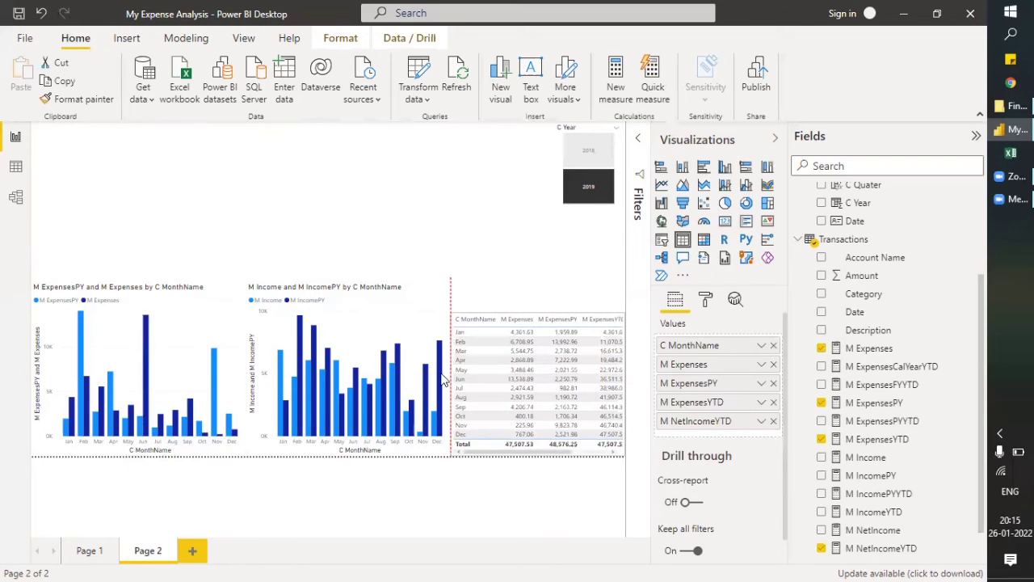
click(77, 135)
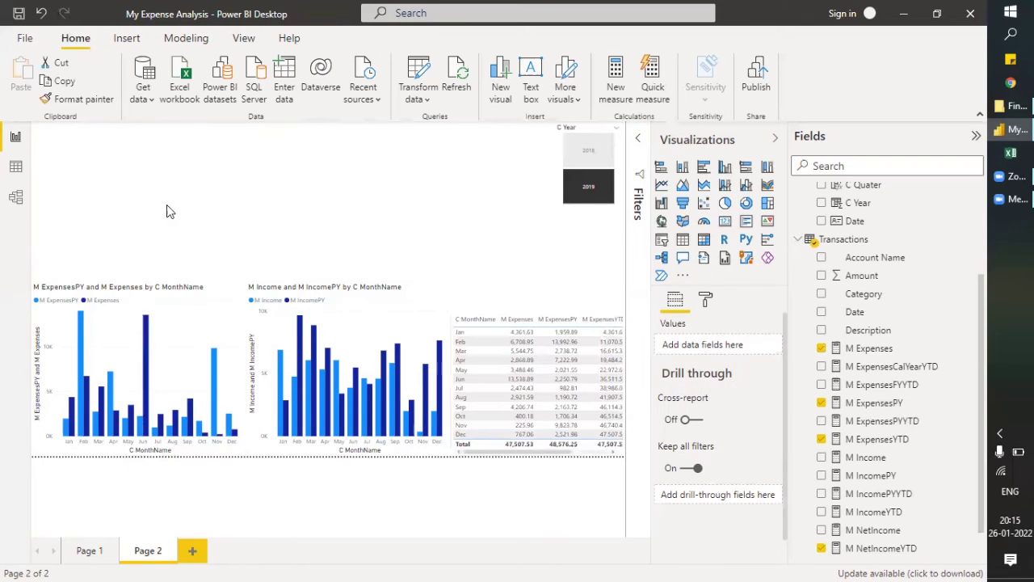
Add an area chart in the free space above the expenses chart, with C Month from MyDates as its axis
click(682, 185)
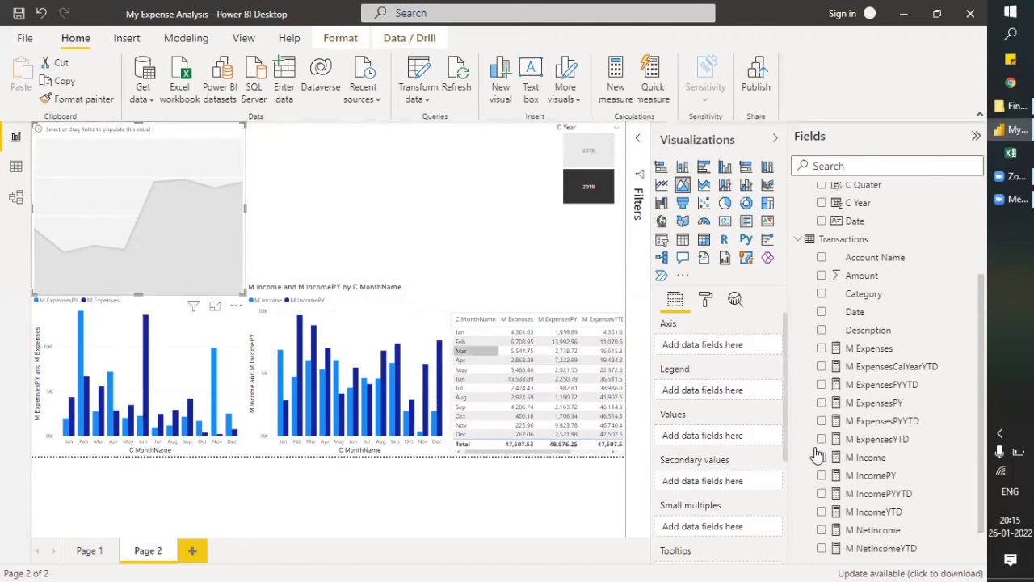
scroll(824, 212, up, 1)
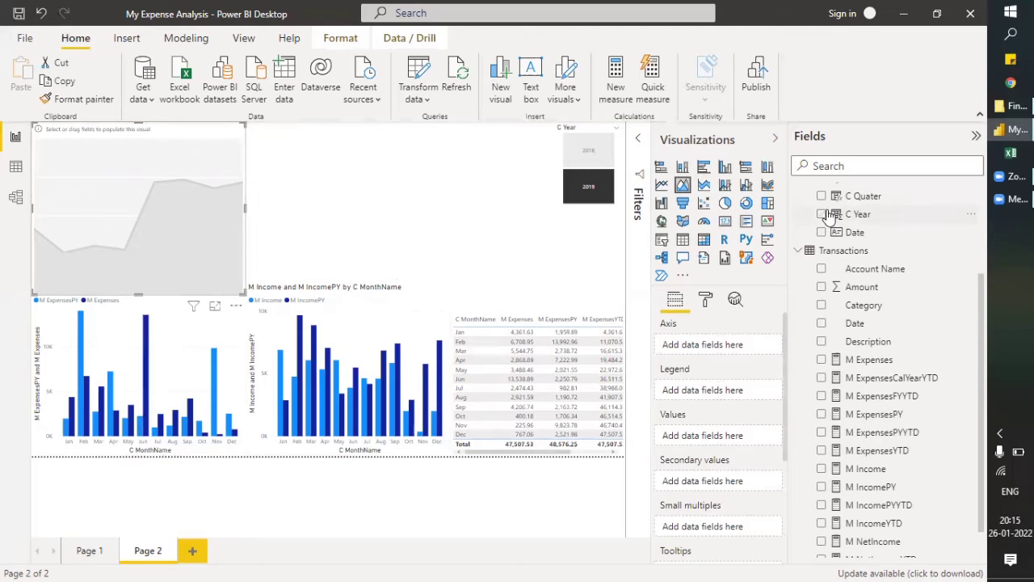
scroll(828, 228, up, 1)
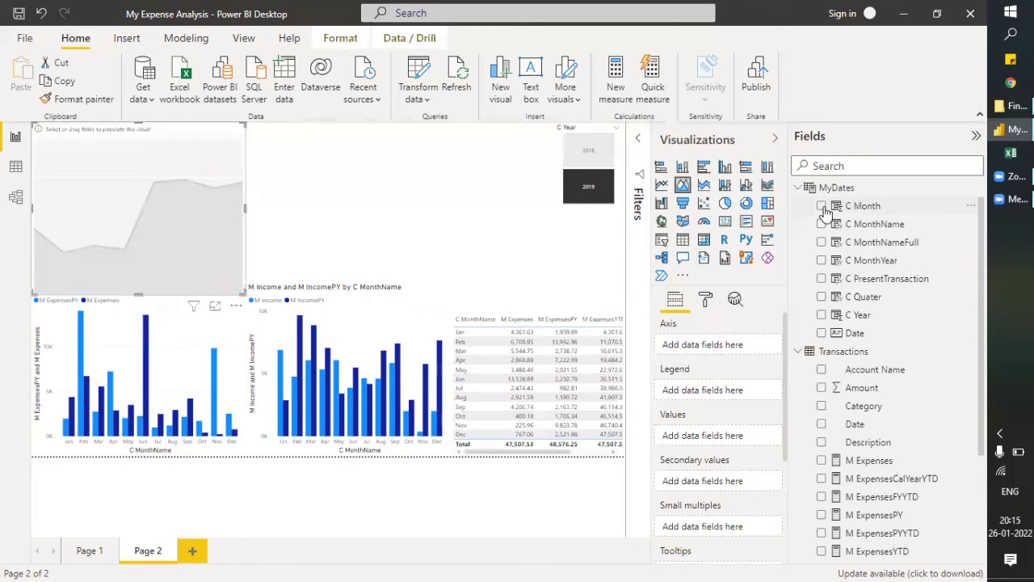
click(824, 207)
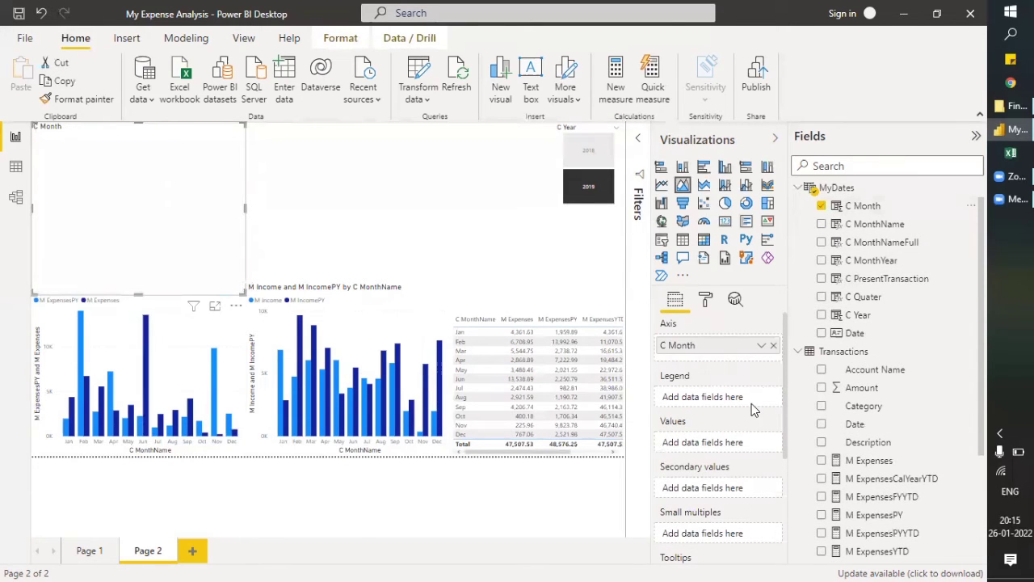
Add M ExpensesPYYTD and M ExpensesYTD as values of the C Month area chart, and widen the chart across the page
scroll(751, 404, down, 1)
scroll(752, 408, down, 1)
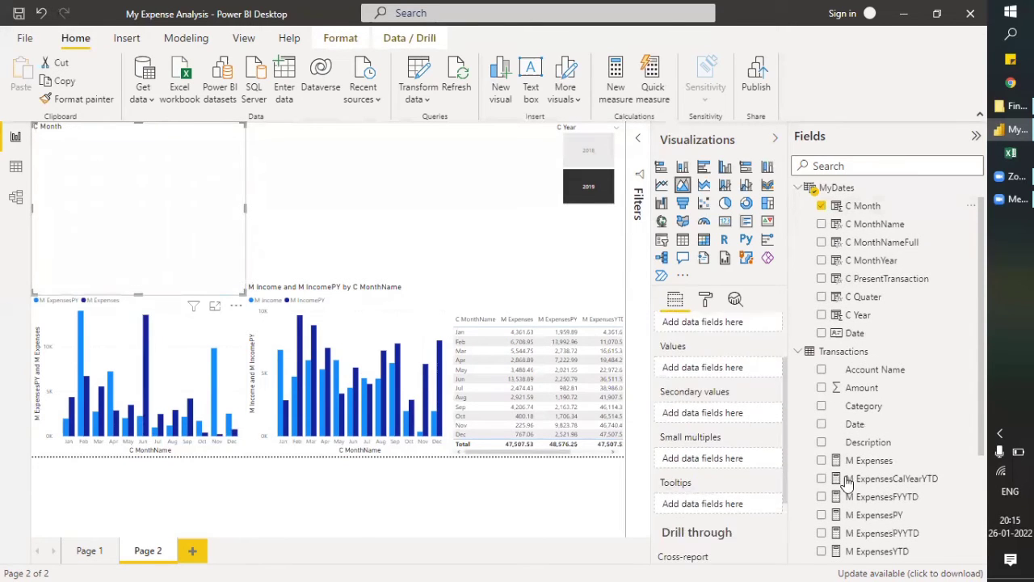
click(821, 514)
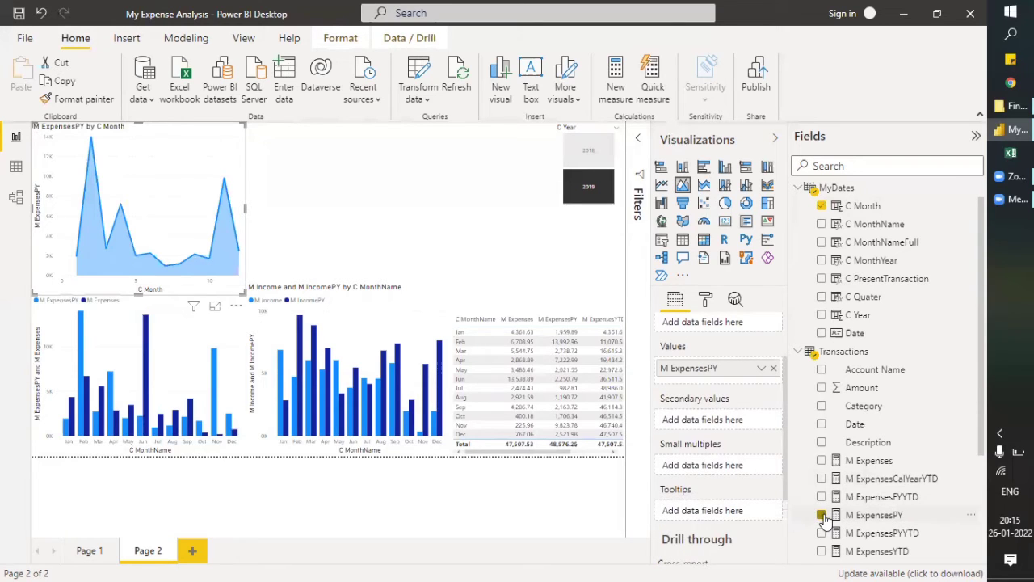
click(821, 515)
scroll(824, 477, down, 3)
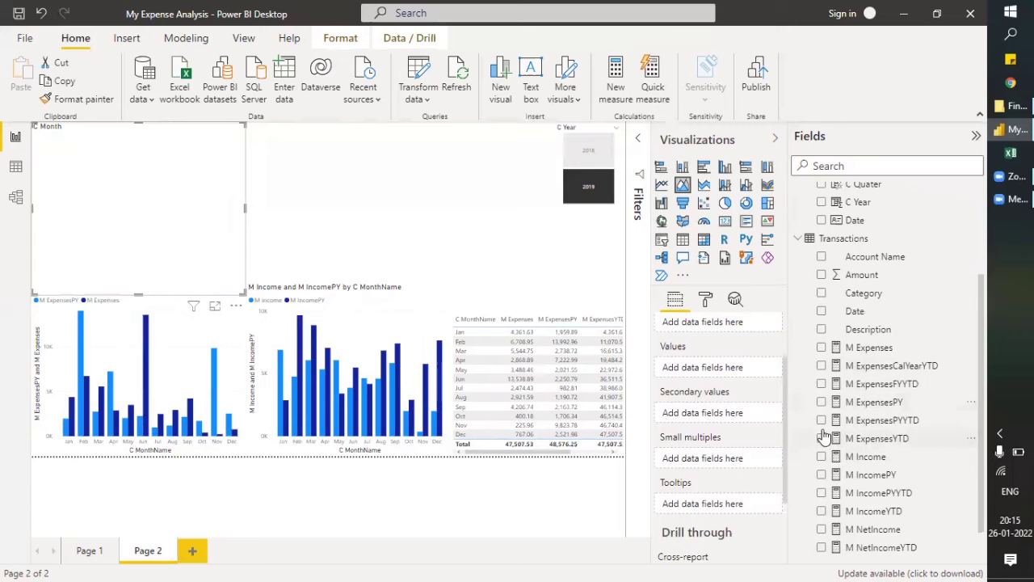
click(822, 420)
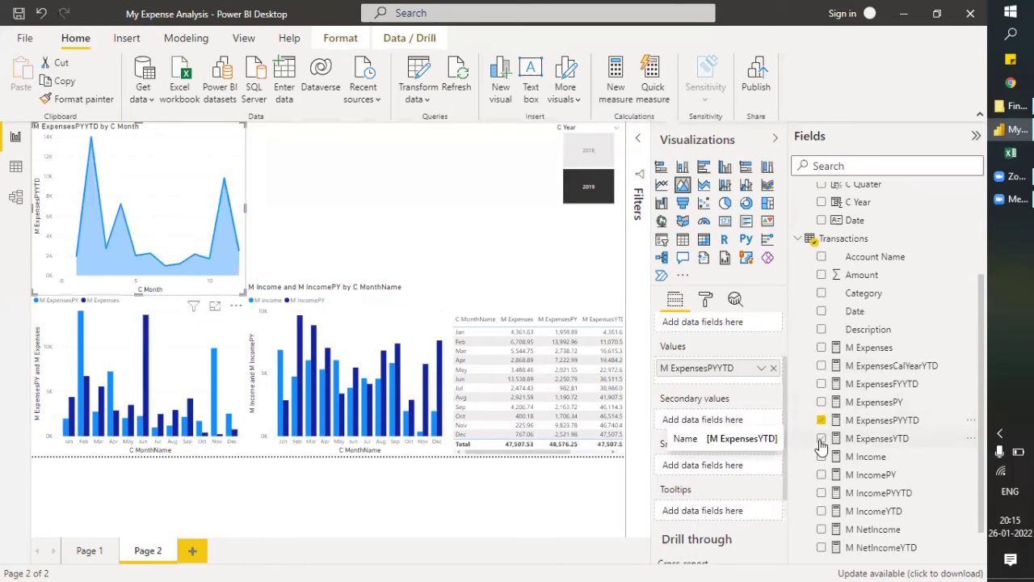
click(821, 439)
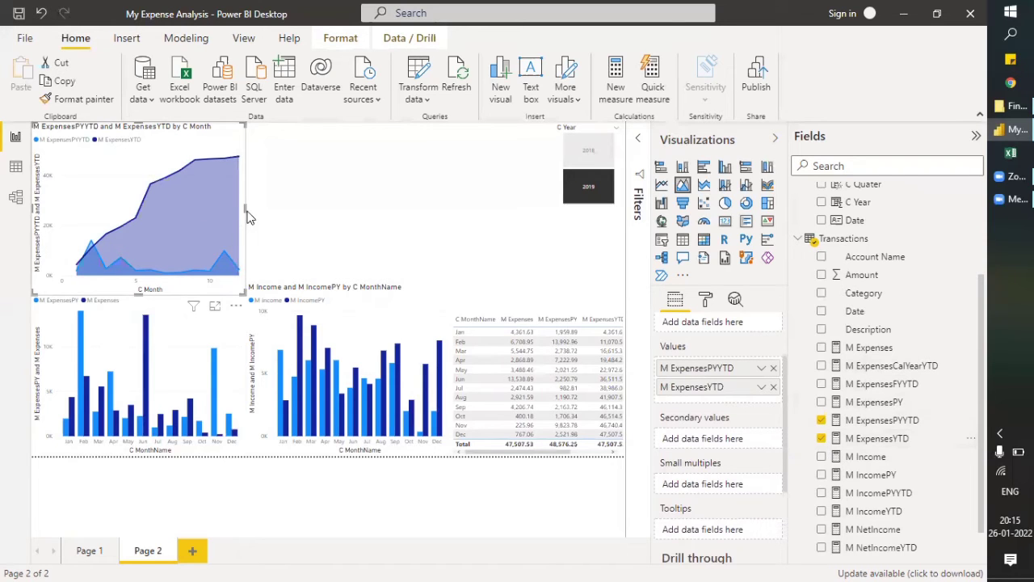
drag(245, 210, 367, 212)
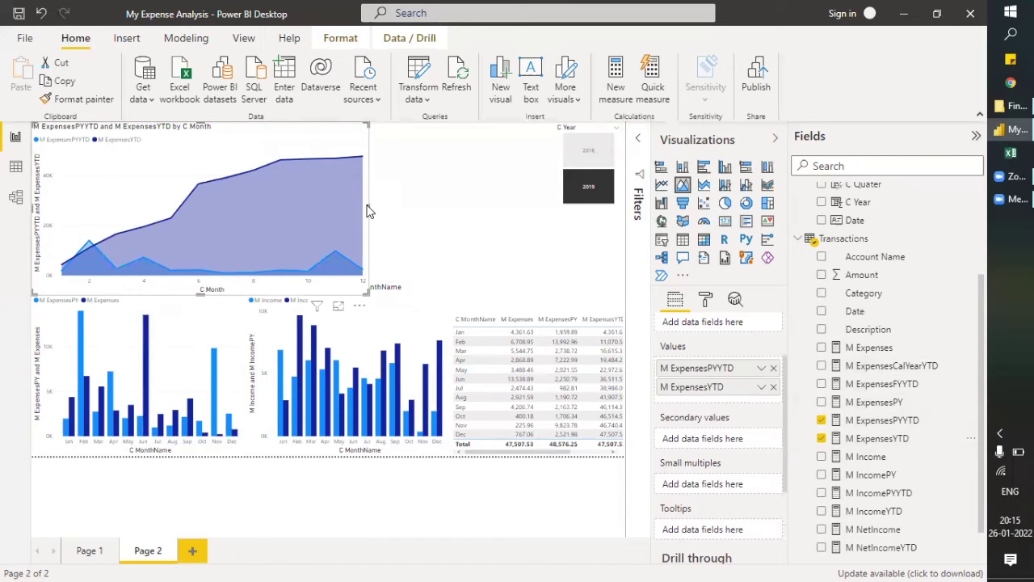
Change the M ExpensesPYYTD measure to calculate [M ExpensesYTD] instead of [M Expenses] over the same period last year
click(879, 422)
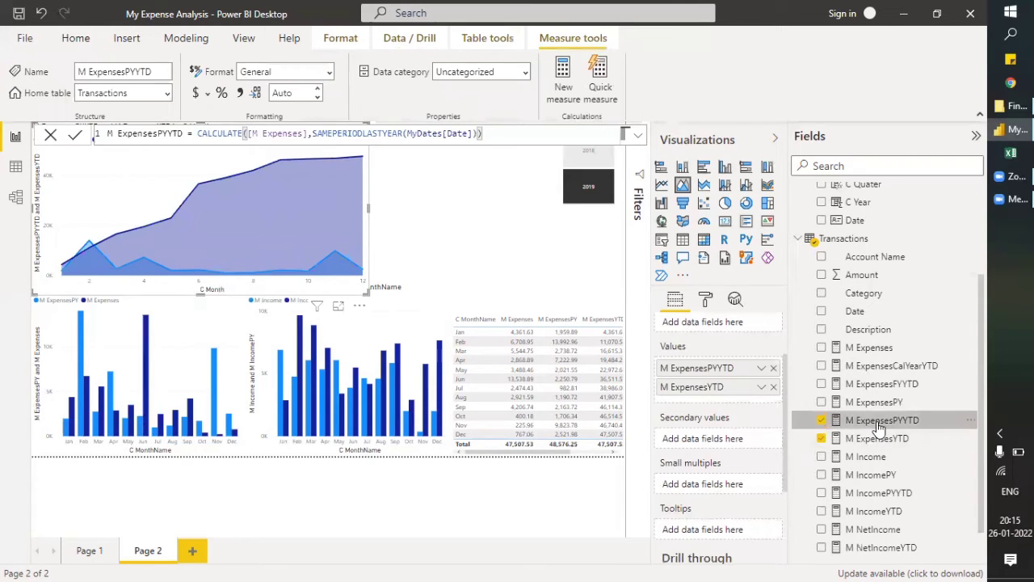
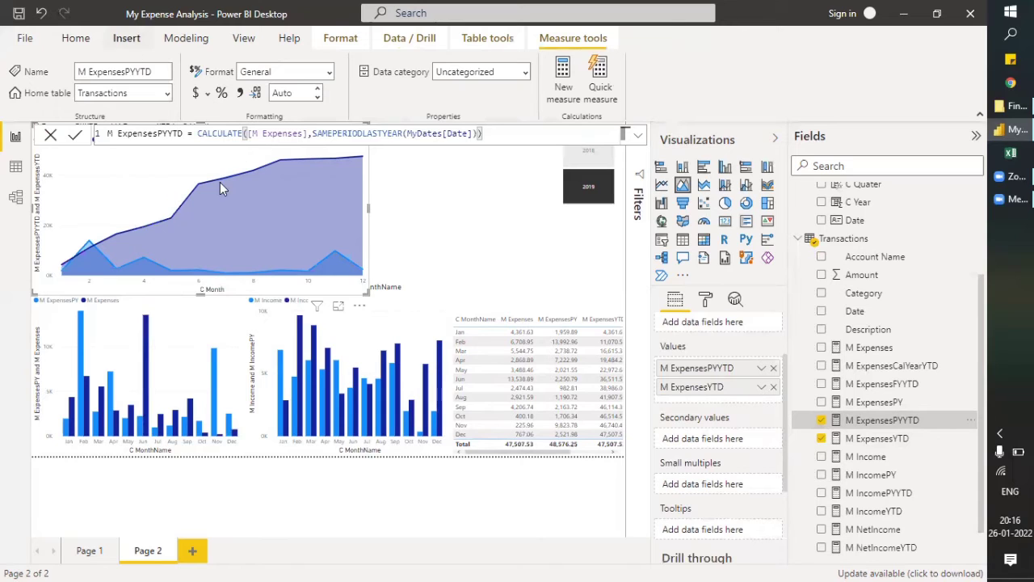
click(304, 133)
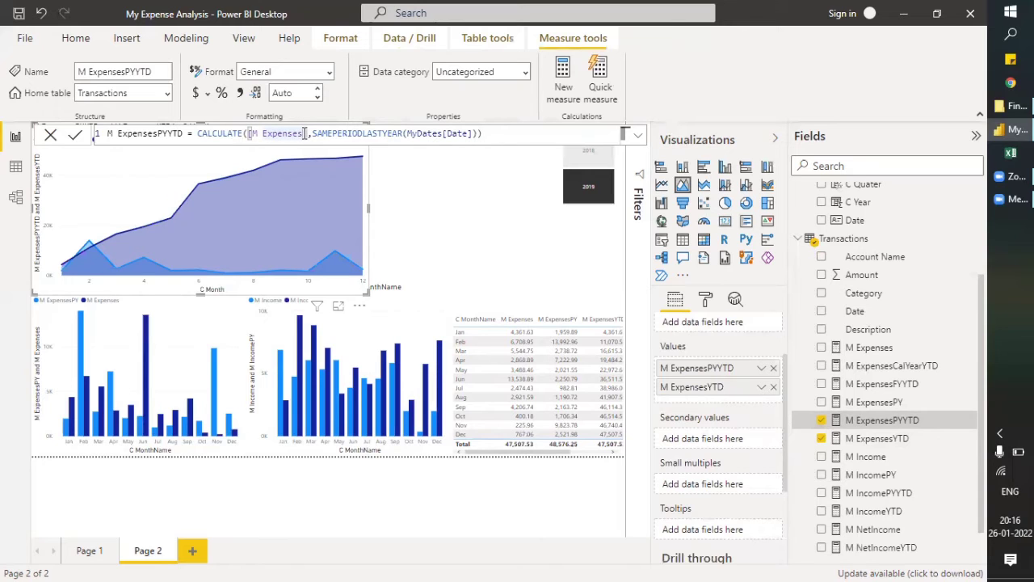
text(Y)
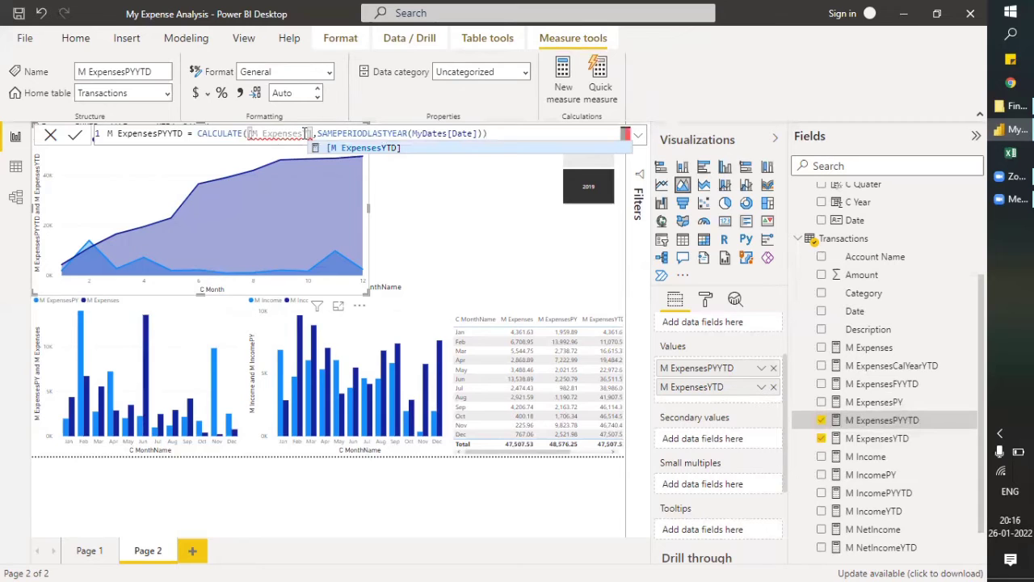
key(Tab)
key(Return)
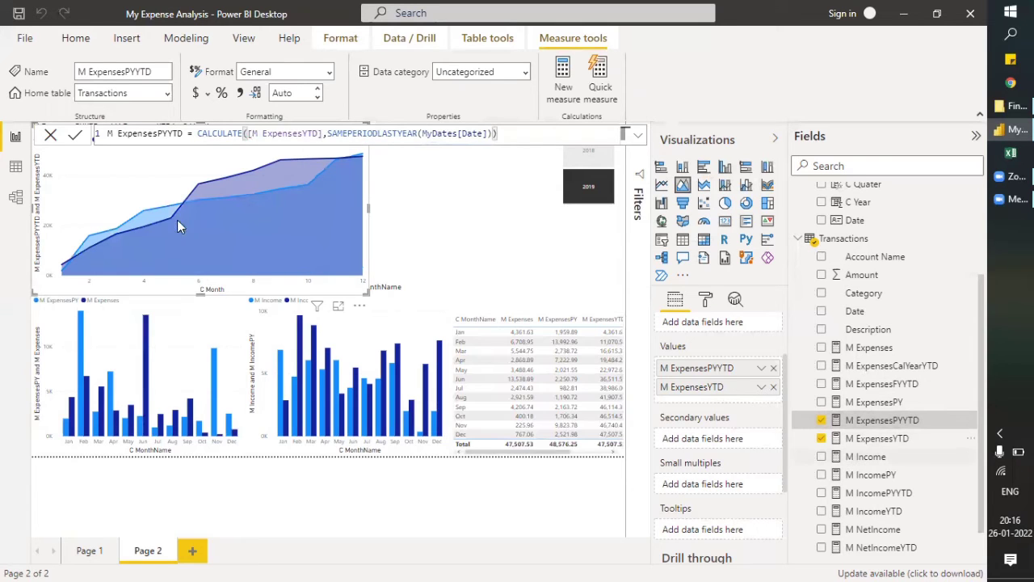
mouse_move(167, 225)
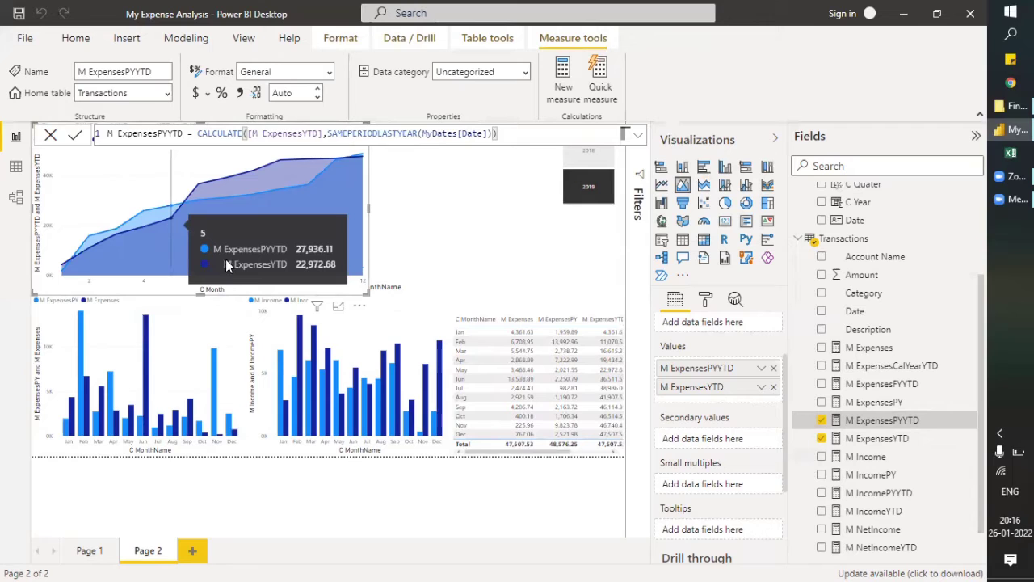
Change the M IncomePYYTD measure to calculate [M IncomeYTD] instead of [M Income] over the same period last year
click(908, 500)
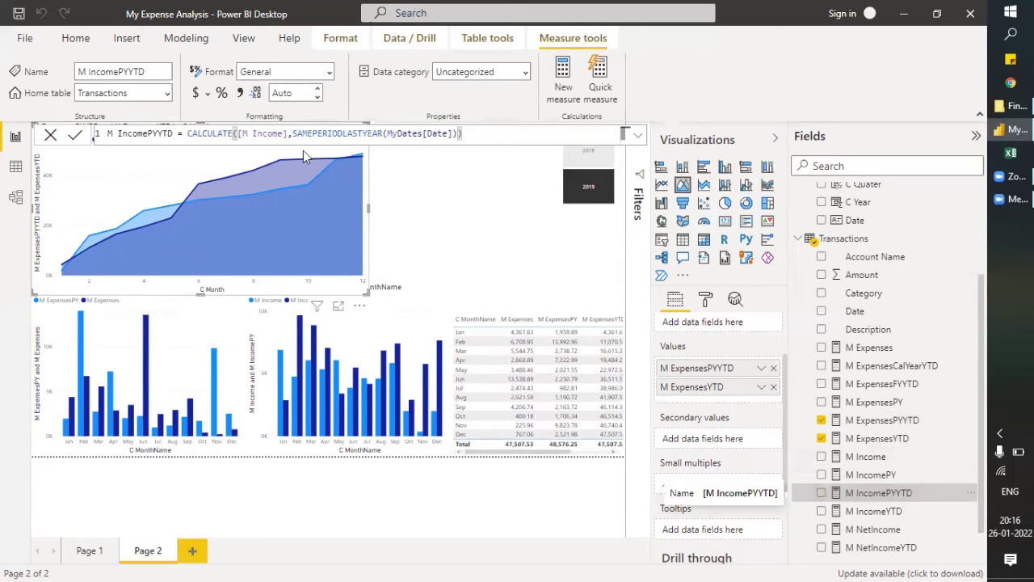
mouse_move(320, 257)
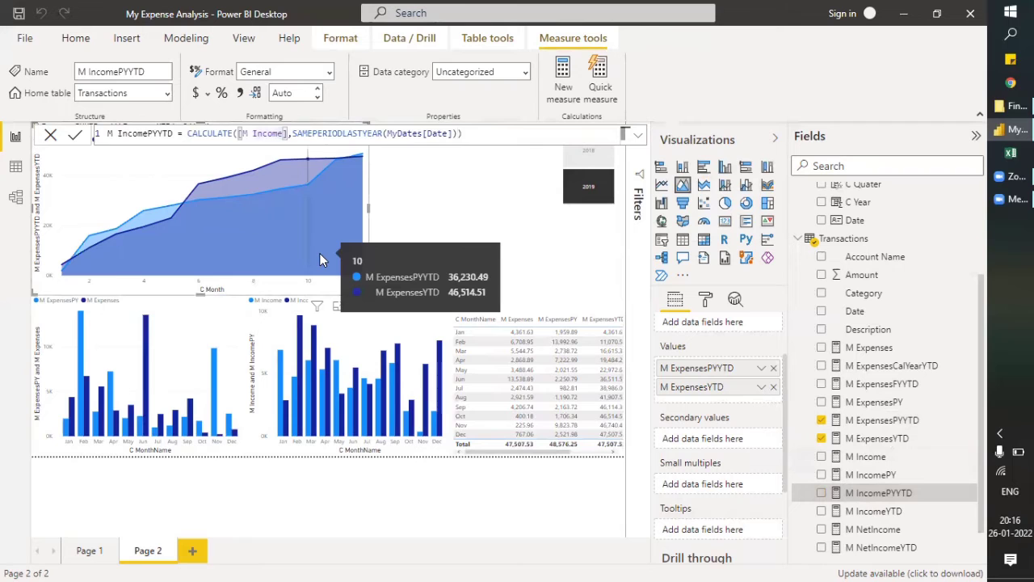
text(Y)
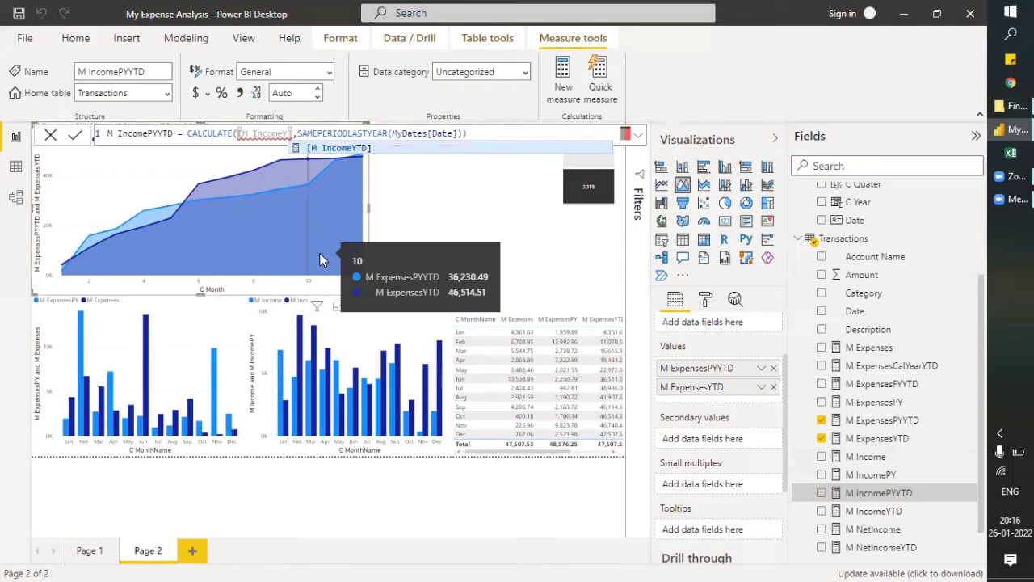
key(Tab)
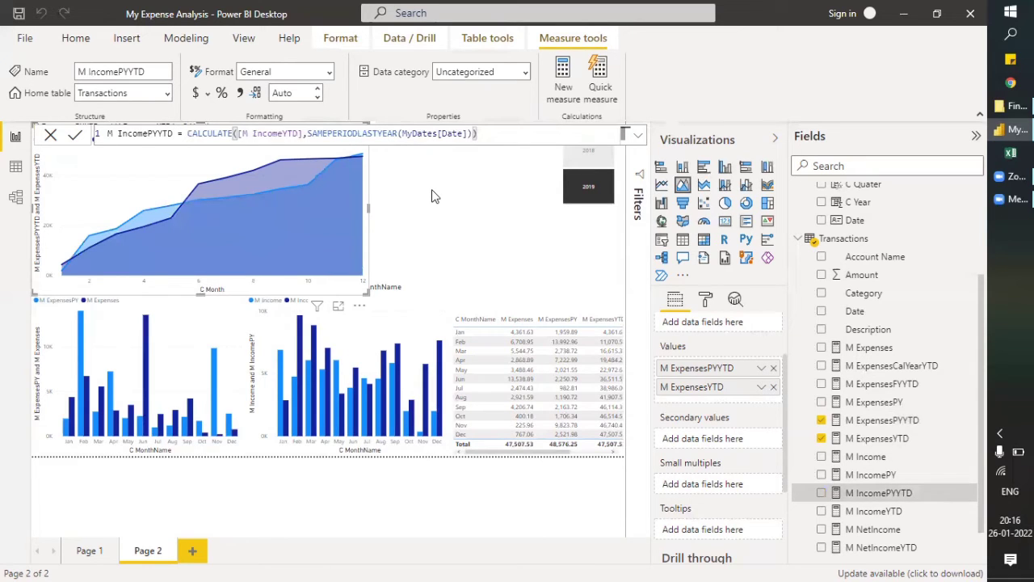
click(437, 257)
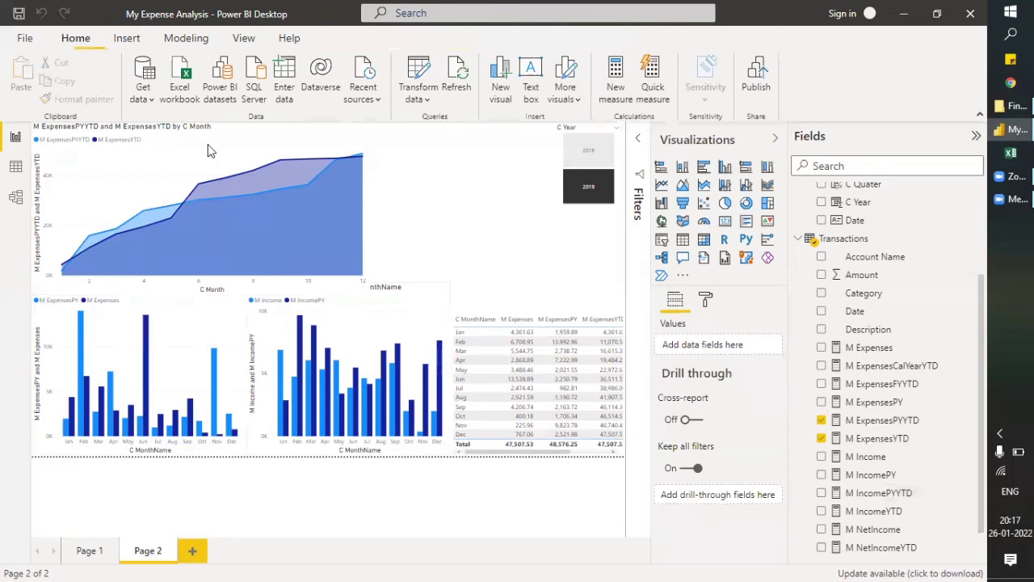
Reduce the area chart's height so it clears the column charts below, and inspect its monthly data points
click(205, 293)
drag(205, 292, 198, 280)
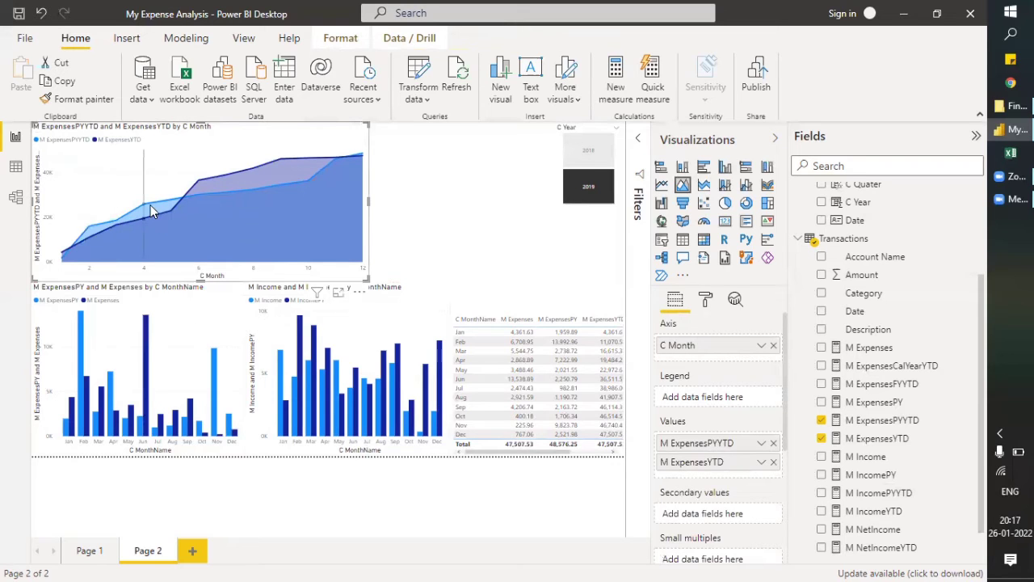
mouse_move(151, 208)
mouse_move(233, 178)
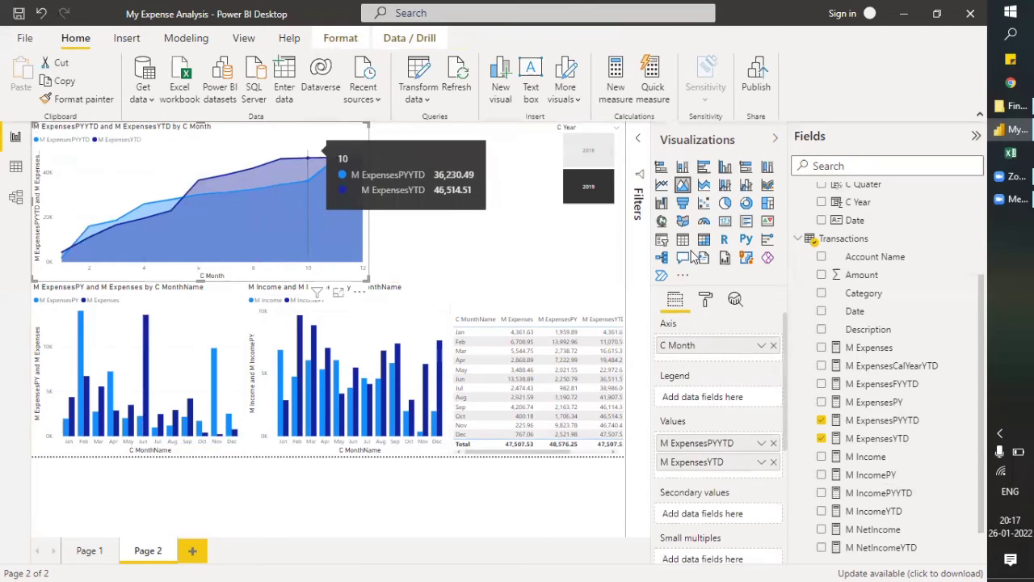
Set the data color of the M ExpensesPYYTD series in the area chart to orange
click(705, 300)
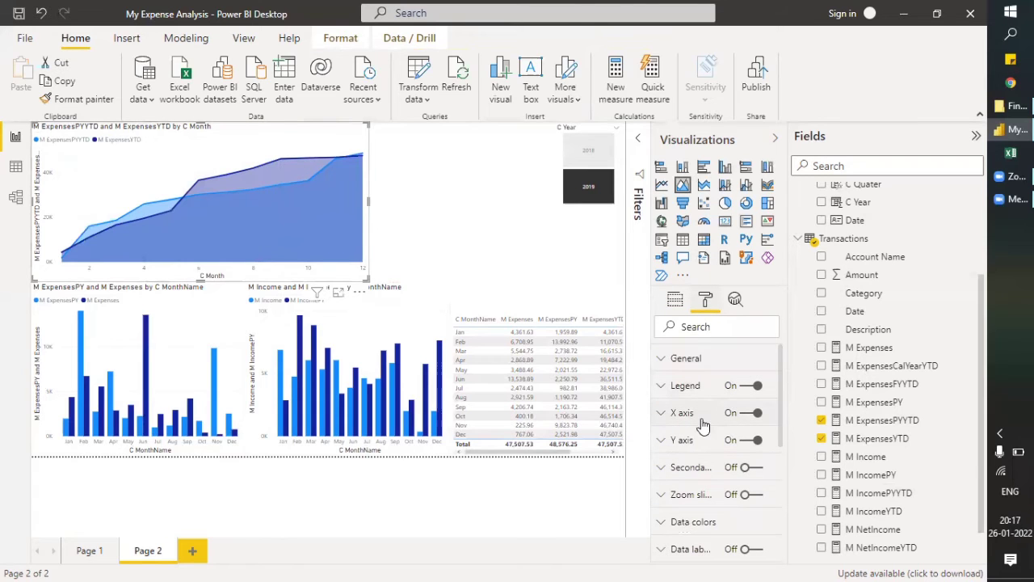
scroll(686, 462, down, 1)
scroll(678, 460, down, 1)
click(676, 456)
scroll(695, 448, down, 1)
click(695, 436)
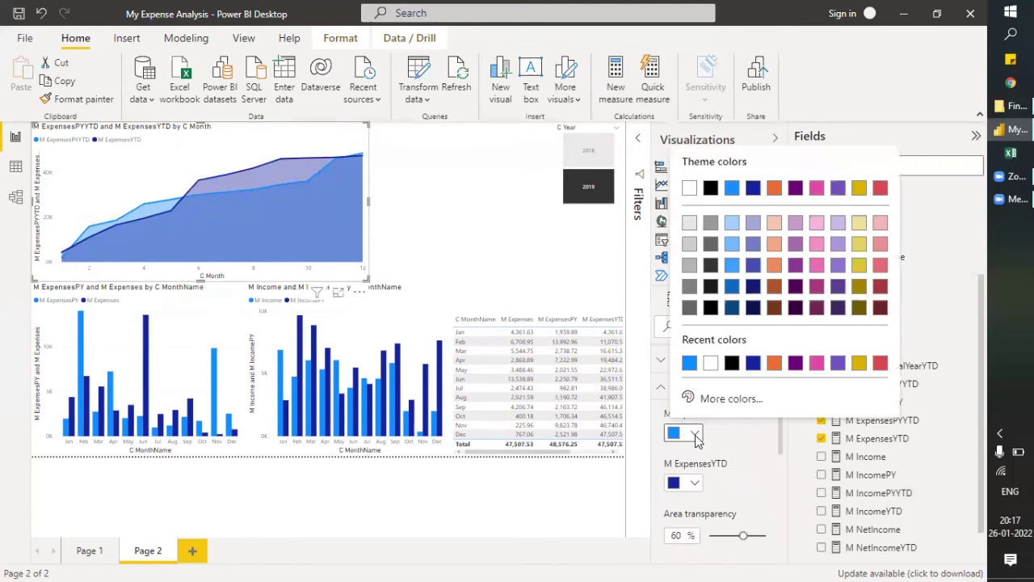
click(774, 363)
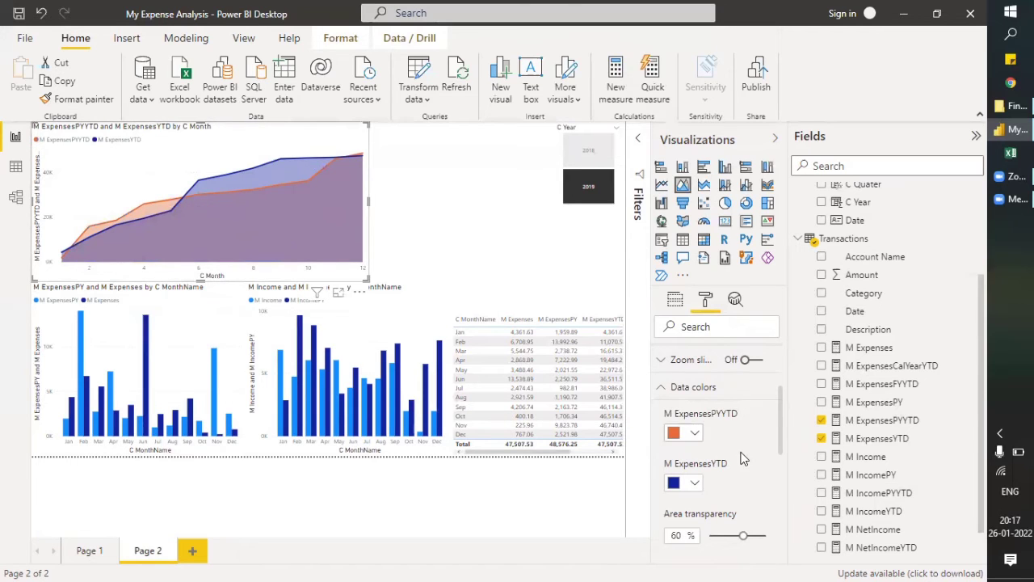
Examine the area chart's remaining format options, including area transparency, Show all, and the line settings under Shapes
scroll(731, 457, down, 3)
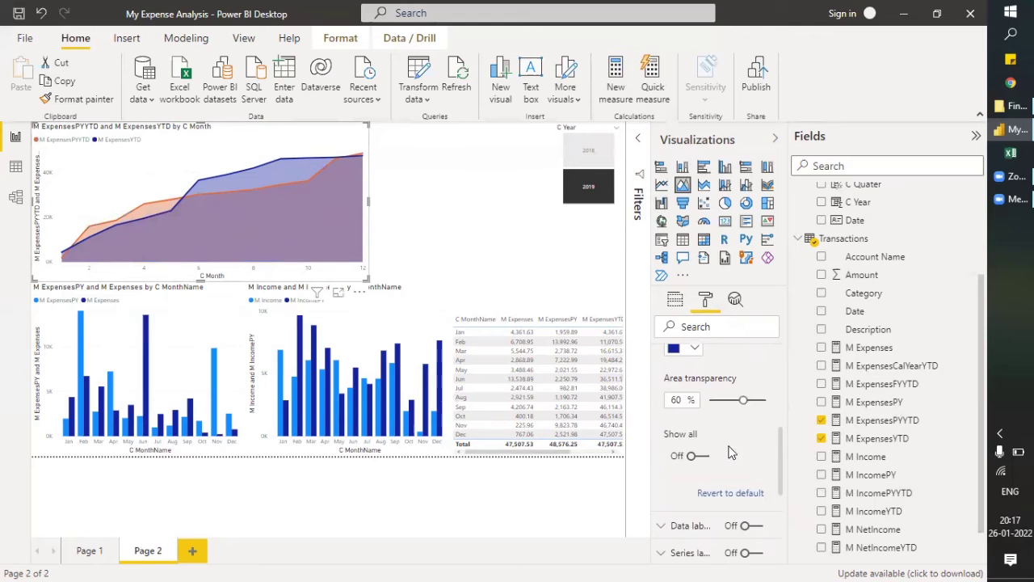
click(693, 455)
click(704, 464)
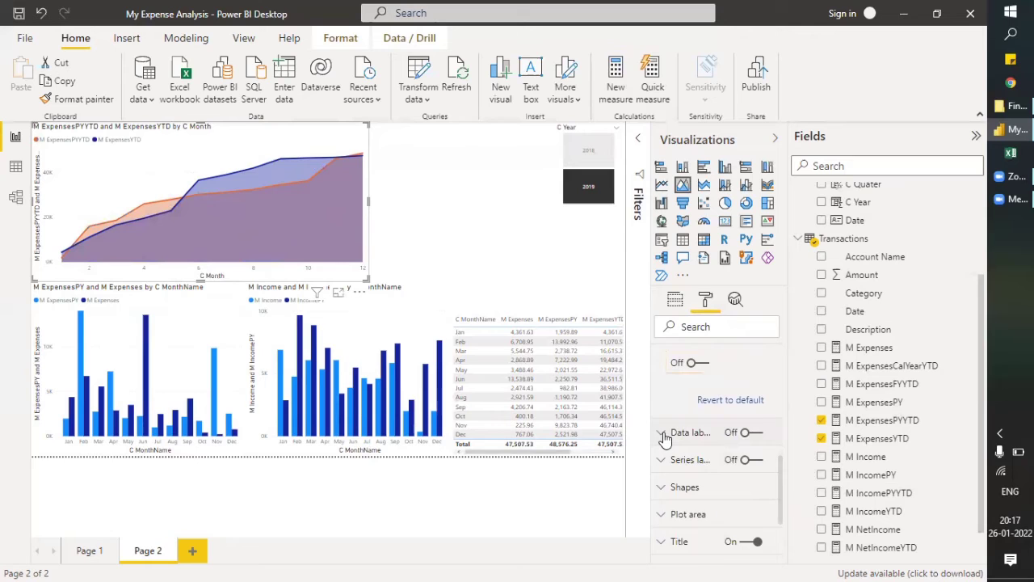
scroll(667, 420, down, 3)
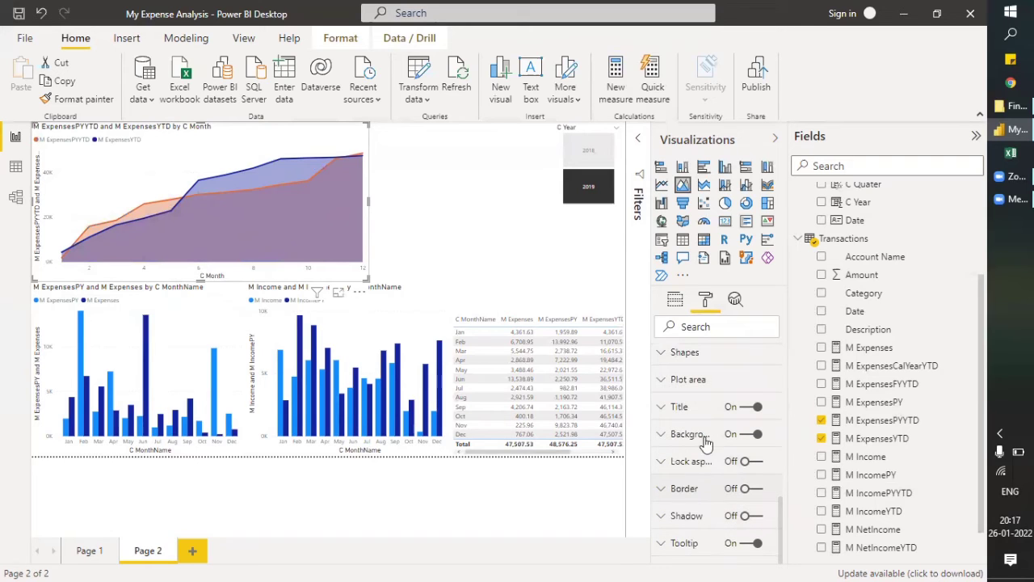
click(661, 356)
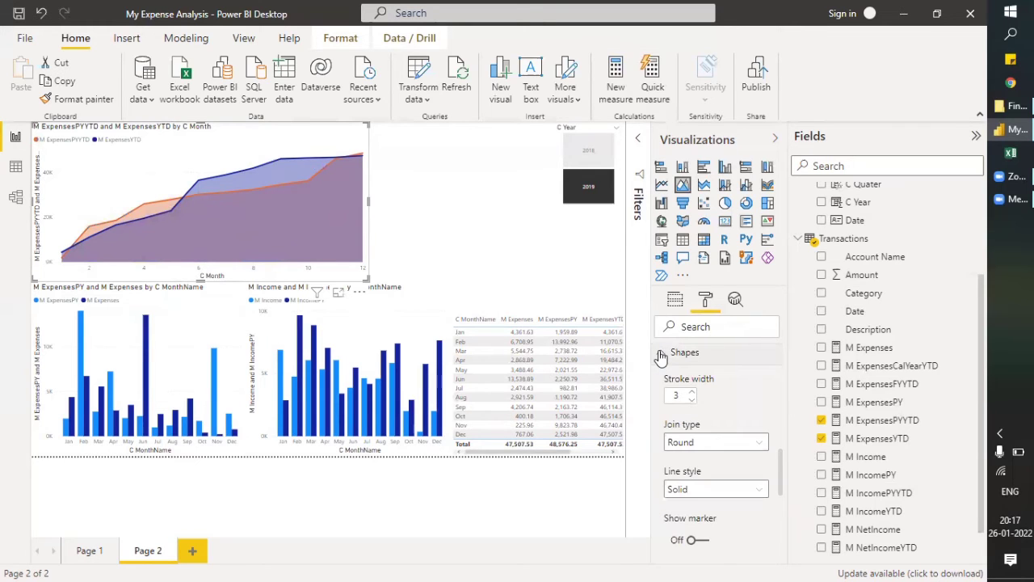
click(661, 355)
click(661, 356)
scroll(715, 452, down, 4)
scroll(715, 452, down, 1)
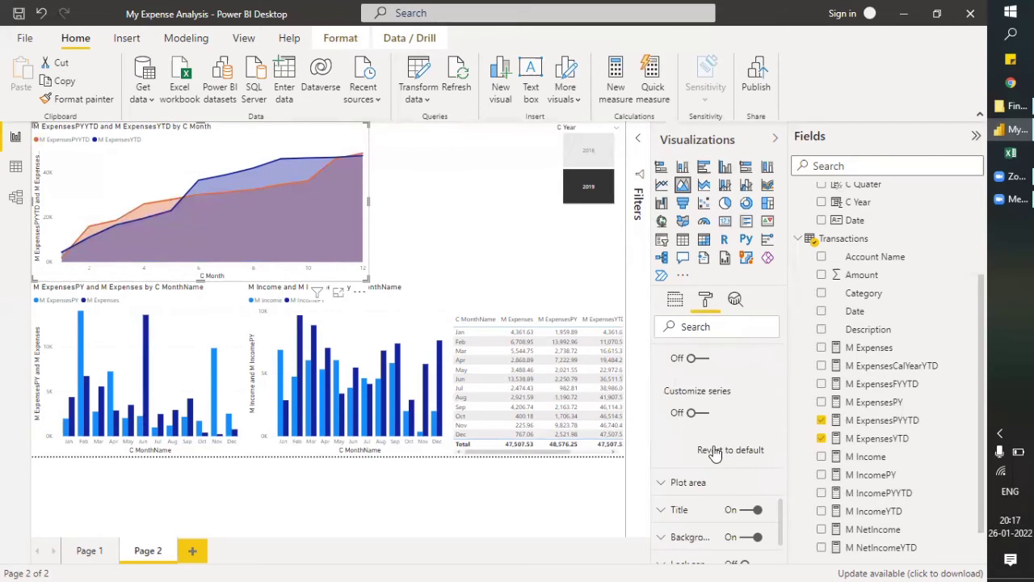
scroll(715, 453, down, 3)
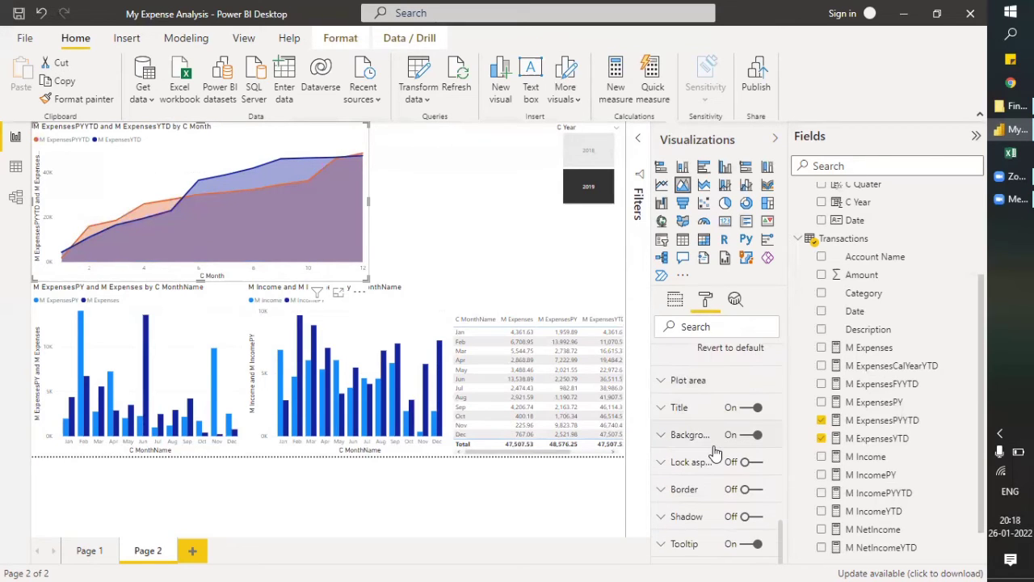
scroll(715, 452, up, 3)
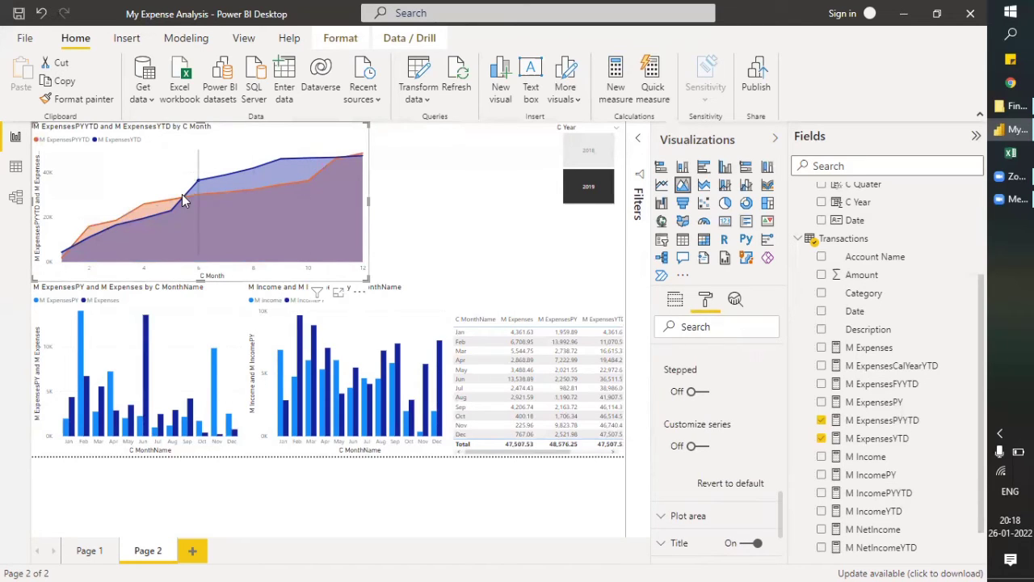
click(454, 182)
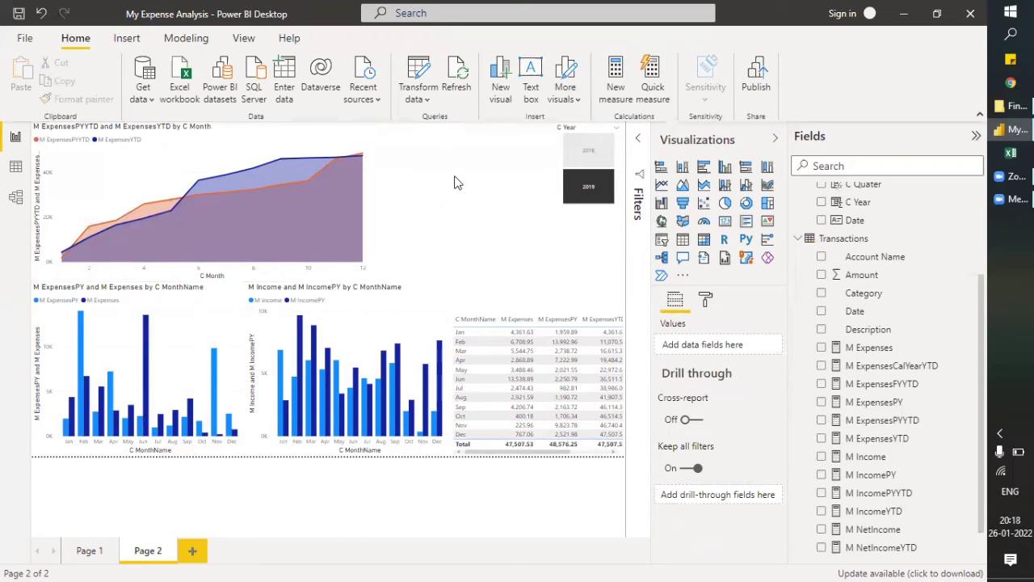
Narrow the expenses area chart and place a duplicate beside it, sized to fit between the original and the C Year slicer
click(316, 138)
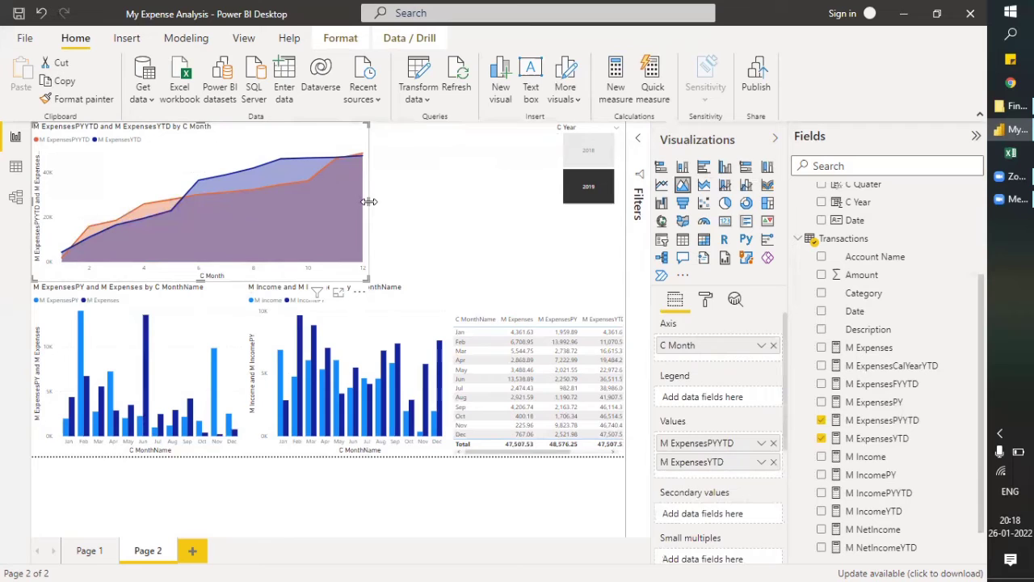
drag(368, 202, 333, 204)
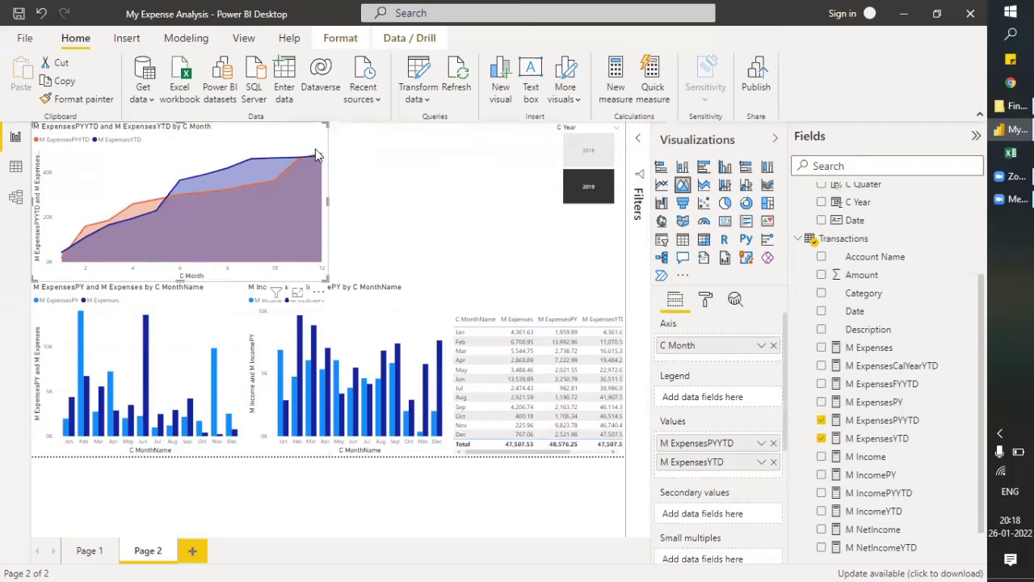
key(ctrl+c)
key(ctrl+v)
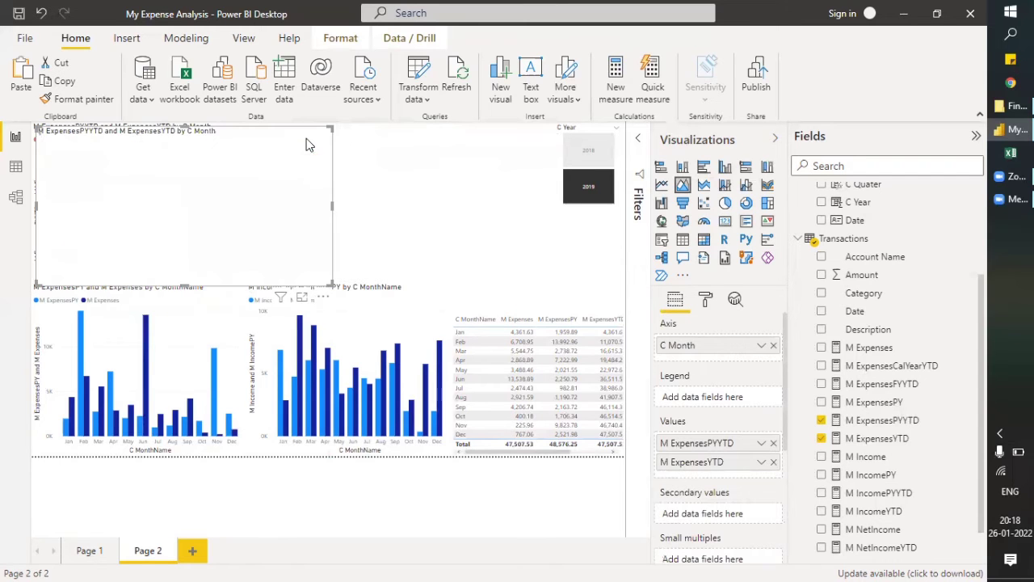
drag(427, 149, 510, 138)
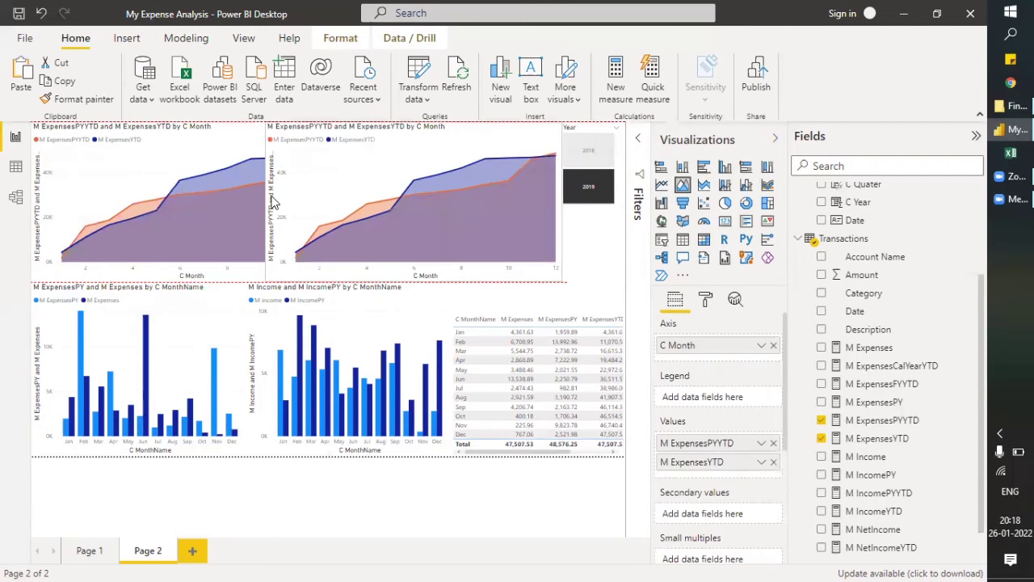
drag(266, 202, 327, 199)
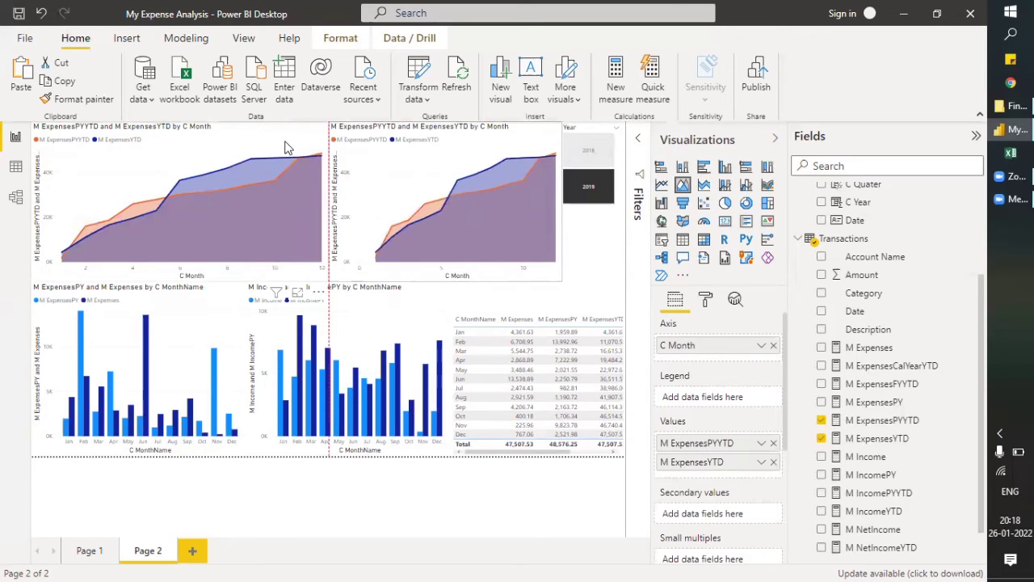
Narrow the original expenses area chart and widen its duplicate leftward so the two charts meet
click(315, 213)
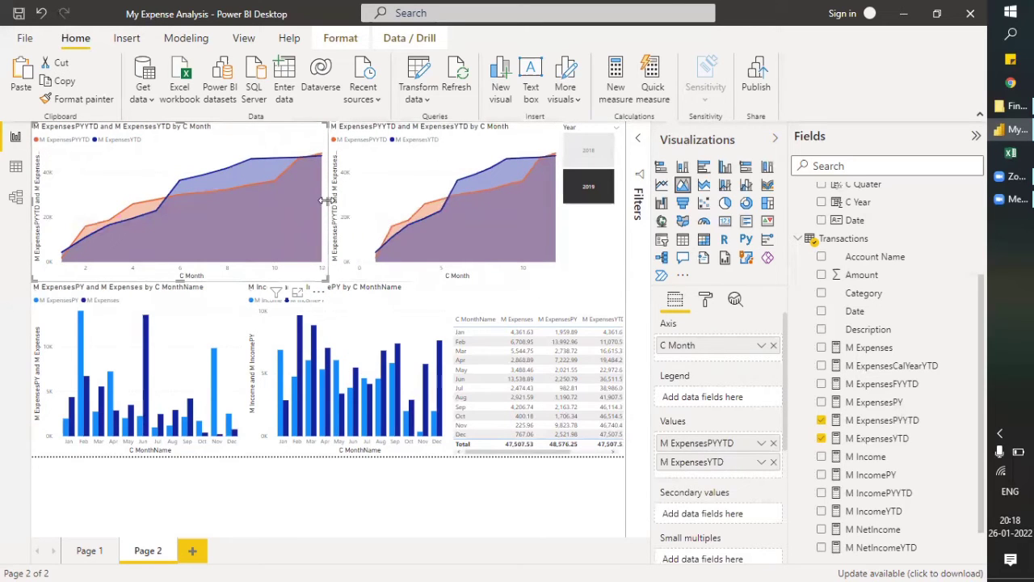
drag(305, 206, 292, 209)
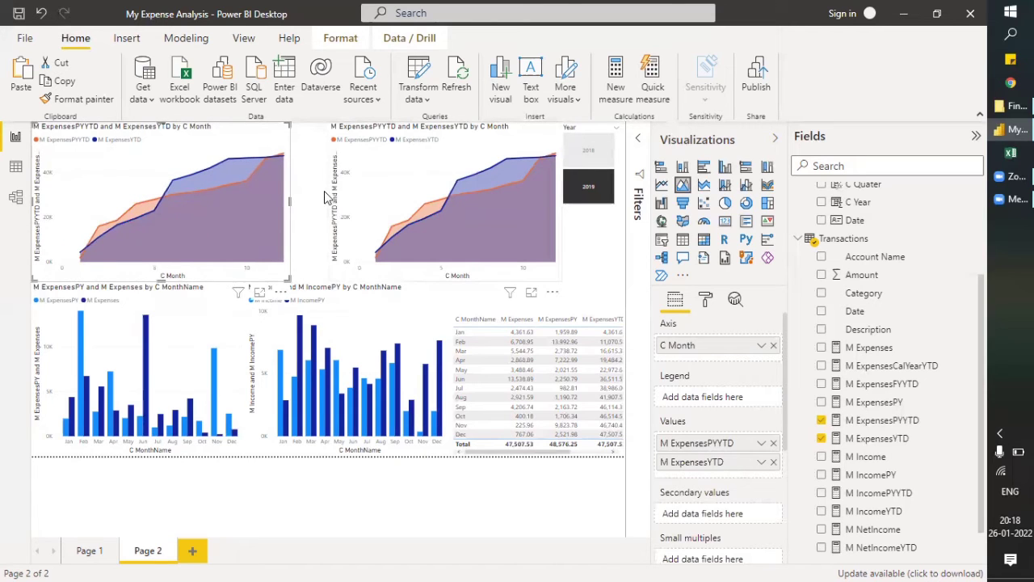
click(328, 202)
drag(329, 204, 288, 206)
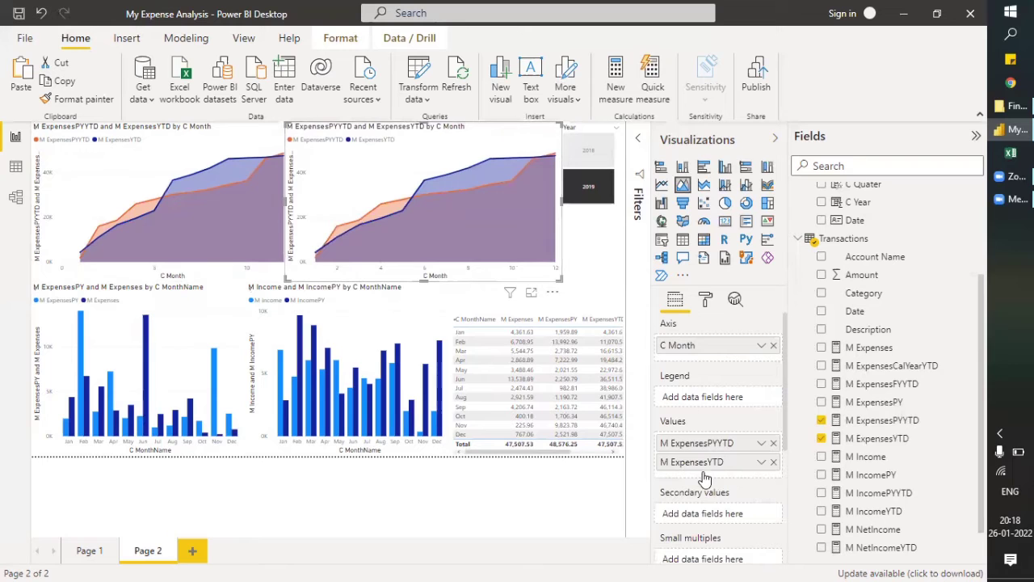
Replace both expense measures in the duplicate area chart's values with M IncomePYYTD and M IncomeYTD
click(773, 461)
click(773, 442)
drag(840, 477, 814, 501)
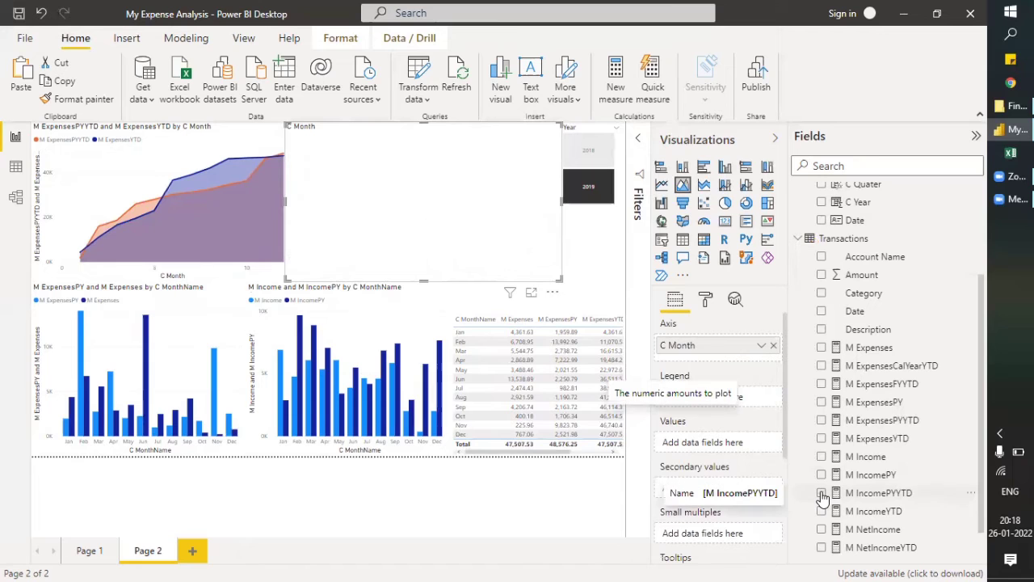
click(821, 494)
click(822, 511)
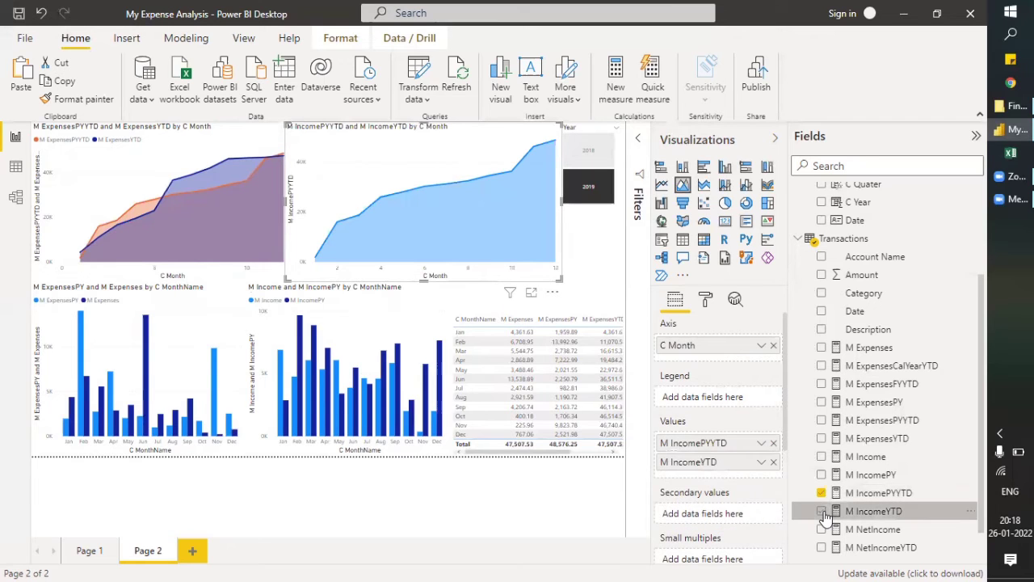
Set the data color of the M IncomePYYTD series in the income area chart to orange
click(705, 300)
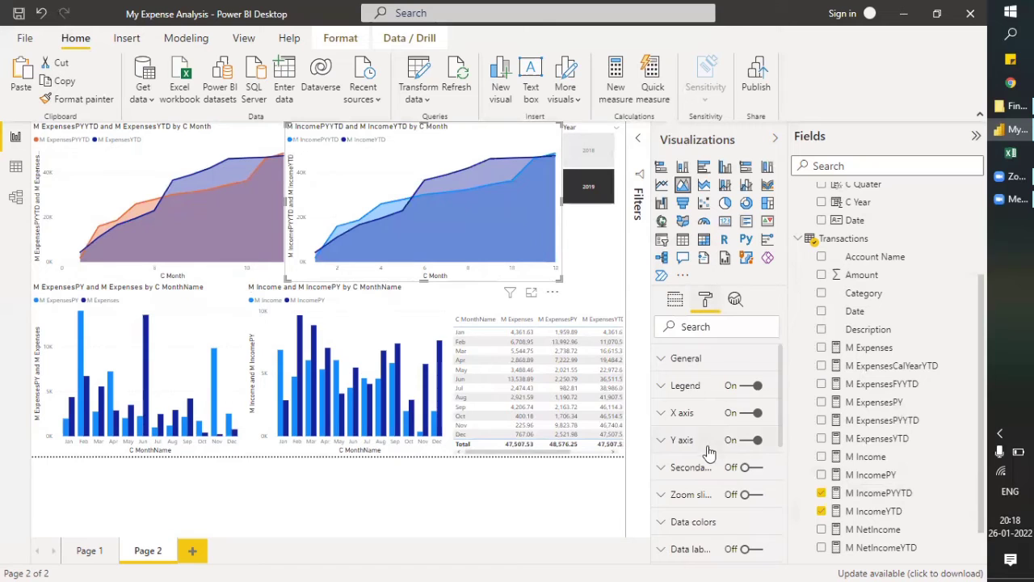
scroll(677, 485, down, 2)
click(677, 457)
scroll(687, 448, down, 2)
click(698, 436)
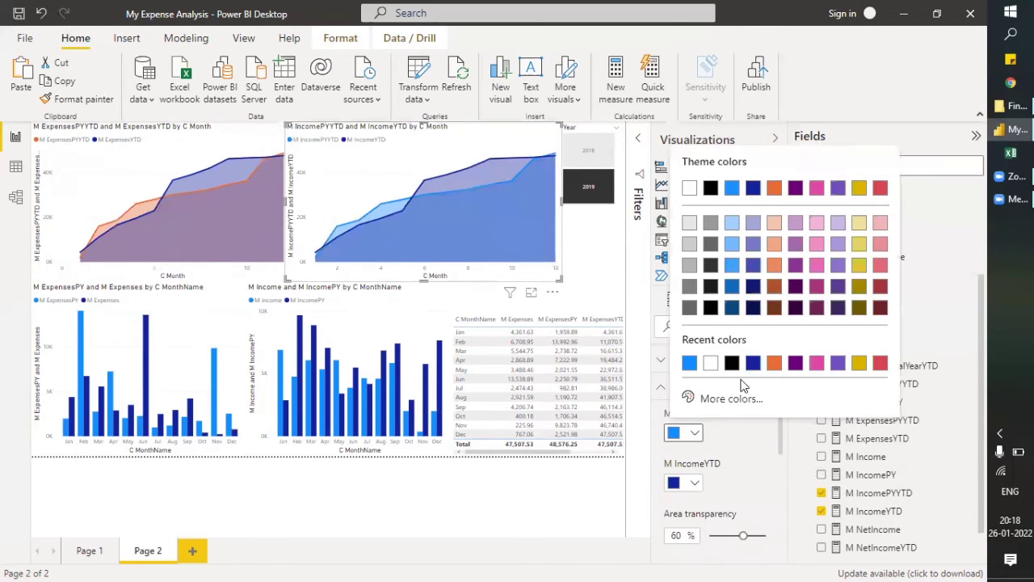
click(774, 362)
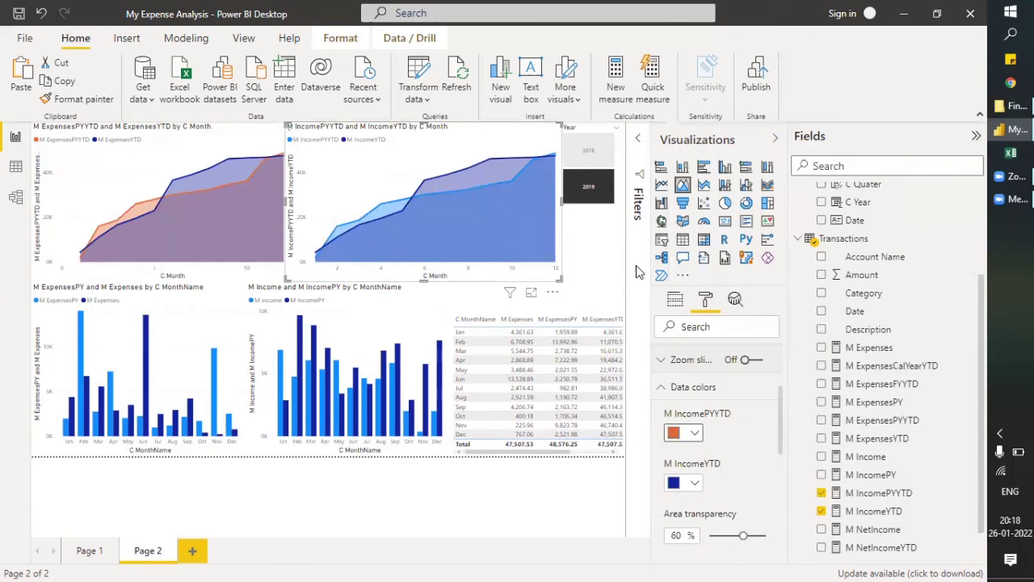
click(593, 247)
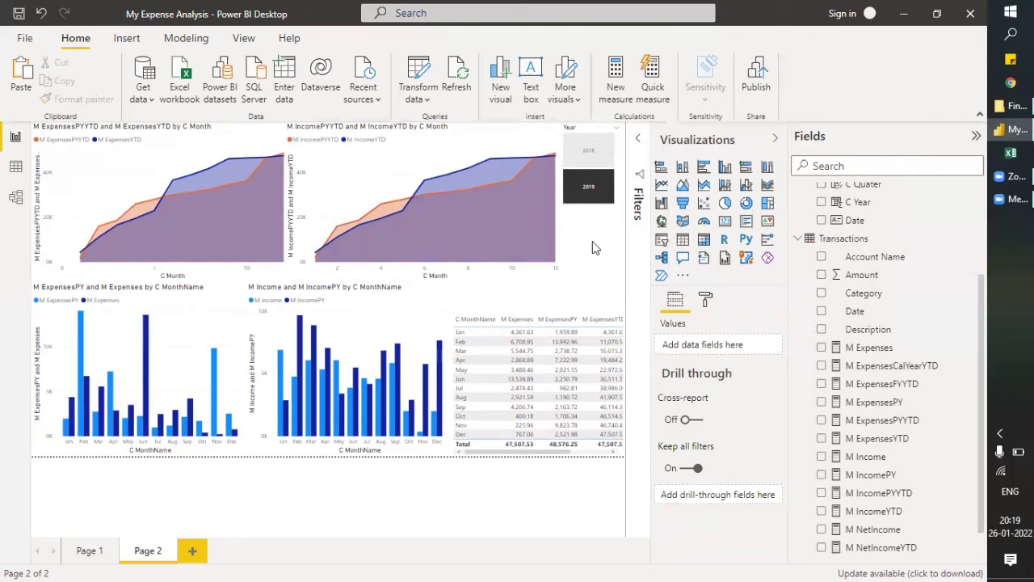
Replace C Month with C MonthName on the axis of both the income and the expenses area charts
click(424, 235)
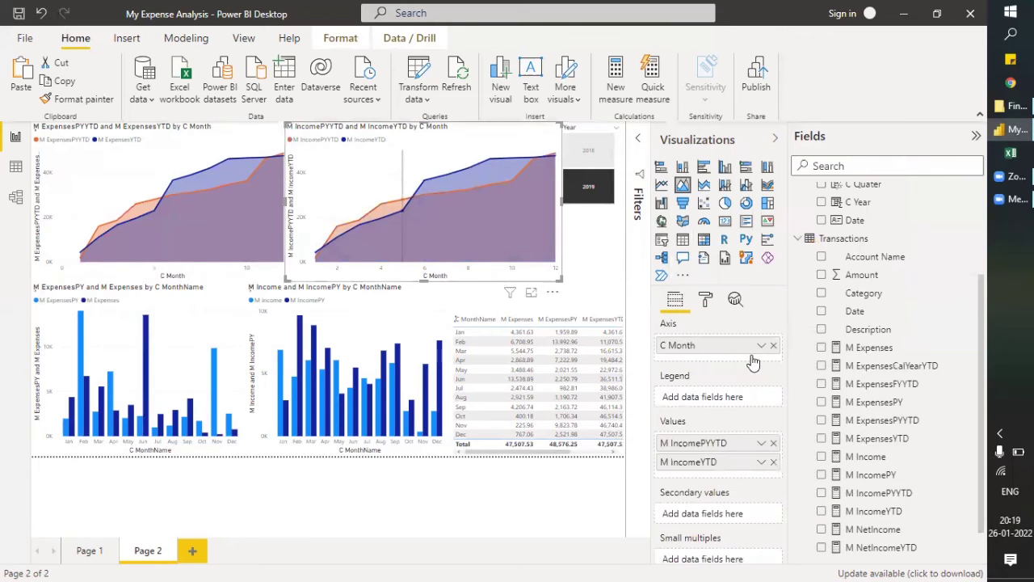
click(773, 346)
scroll(840, 267, up, 3)
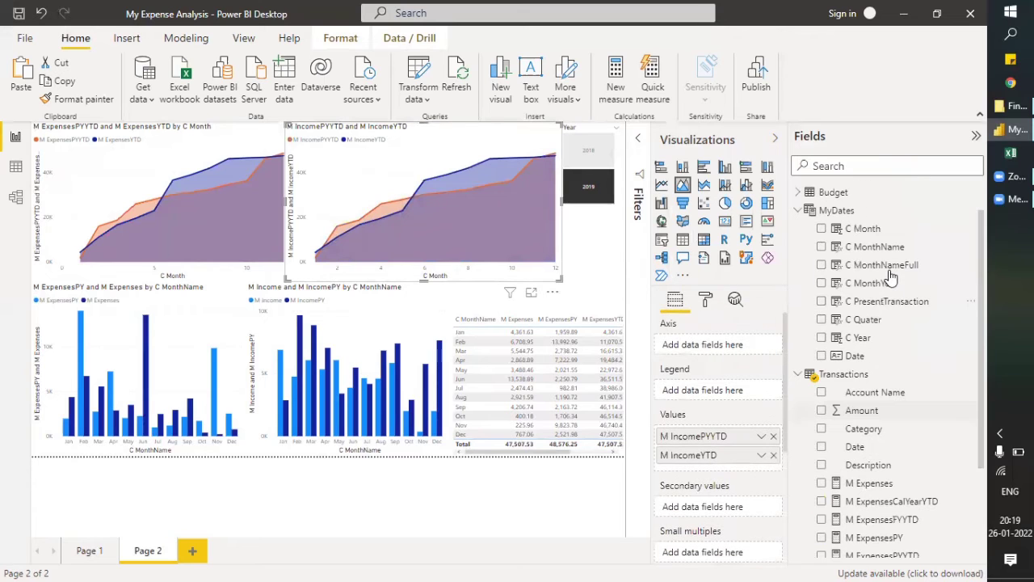
click(821, 246)
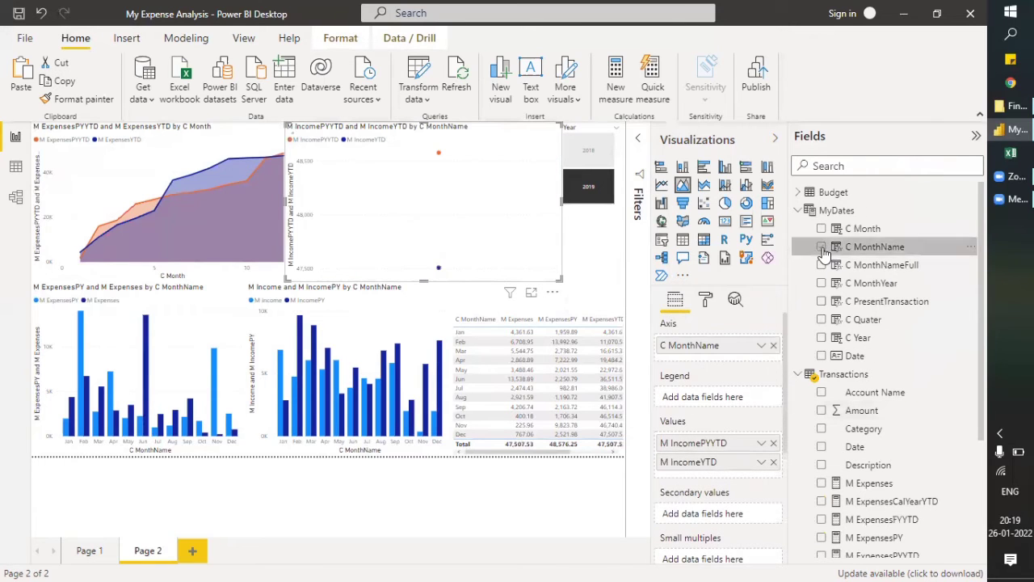
click(113, 173)
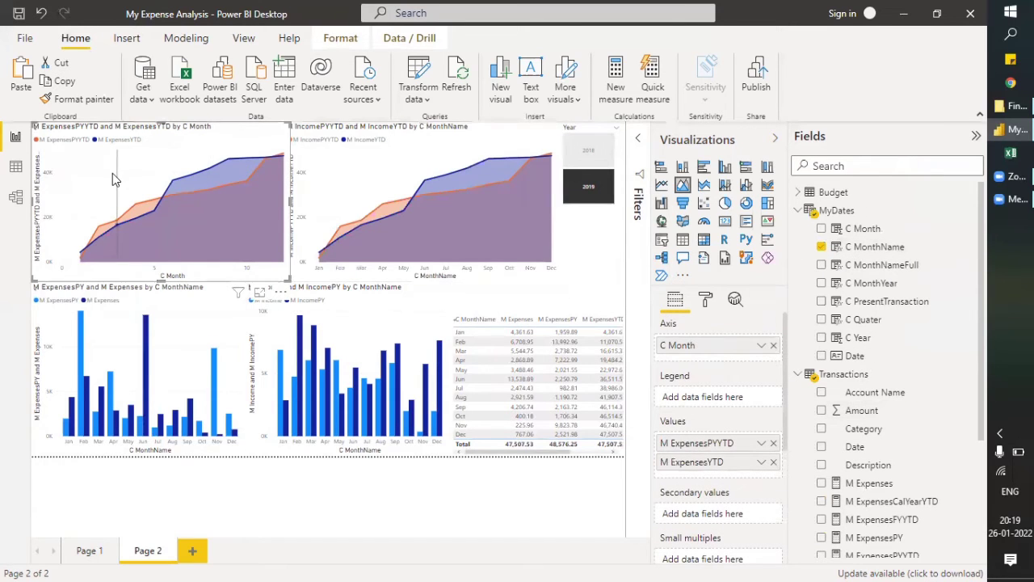
click(773, 346)
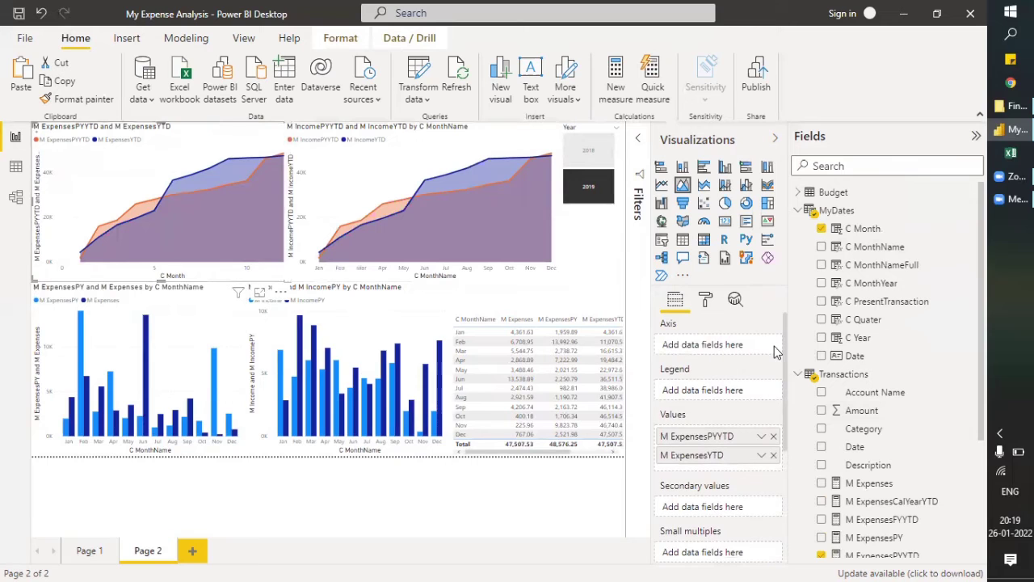
click(820, 247)
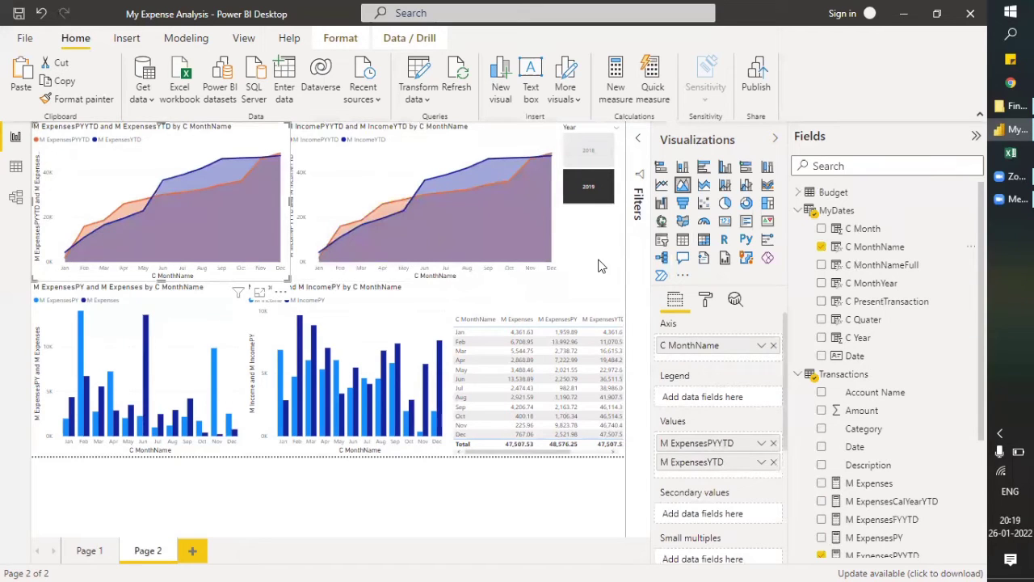
Switch the C Year slicer to 2018 and back to 2019 to compare the charts, and delete the slicer
click(592, 164)
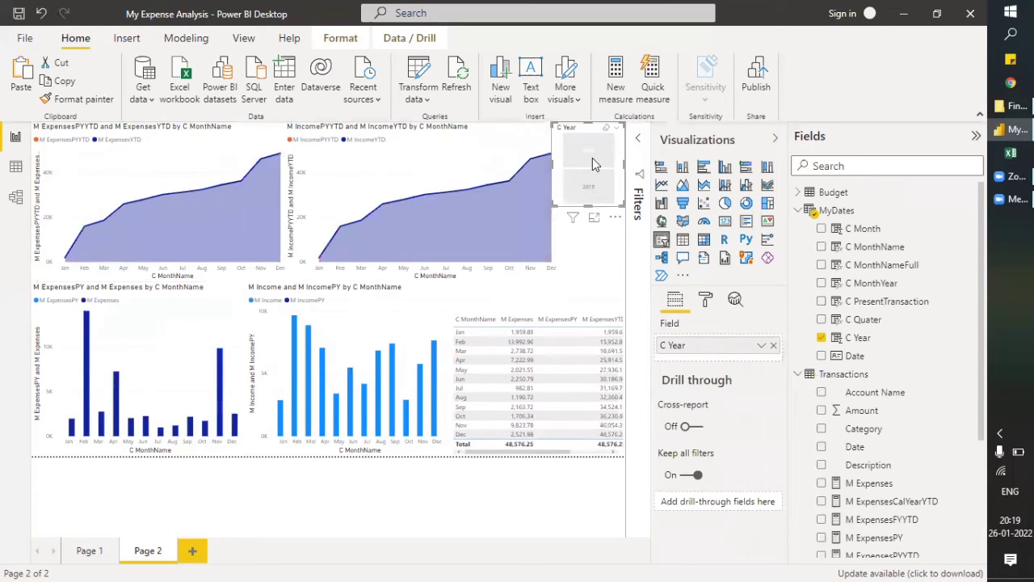
click(572, 187)
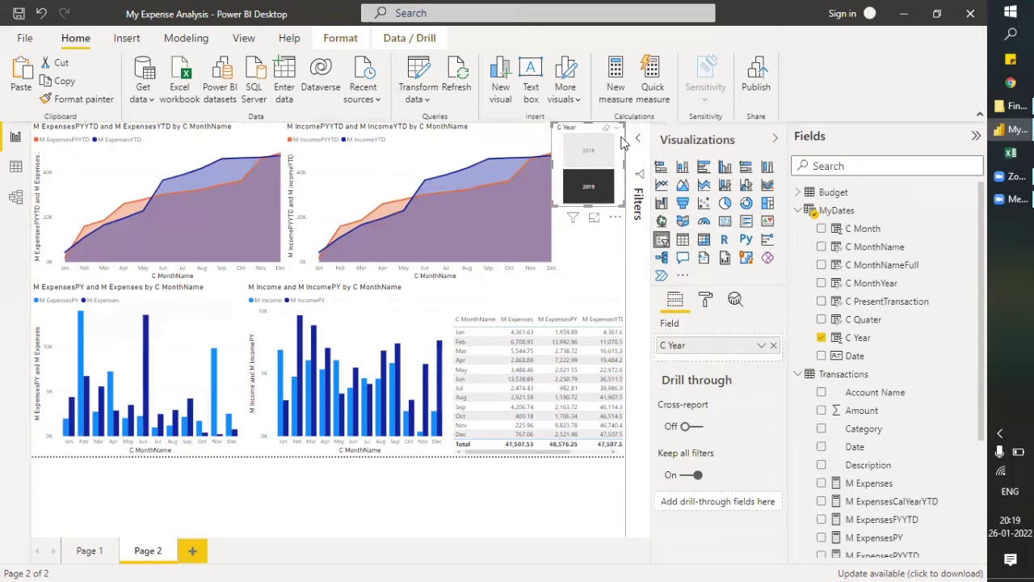
key(Delete)
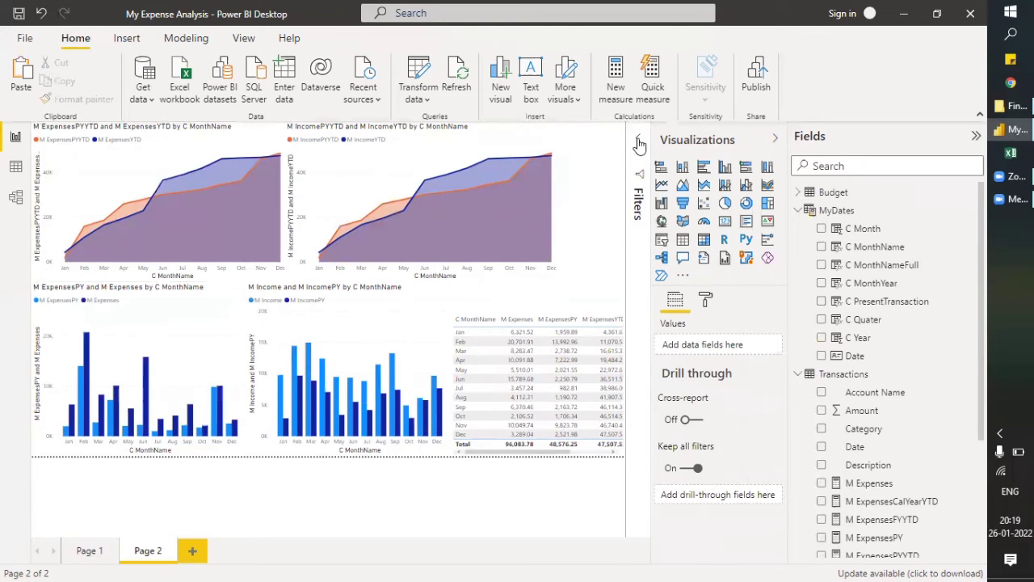
Add C Year as a page-level filter with basic filtering limited to 2019
click(639, 142)
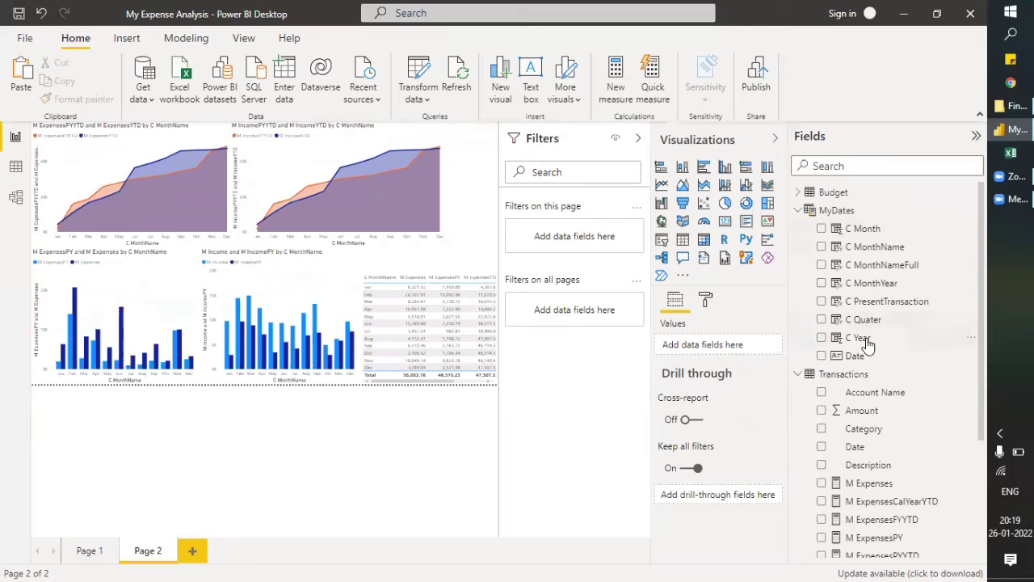
drag(858, 346, 571, 241)
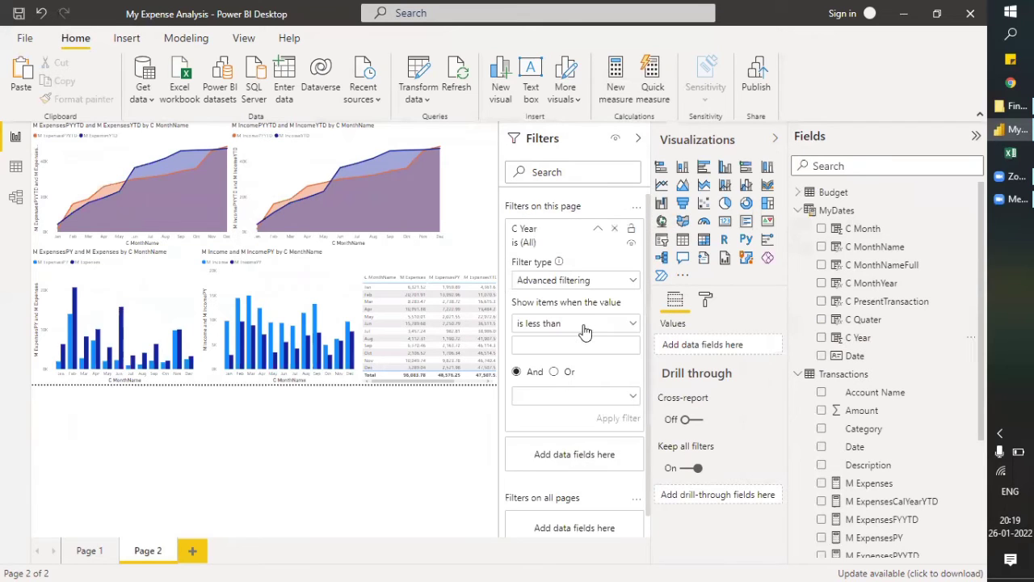
click(580, 280)
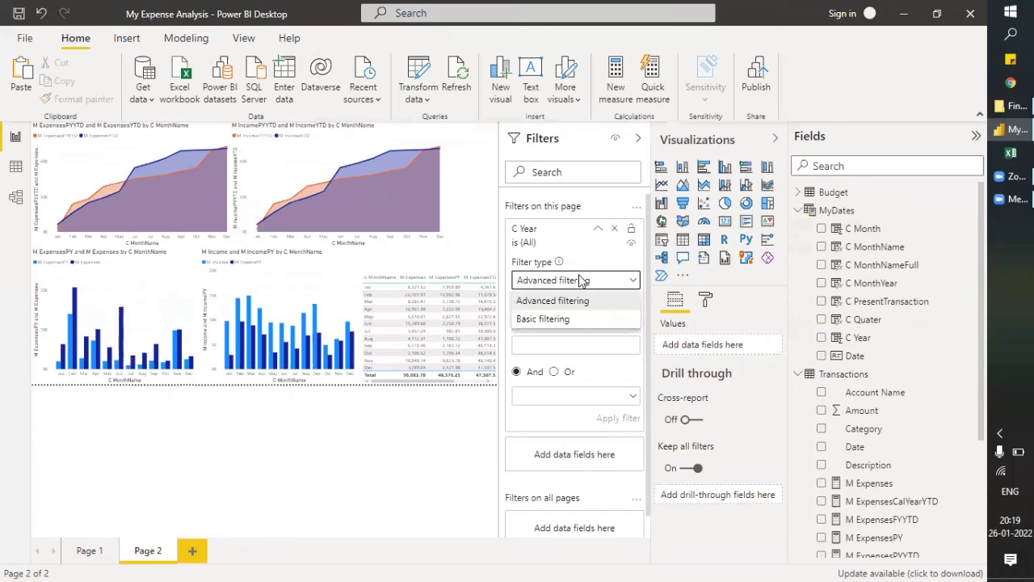
click(575, 320)
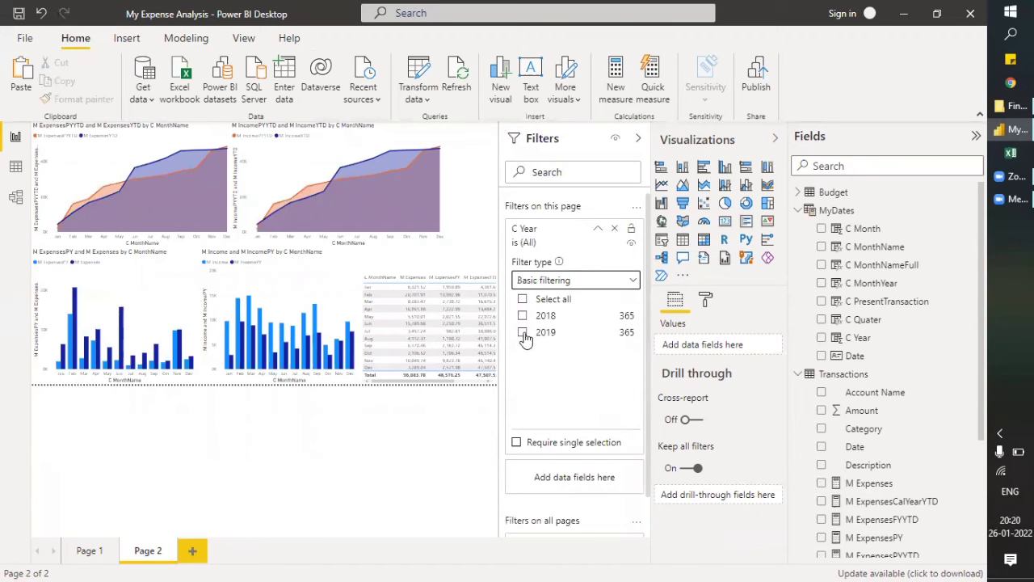
click(522, 332)
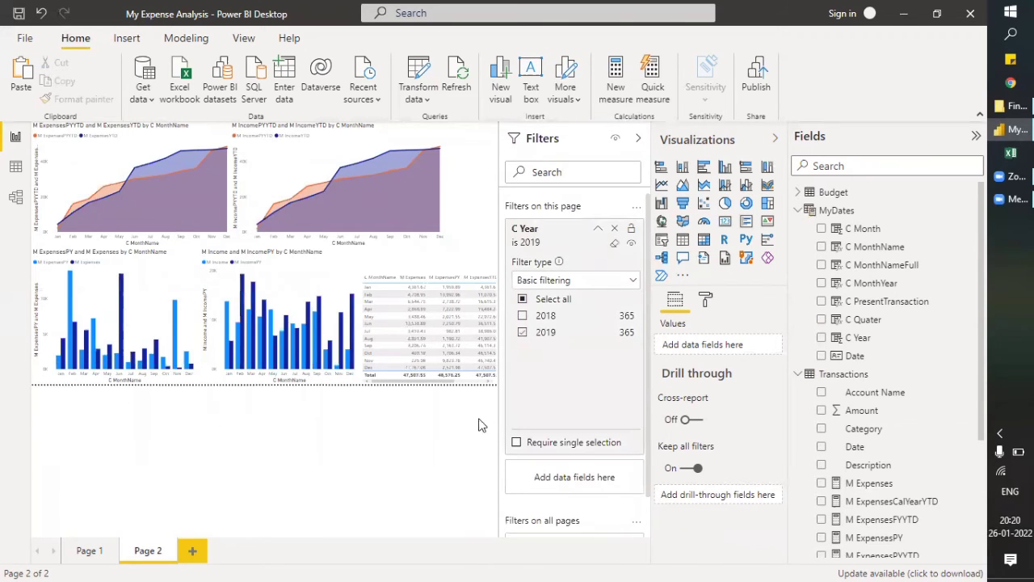
click(638, 139)
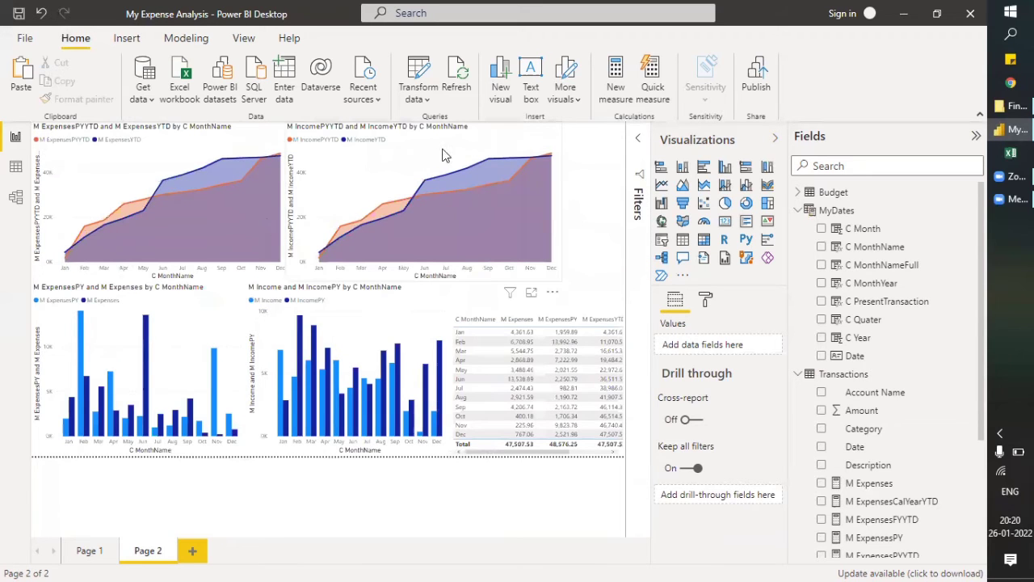
Resize the income and expenses area charts so they share the full page width side by side
click(563, 201)
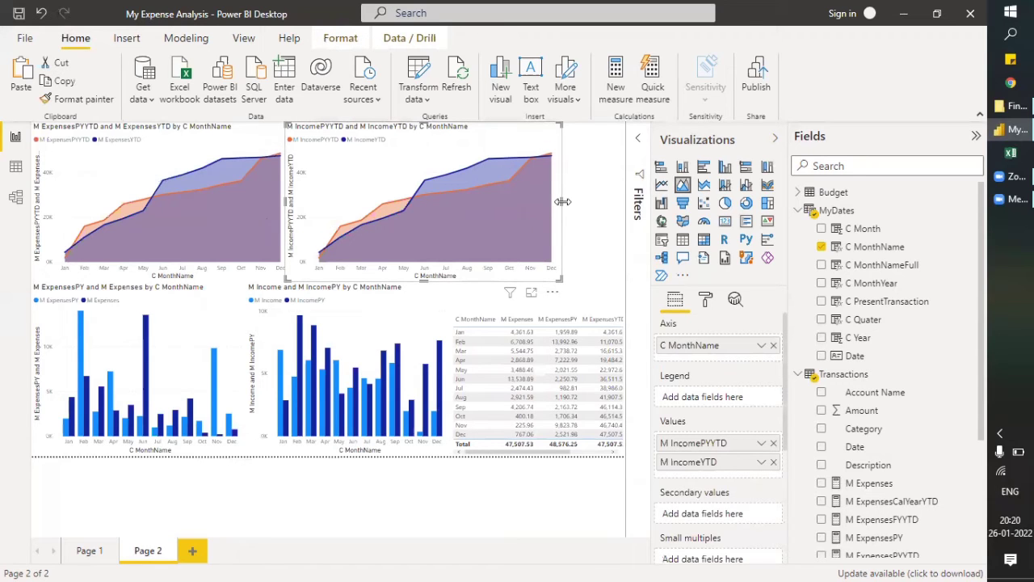
drag(600, 207, 625, 207)
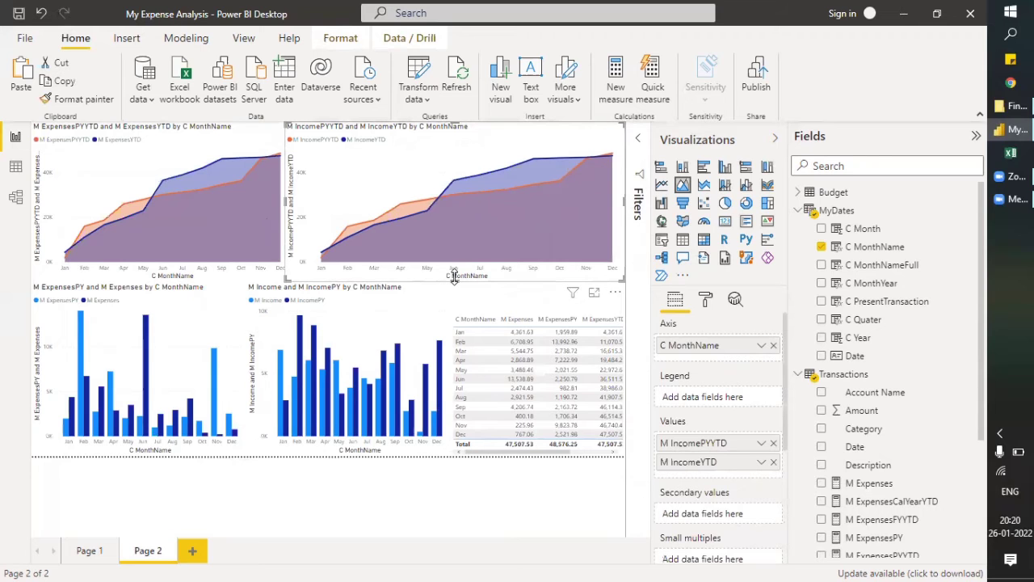
drag(286, 203, 318, 203)
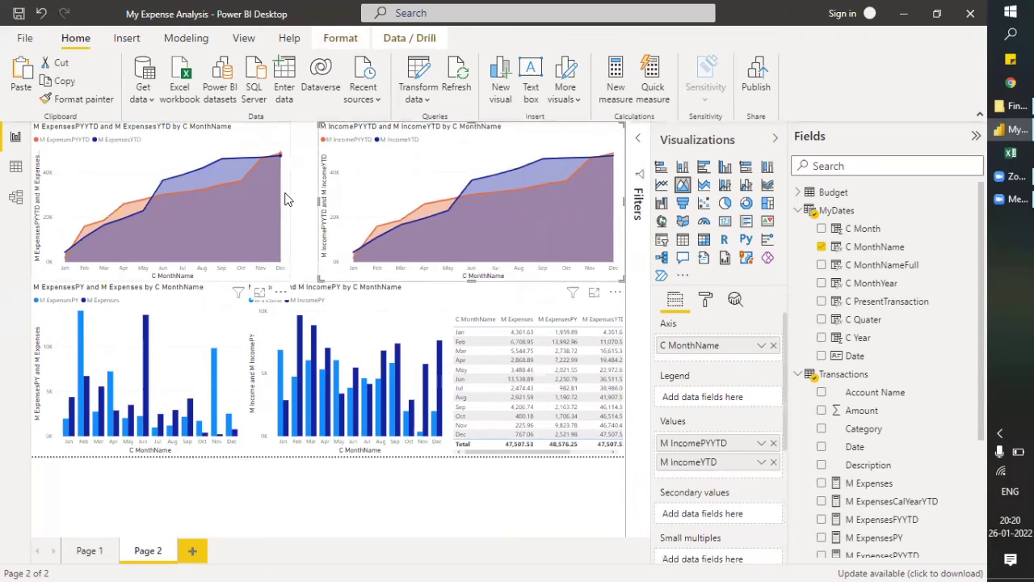
click(289, 204)
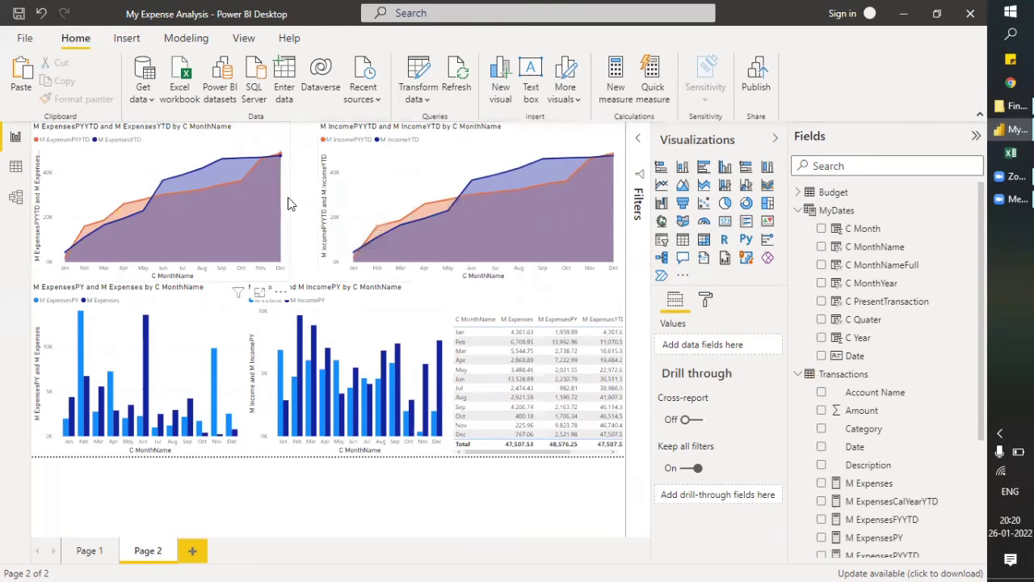
click(292, 206)
click(293, 204)
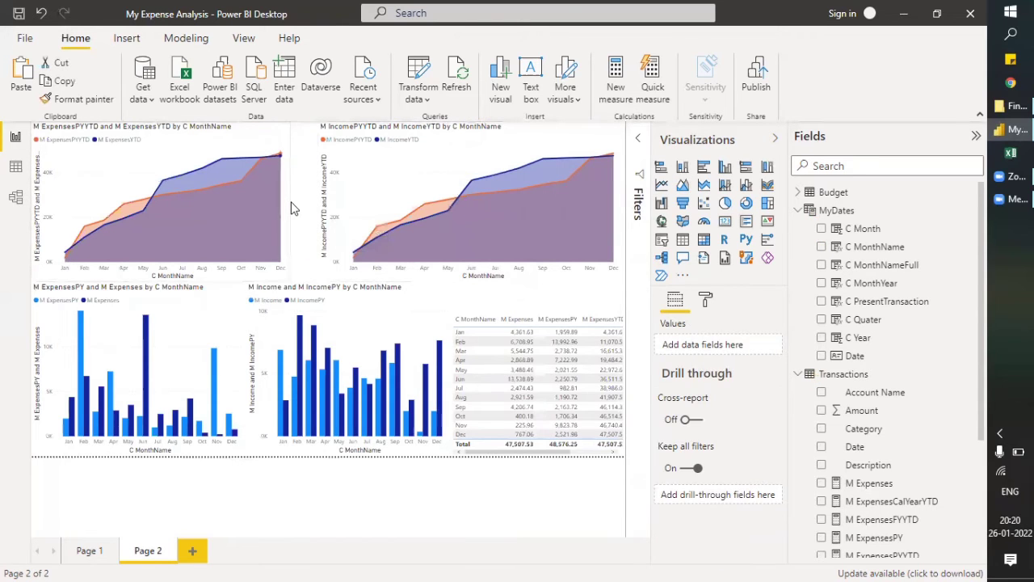
click(290, 201)
drag(315, 207, 316, 208)
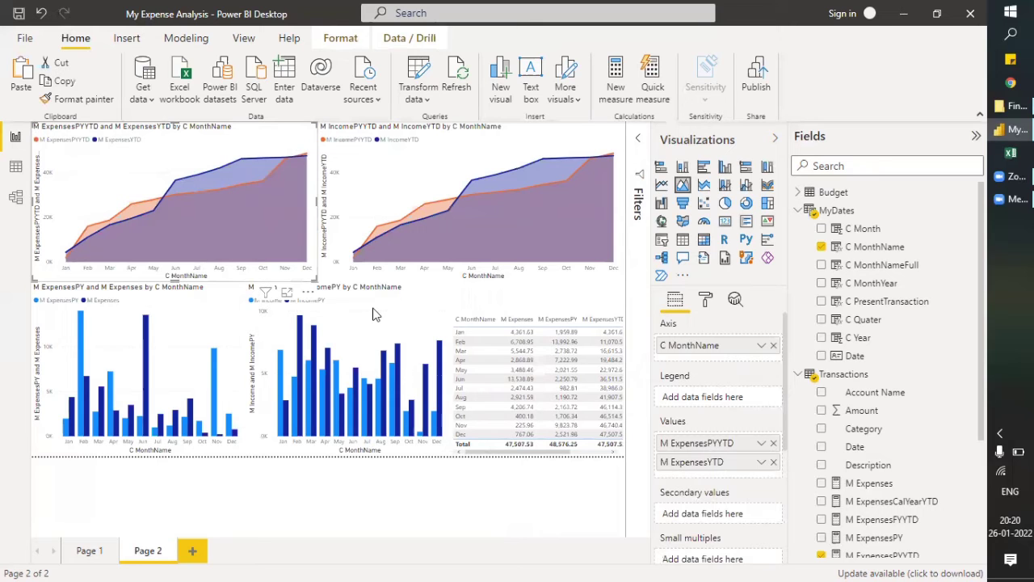
Check the filters applied to the expenses area chart and to this page
click(639, 144)
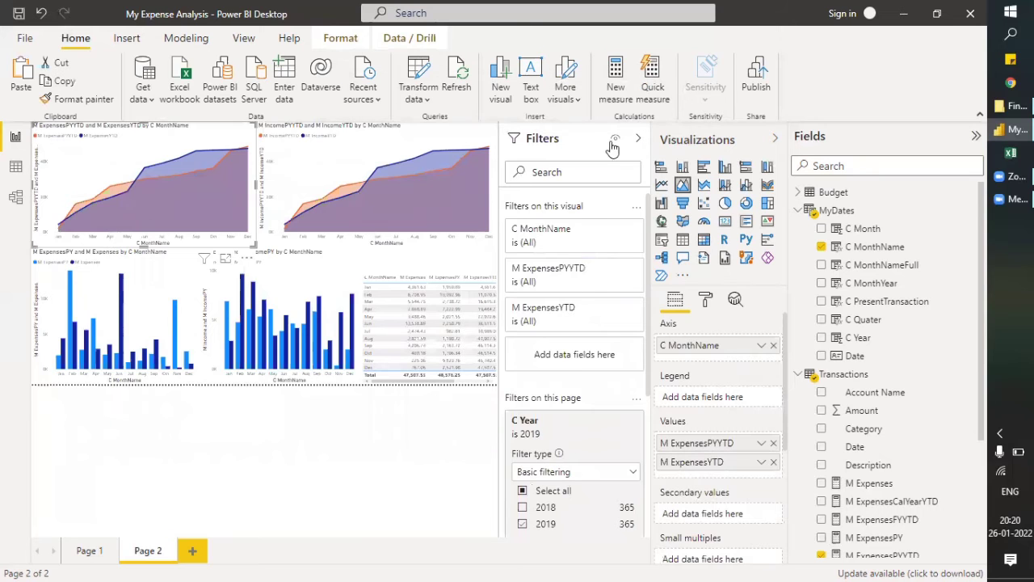
click(639, 142)
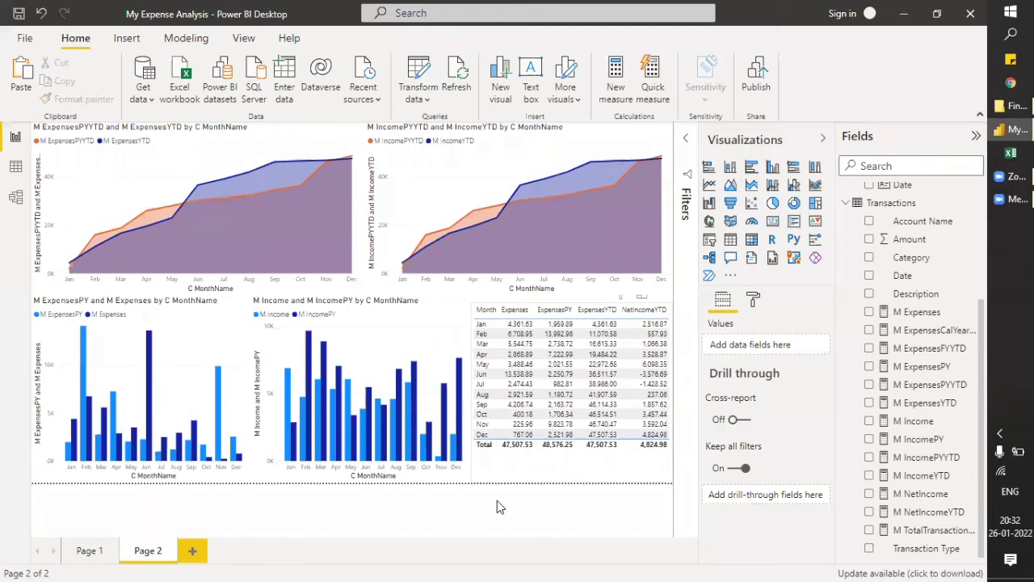
Add a new report page with two slicers, one for C MonthName and one for C Year
click(196, 550)
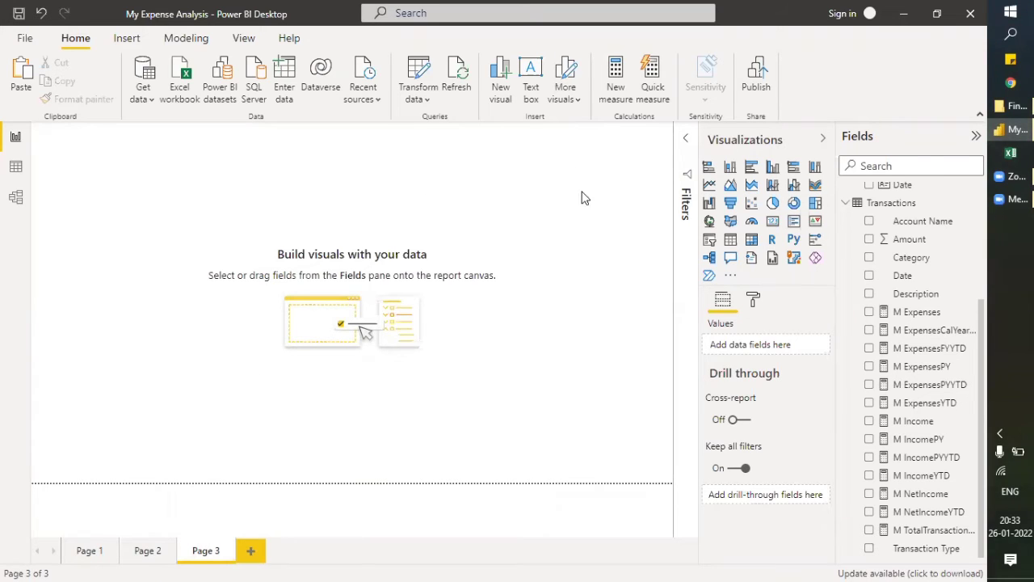
click(709, 240)
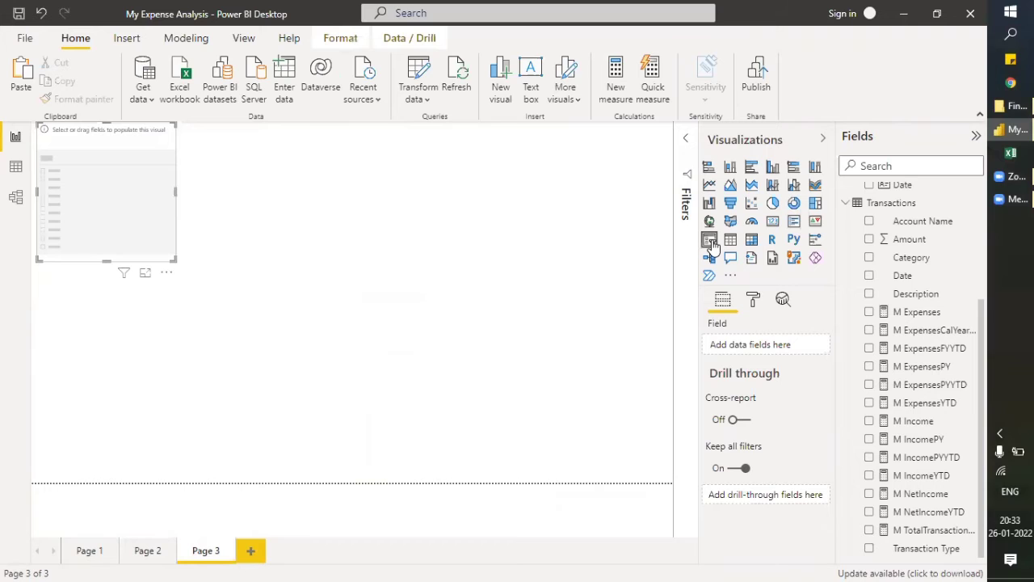
click(472, 182)
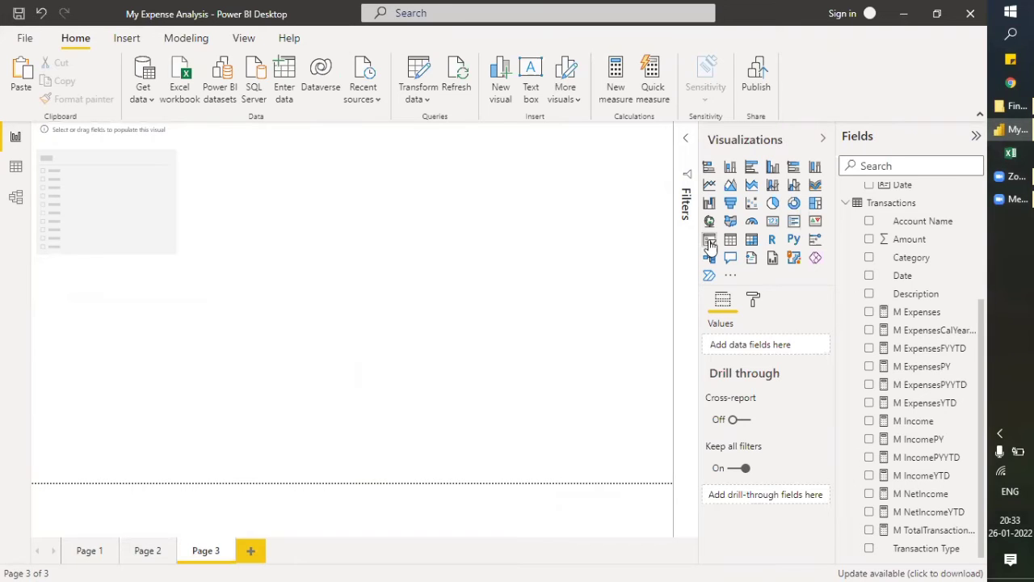
click(168, 183)
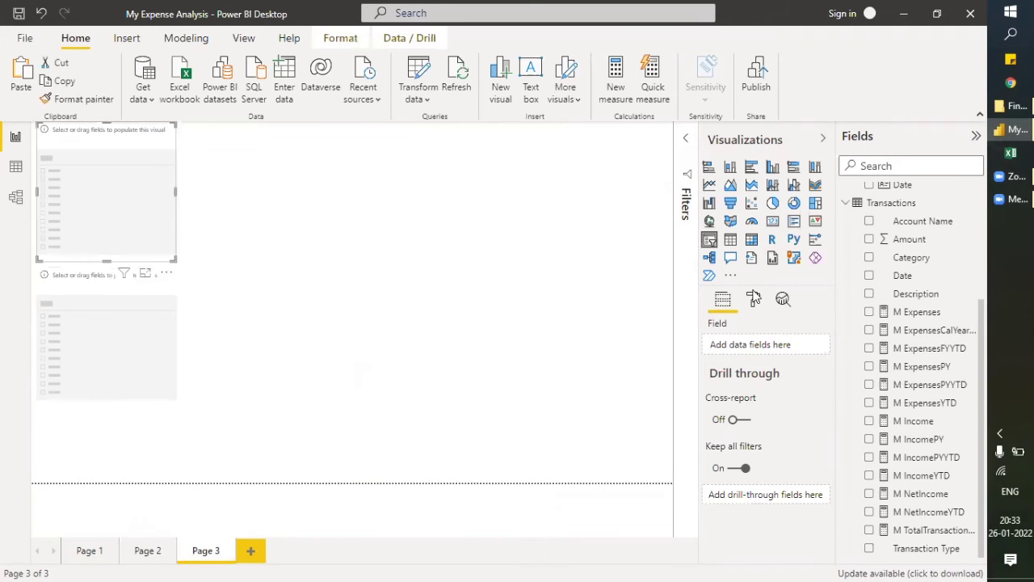
scroll(889, 262, up, 3)
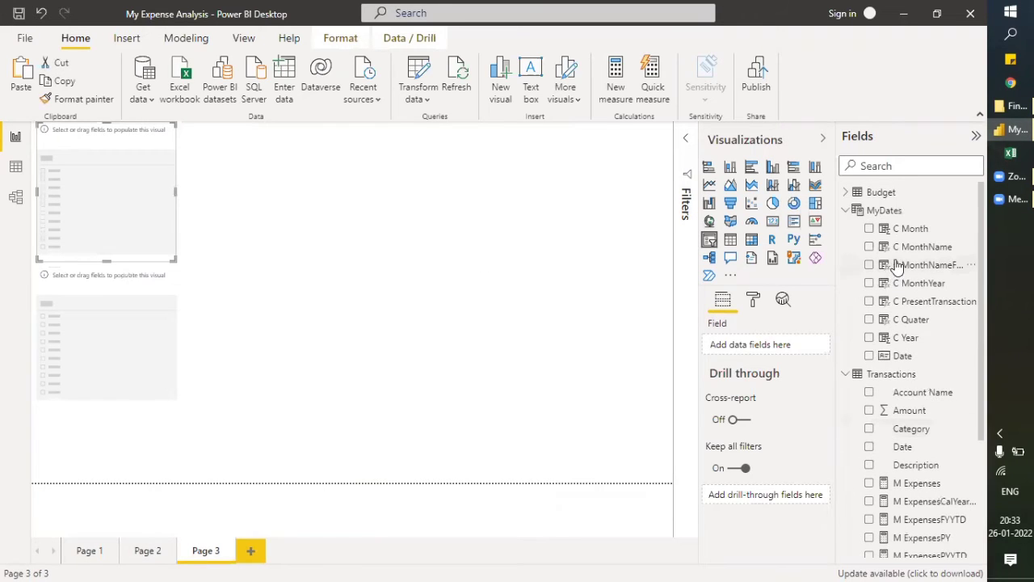
click(869, 247)
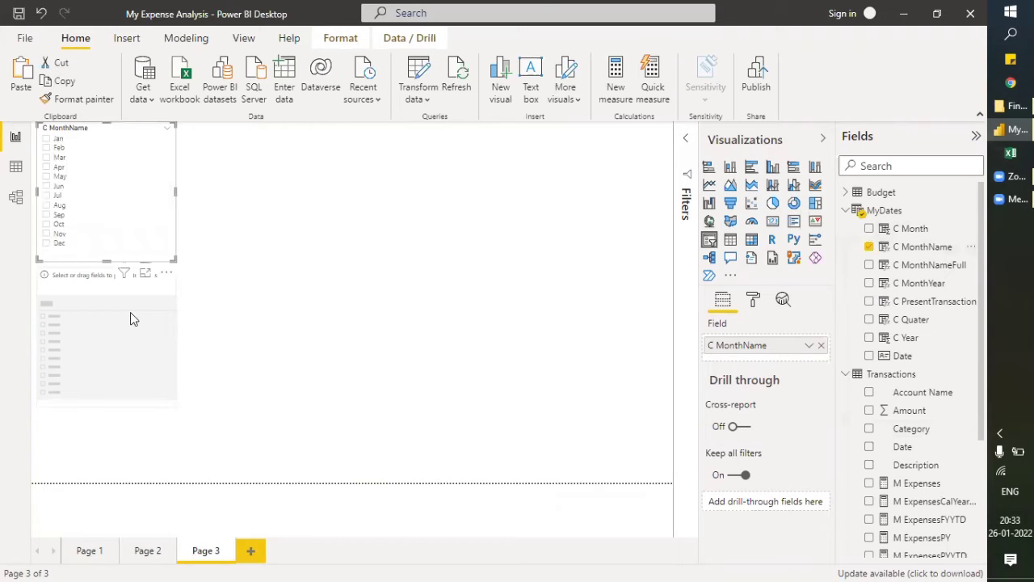
click(870, 337)
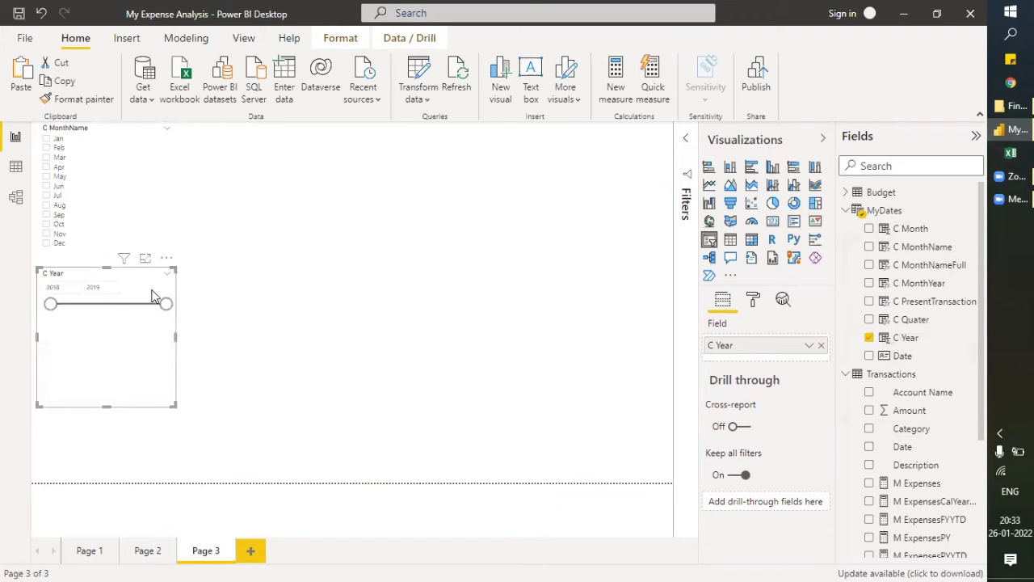
Show the C Year slicer as a list and set its orientation to Horizontal
click(168, 277)
click(173, 297)
click(753, 300)
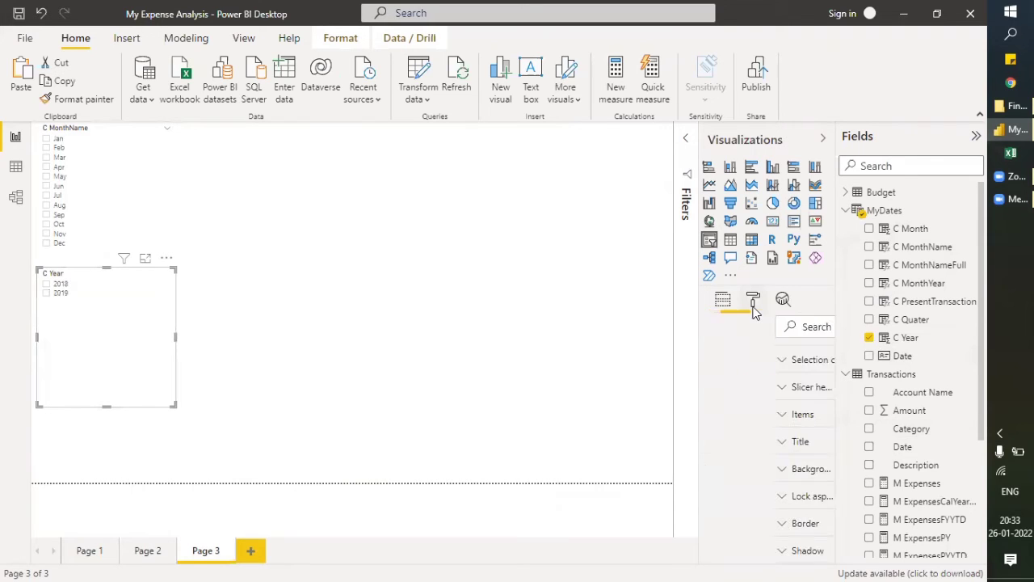
click(719, 358)
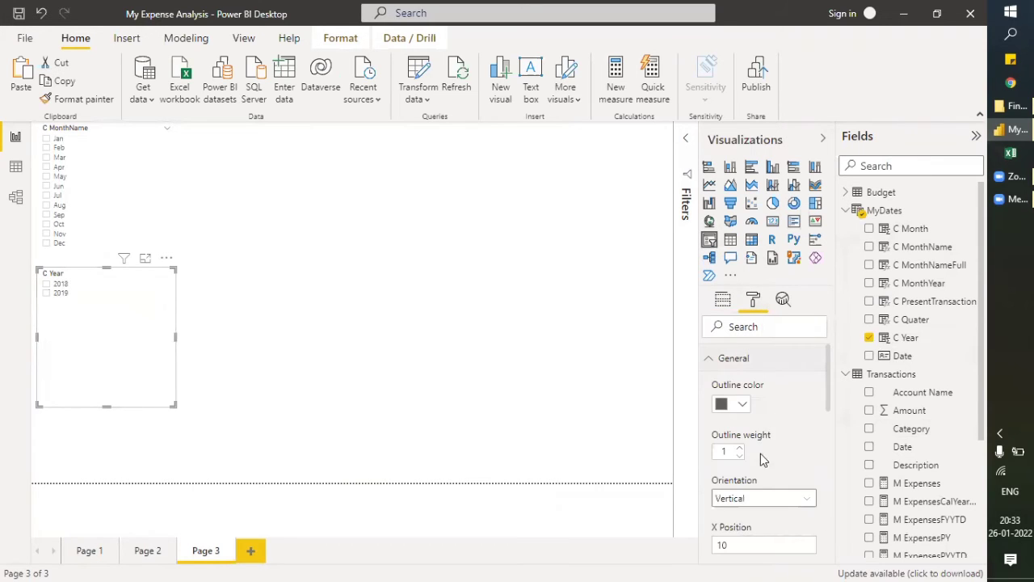
click(765, 502)
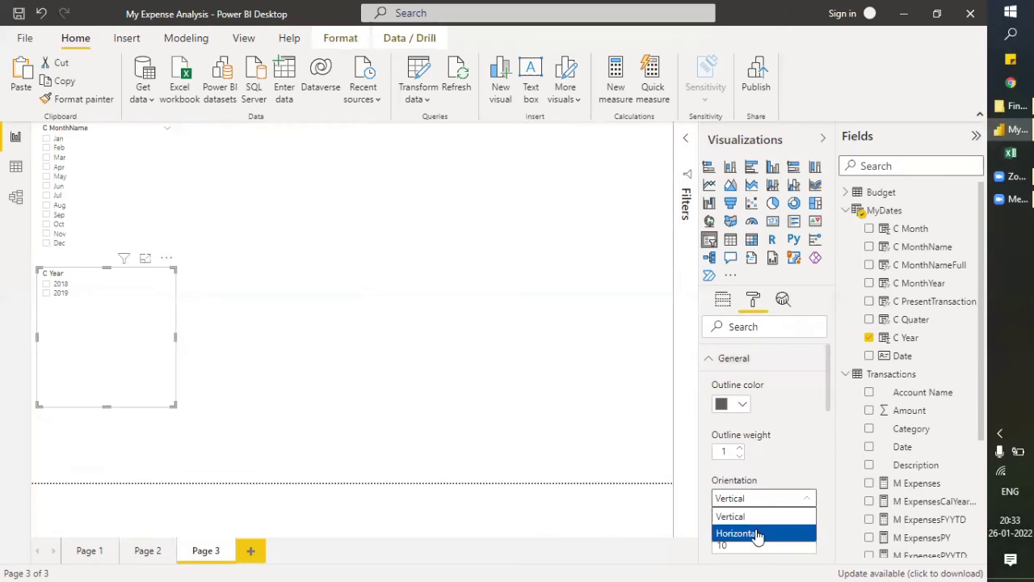
click(757, 535)
Narrow both slicers and stack them along the page's right edge, with C Year above C MonthName
drag(174, 337, 106, 338)
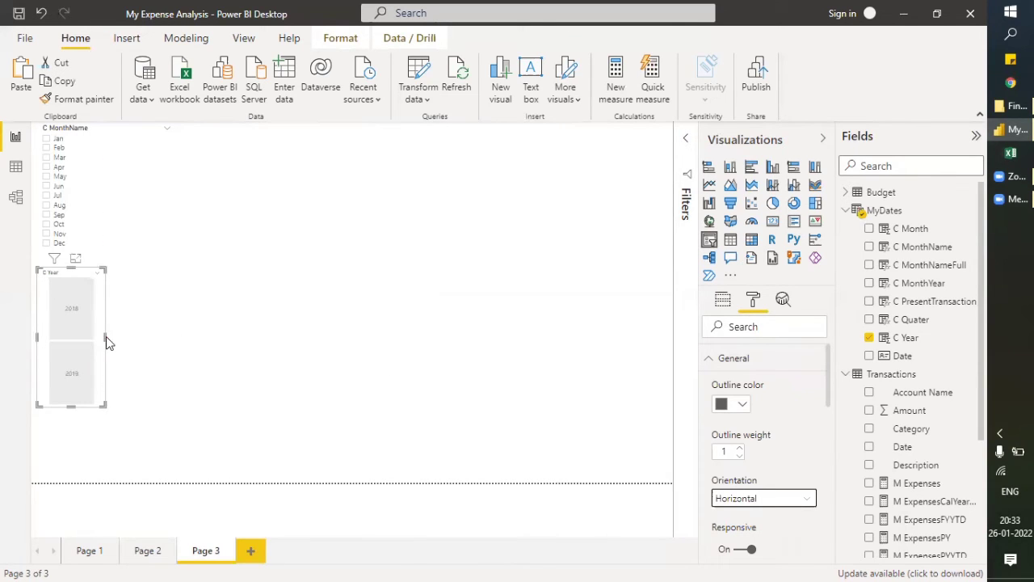
drag(99, 326, 671, 182)
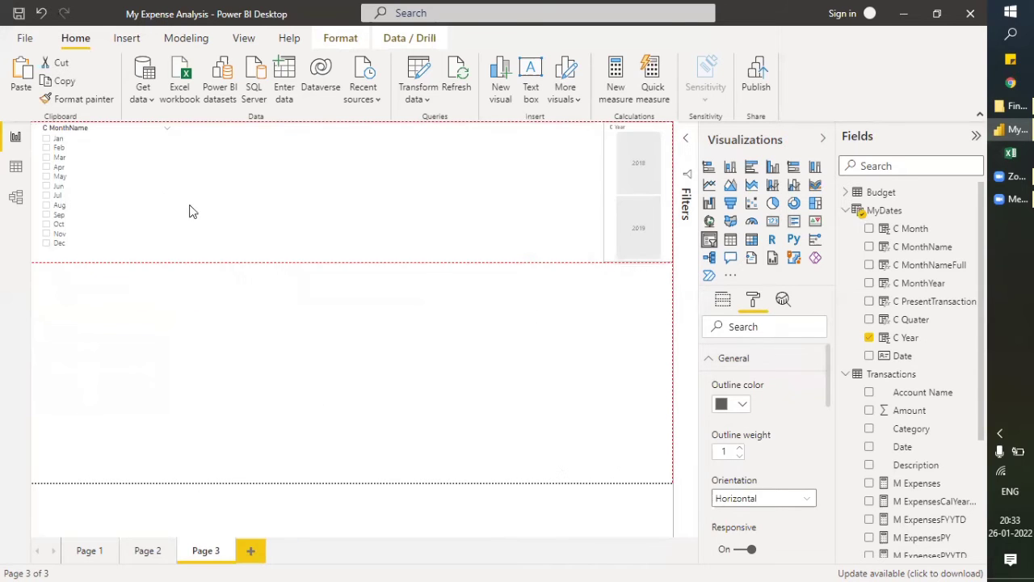
drag(86, 168, 648, 305)
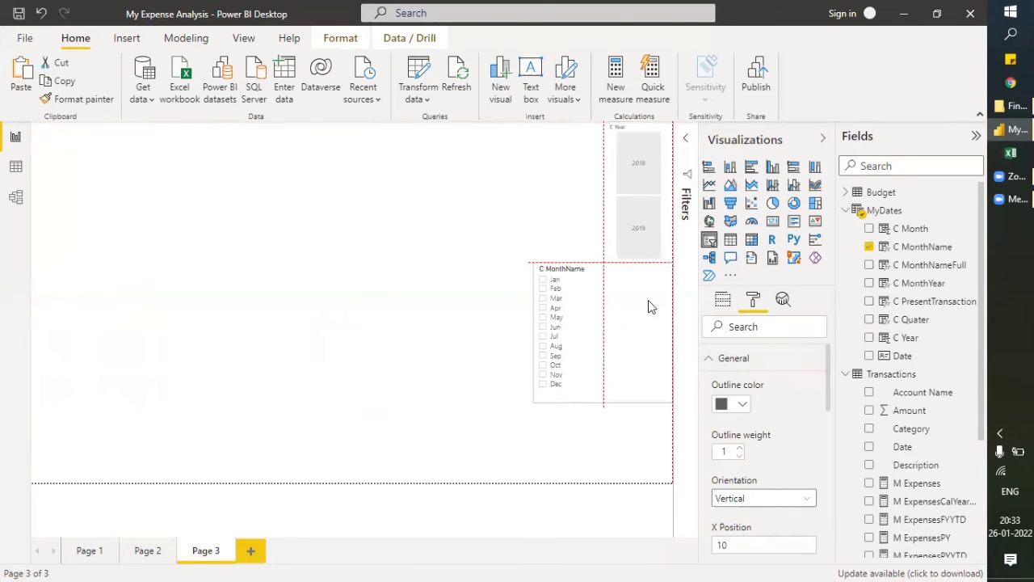
drag(535, 330, 619, 330)
click(483, 278)
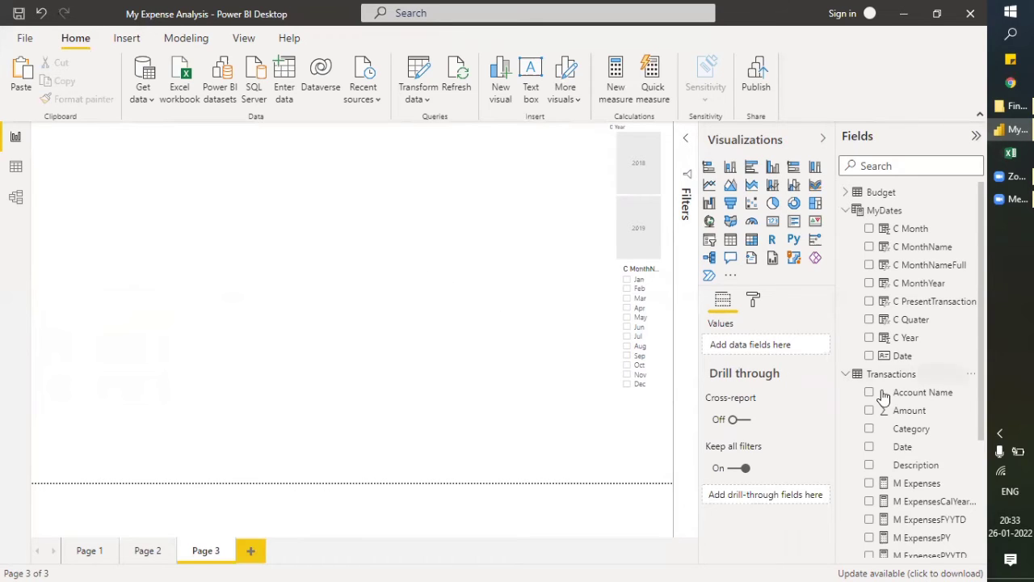
Examine the Budget table's fields and its category and budget rows, and return to the report page
scroll(911, 414, down, 4)
scroll(911, 413, up, 4)
click(849, 195)
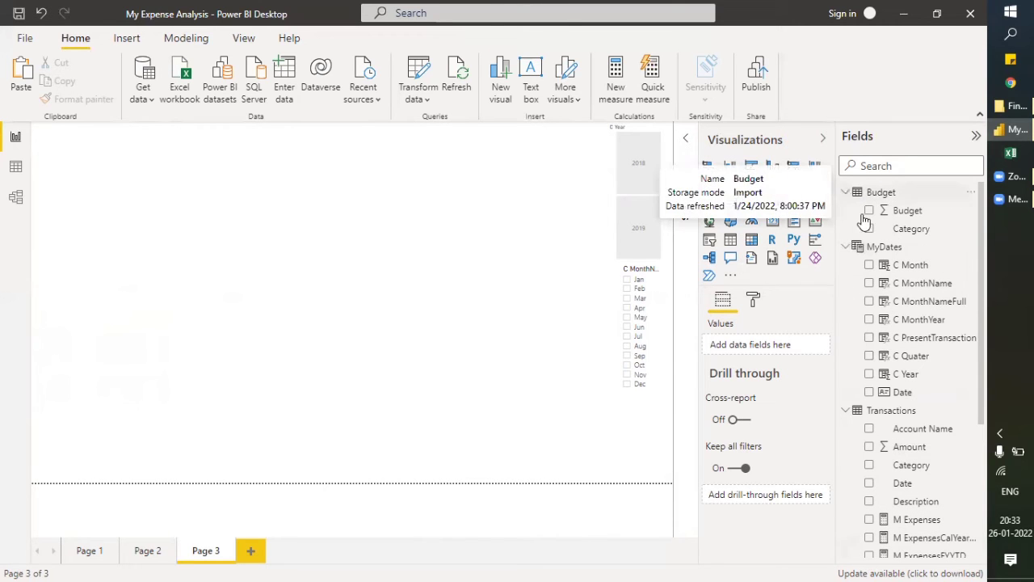
click(16, 167)
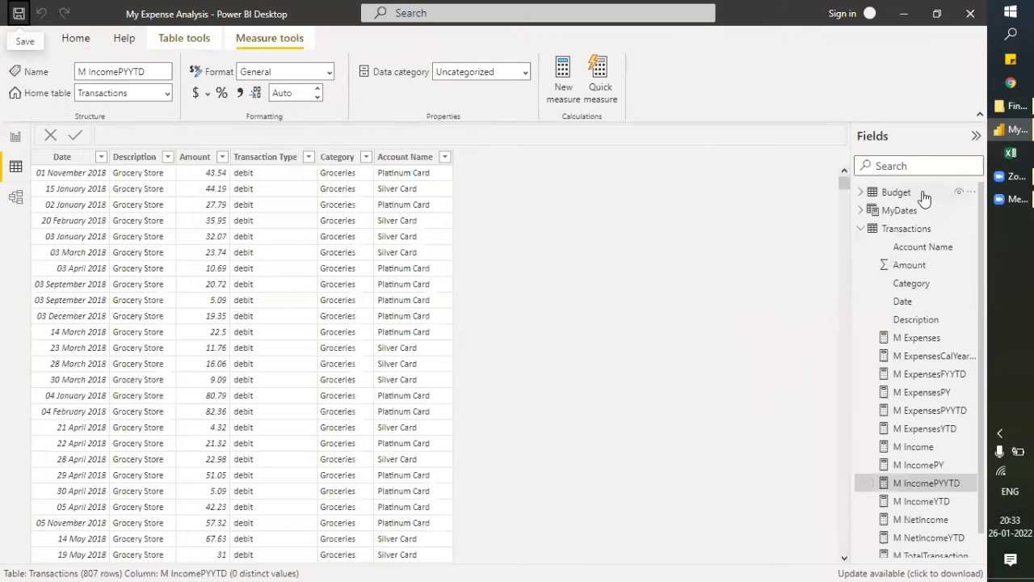
click(861, 193)
click(861, 193)
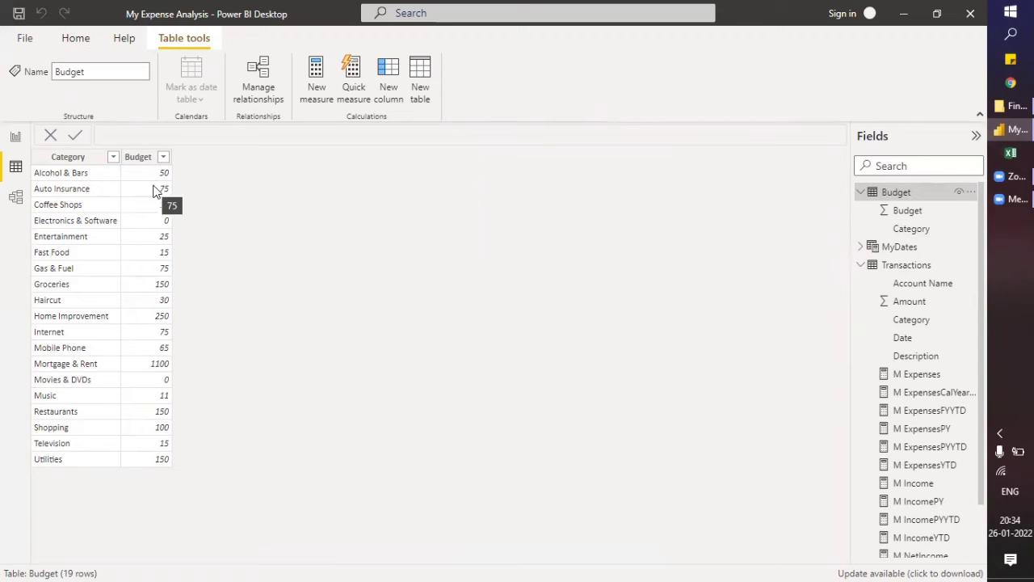
click(17, 137)
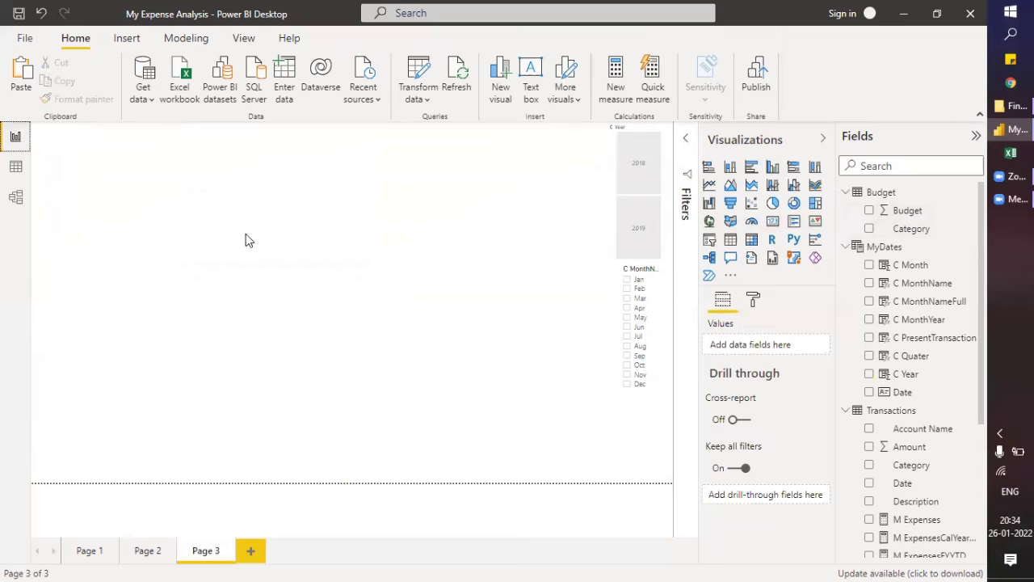
Create the measure M BudgetAmt = SUM(Budget[Budget]) in the Budget table
click(882, 192)
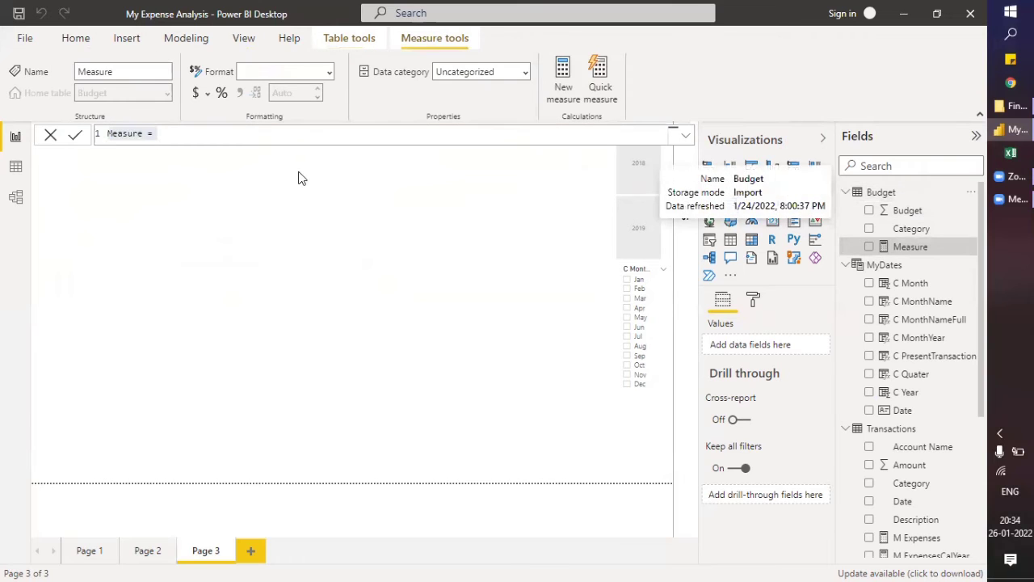
text(M BudgetAm)
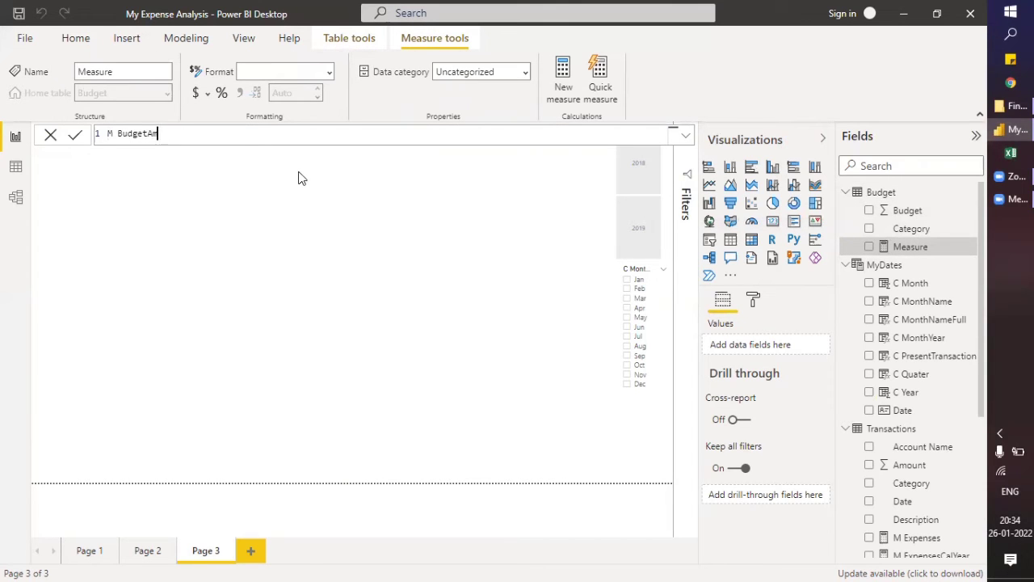
text(t = SUM()
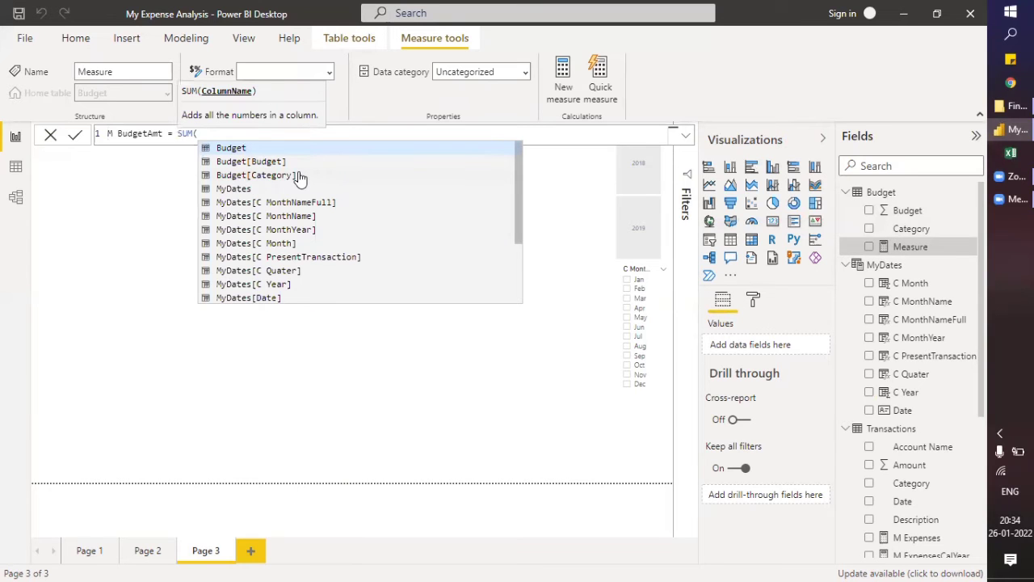
key(Down)
key(Tab)
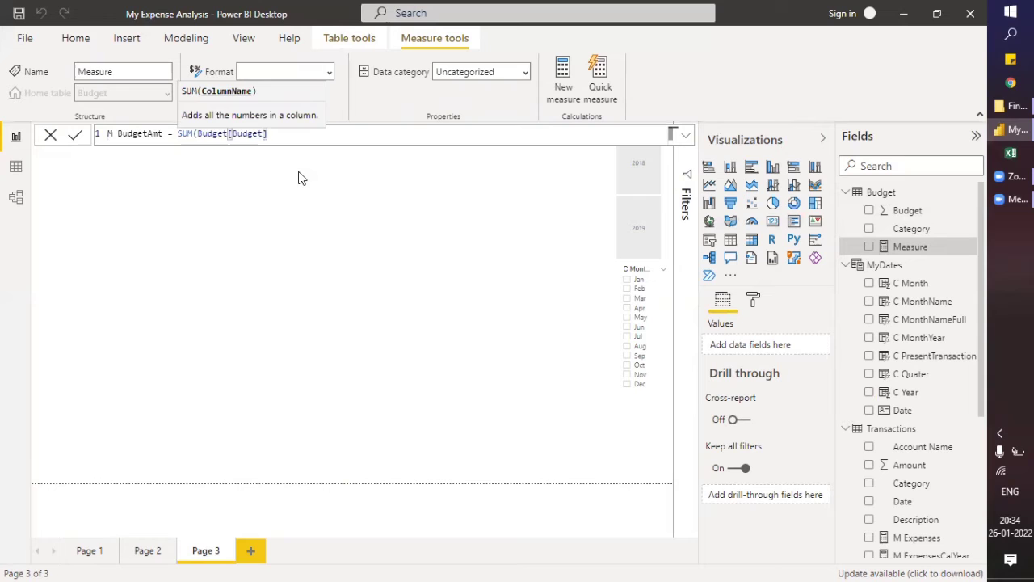
text())
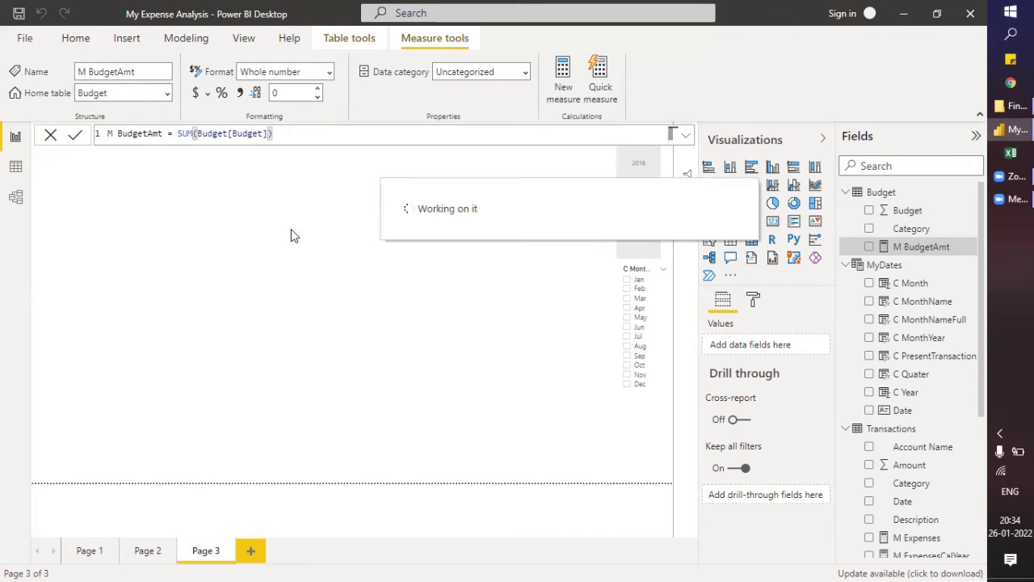
click(236, 236)
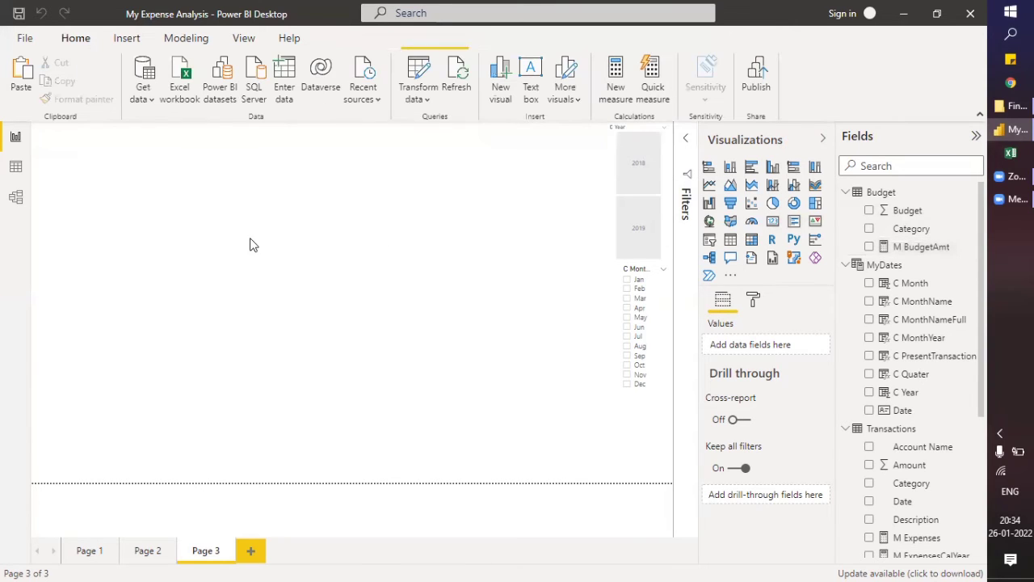
Add a table visual with the Budget table's Category and M BudgetAmt, and widen it
click(730, 240)
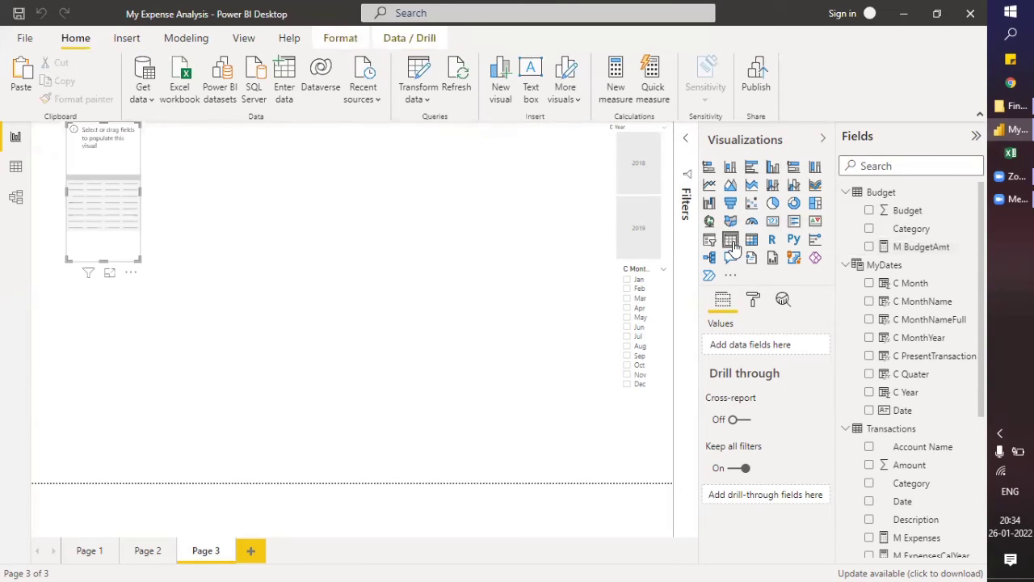
click(868, 228)
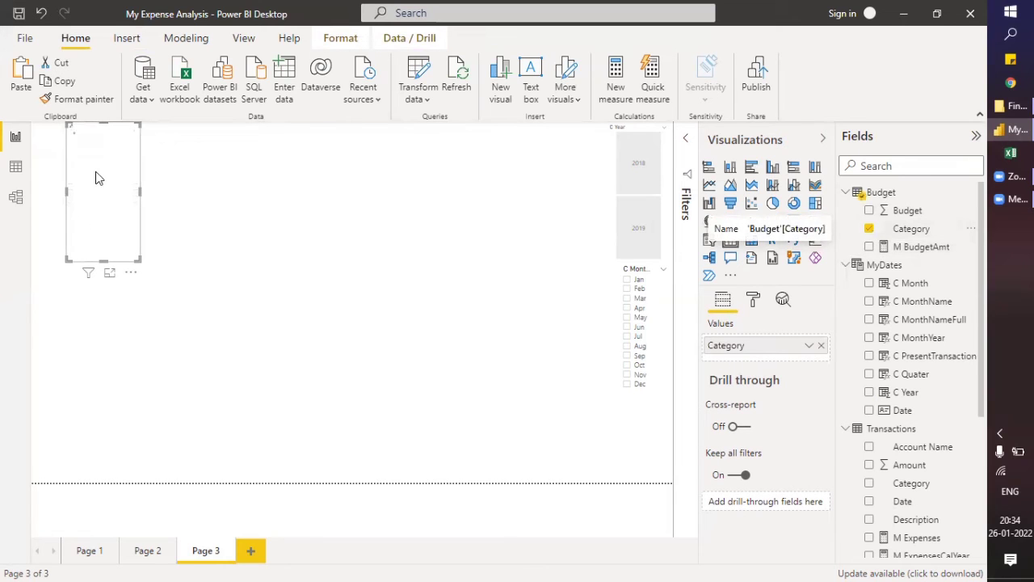
drag(141, 191, 257, 193)
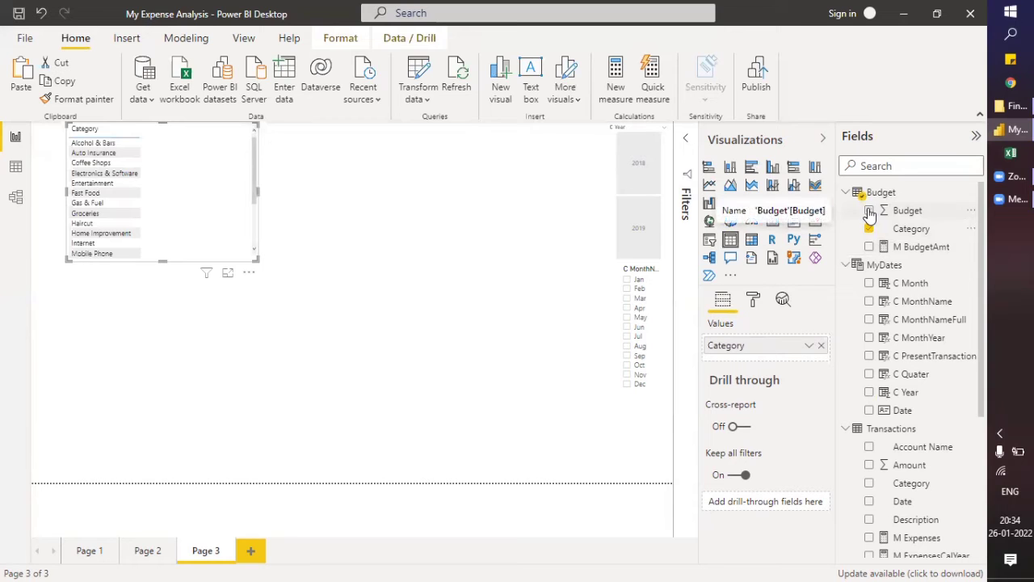
click(870, 246)
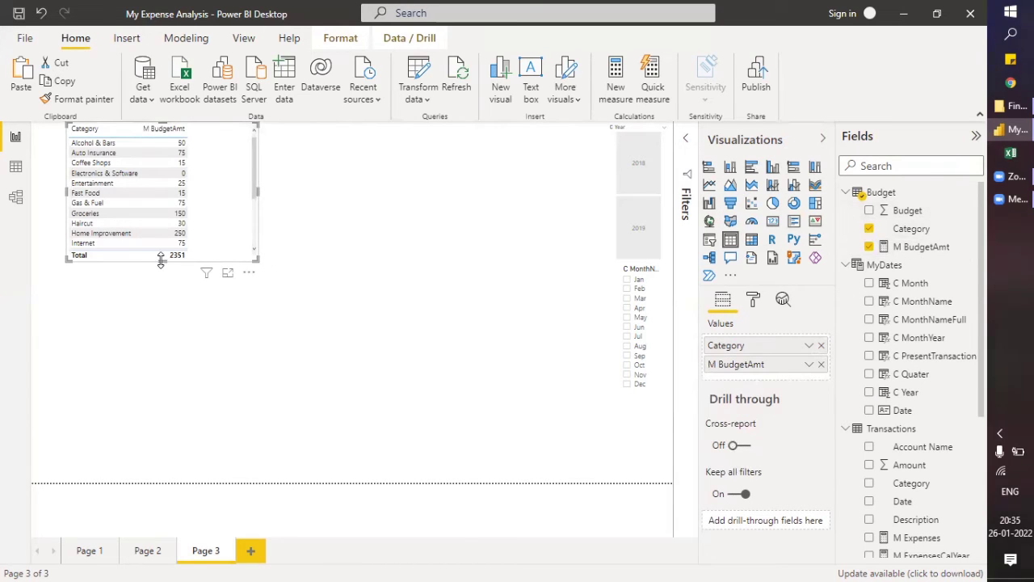
Resize the budget table's height to fit all categories and move it to the page's upper-left corner
drag(161, 258, 158, 300)
drag(145, 383, 175, 382)
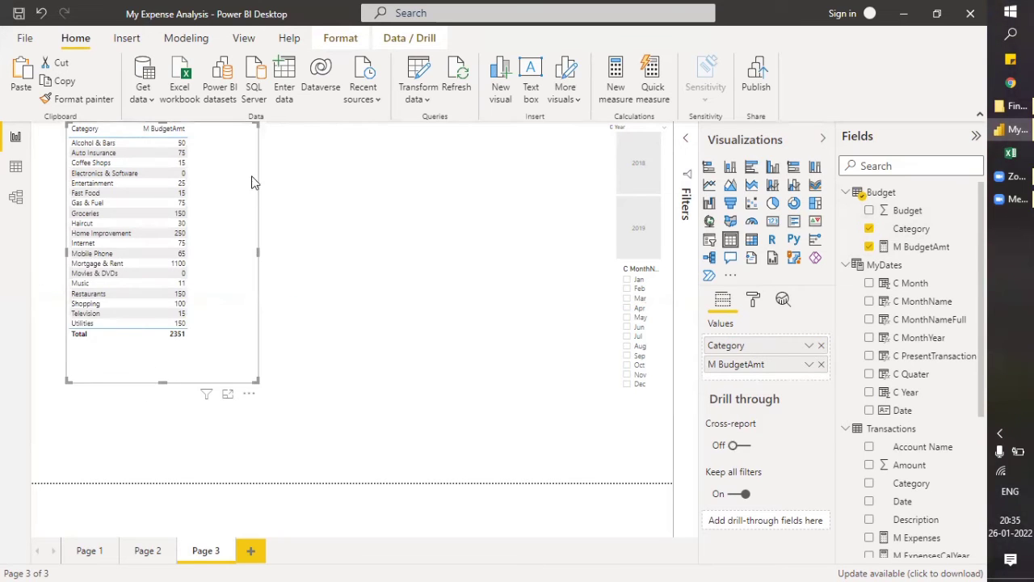
drag(237, 181, 202, 170)
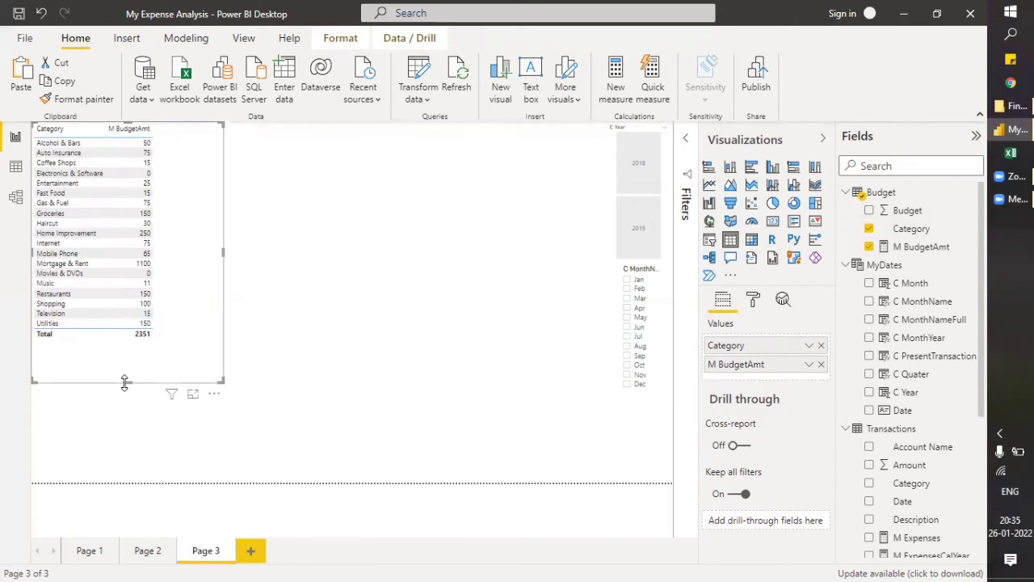
drag(122, 373, 123, 351)
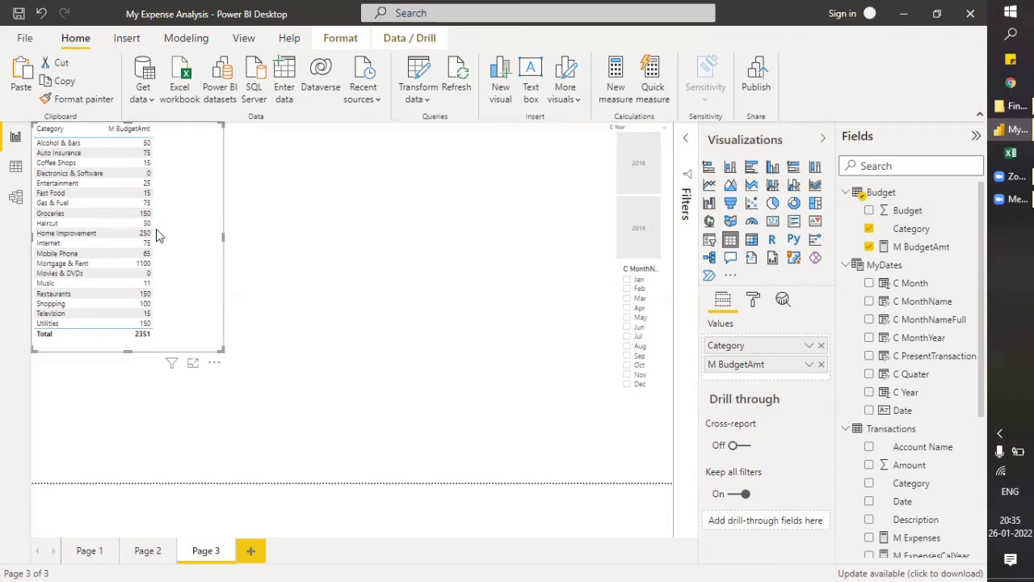
Add C MonthName as the first column of the budget table, extend the table to full page height, and sort it by month
click(869, 301)
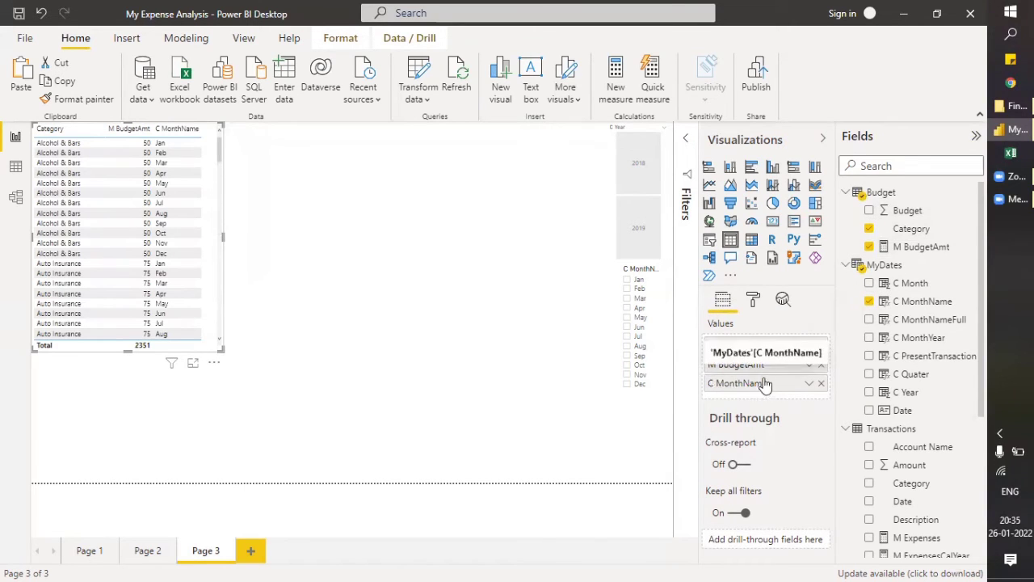
drag(758, 349, 759, 348)
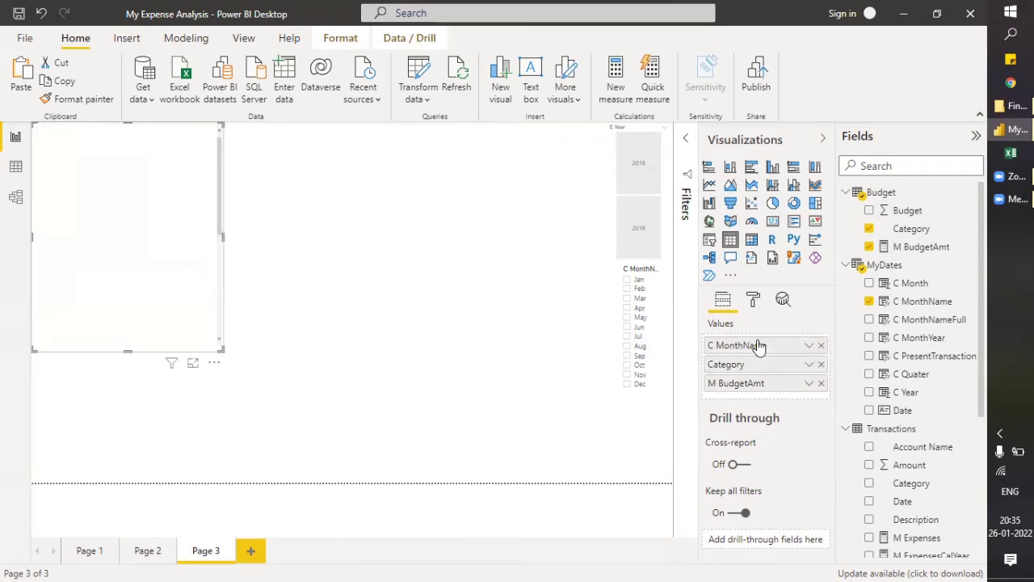
drag(218, 348, 231, 488)
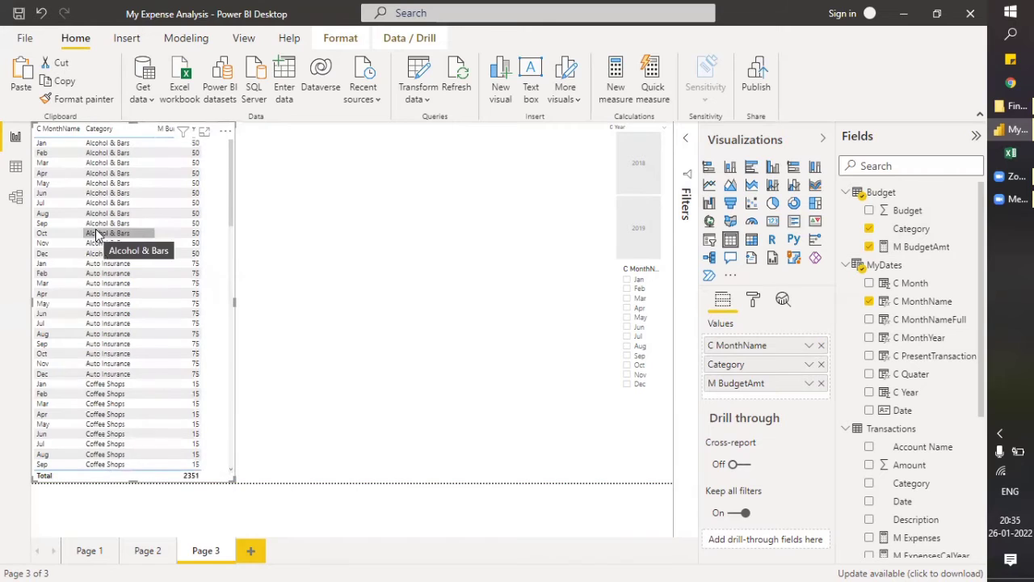
click(54, 133)
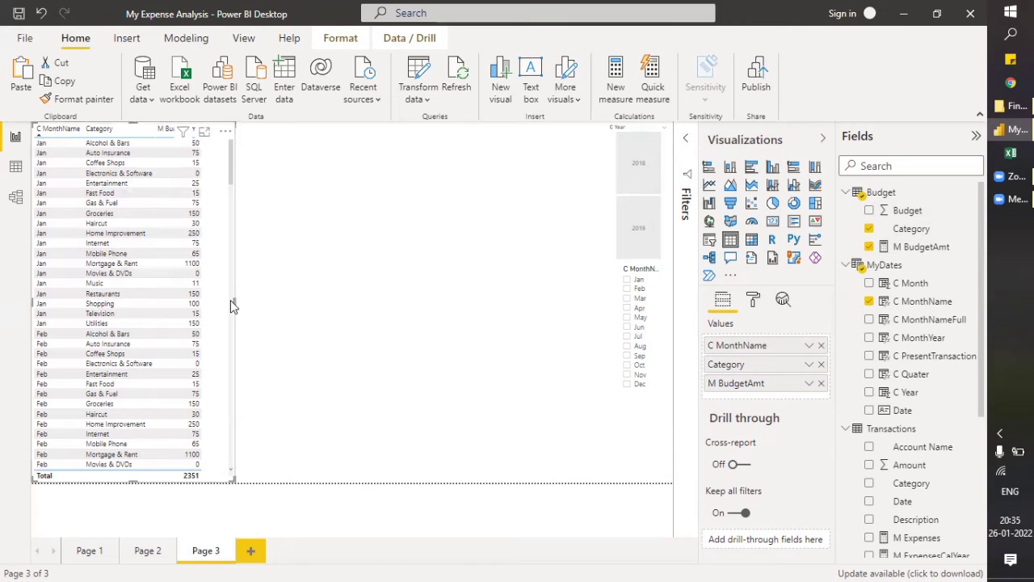
Narrow the budget table on Page 3 slightly and deselect it
mouse_move(232, 301)
mouse_down()
mouse_move(219, 305)
mouse_move(228, 306)
mouse_up()
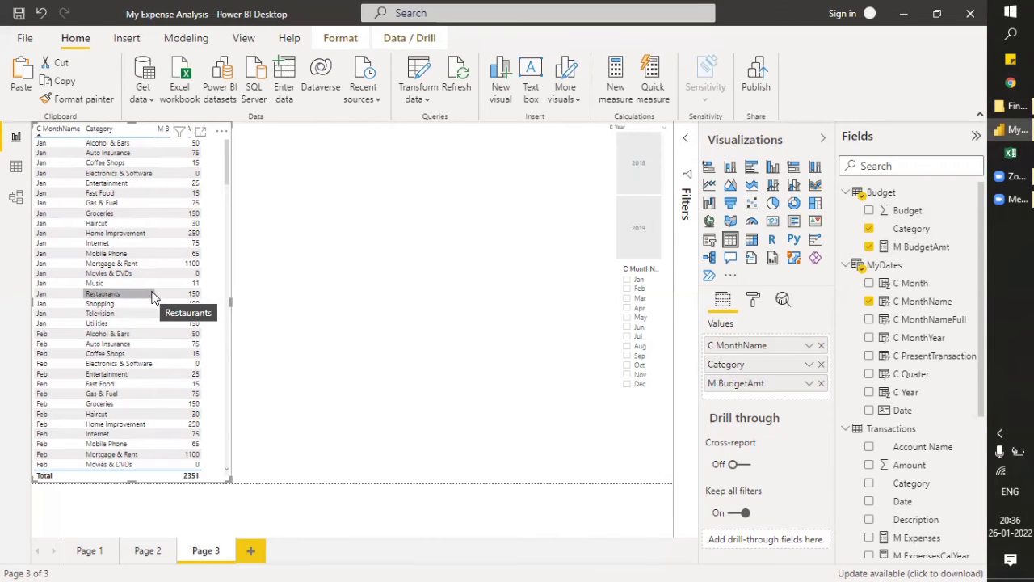
click(381, 269)
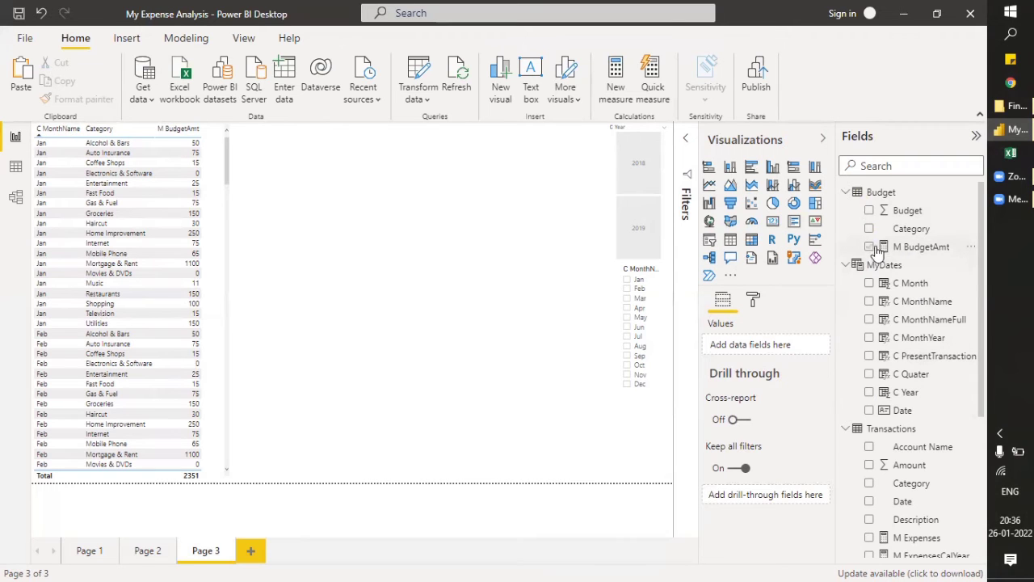
In the model view, create an empty one-column table named #MyMeasures and load it into the model
scroll(889, 399, down, 3)
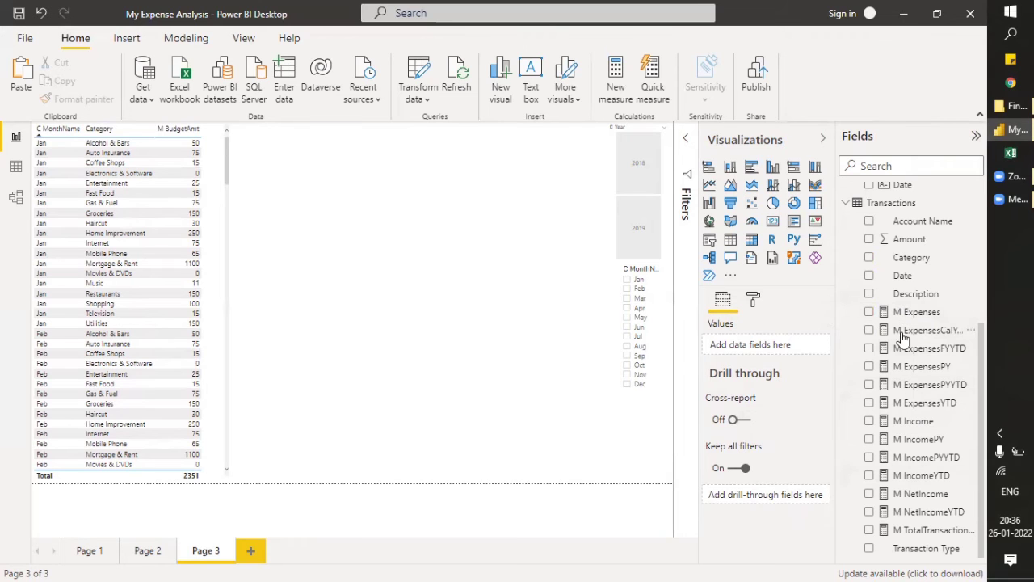
click(16, 197)
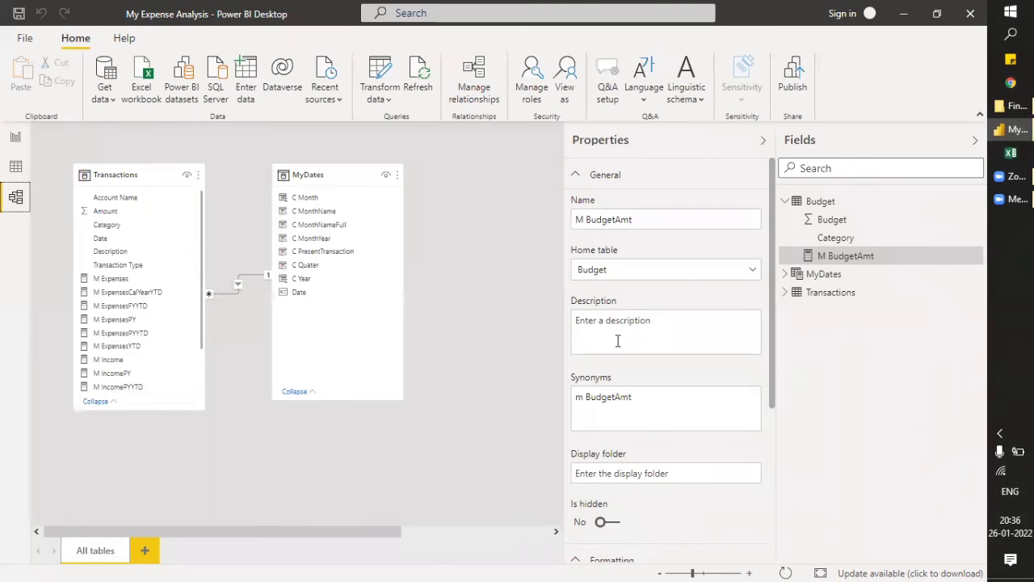
click(785, 292)
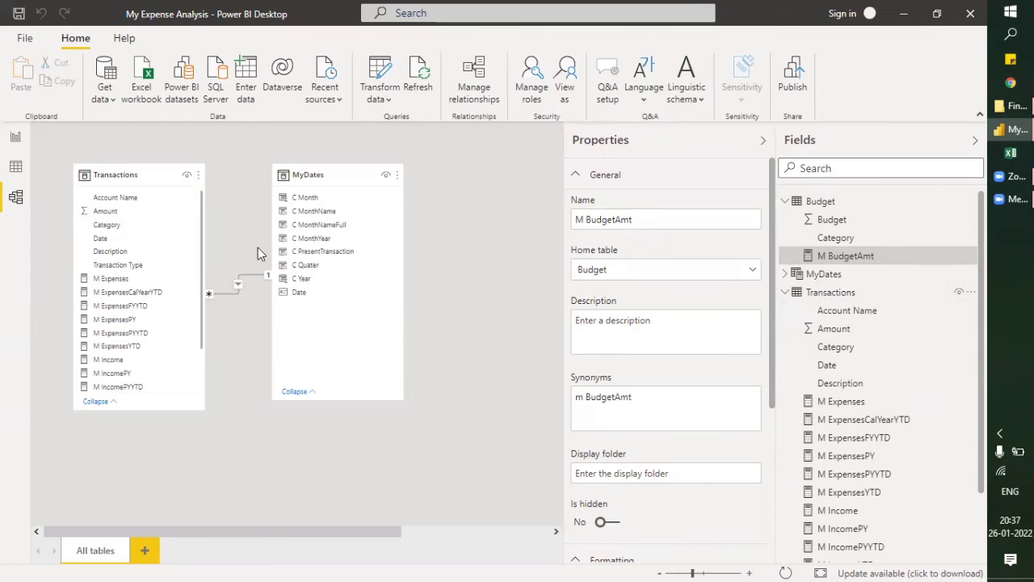
click(247, 92)
click(247, 92)
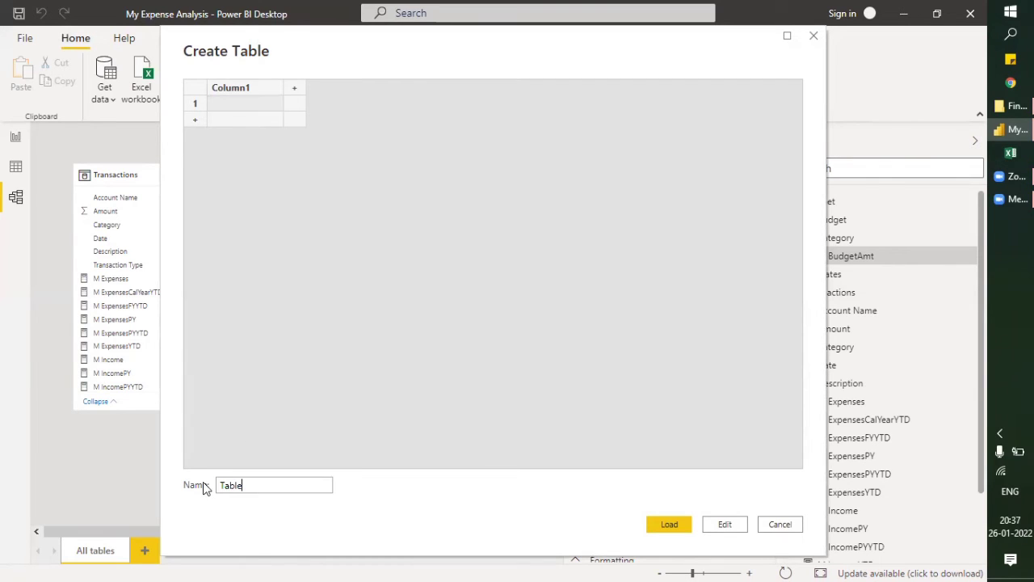
drag(259, 482, 216, 488)
text(#MyMeasures)
drag(218, 488, 289, 491)
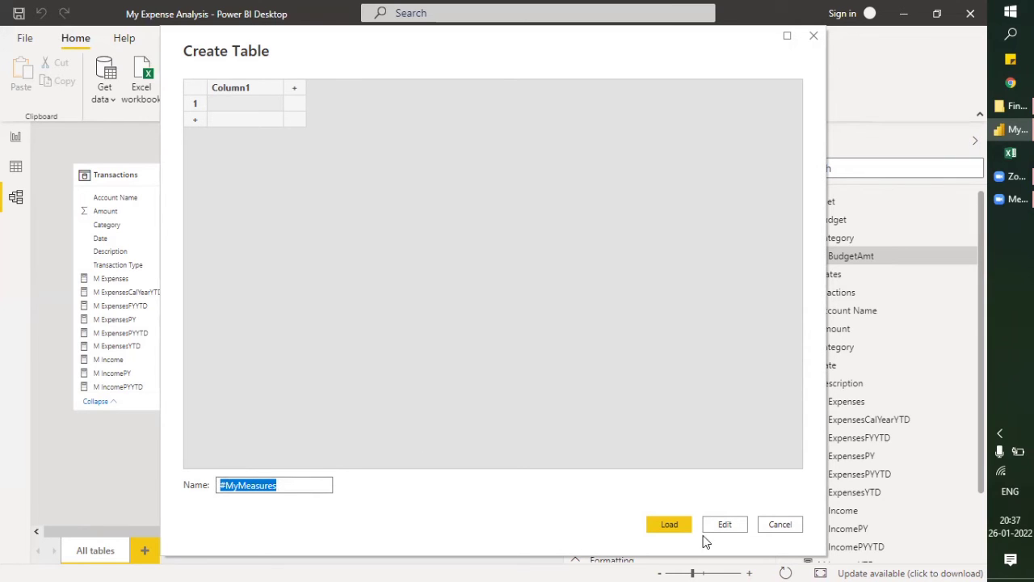
click(676, 521)
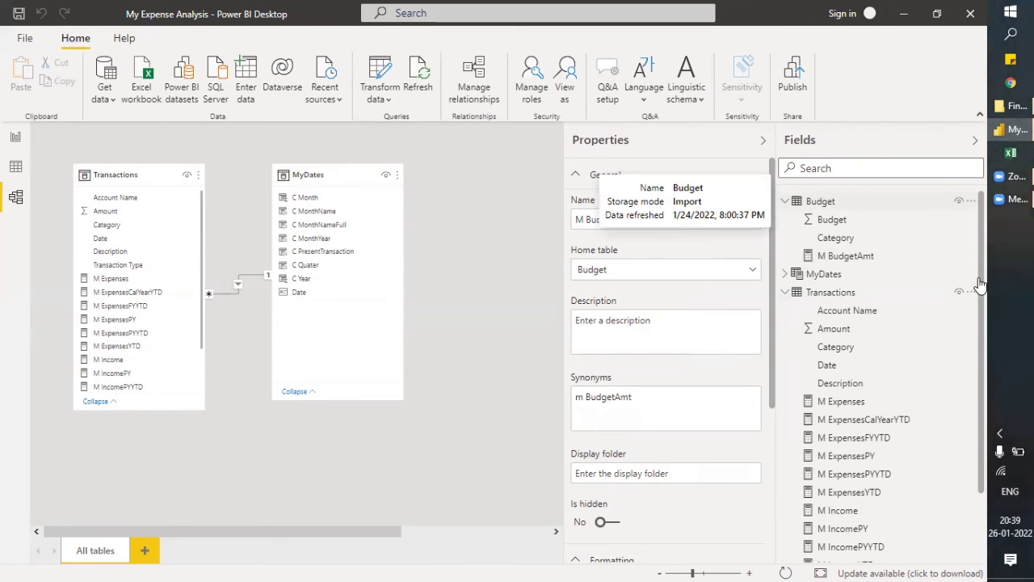
Hide Column1 of the #MyMeasures table from report view and make the table visible again
click(980, 517)
drag(979, 551, 962, 300)
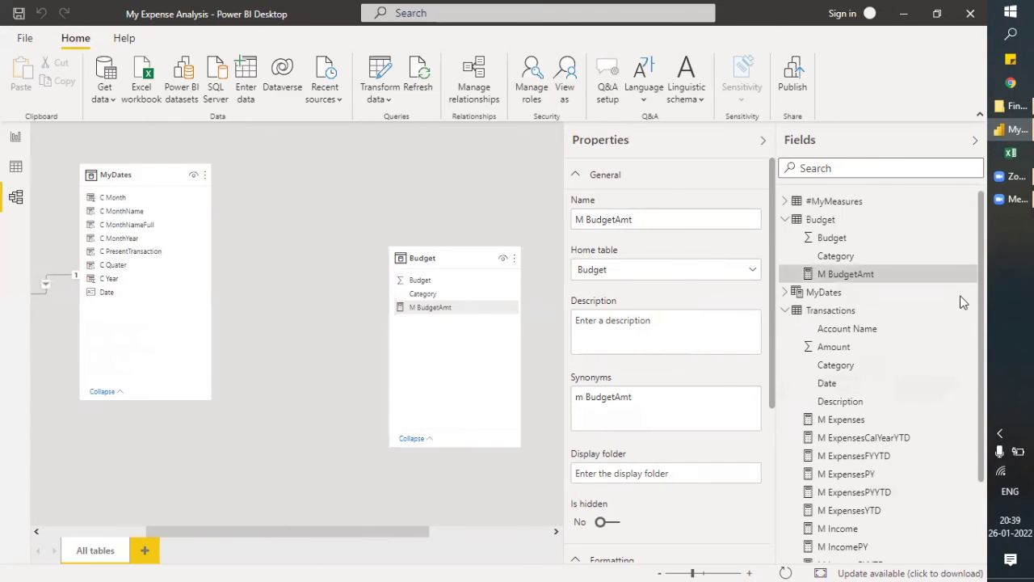
click(784, 222)
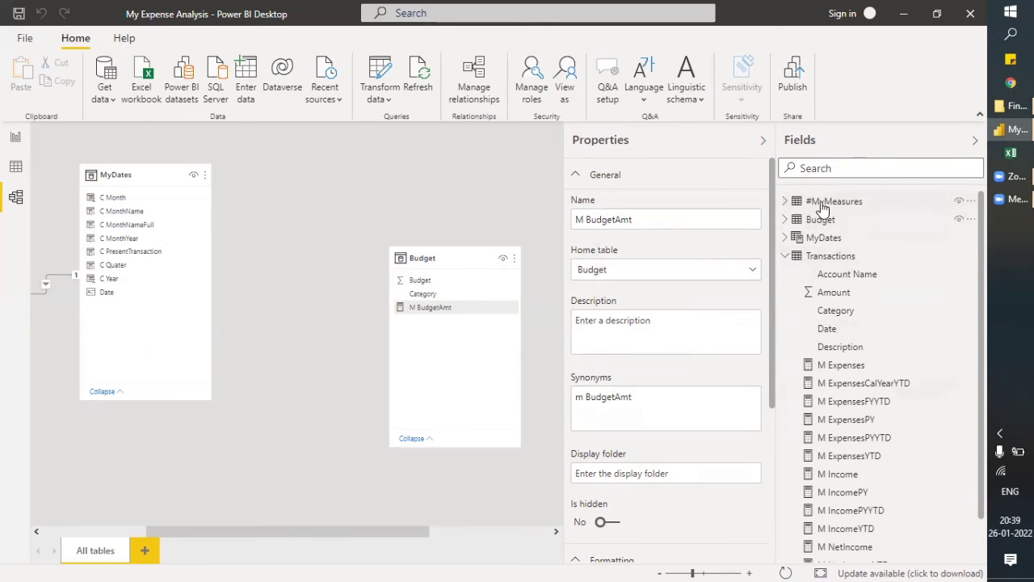
click(787, 202)
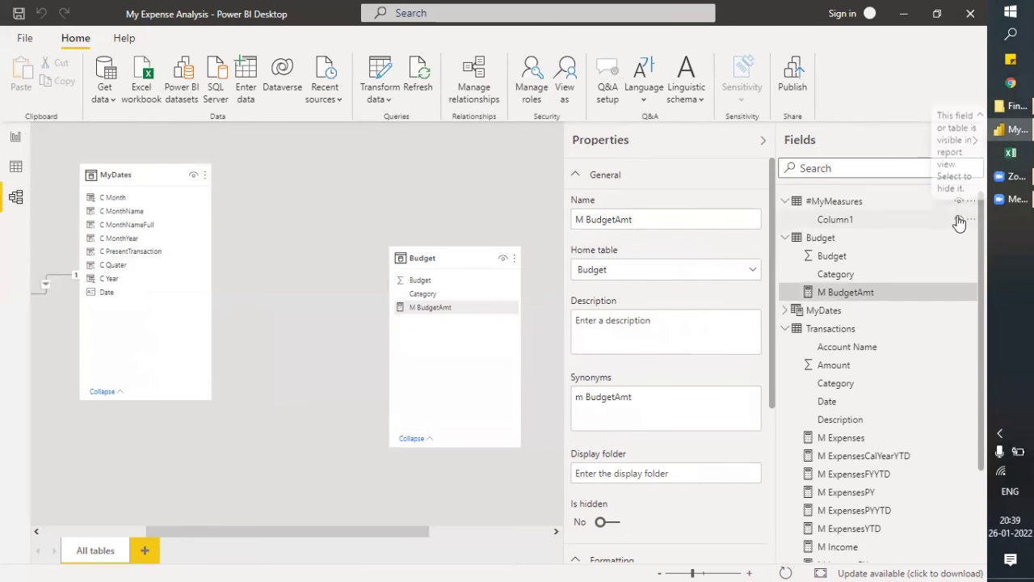
click(957, 223)
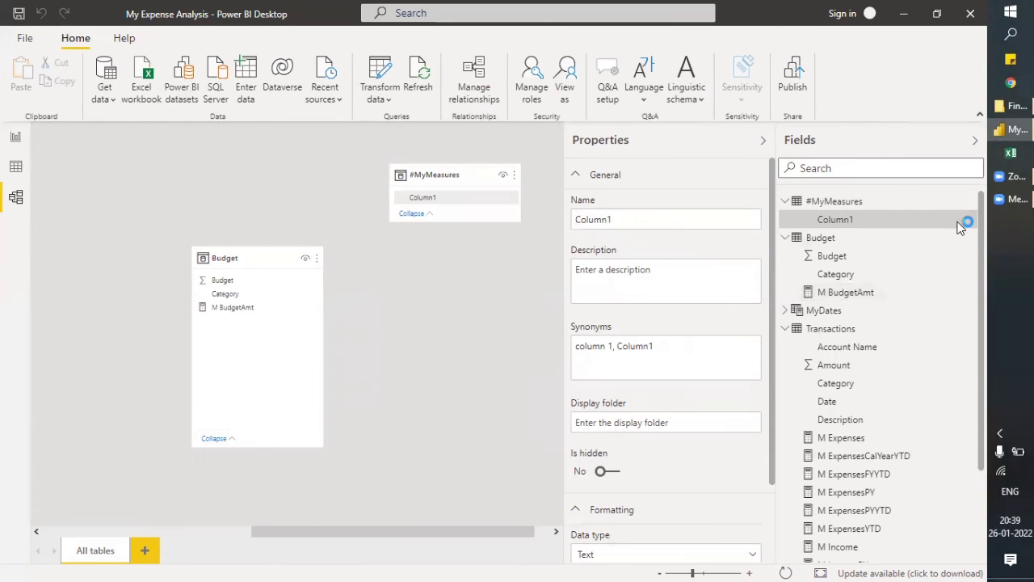
click(944, 218)
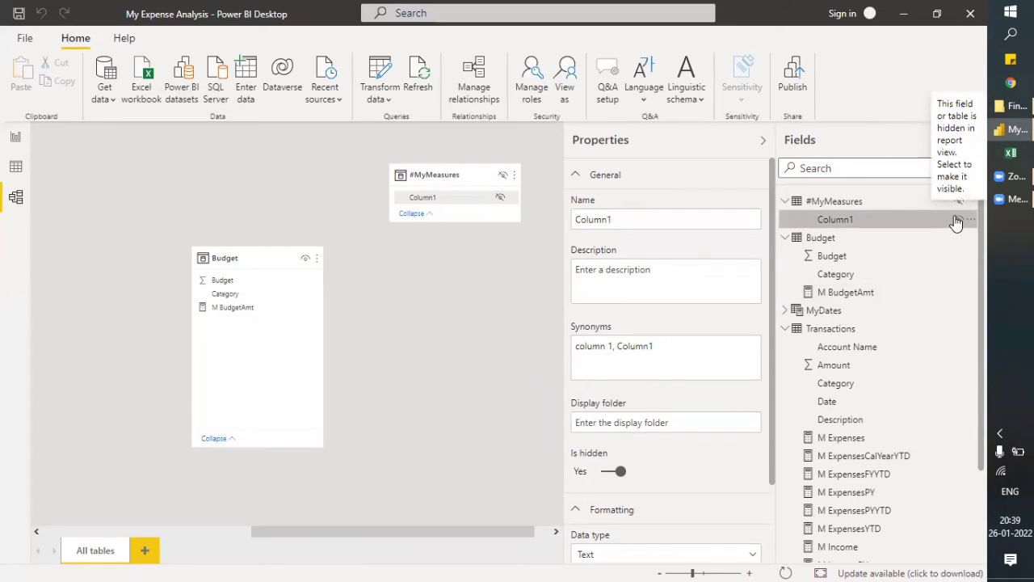
click(958, 203)
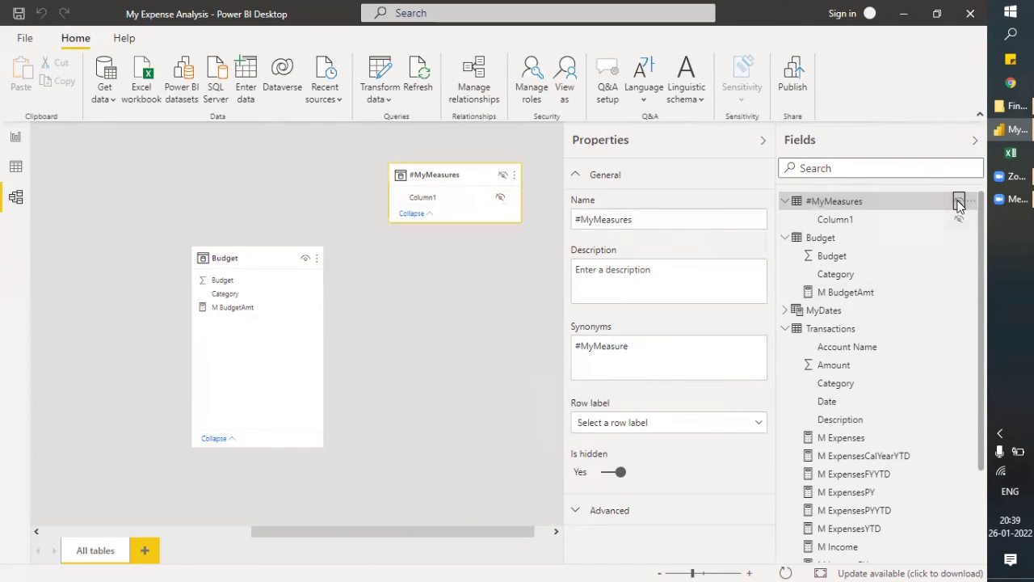
click(959, 201)
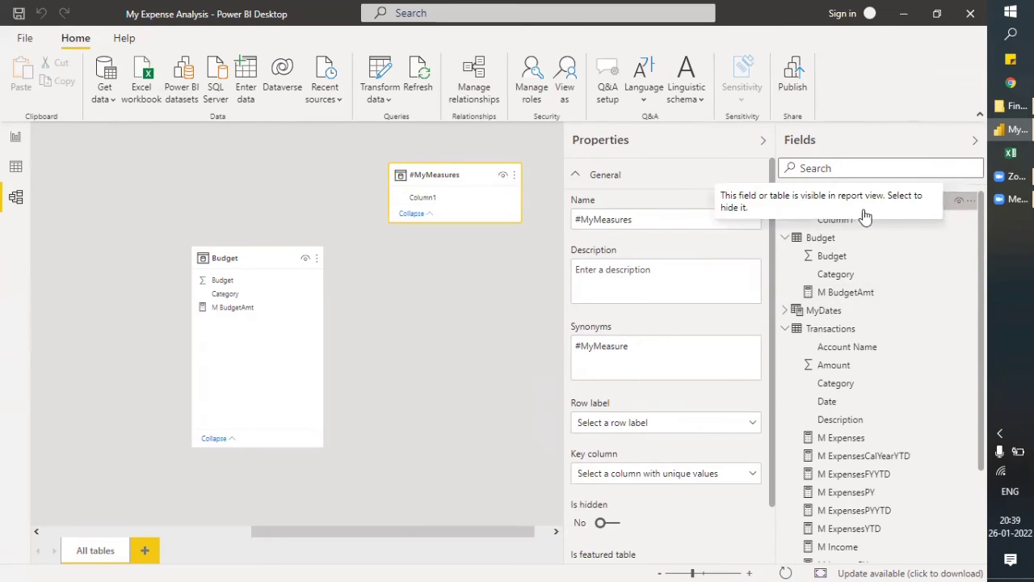
Arrange the model diagram with Budget beside MyDates and a shortened #MyMeasures table below the other tables
drag(453, 220, 454, 346)
drag(242, 282, 62, 175)
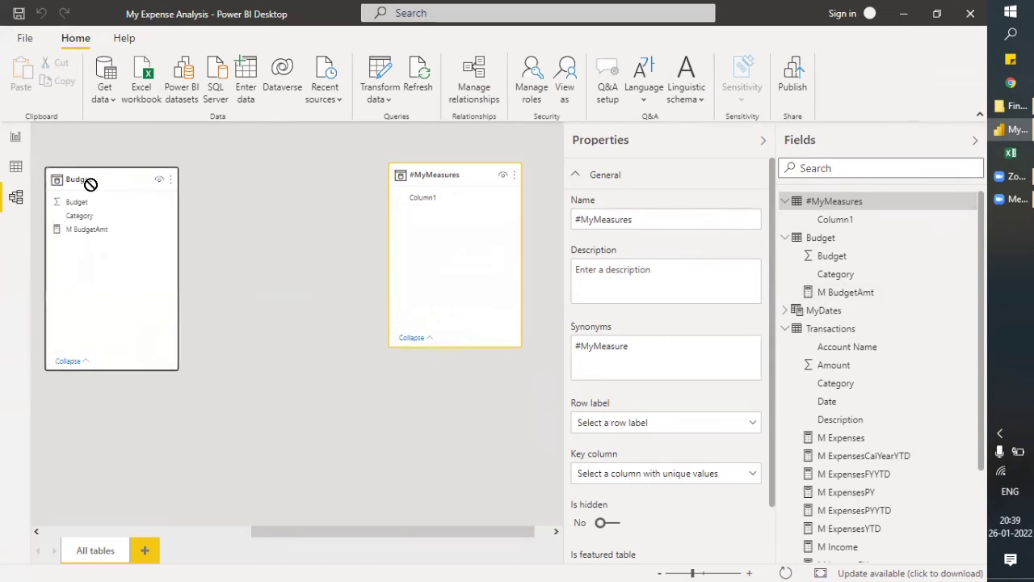
drag(461, 173, 291, 306)
drag(274, 491, 280, 350)
drag(288, 304, 262, 458)
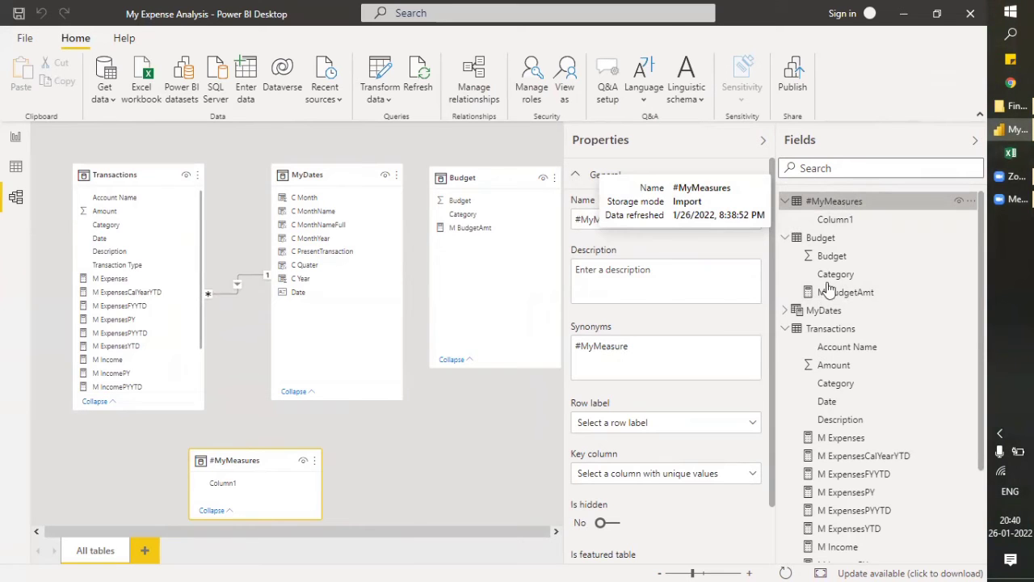
Change the home table of the M Expenses measure from Transactions to #MyMeasures
click(829, 332)
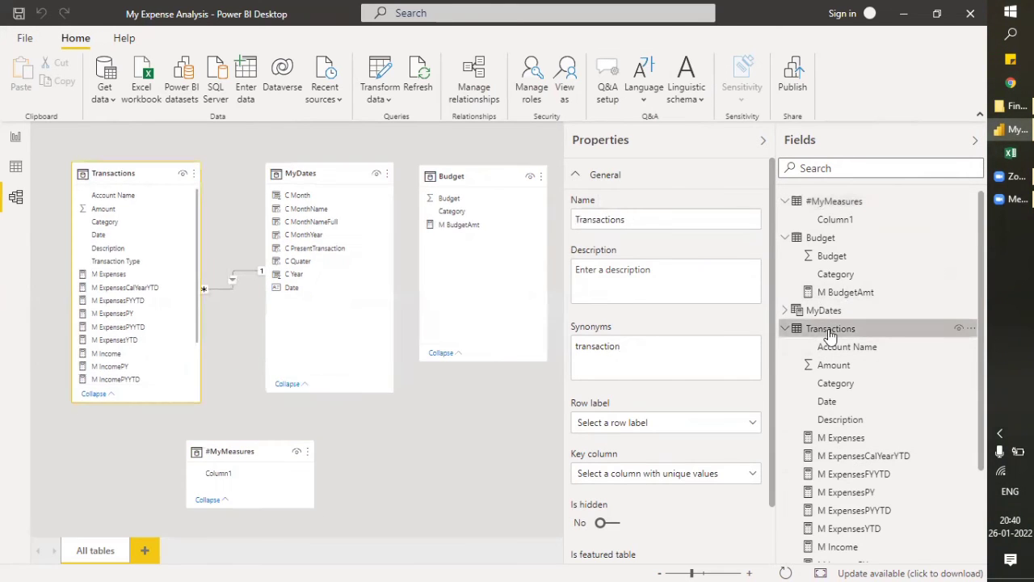
click(842, 441)
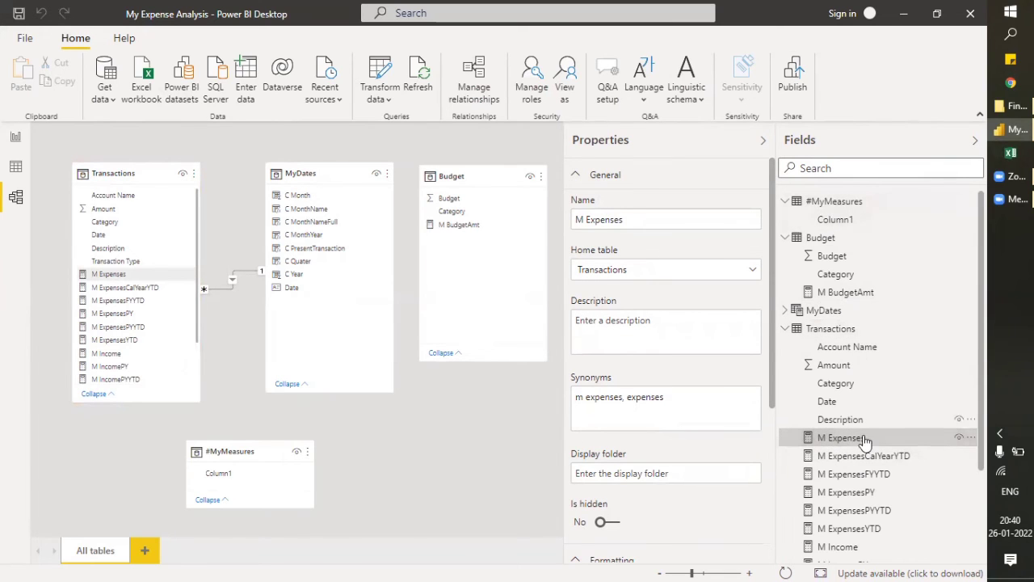
click(634, 218)
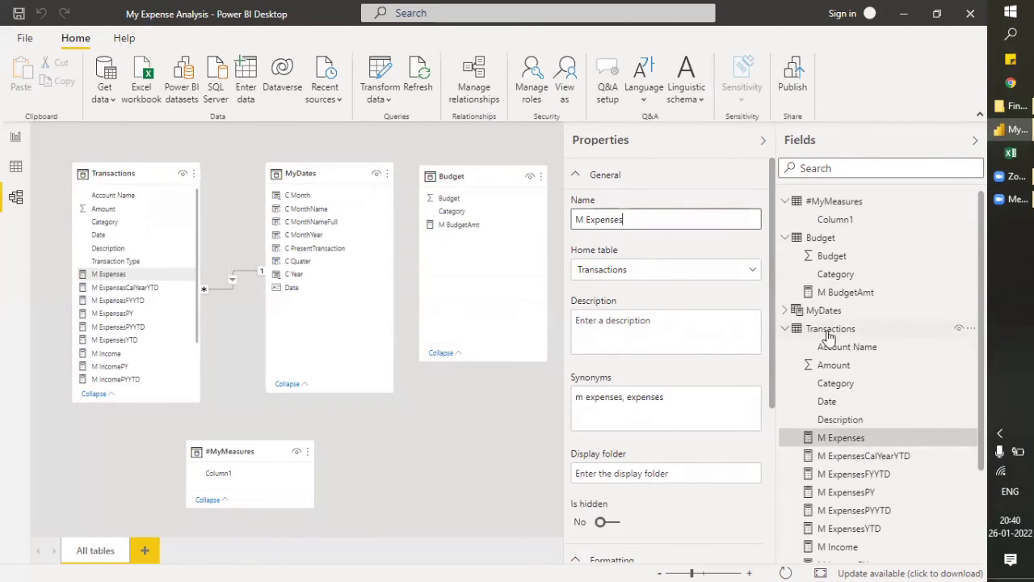
click(752, 272)
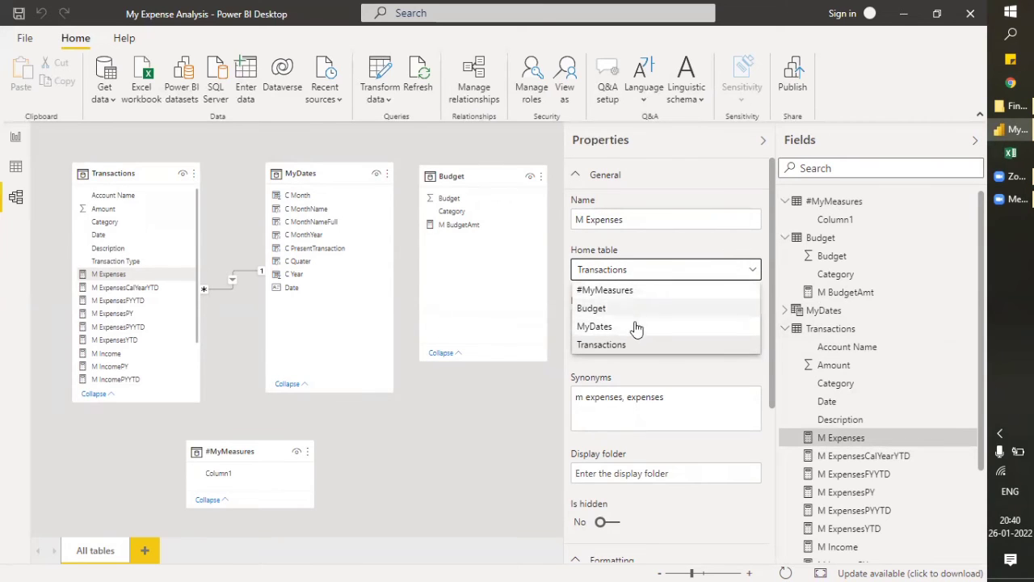
click(630, 290)
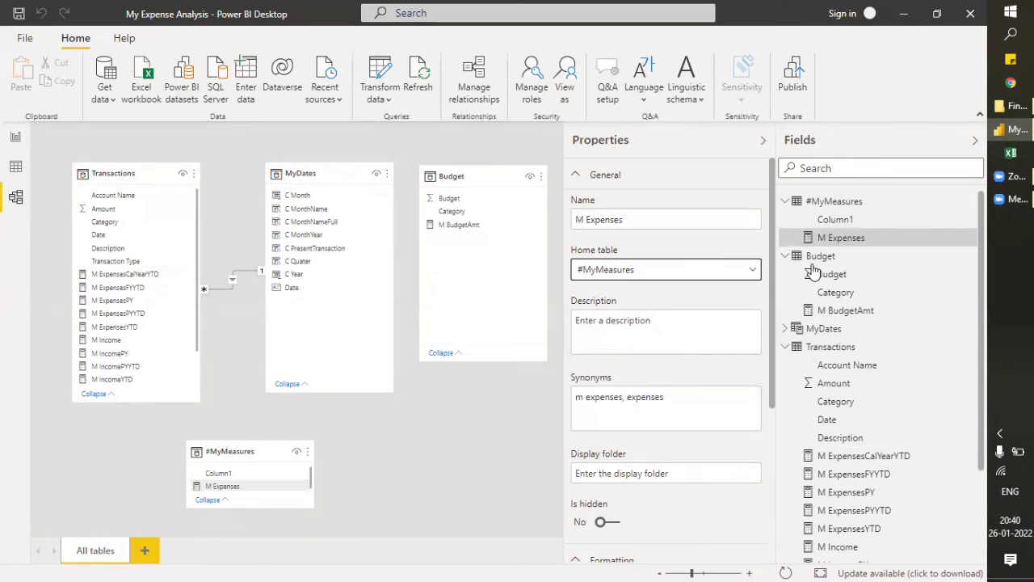
Set #MyMeasures as the home table of the M ExpensesCalYearYTD and M ExpensesFYYTD measures
click(854, 458)
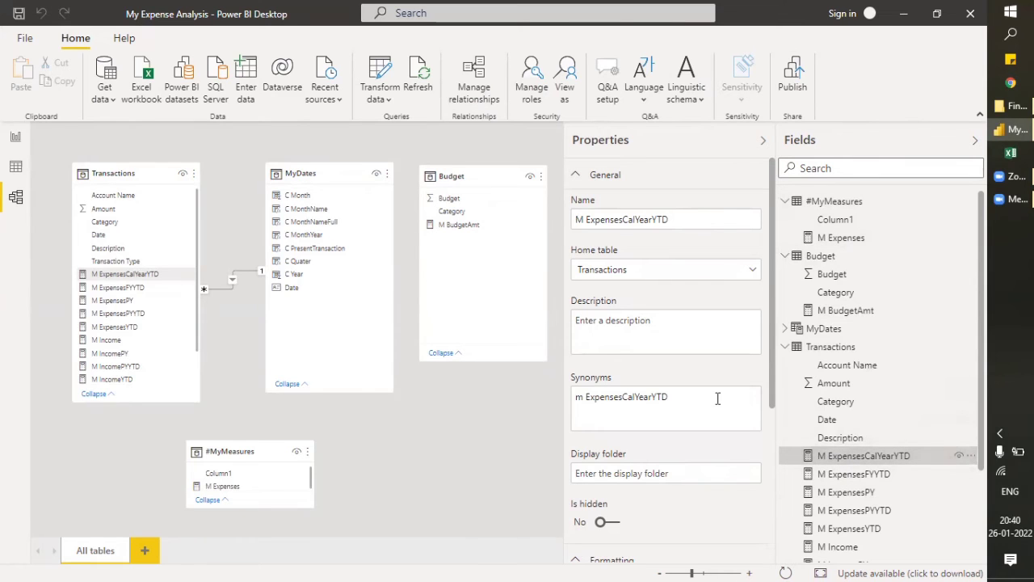
click(656, 268)
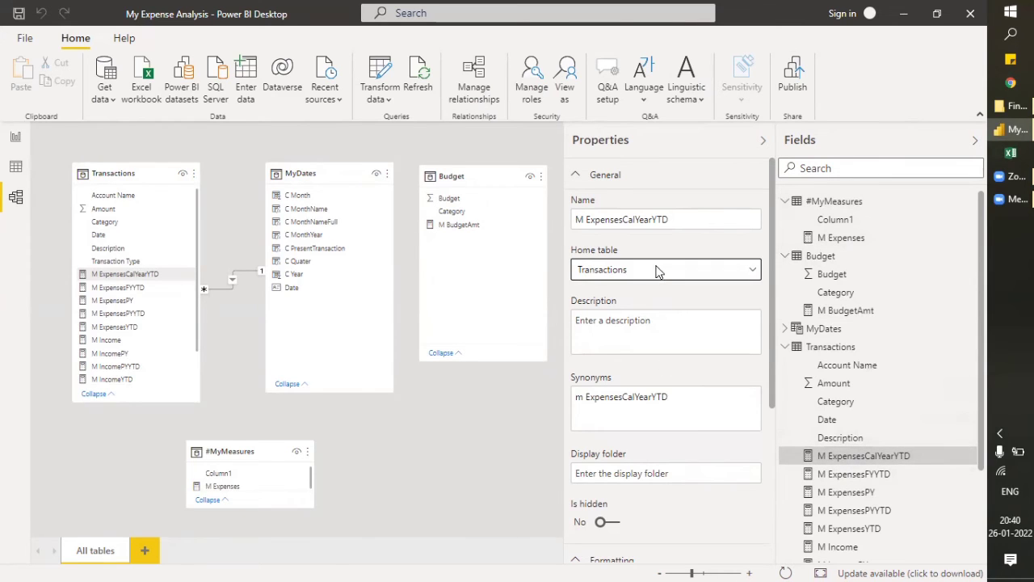
click(636, 296)
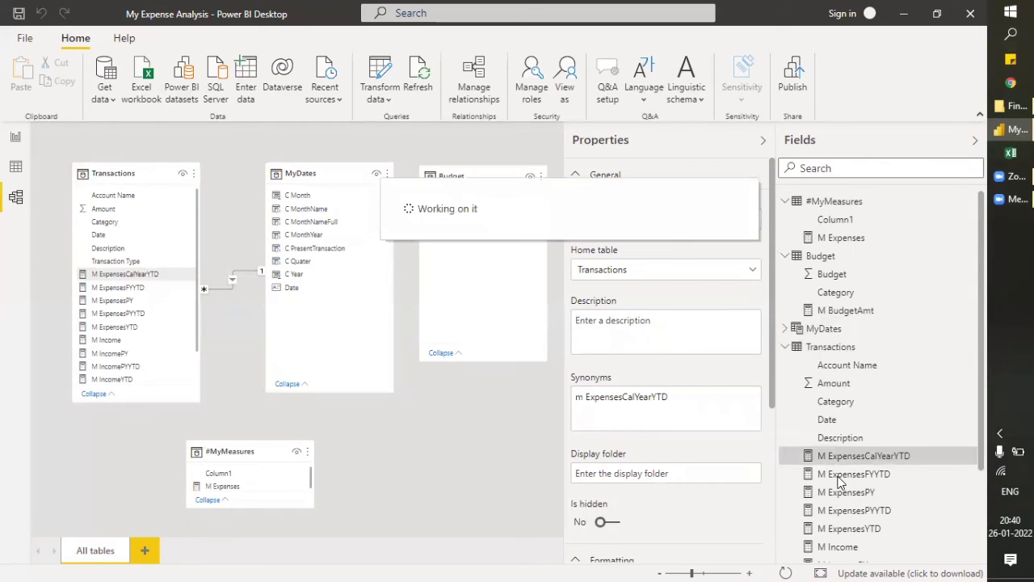
click(843, 475)
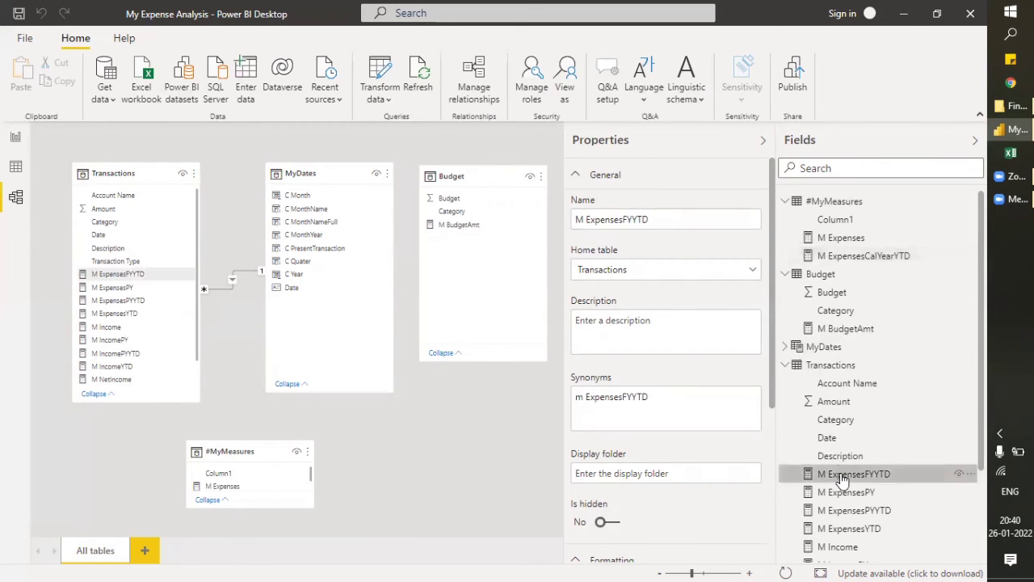
click(650, 273)
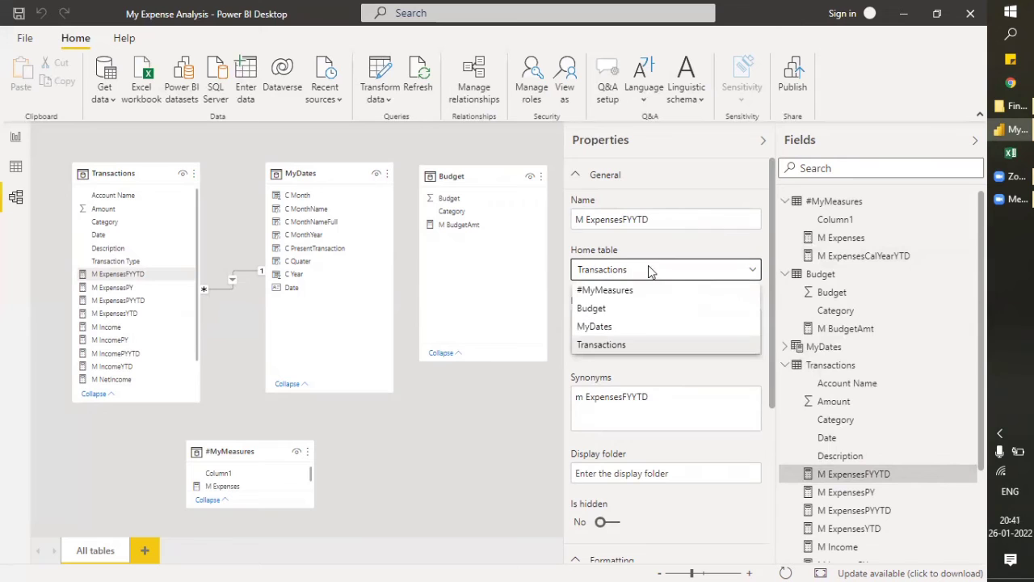
click(638, 293)
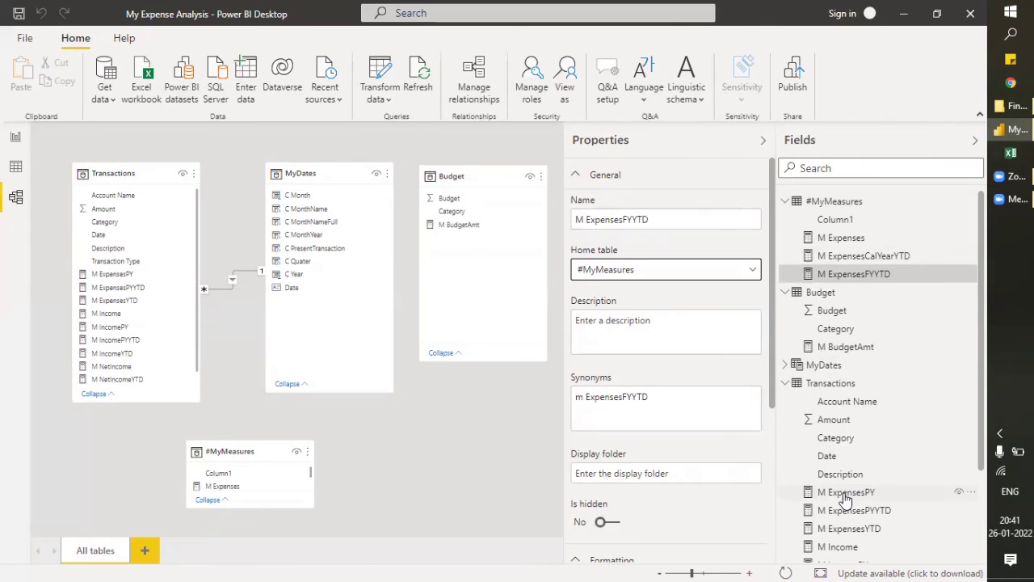
Set #MyMeasures as the home table of the M ExpensesPY and M ExpensesPYYTD measures
click(842, 496)
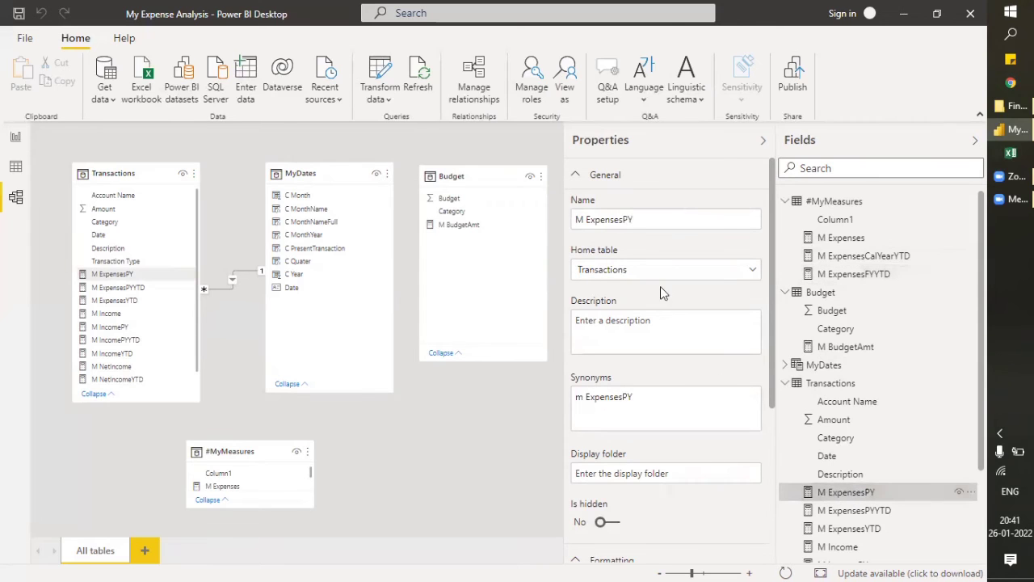
click(638, 273)
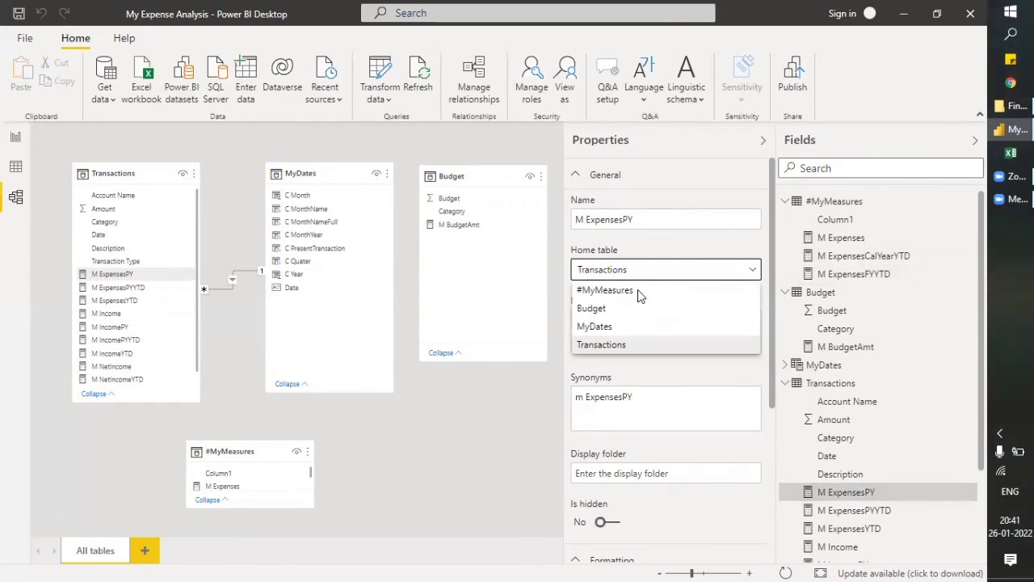
click(622, 292)
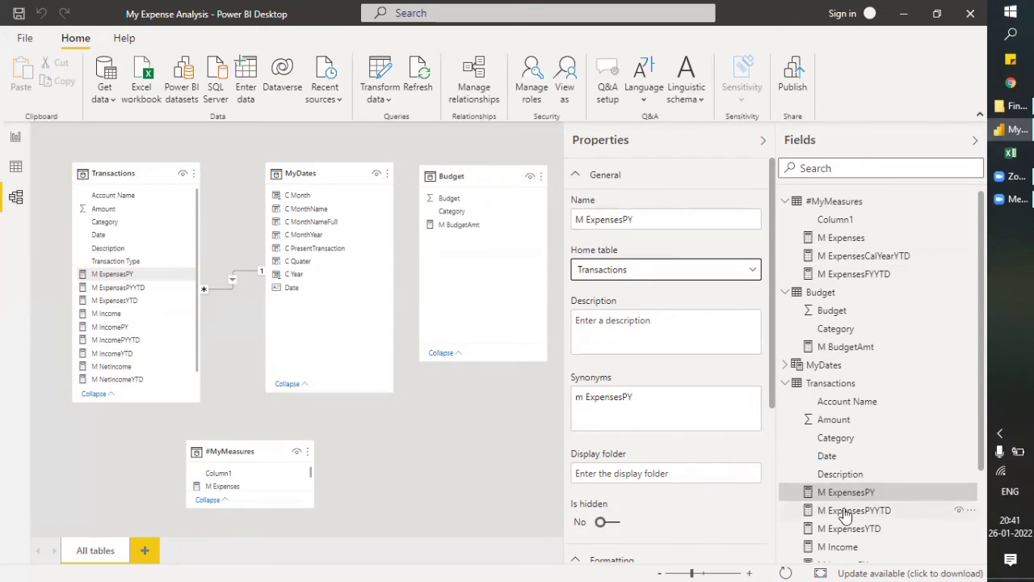
click(845, 511)
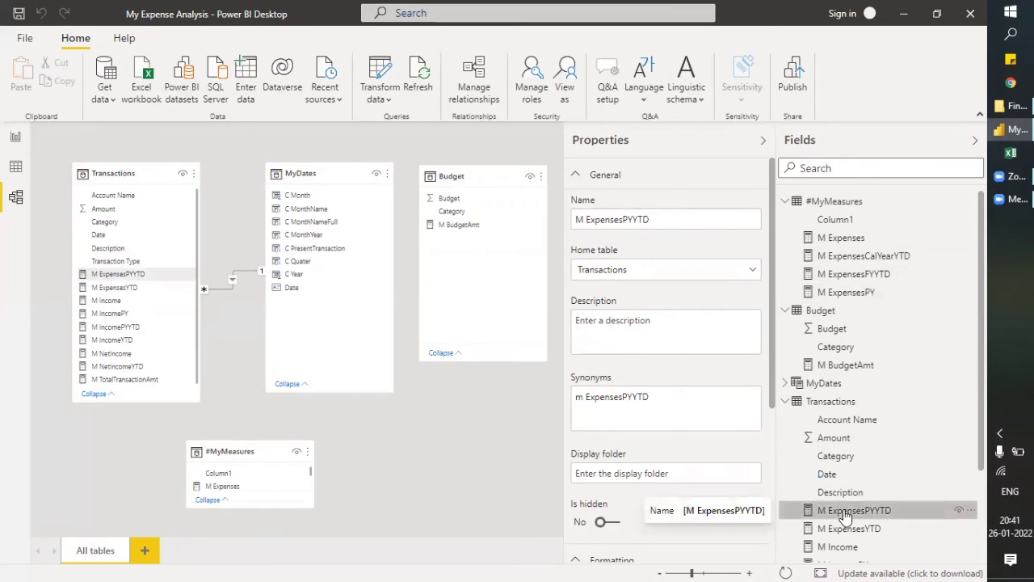
click(646, 276)
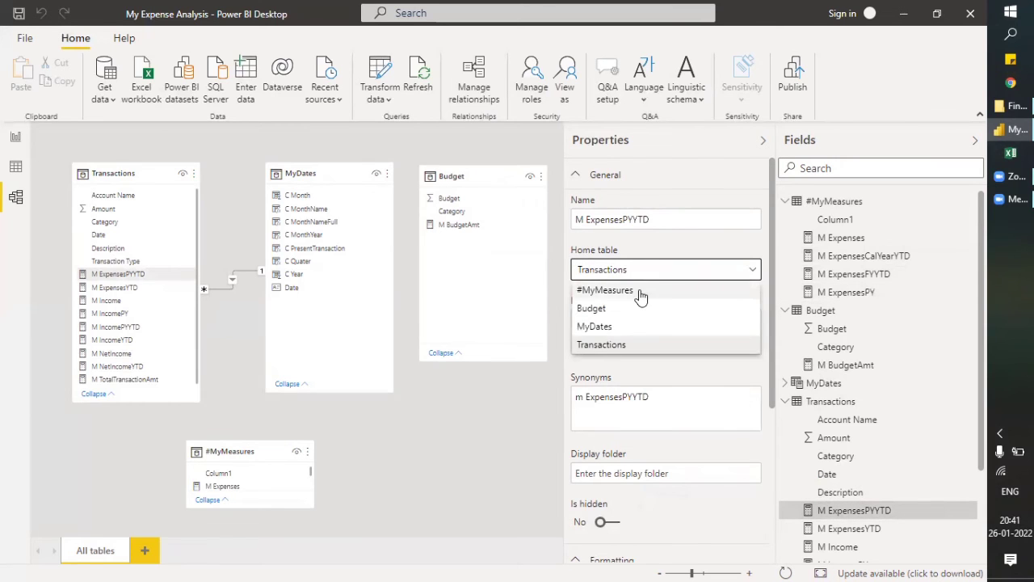
click(639, 289)
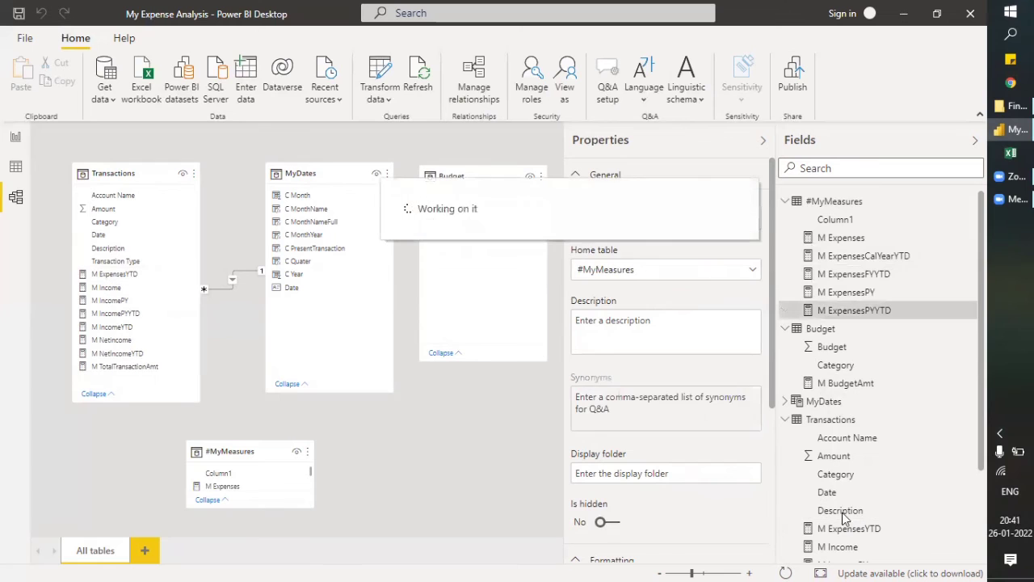
scroll(879, 503, down, 3)
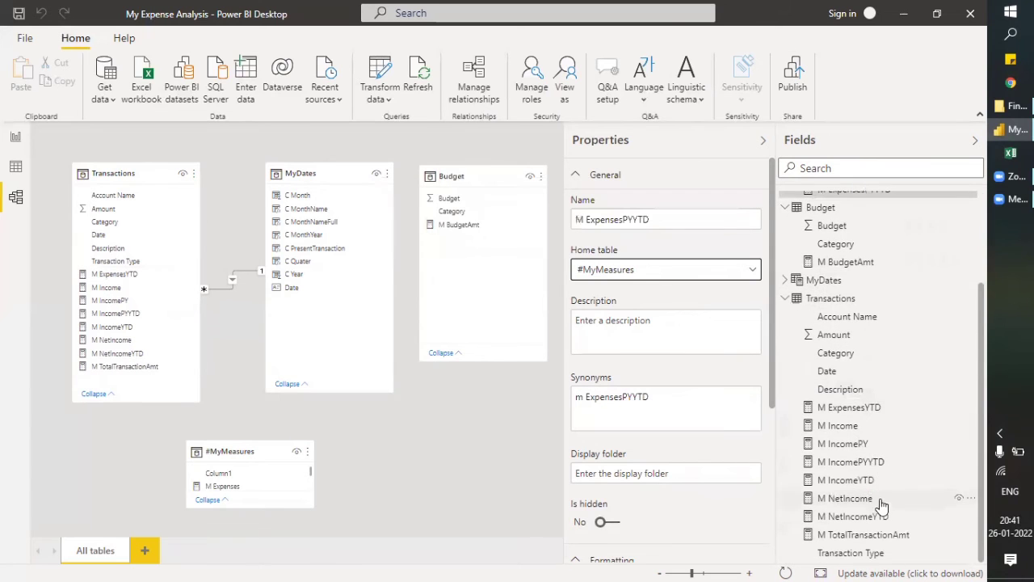
Set #MyMeasures as the home table of the M ExpensesYTD and M Income measures
click(848, 408)
click(666, 274)
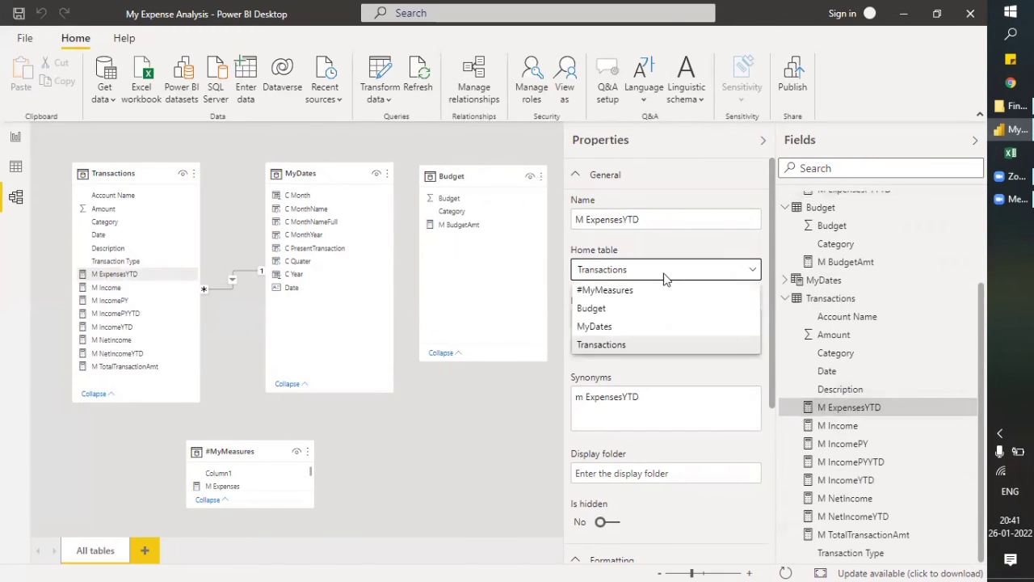
click(644, 291)
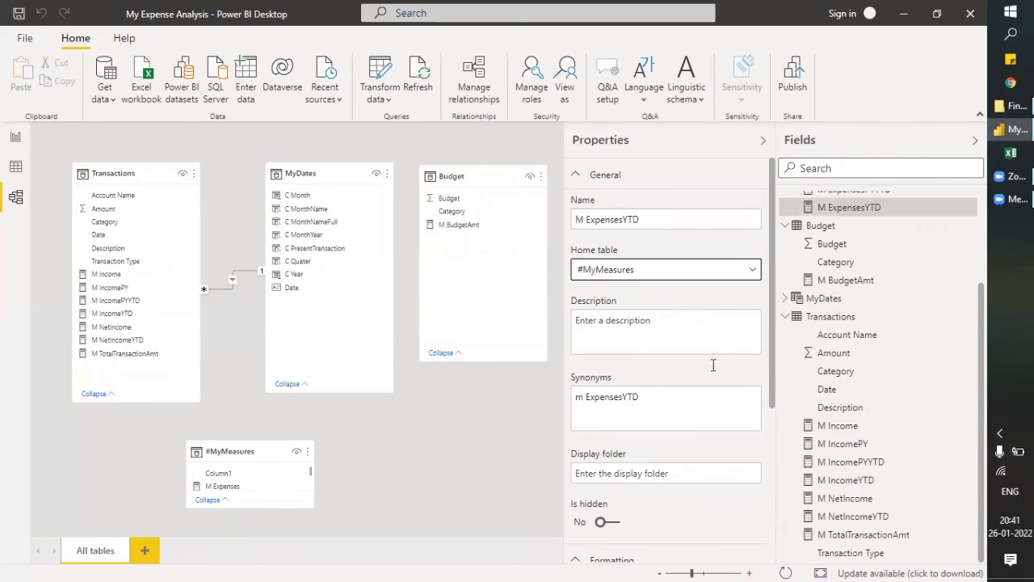
click(833, 428)
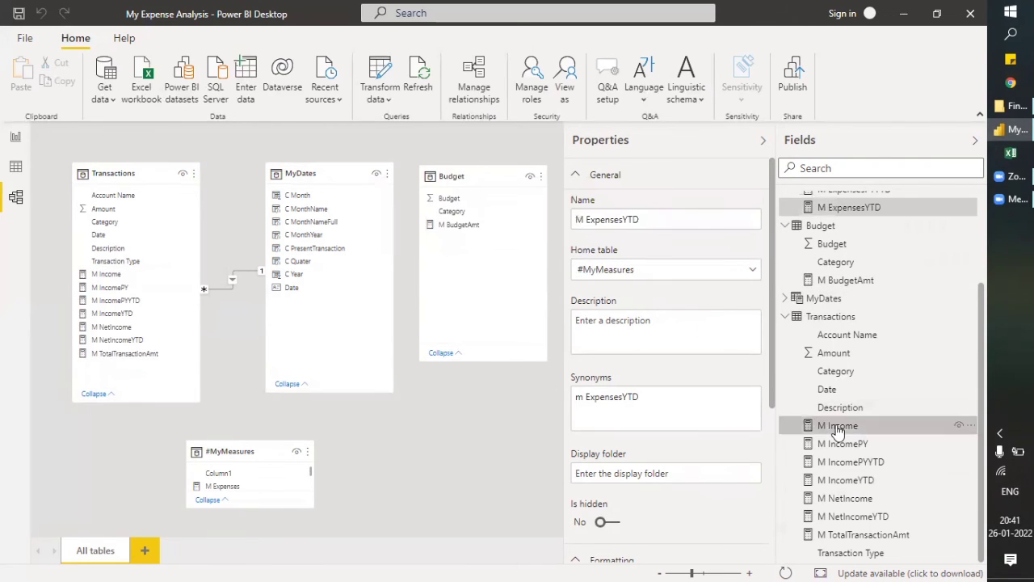
click(636, 271)
click(633, 290)
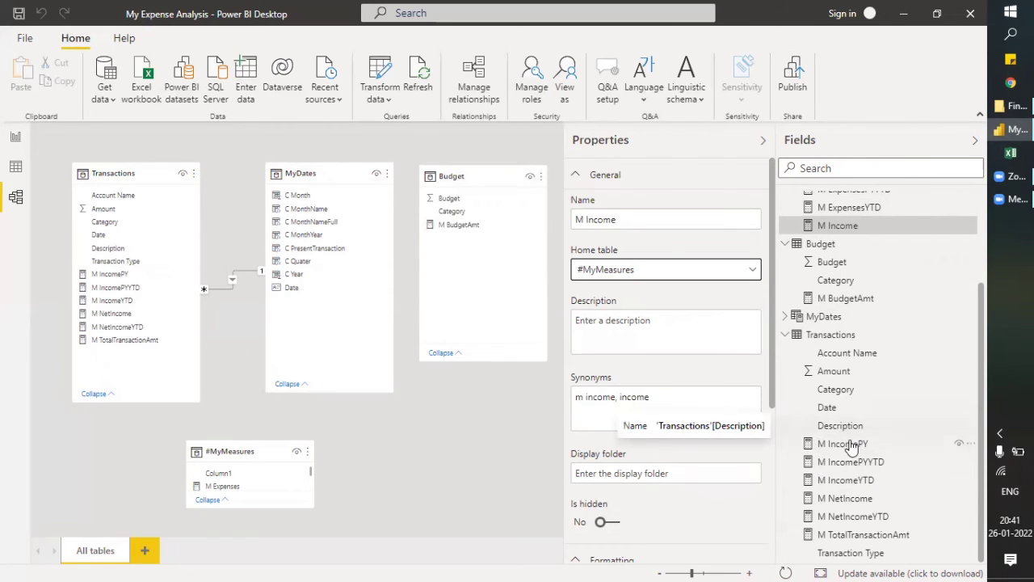
Set #MyMeasures as the home table of the M IncomePY and M IncomePYYTD measures
click(844, 444)
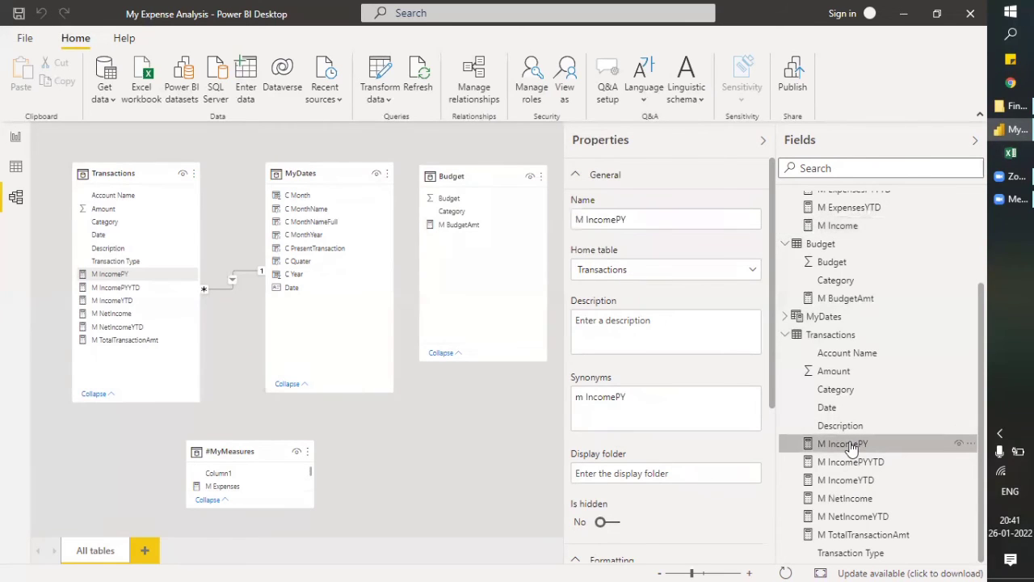
click(615, 274)
click(619, 286)
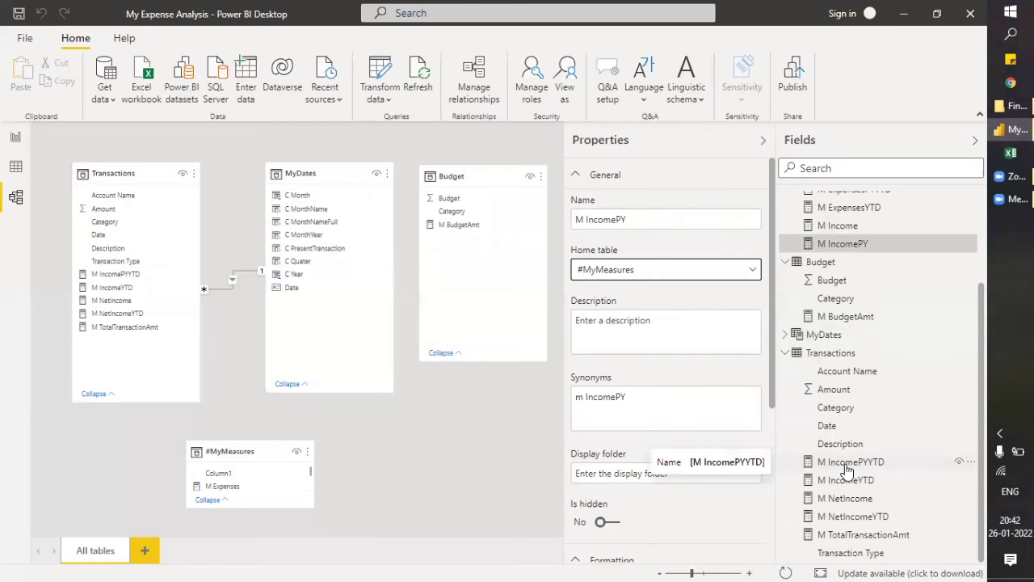
click(848, 461)
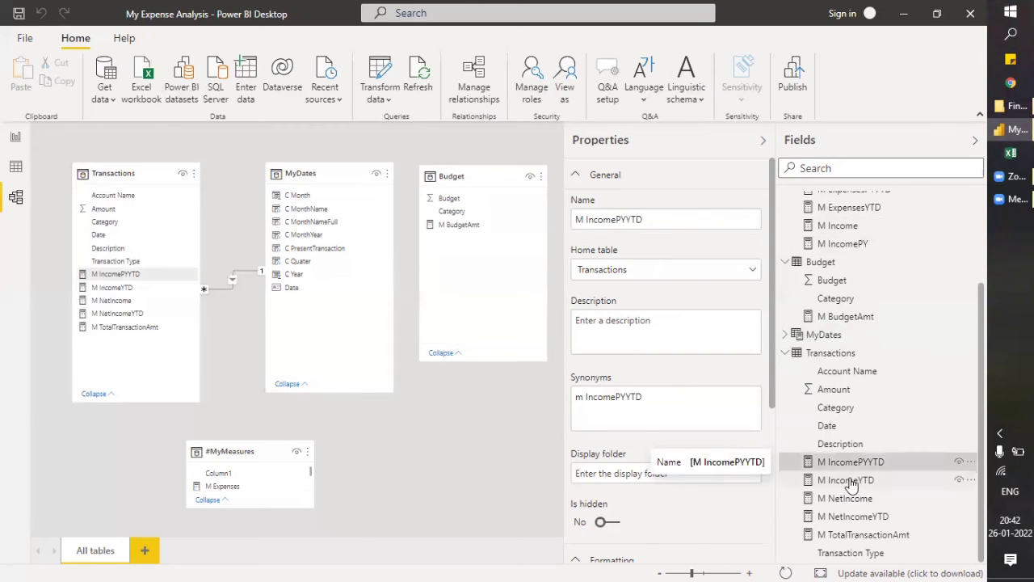
click(848, 480)
click(848, 461)
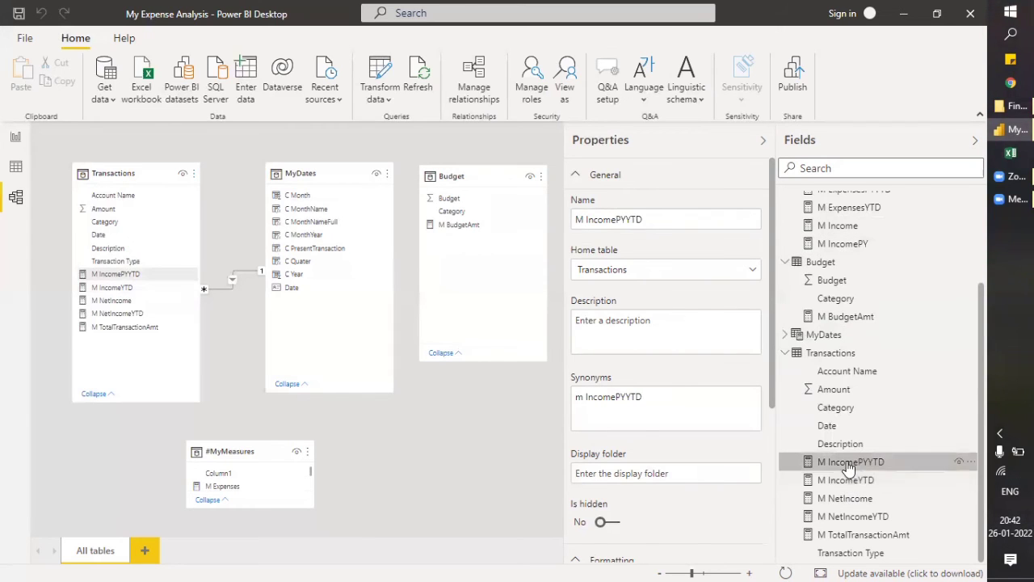
click(636, 274)
click(634, 288)
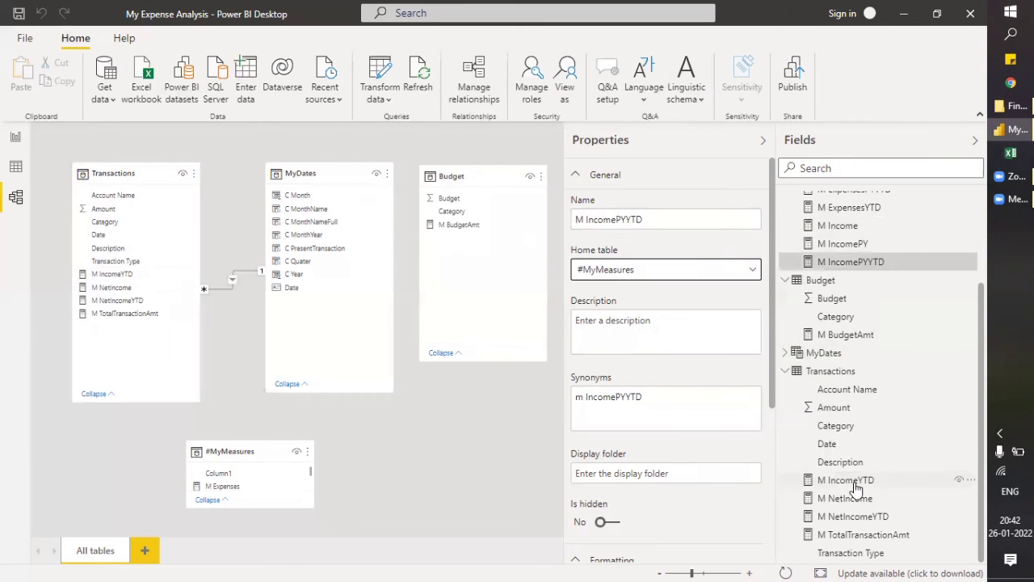
Set #MyMeasures as the home table of the M IncomeYTD and M NetIncome measures
click(854, 482)
click(663, 275)
click(655, 287)
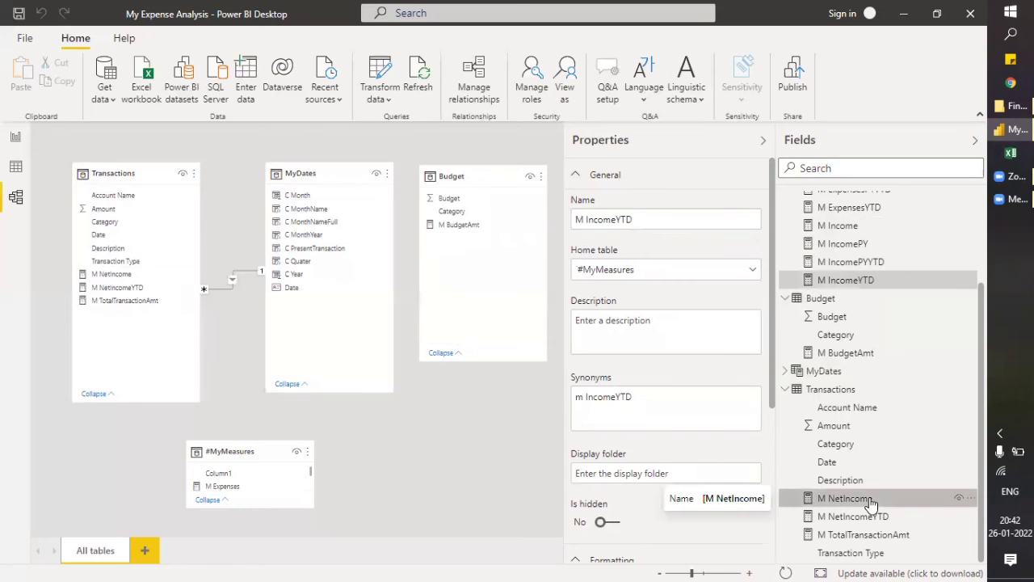
click(869, 500)
click(656, 272)
click(643, 292)
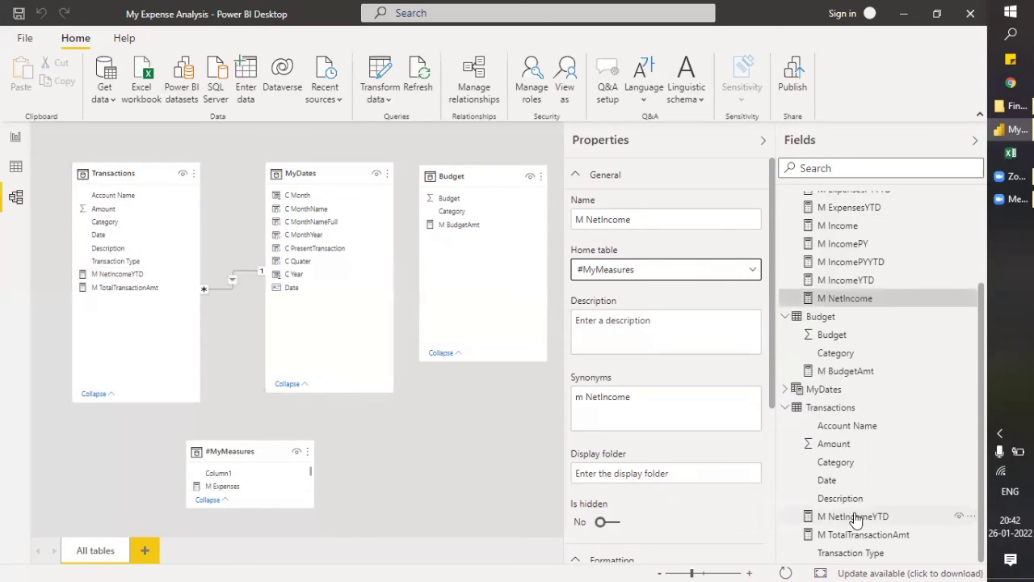
Set #MyMeasures as the home table of the M NetIncomeYTD and M TotalTransactionAmt measures
click(856, 516)
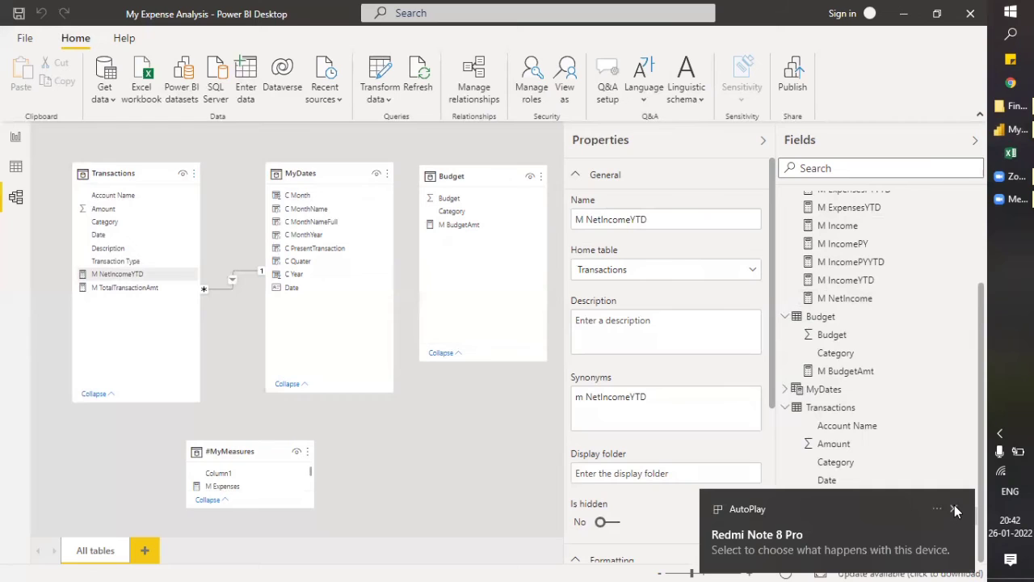
click(954, 508)
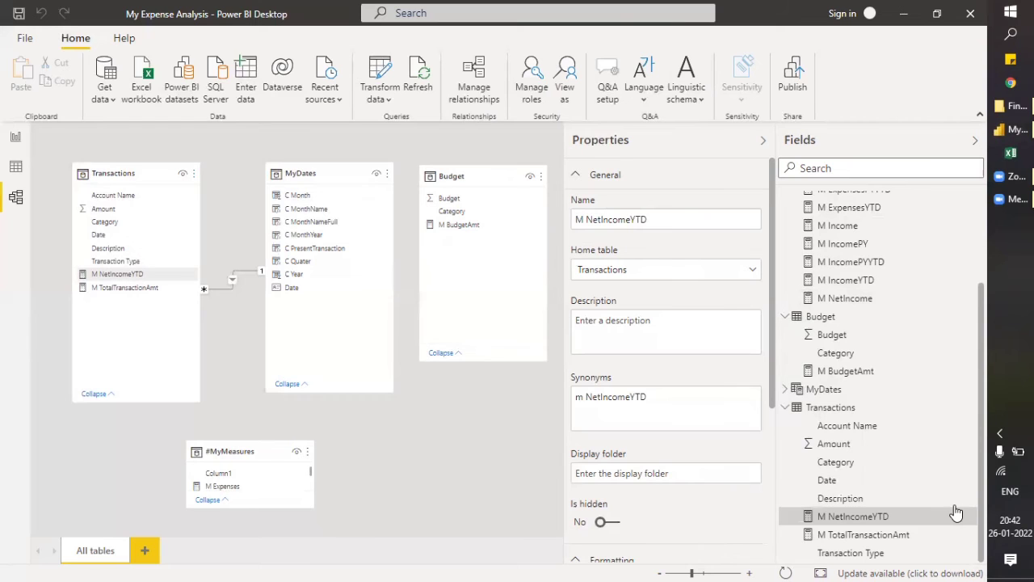
click(644, 271)
click(638, 290)
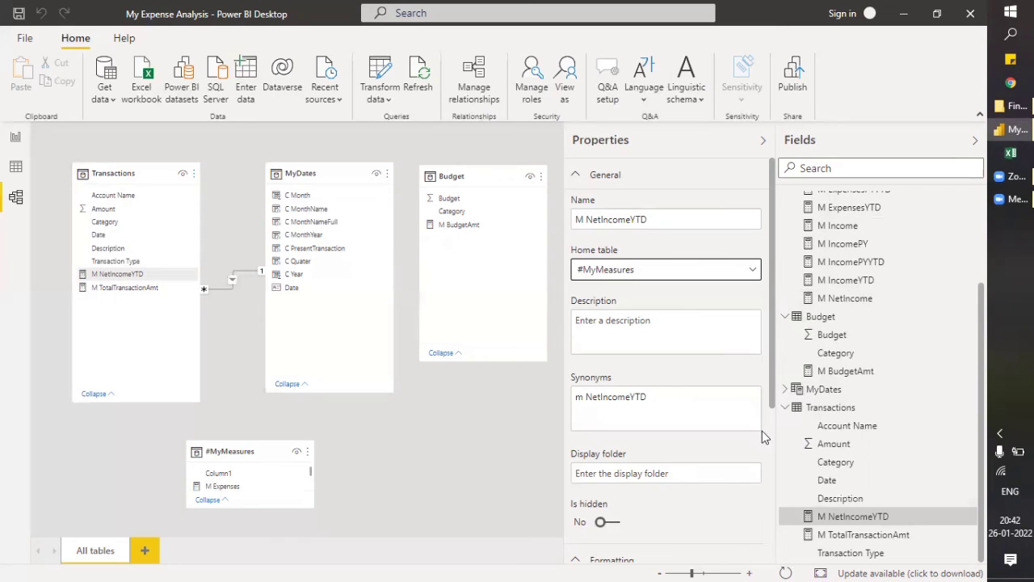
click(856, 536)
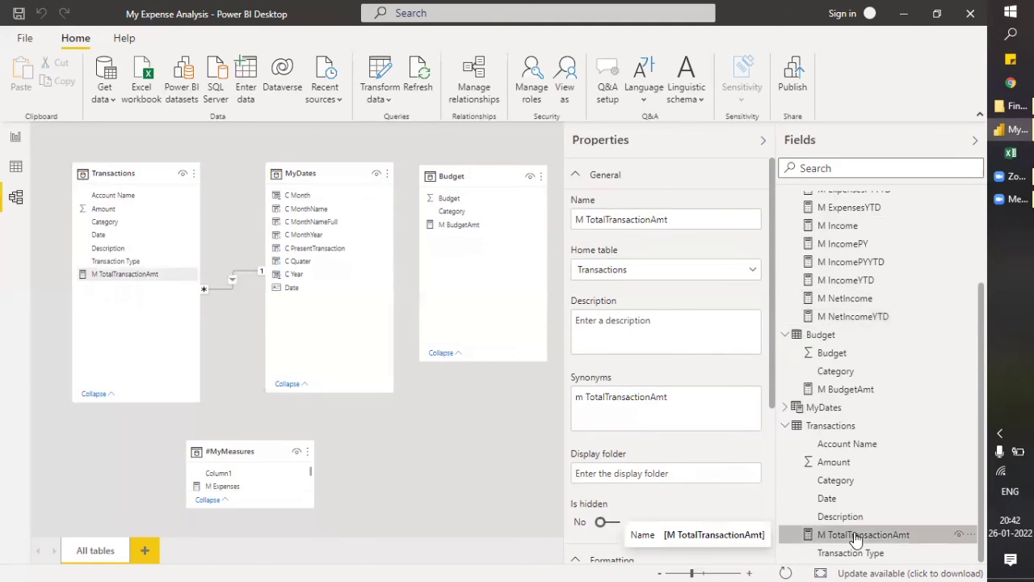
click(658, 269)
click(652, 290)
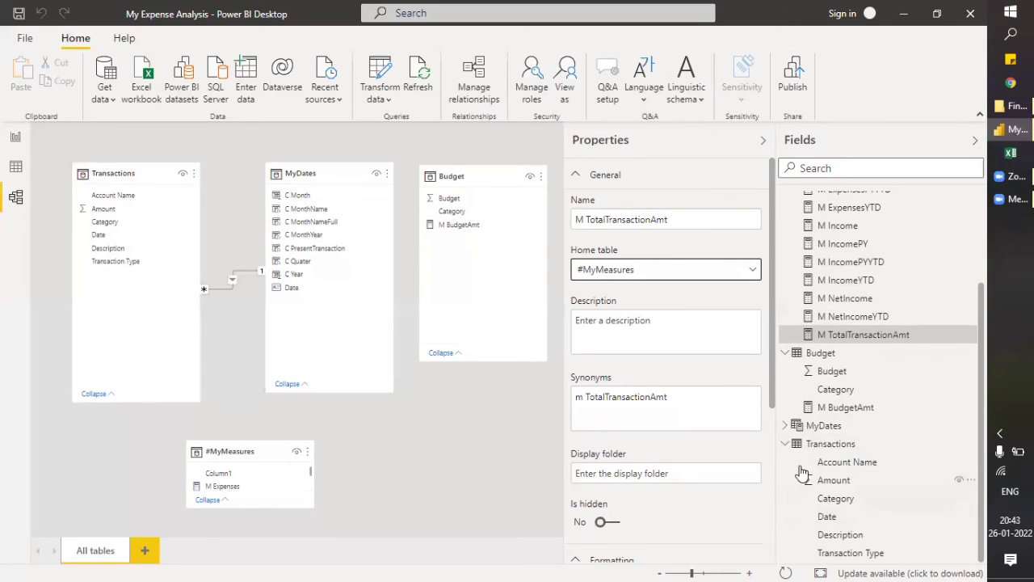
Collapse the Transactions table's field list and change the home table of M BudgetAmt from Budget to #MyMeasures
click(784, 444)
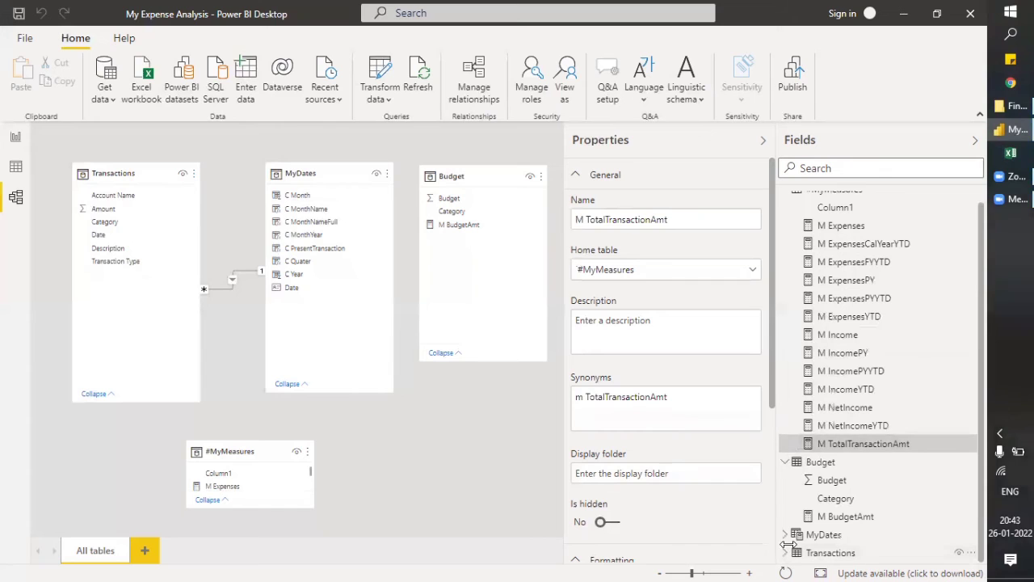
click(786, 536)
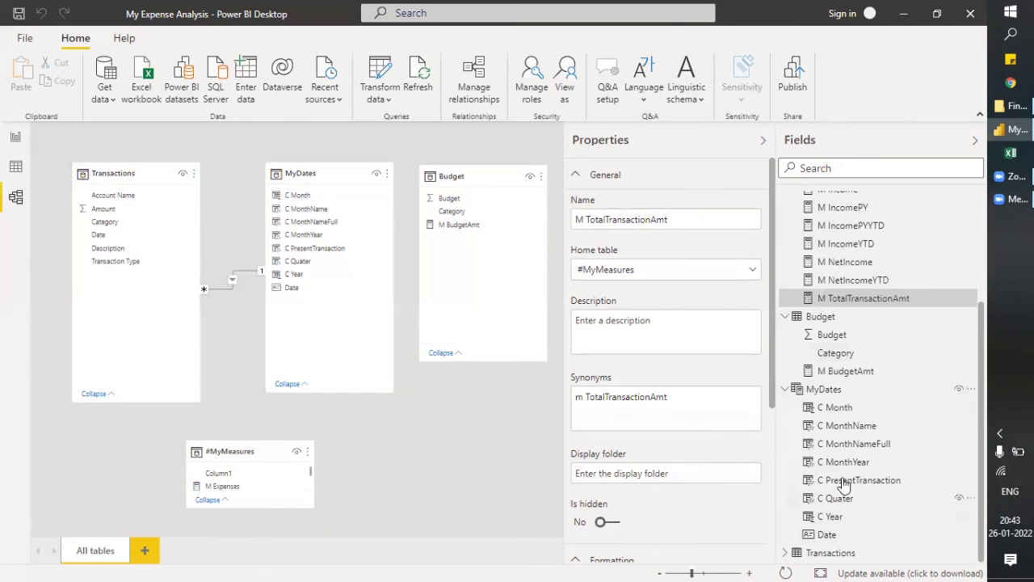
click(784, 389)
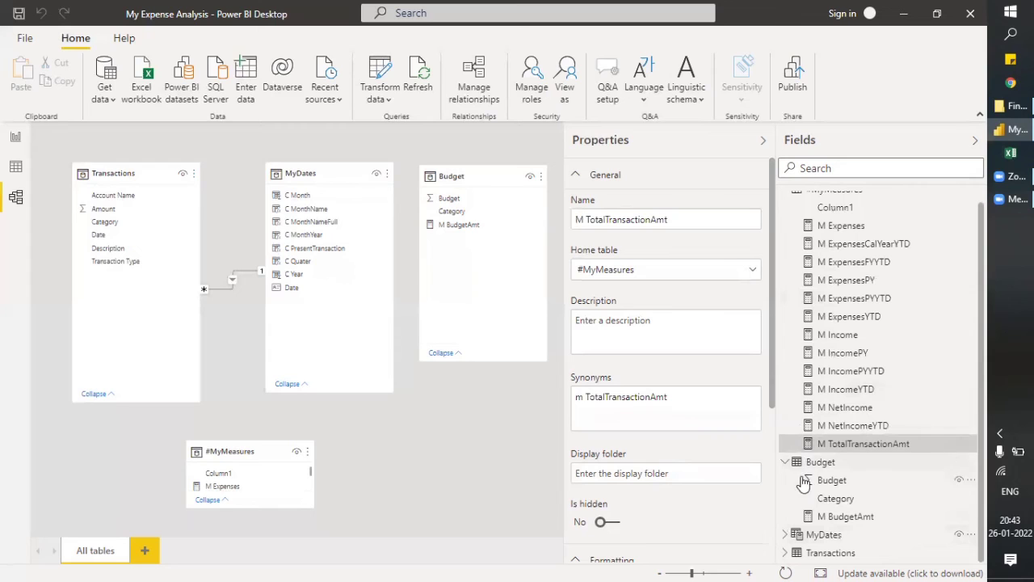
click(844, 518)
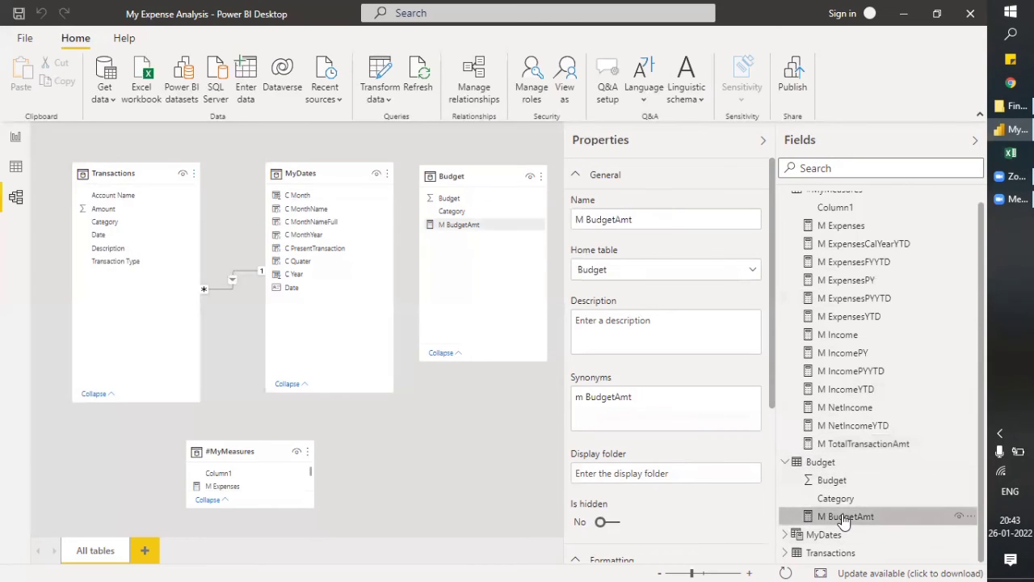
click(638, 276)
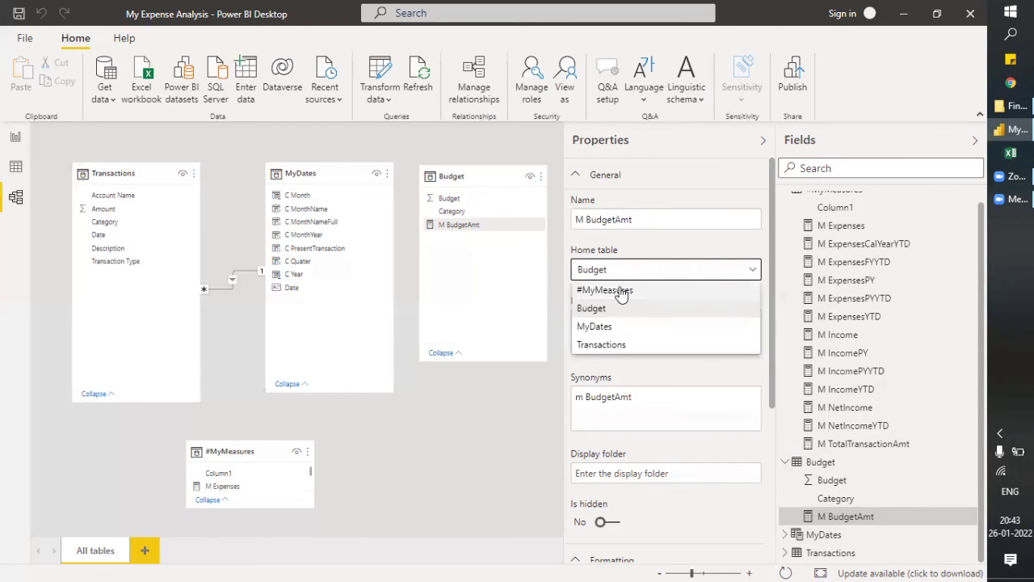
click(850, 520)
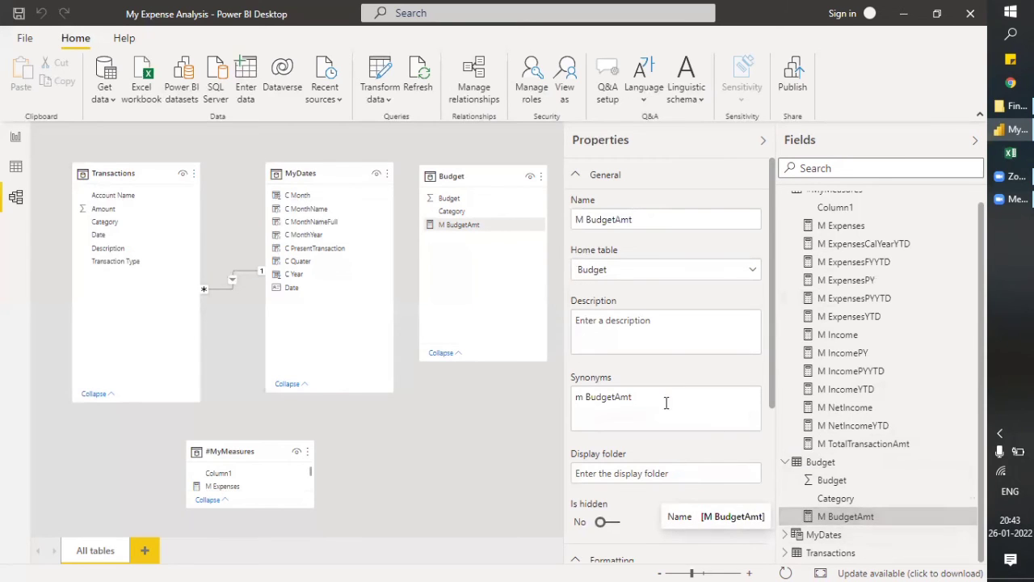
click(631, 273)
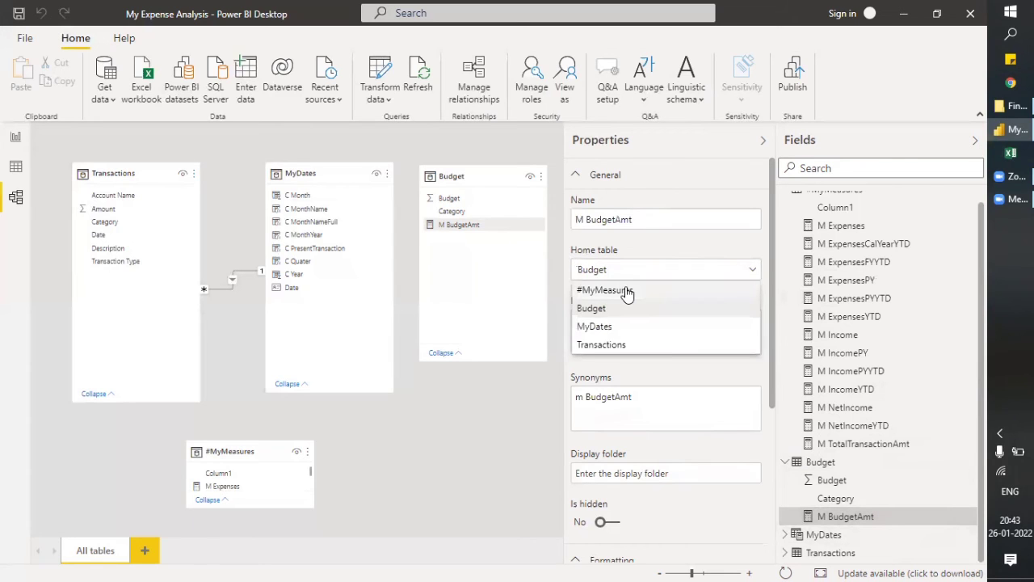
click(627, 291)
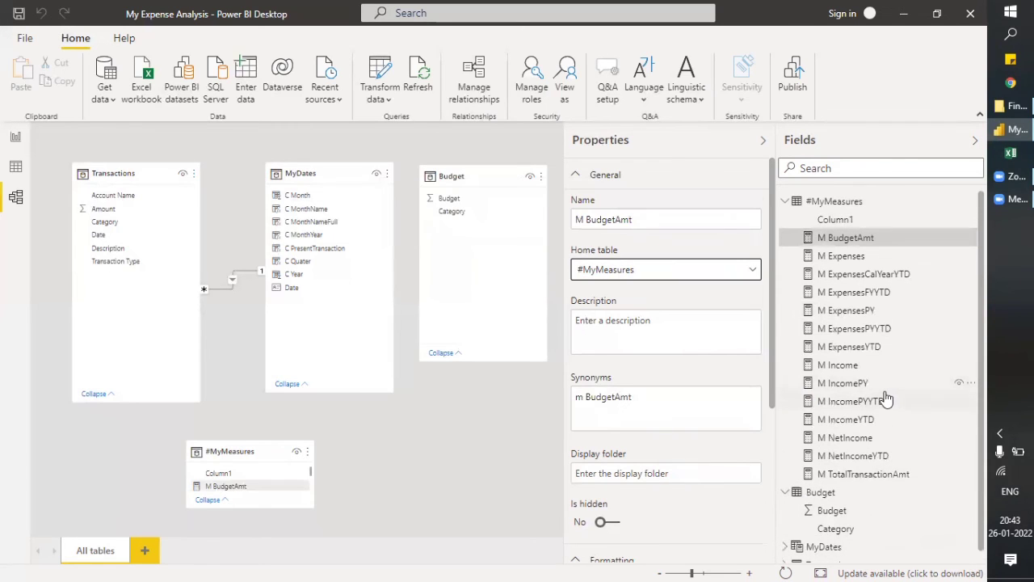
Examine the tables and the regrouped measures in the report view, widening the field list to fit the full measure names
click(16, 136)
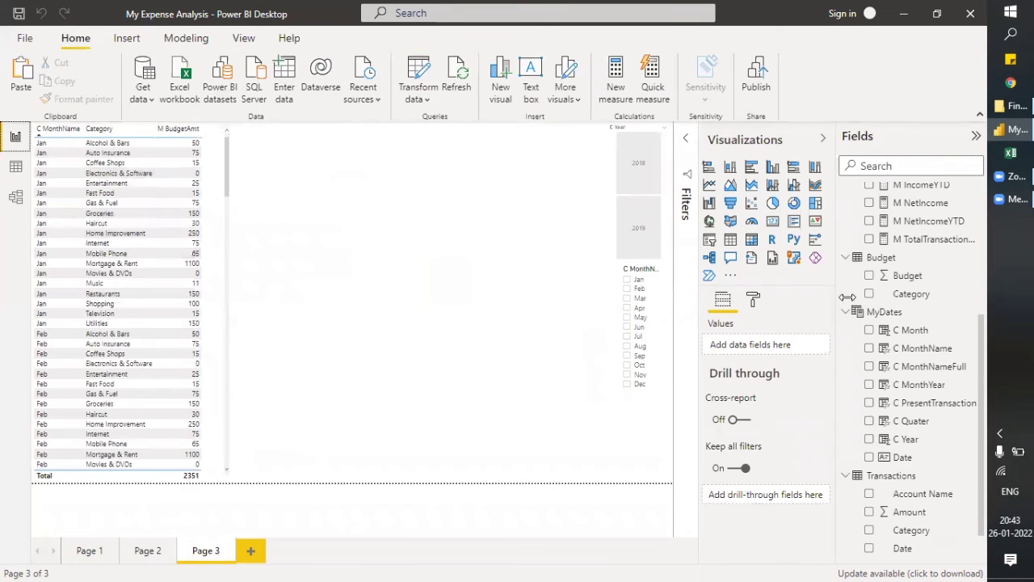
scroll(895, 321, up, 3)
click(895, 321)
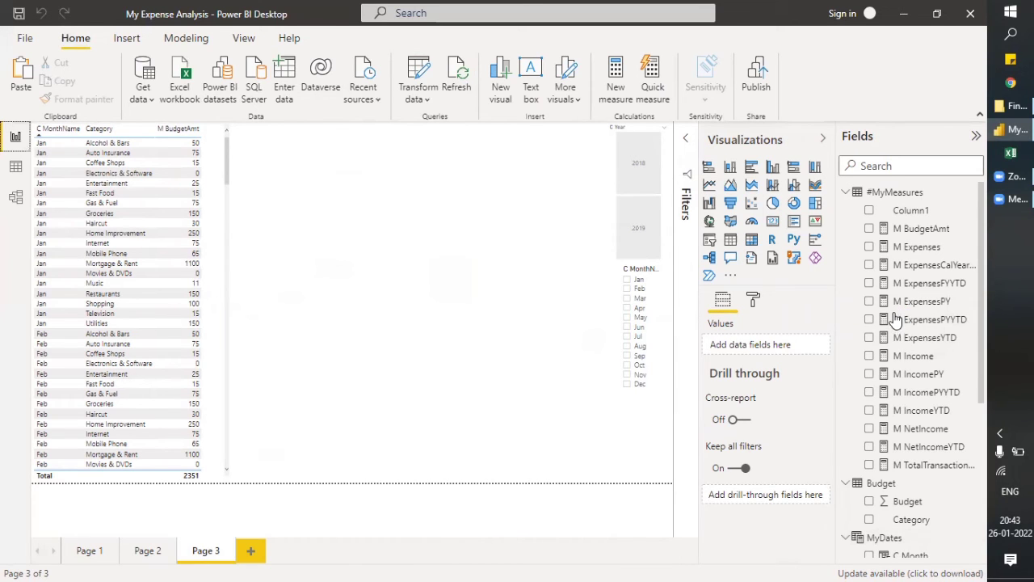
click(913, 249)
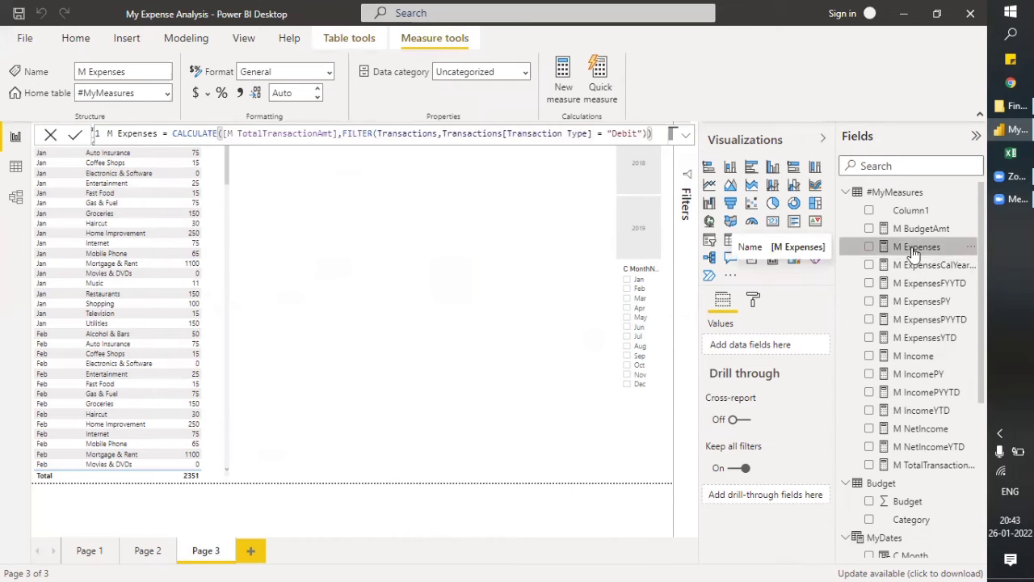
scroll(844, 331, down, 2)
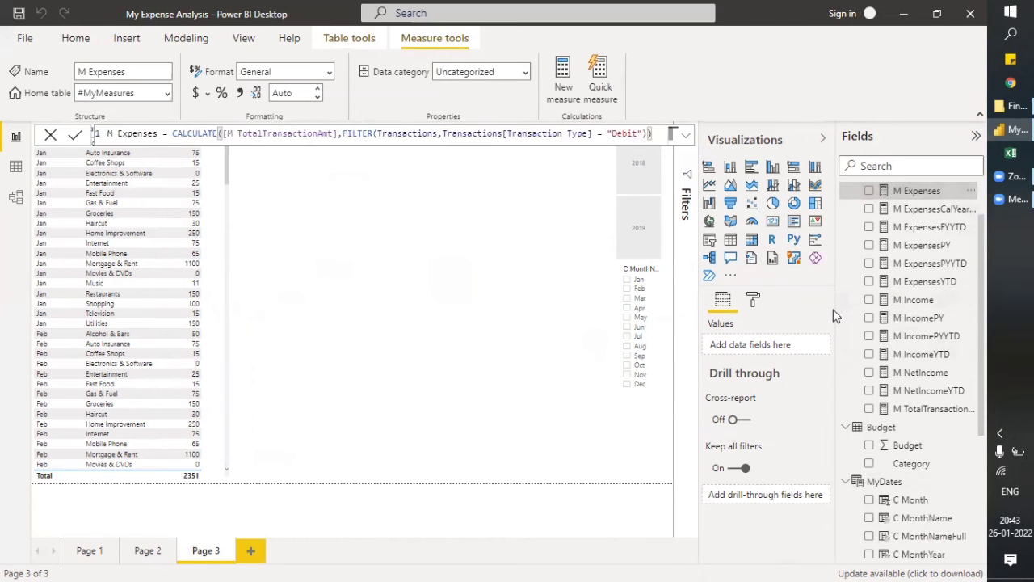
drag(835, 309, 786, 310)
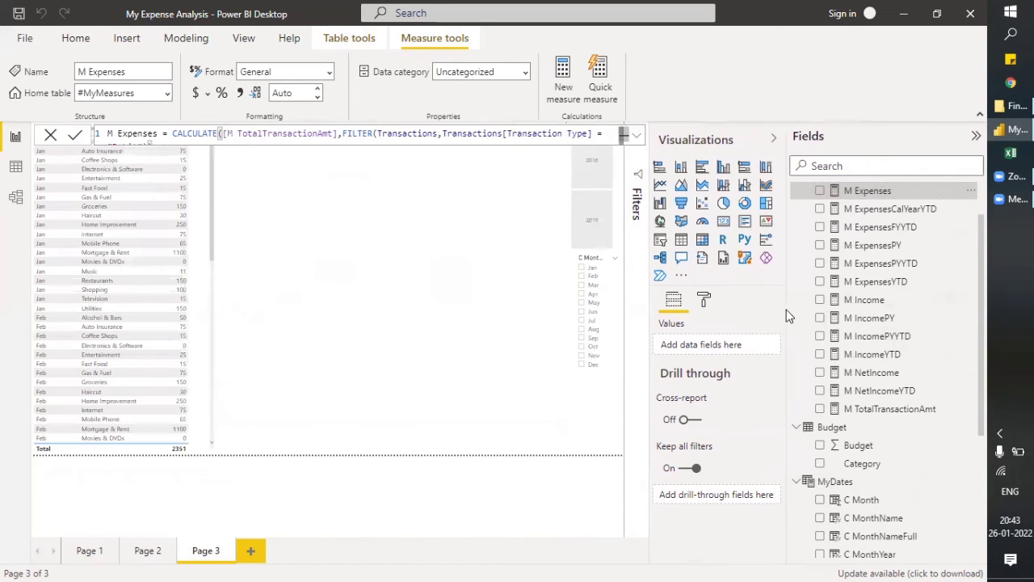
scroll(874, 355, down, 3)
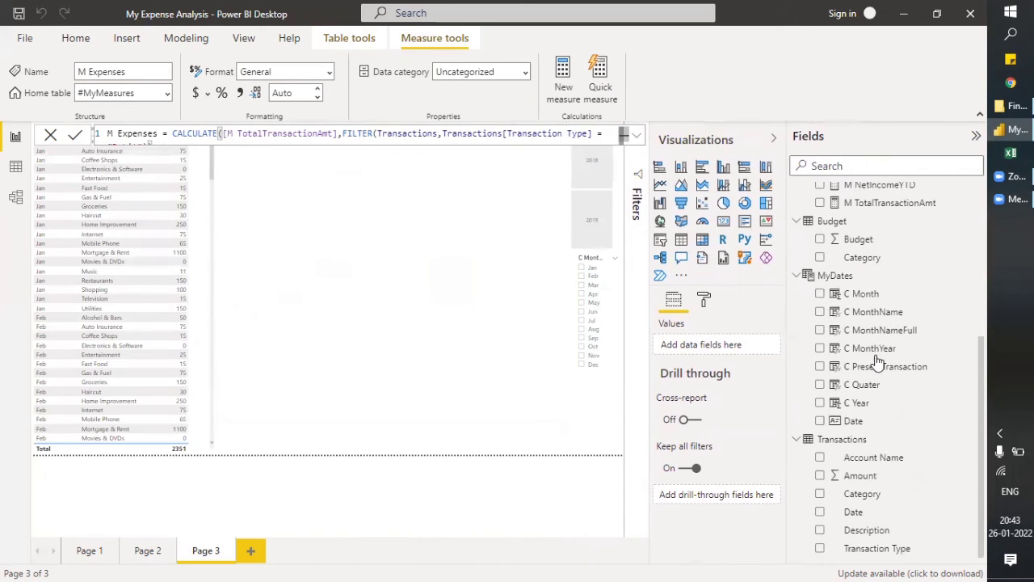
scroll(876, 362, up, 3)
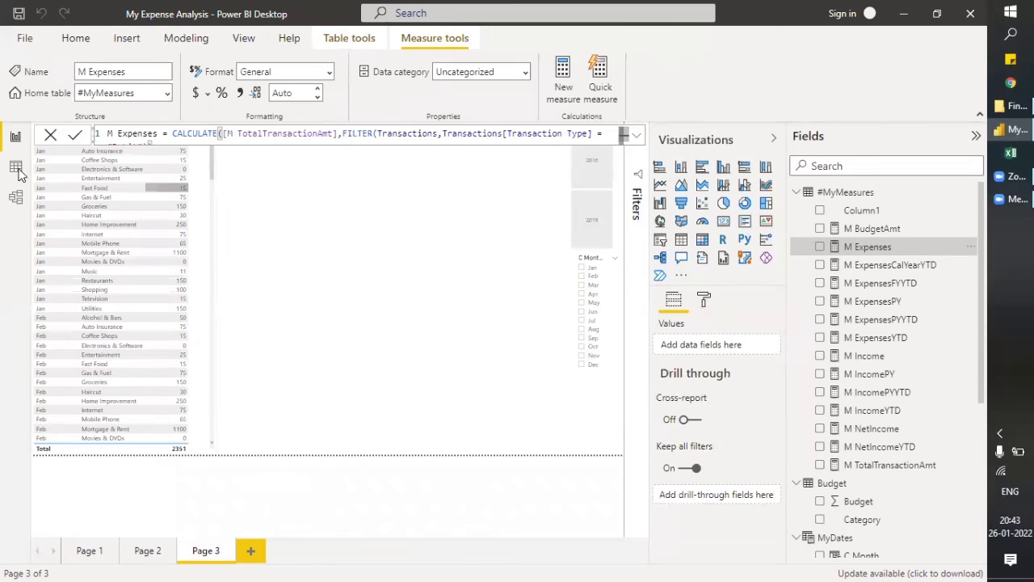
In the model view, group the six M Expenses measures of #MyMeasures into a display folder named Expenses, and collapse that folder
click(16, 196)
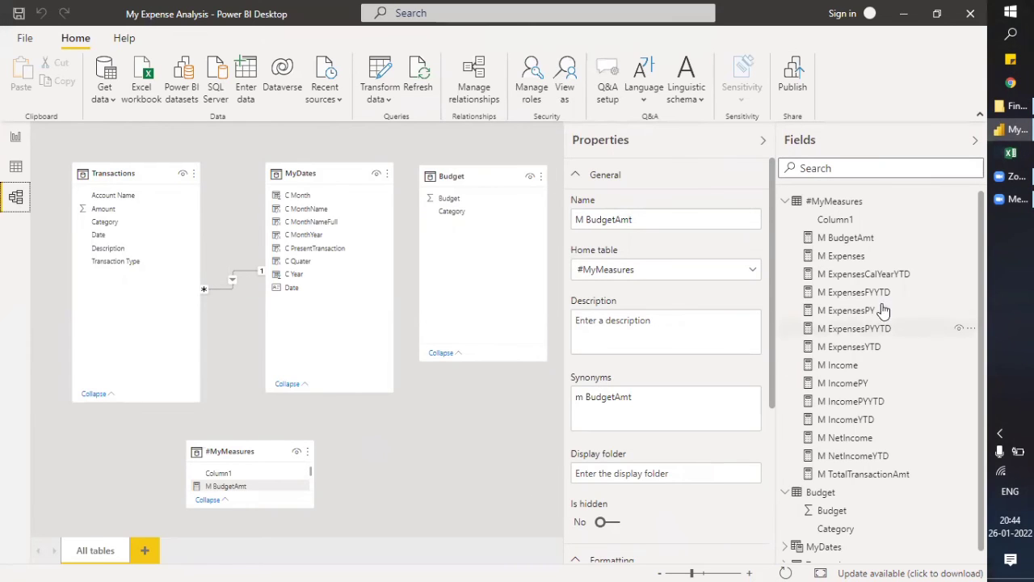
click(849, 242)
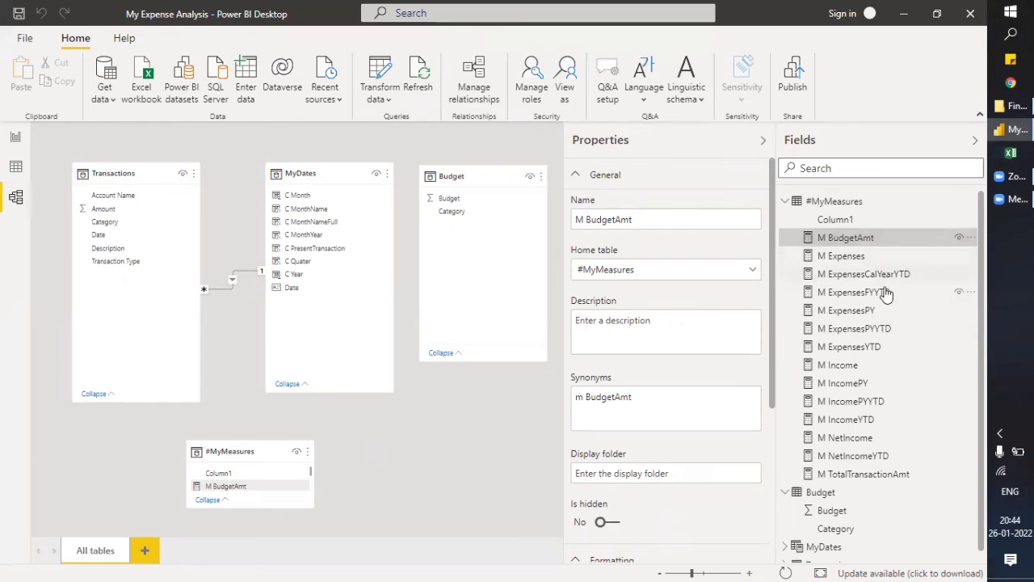
click(852, 257)
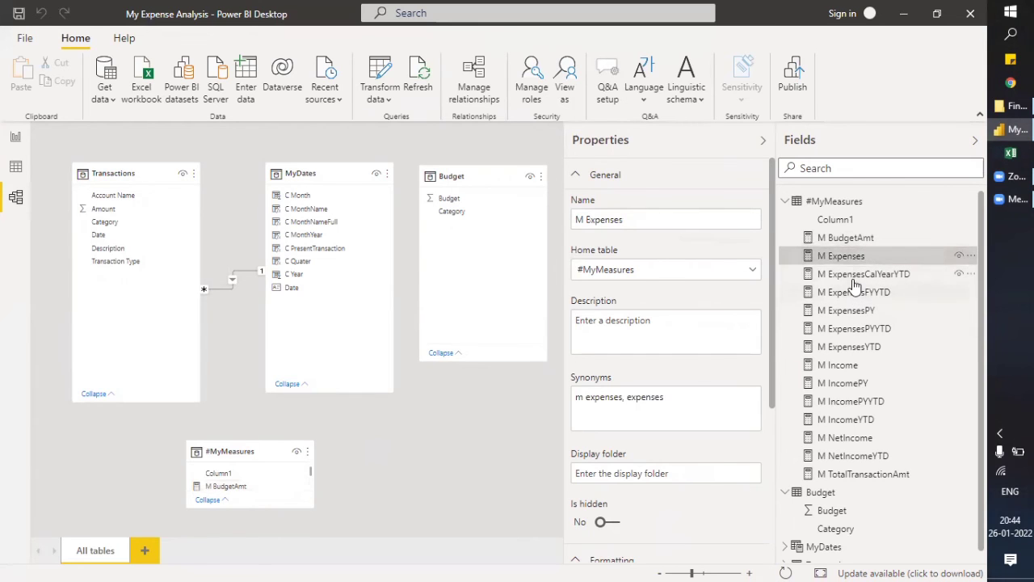
ctrl+click(852, 274)
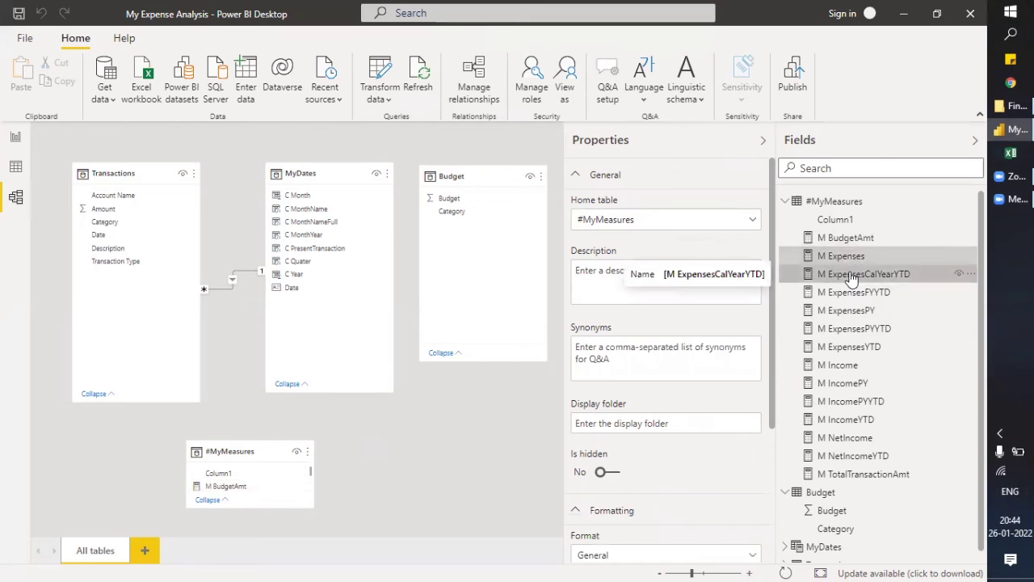
ctrl+click(852, 292)
ctrl+click(852, 311)
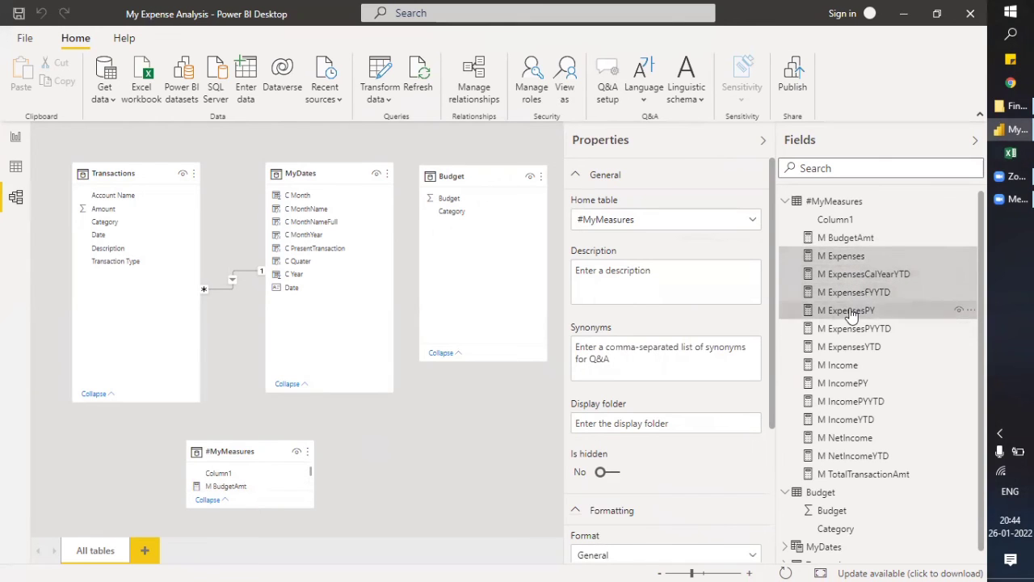
ctrl+click(852, 328)
ctrl+click(850, 348)
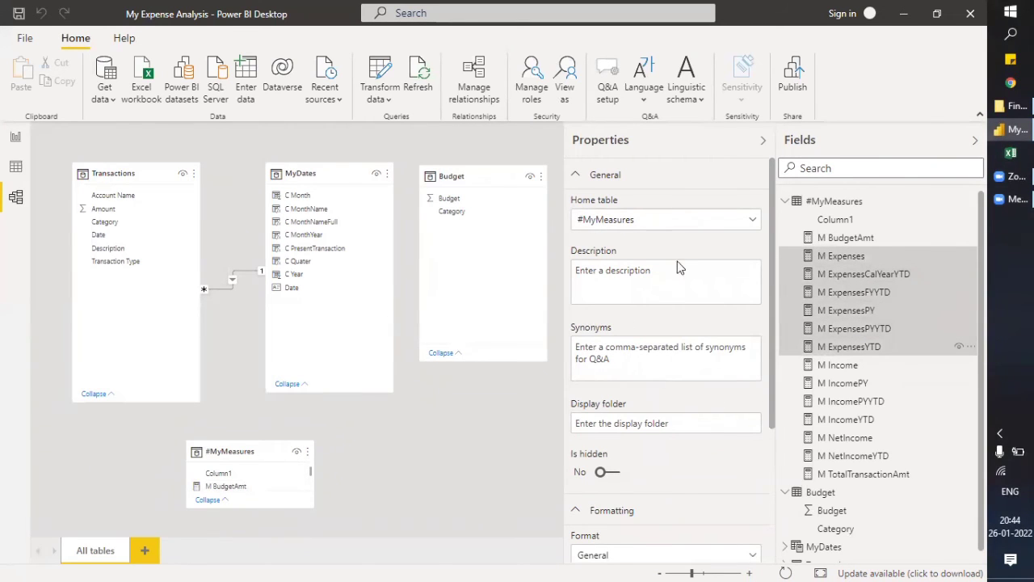
click(617, 423)
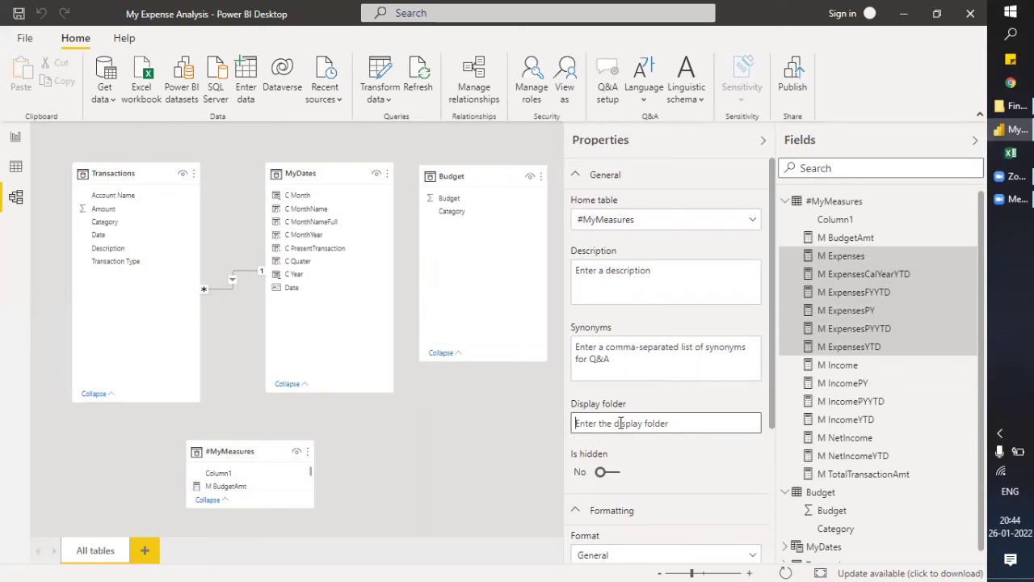
text(Expenses)
key(Return)
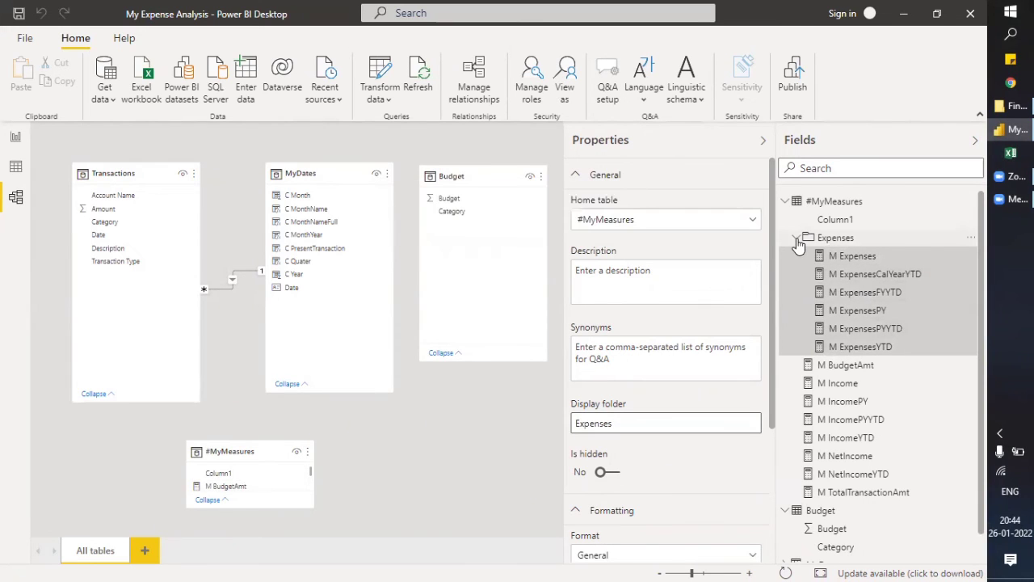
click(797, 240)
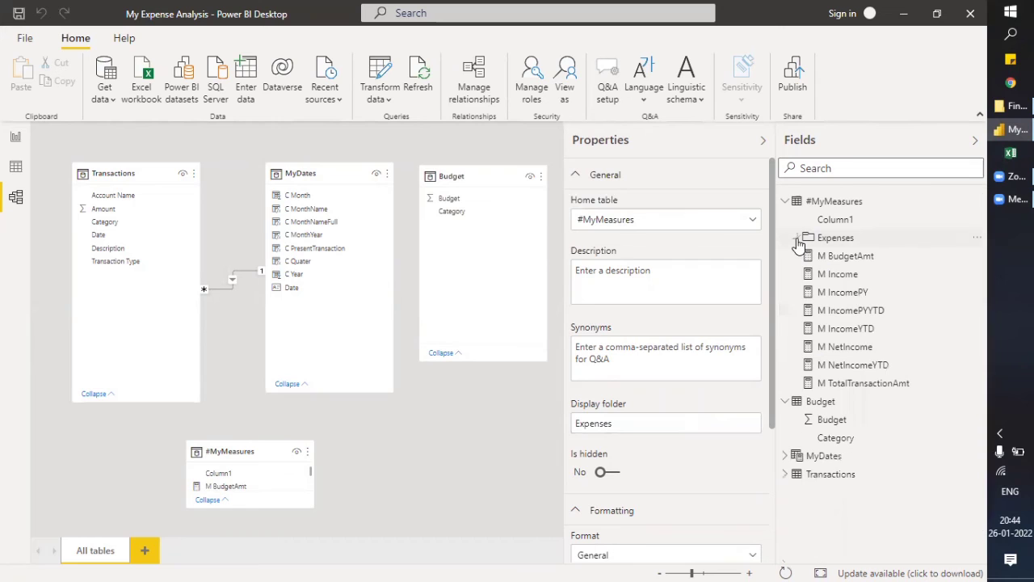
Assign the M Income, M IncomePY, M IncomePYYTD, M IncomeYTD, M NetIncome and M NetIncomeYTD measures to a display folder named Income
click(848, 279)
ctrl+click(852, 294)
ctrl+click(865, 315)
ctrl+click(865, 327)
ctrl+click(878, 353)
ctrl+click(879, 368)
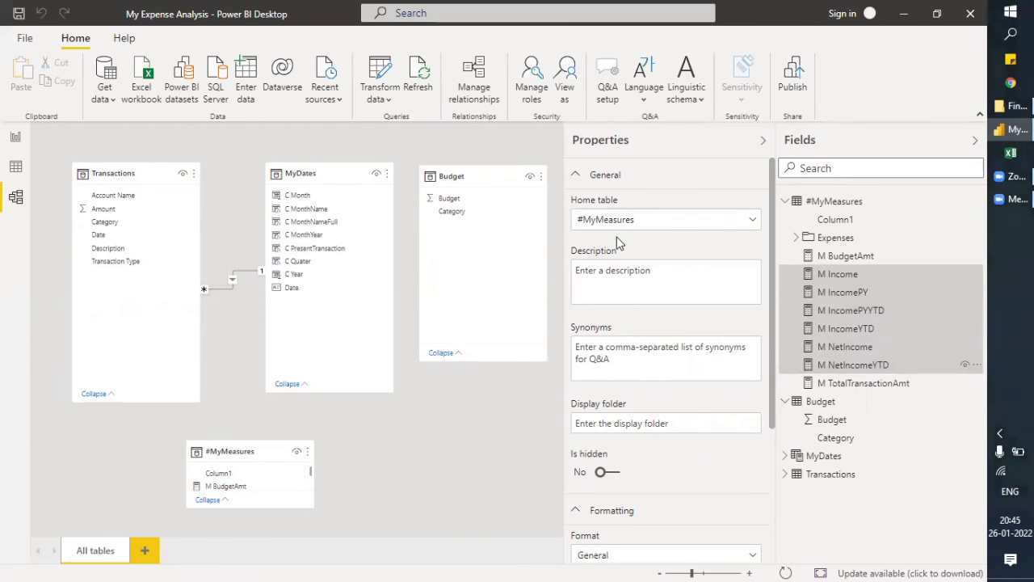
click(598, 423)
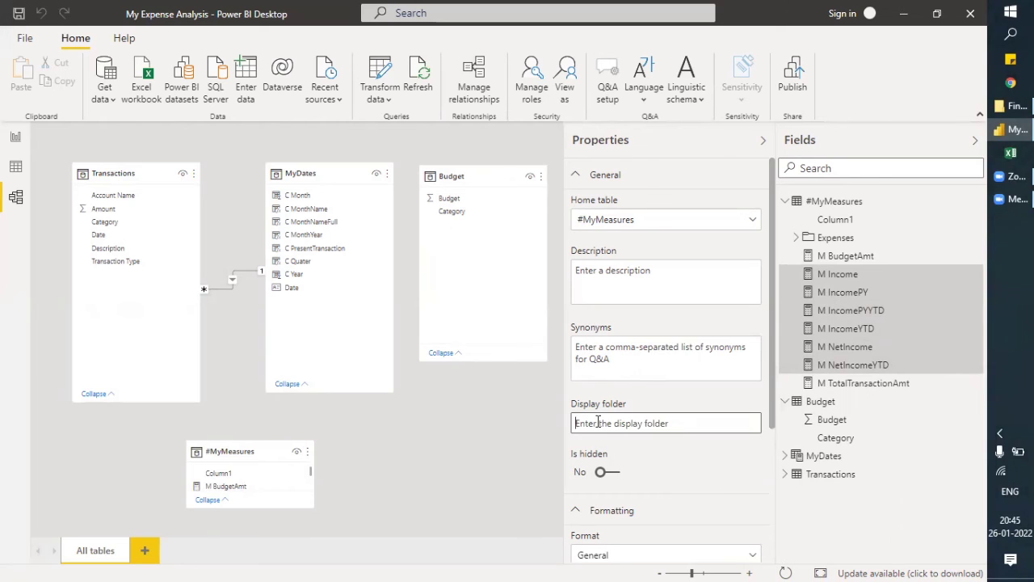
text(Income)
key(Return)
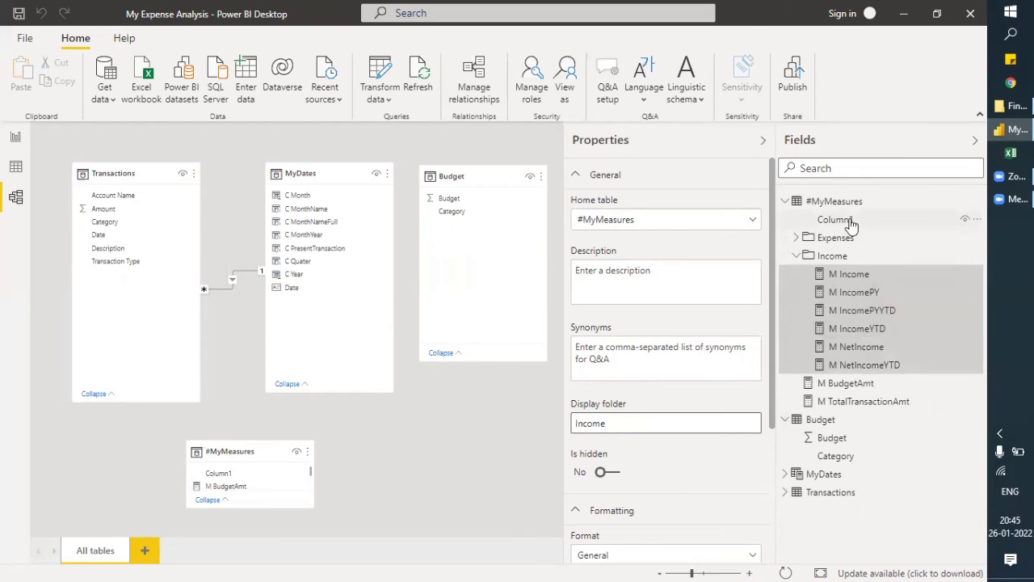
Put the M TotalTransactionAmt measure into a display folder named Base and collapse the folder
click(863, 404)
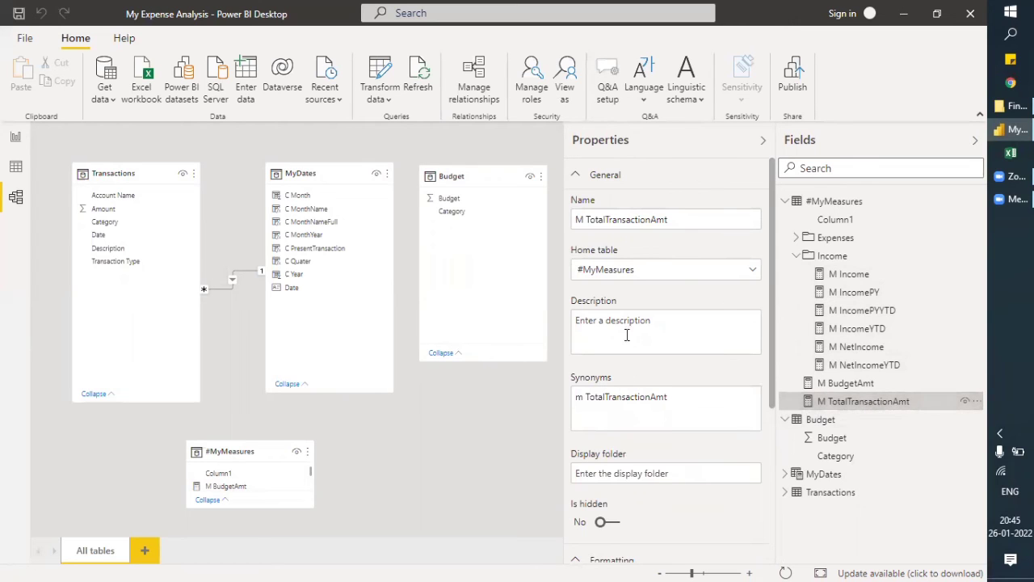
click(616, 472)
text(Base)
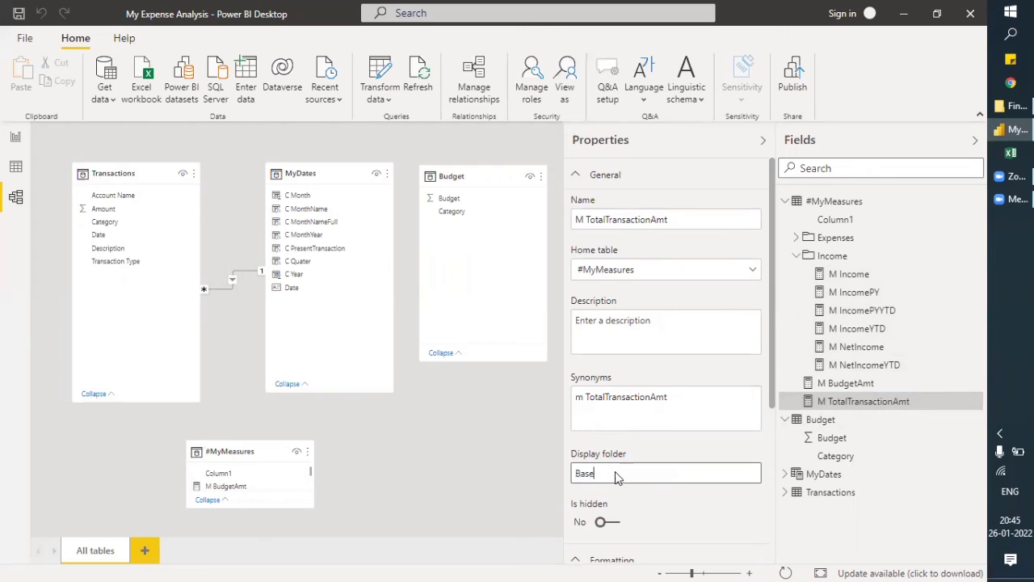
key(Return)
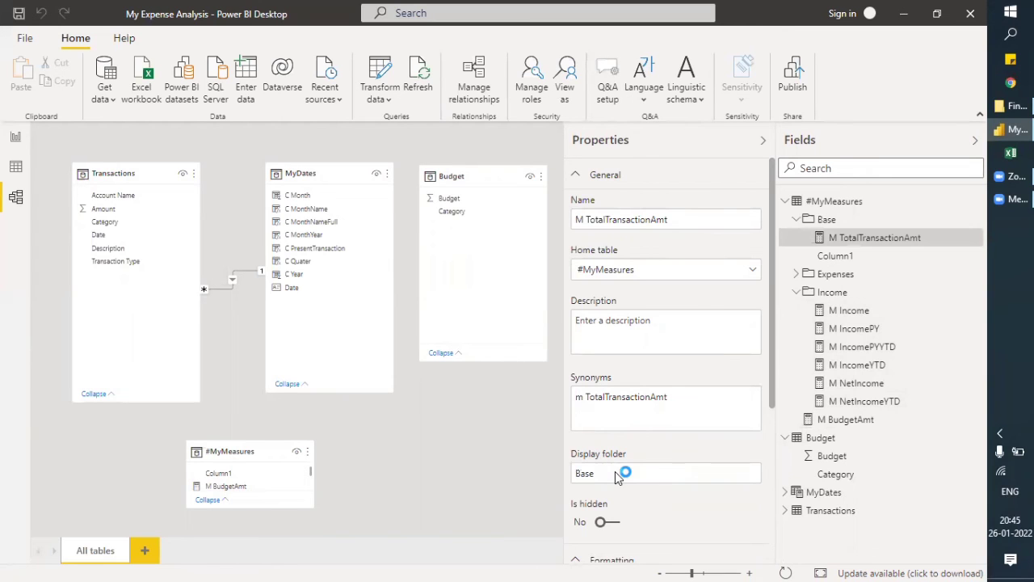
click(796, 220)
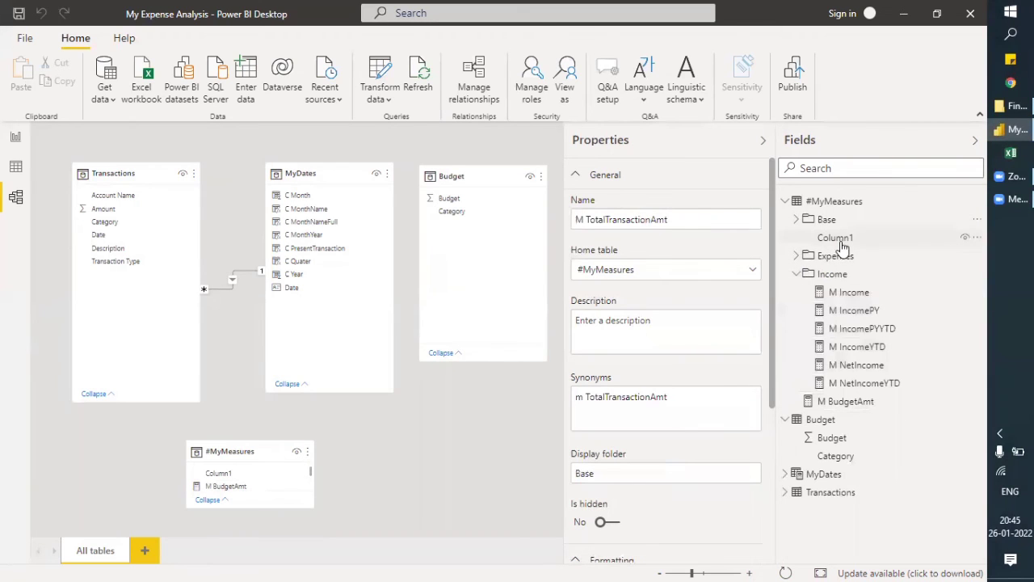
Put the M BudgetAmt measure into a display folder named Budget
click(845, 401)
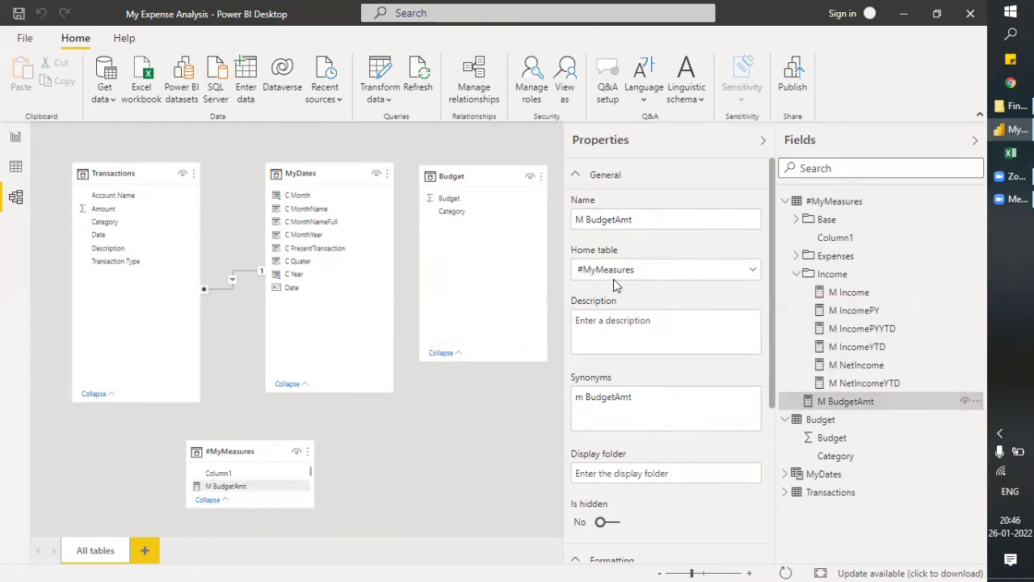
click(630, 471)
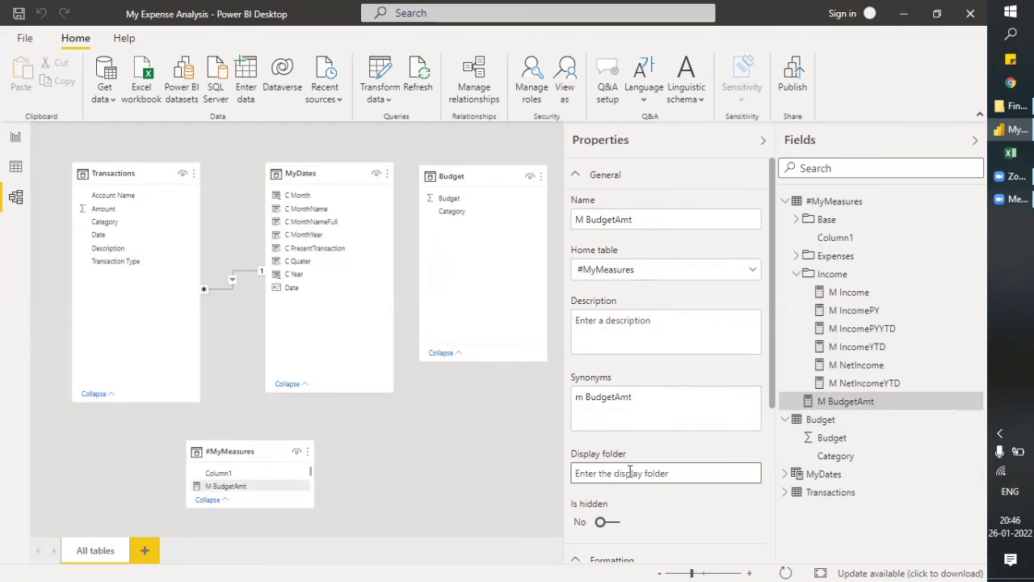
text(Budget)
key(Return)
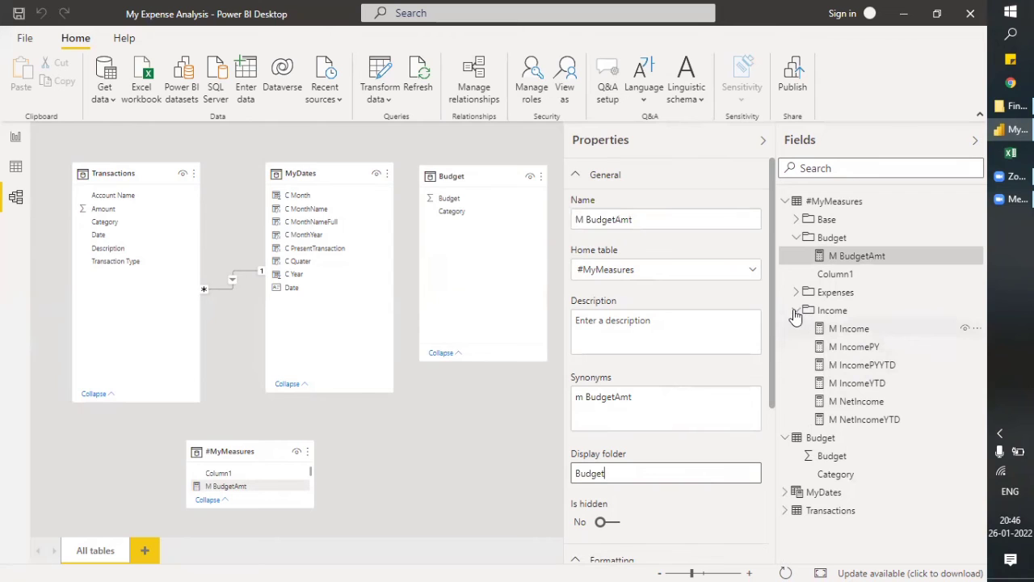
Collapse the Income and Budget folders and hide Column1 of the #MyMeasures table
click(796, 312)
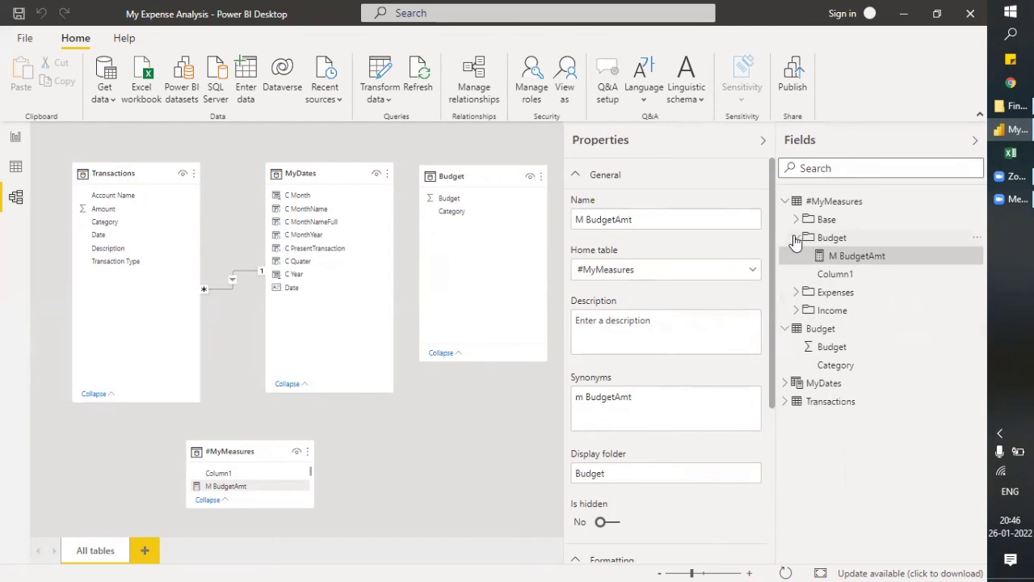
click(796, 239)
click(844, 257)
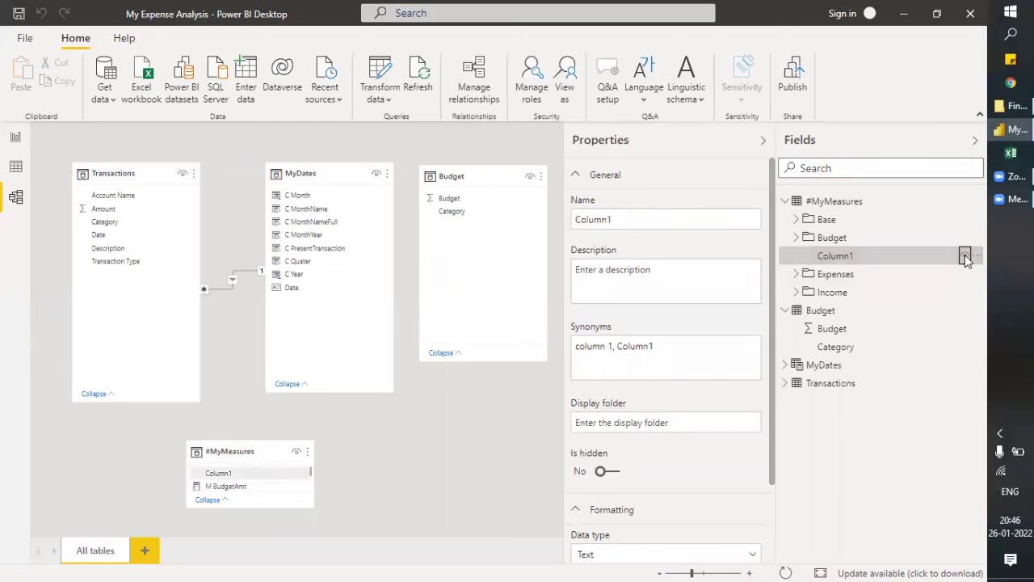
click(964, 255)
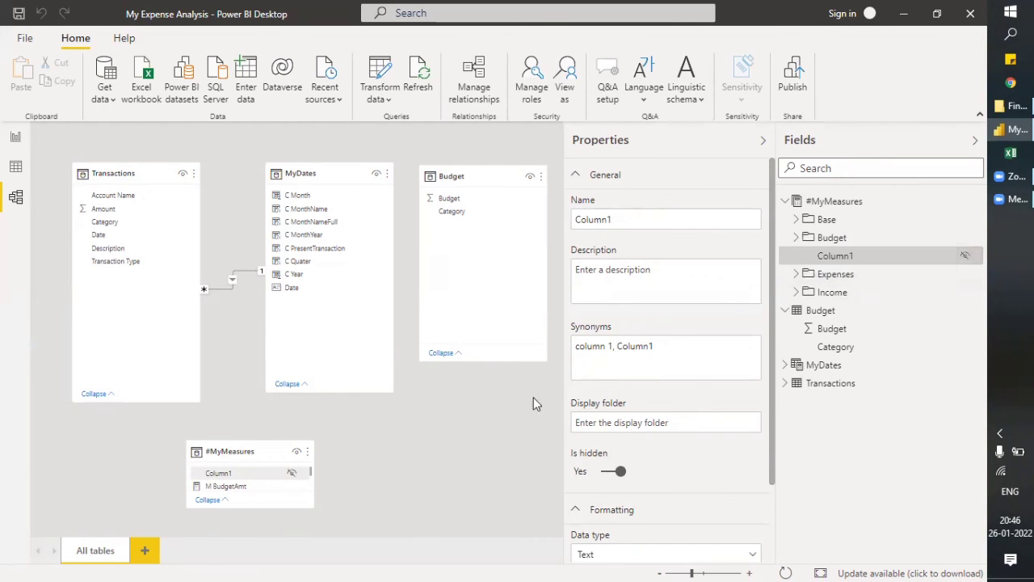
Examine the #MyMeasures display folders and the other tables in the data view and the report view, collapsing the expanded tables in the data view
click(15, 167)
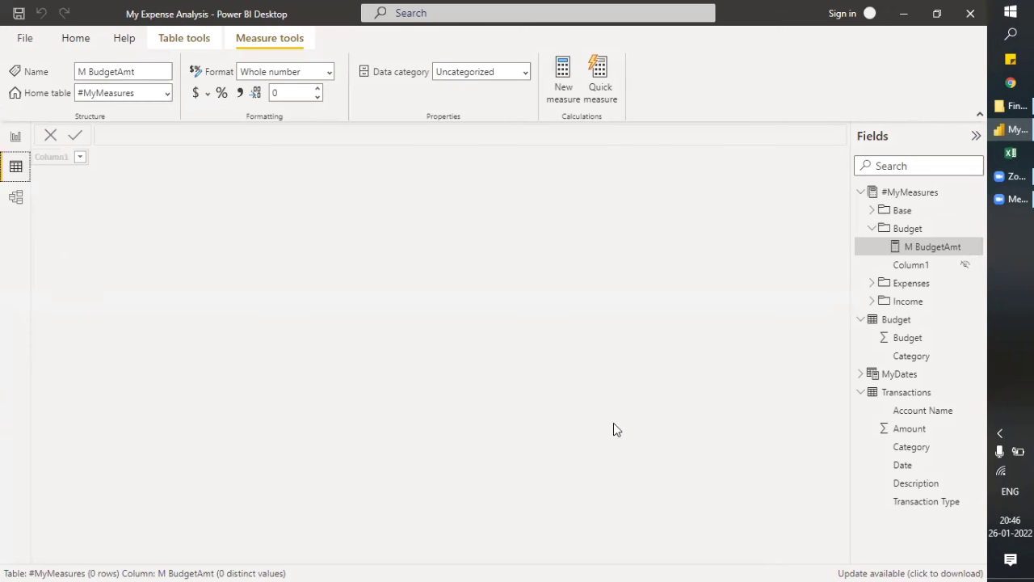
click(860, 193)
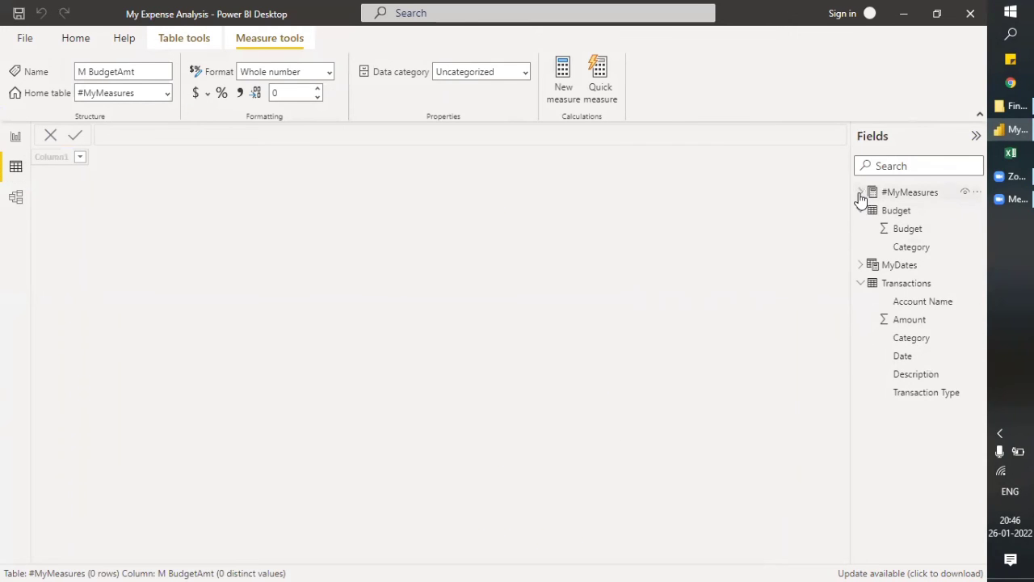
click(861, 211)
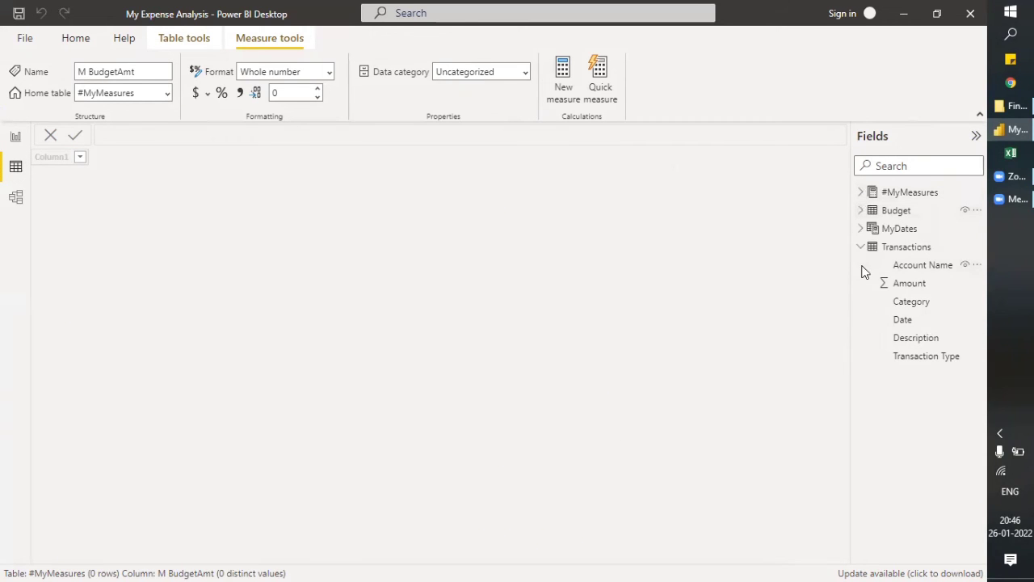
click(861, 248)
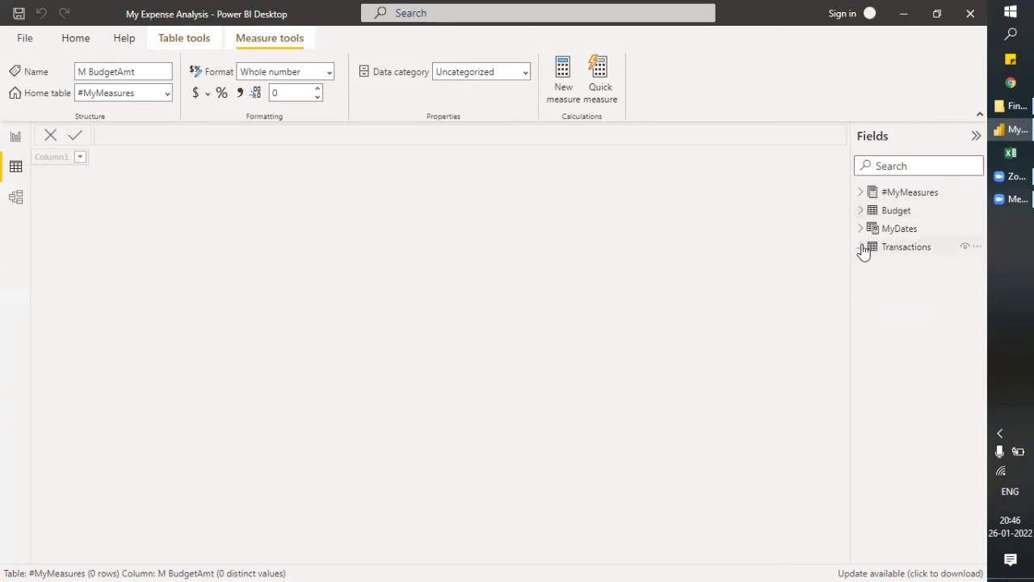
click(862, 192)
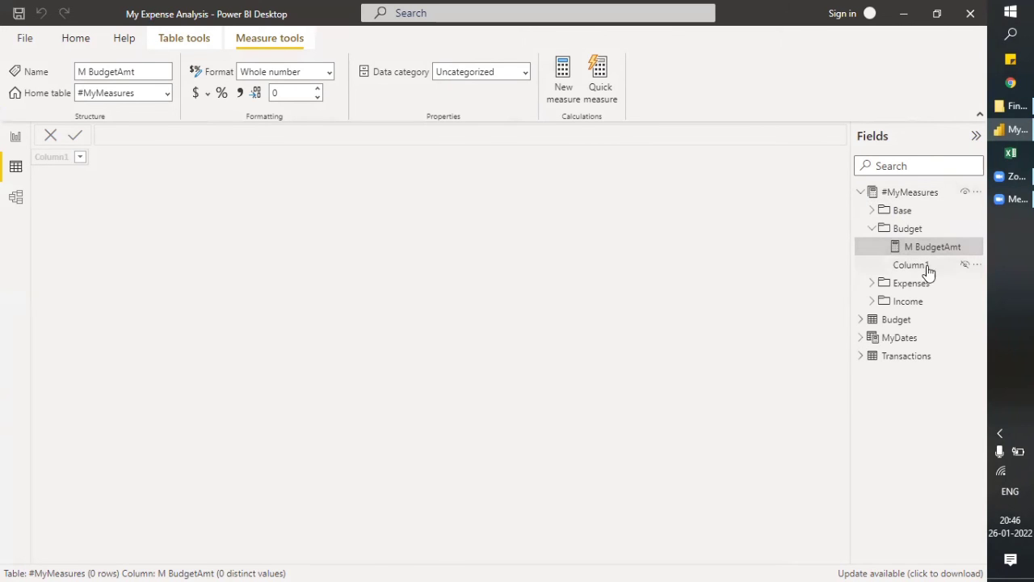
click(871, 230)
click(872, 265)
click(872, 265)
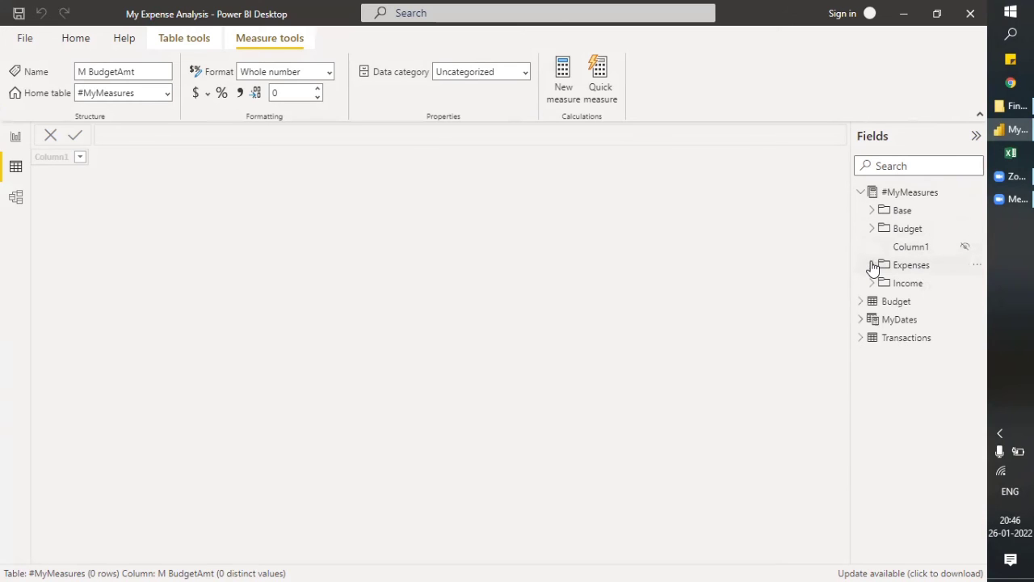
click(16, 137)
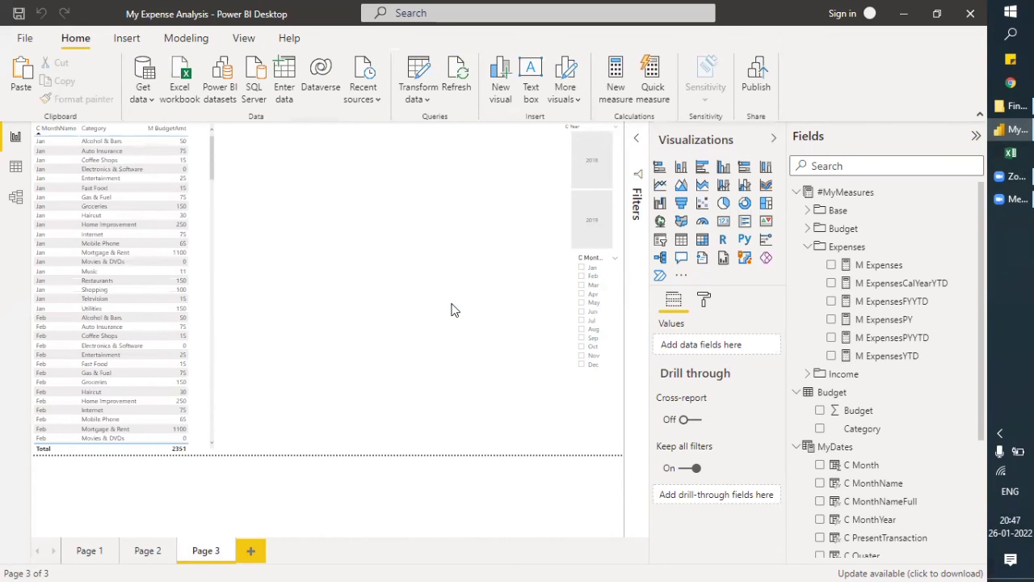
scroll(870, 448, down, 3)
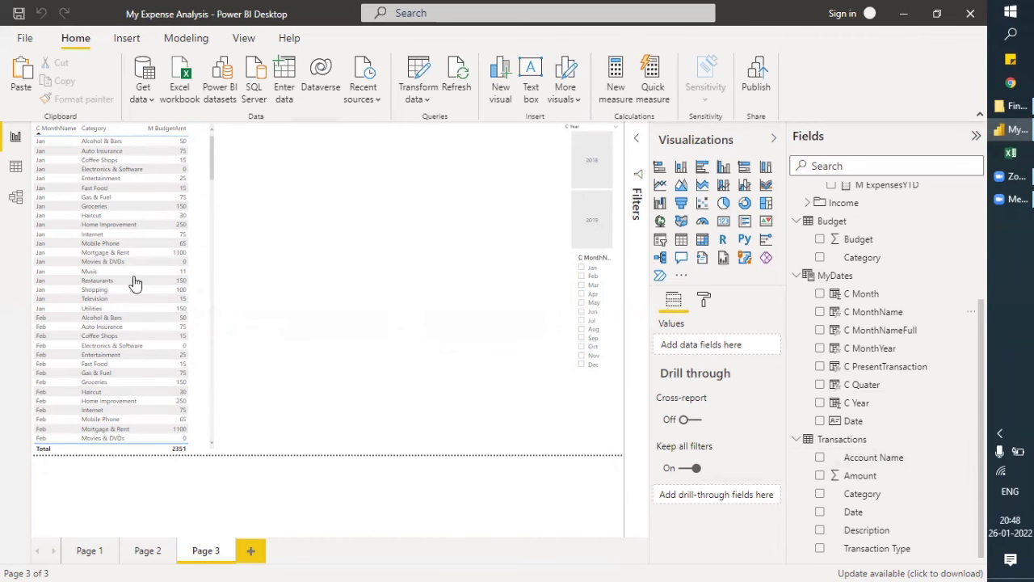
Examine the properties of the M Expenses, M ExpensesCalYearYTD and M ExpensesFYYTD measures in the model view, including the available formats and data categories
click(11, 194)
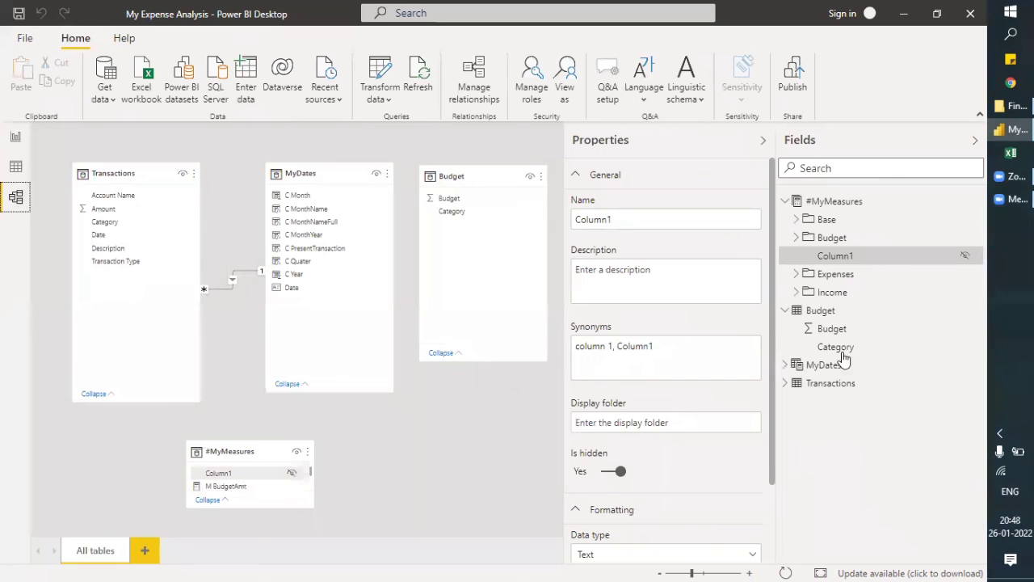
click(796, 275)
click(853, 293)
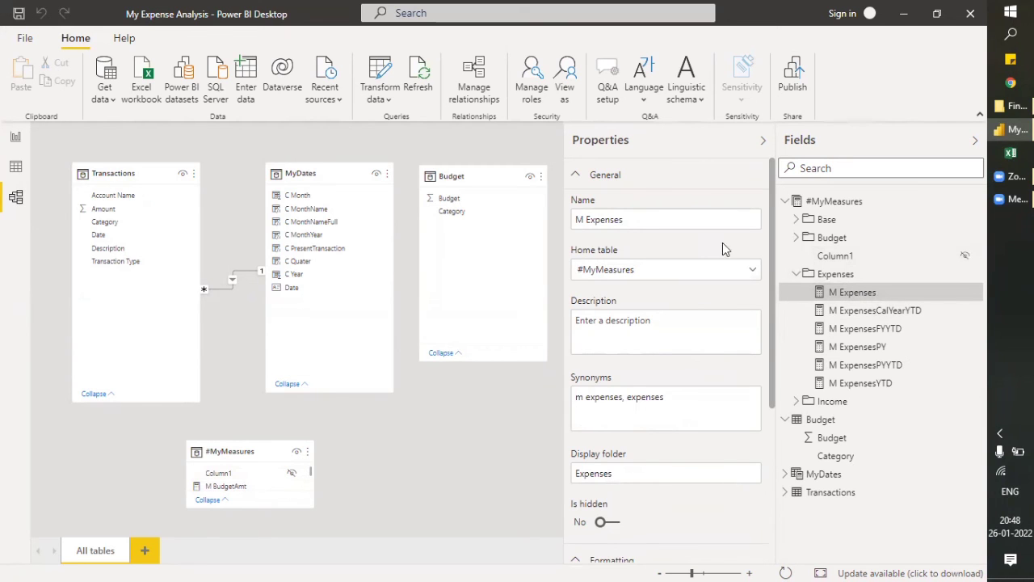
click(861, 316)
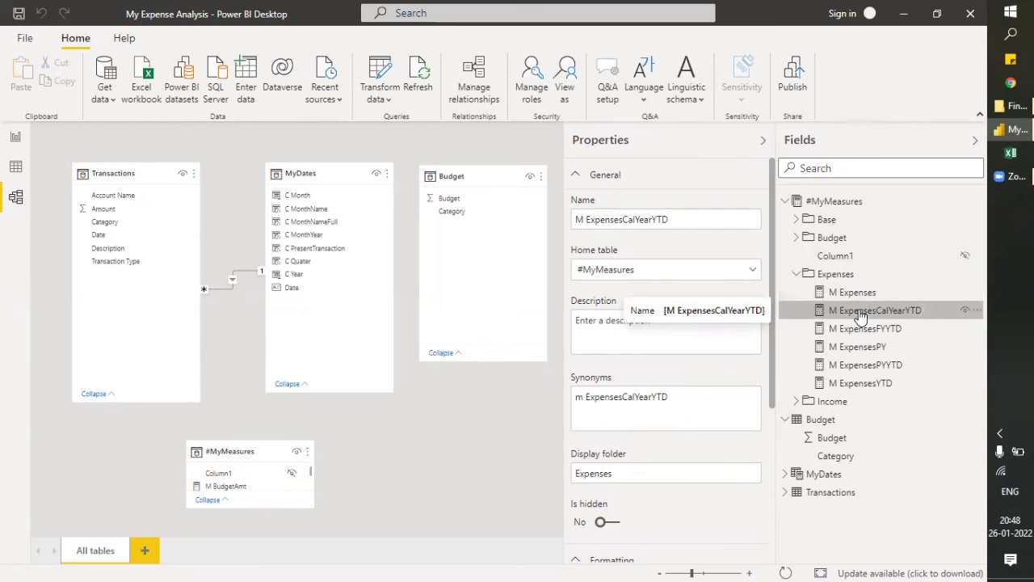
scroll(705, 358, down, 3)
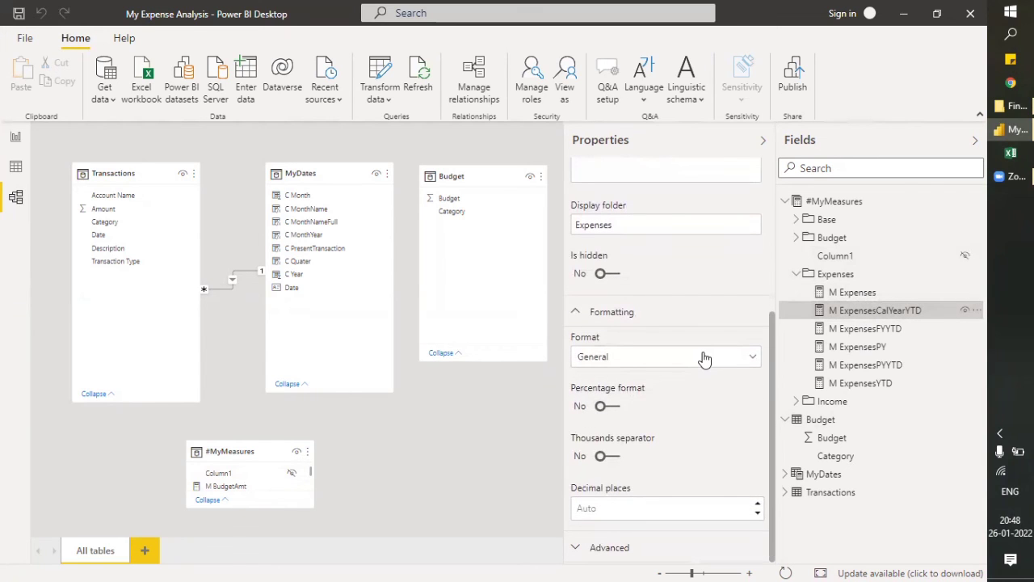
click(703, 358)
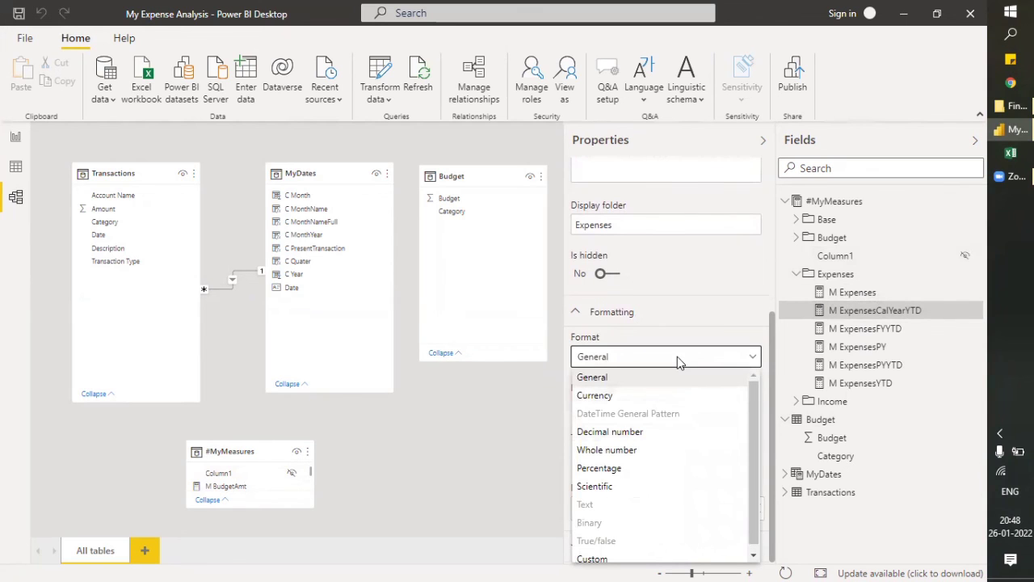
click(755, 360)
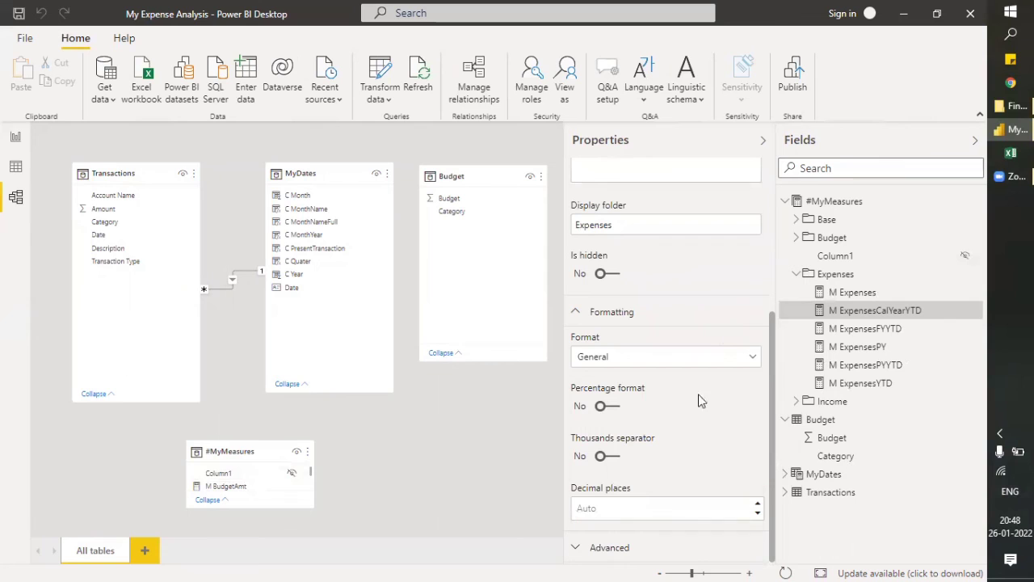
click(600, 548)
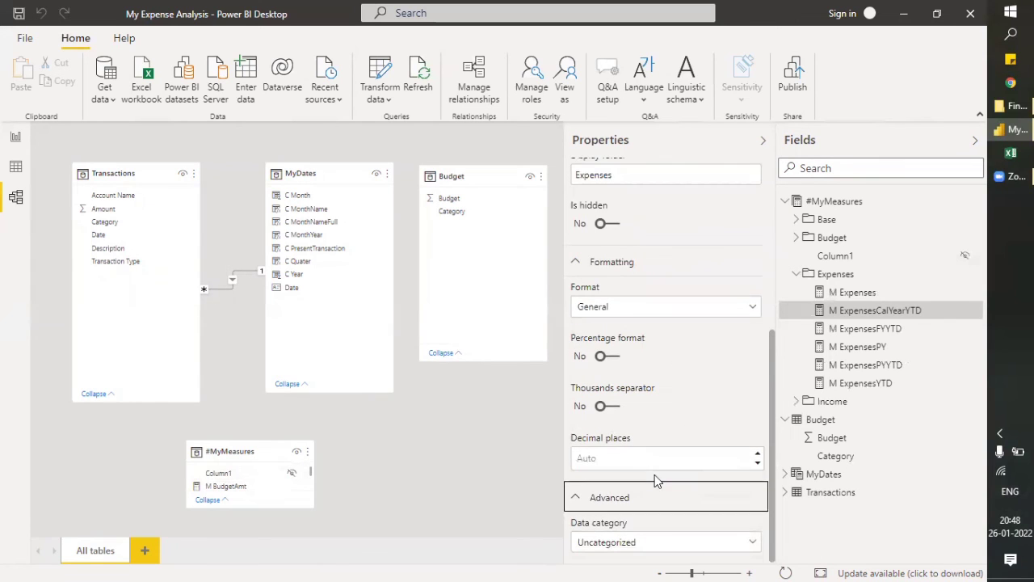
click(656, 540)
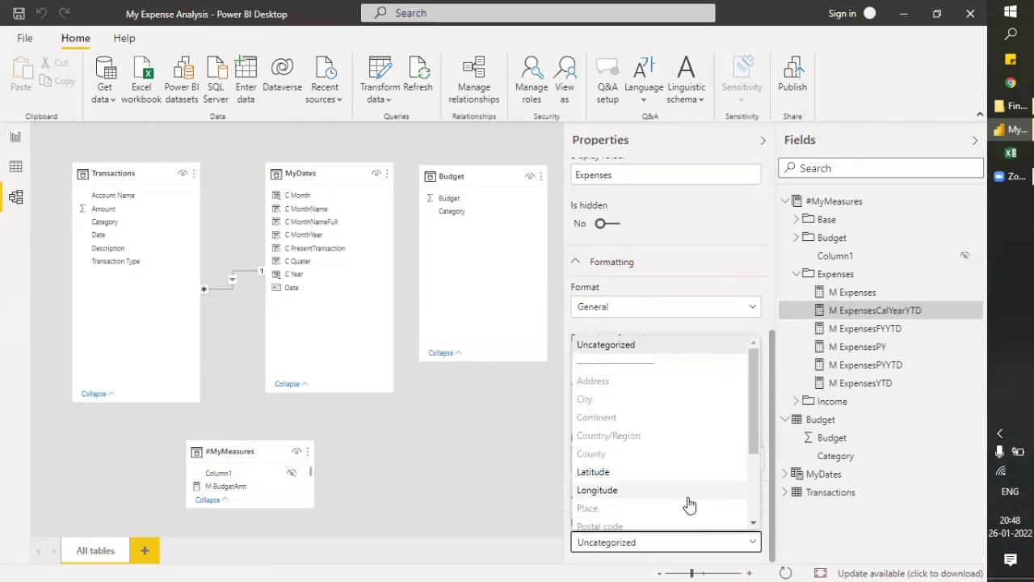
click(684, 282)
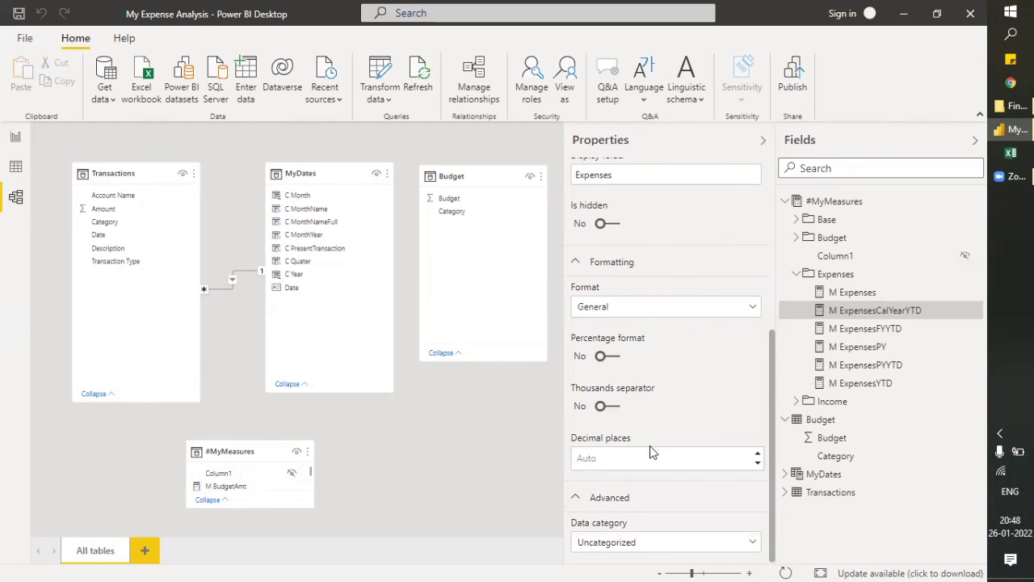
scroll(687, 451, up, 1)
scroll(687, 452, up, 4)
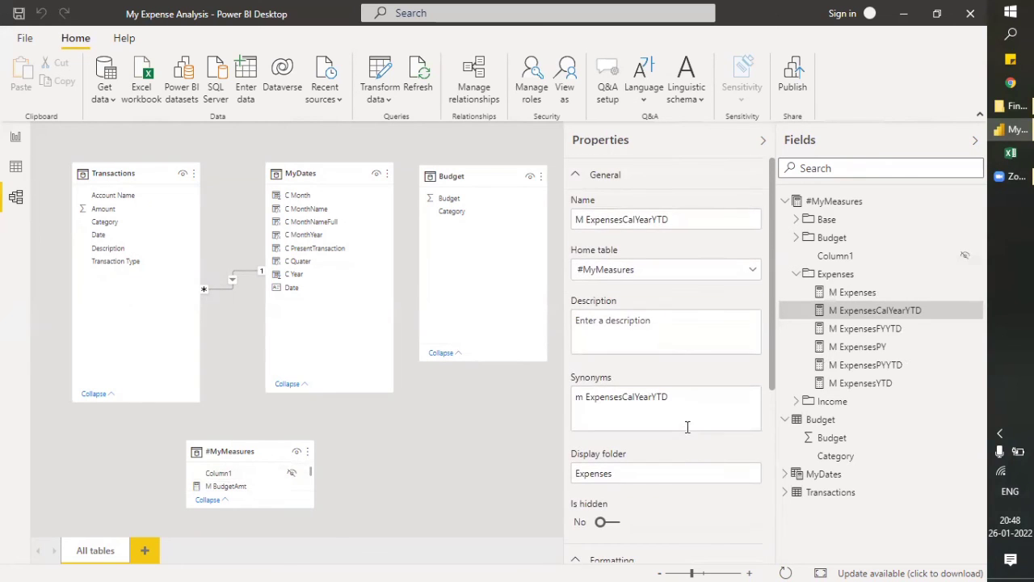
click(869, 331)
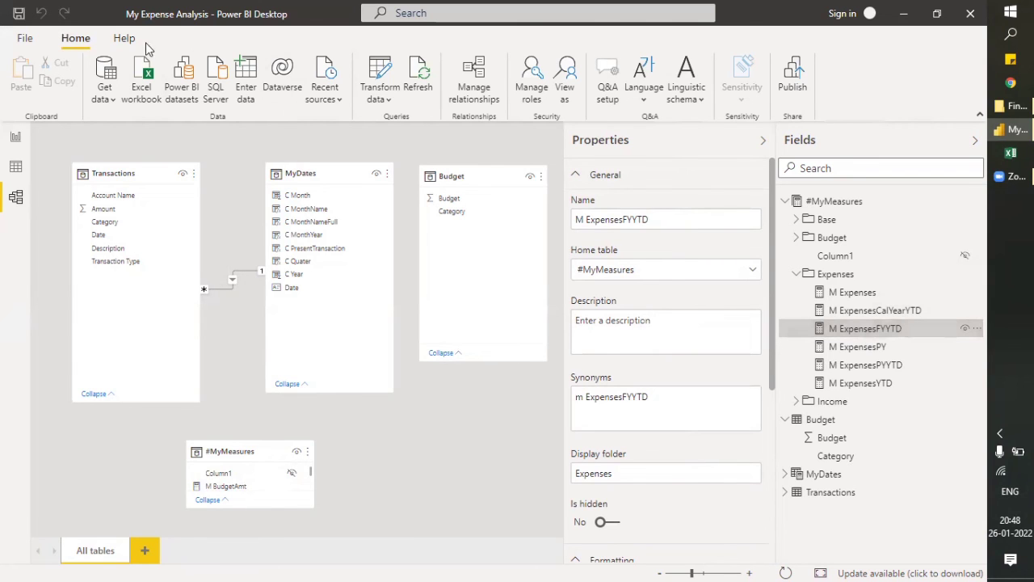
click(126, 38)
click(75, 38)
Return to the report view and start a new calculated table named MyTable with a CROSSJOIN formula
click(15, 136)
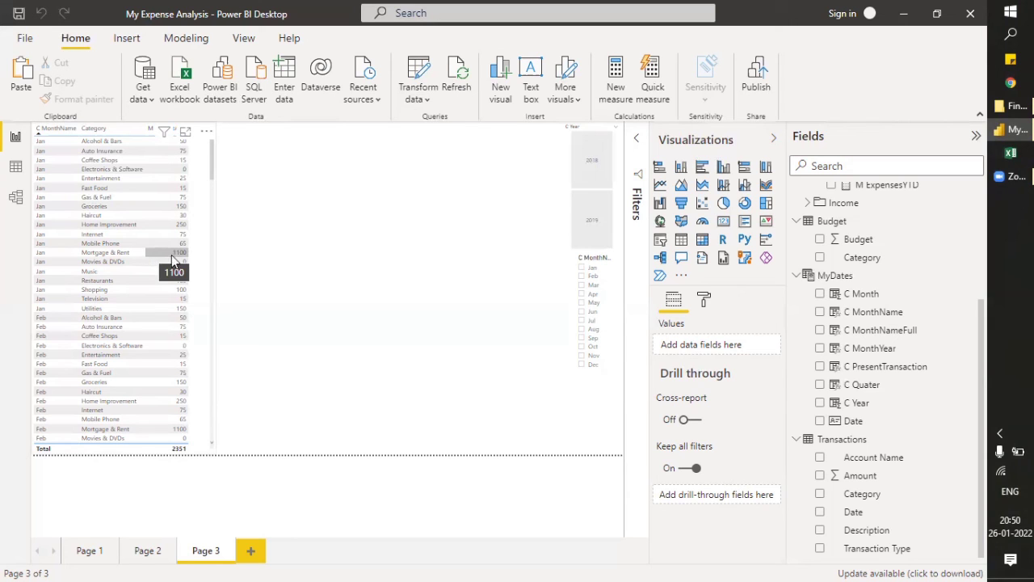
click(831, 222)
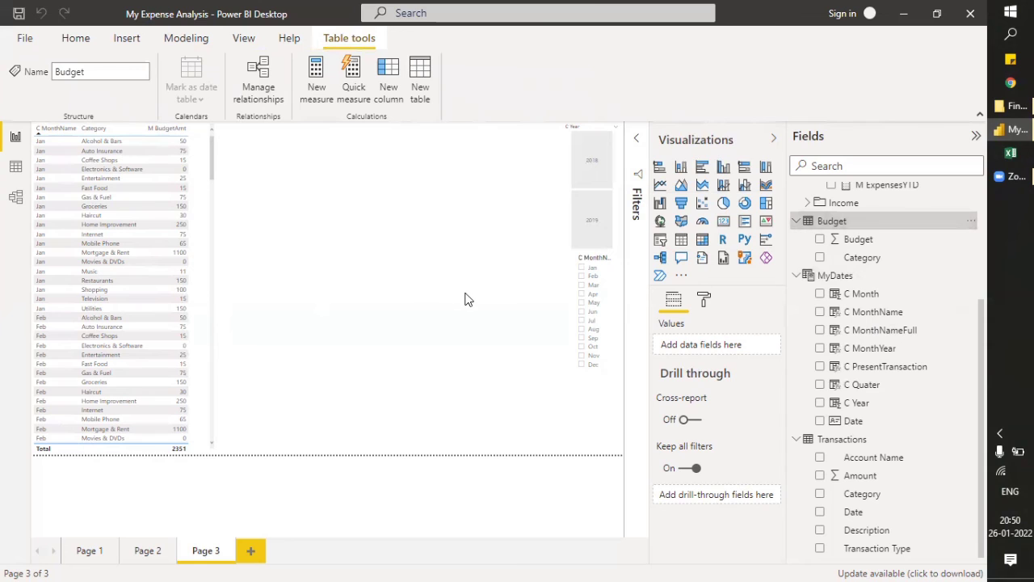
click(858, 439)
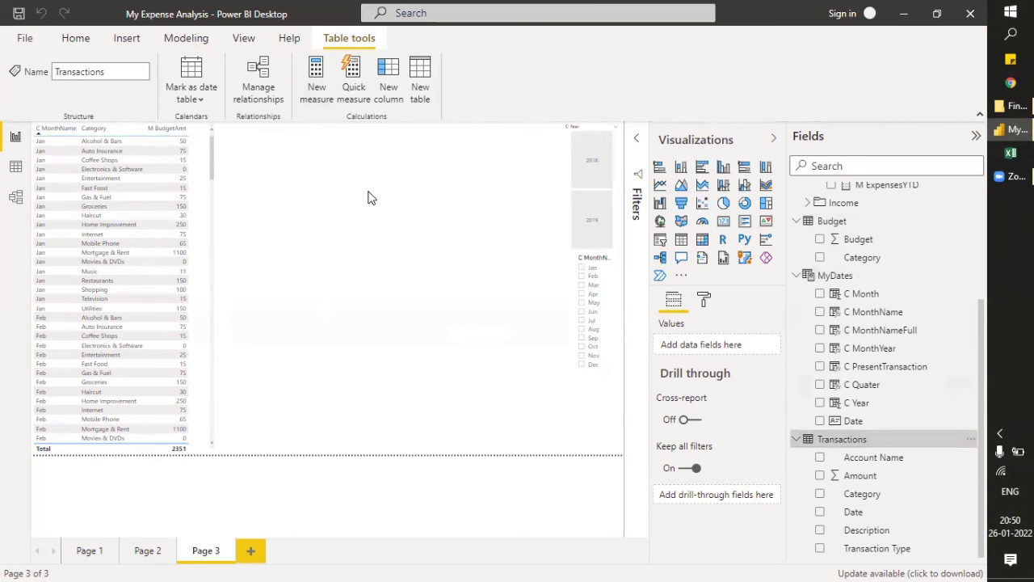
click(422, 79)
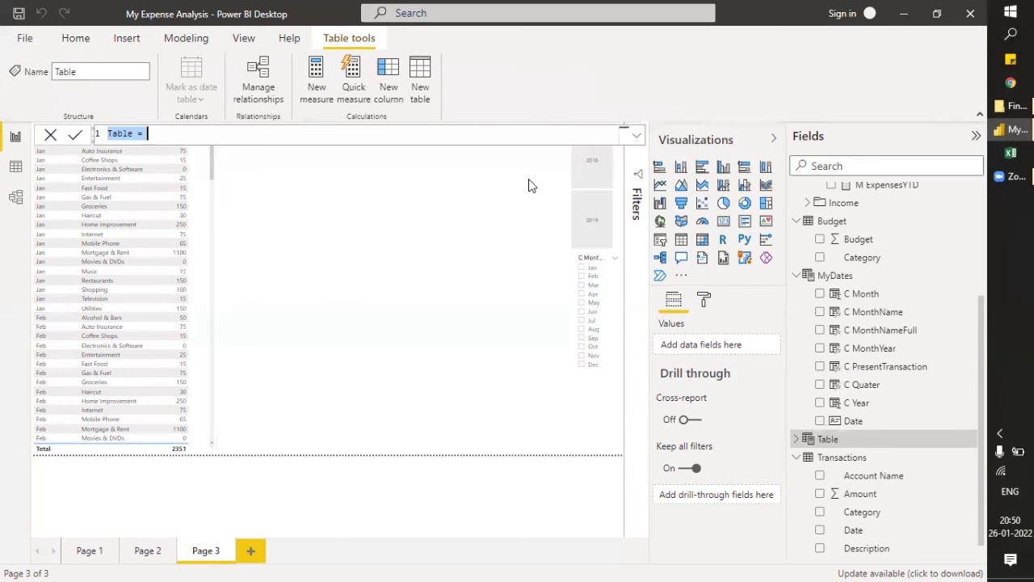
text(MyT)
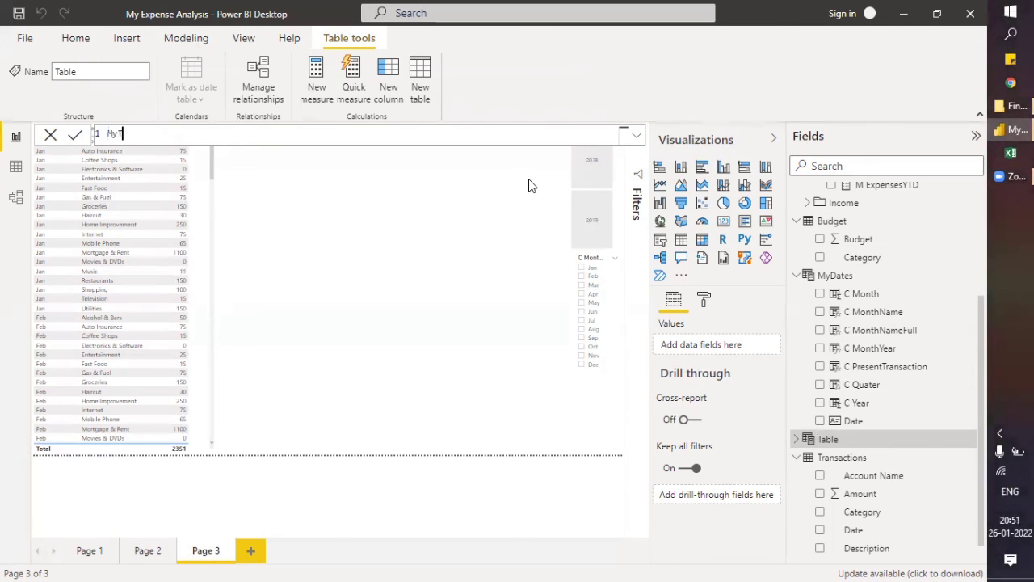
text(able = CROSSJOIN()
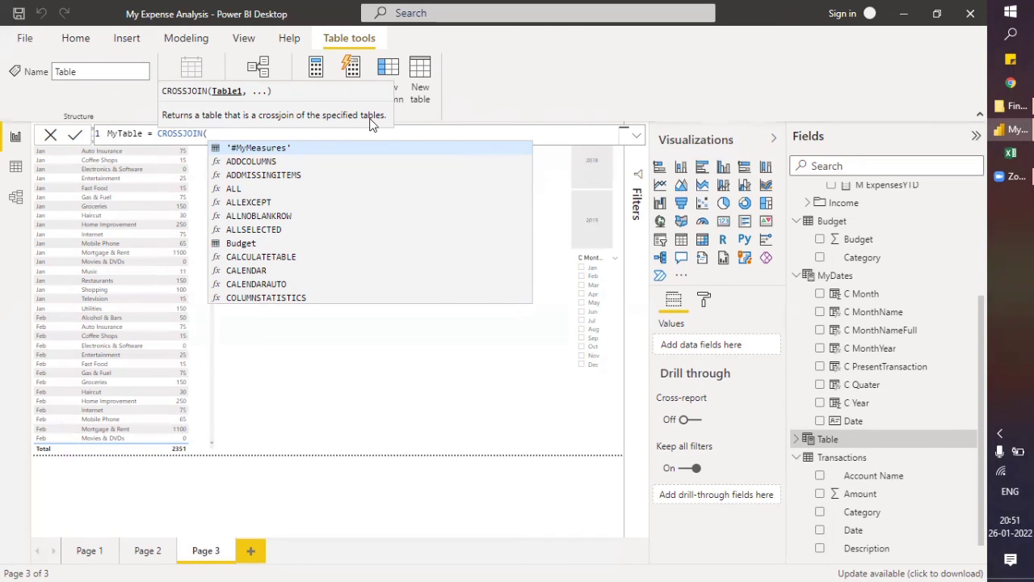
Enter SUMMARIZE(MyDates,MyDates[C MonthName]) as the first table of the CROSSJOIN
text(sum)
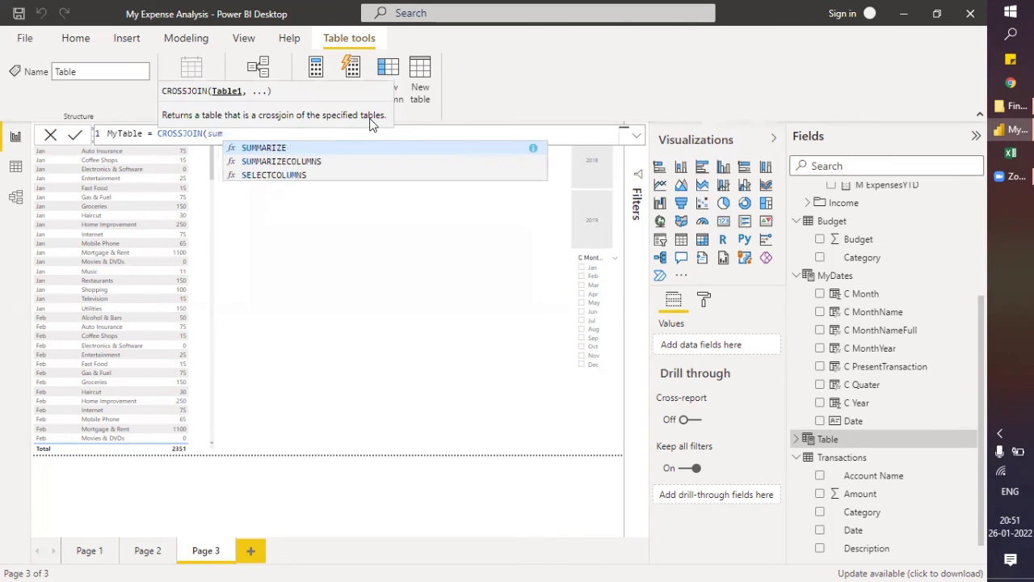
key(Tab)
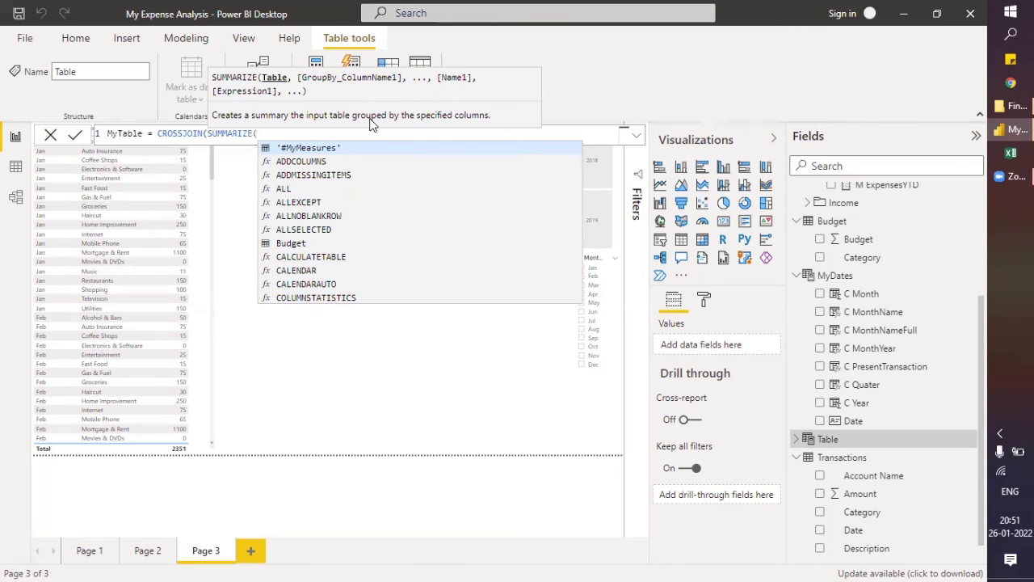
text(myda)
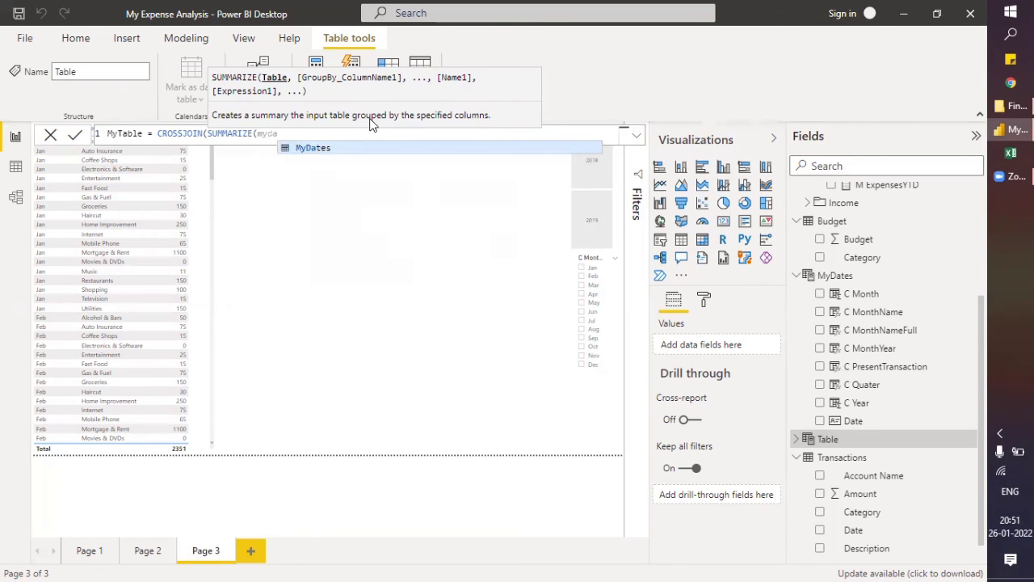
key(Tab)
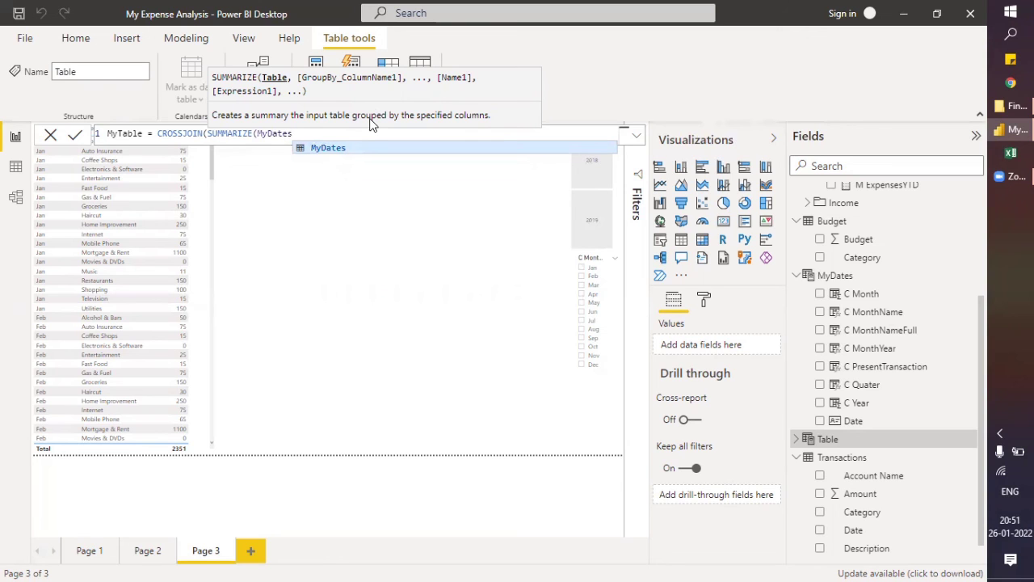
text(,)
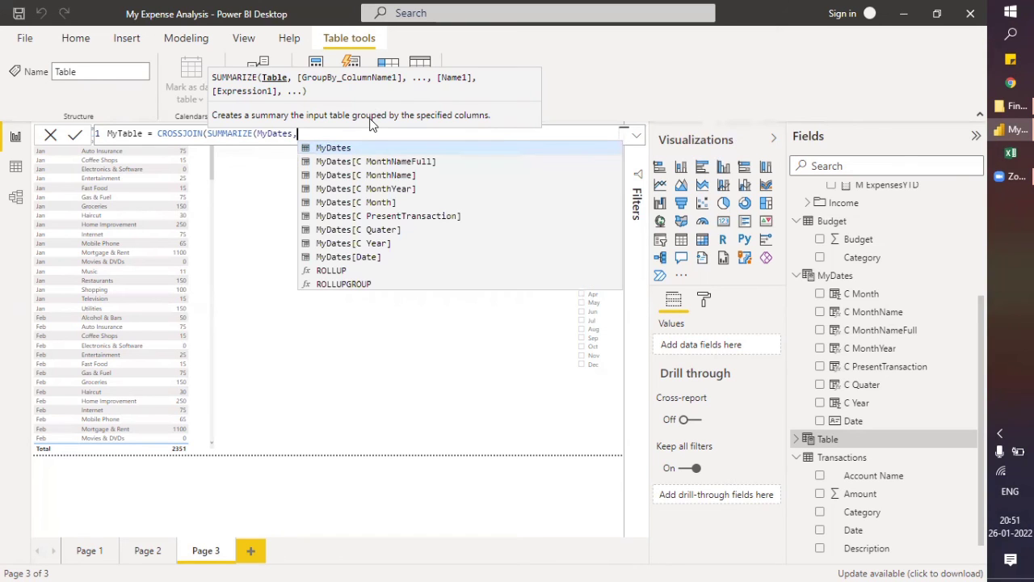
text(date)
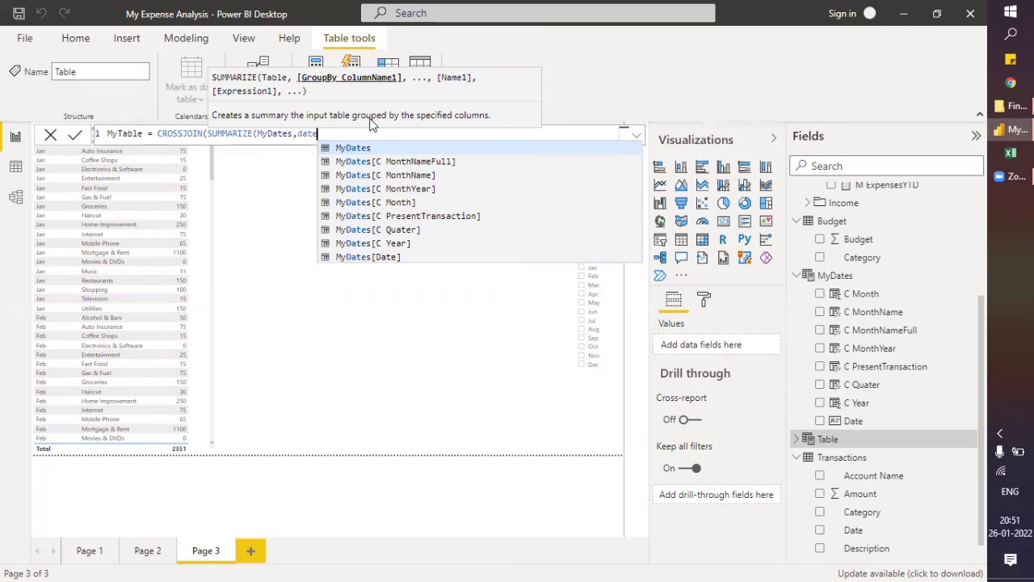
key(Down)
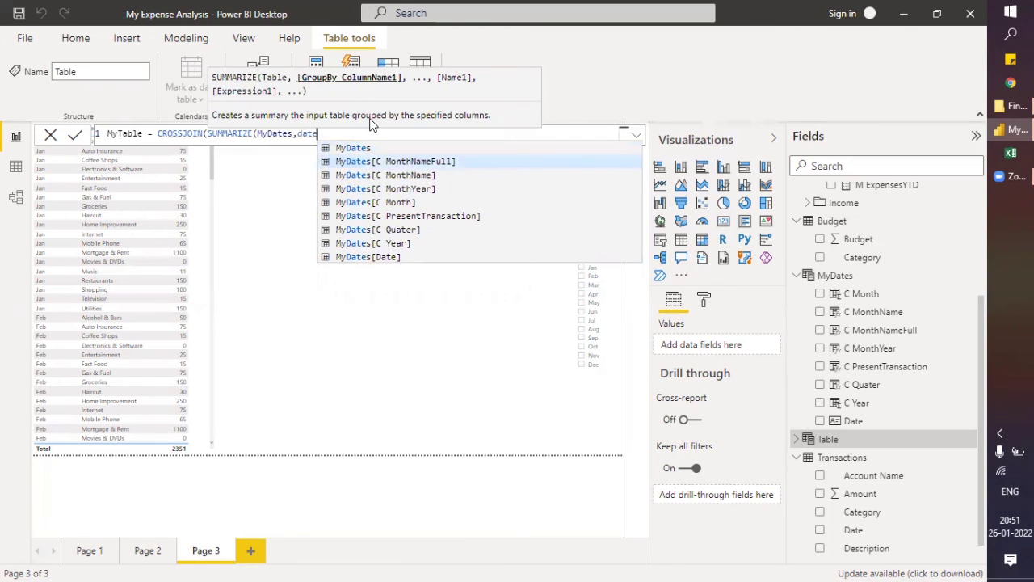
key(Down)
key(Down)
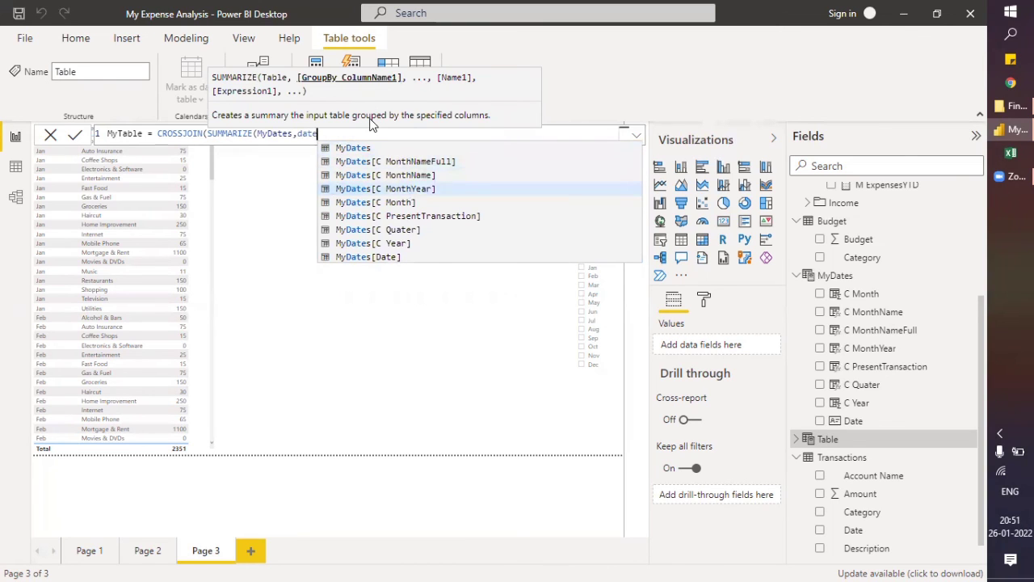
key(Up)
key(Tab)
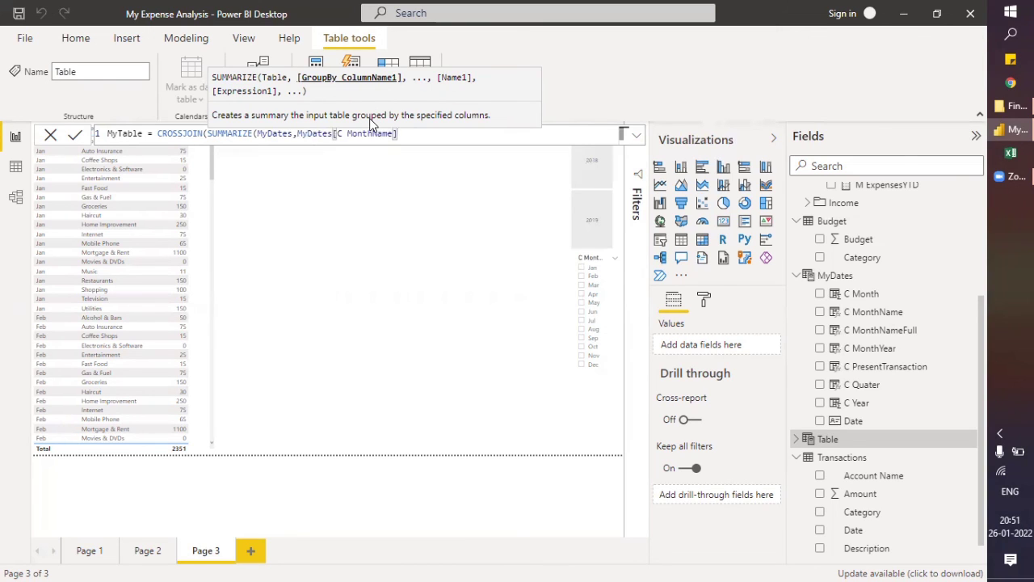
text(),)
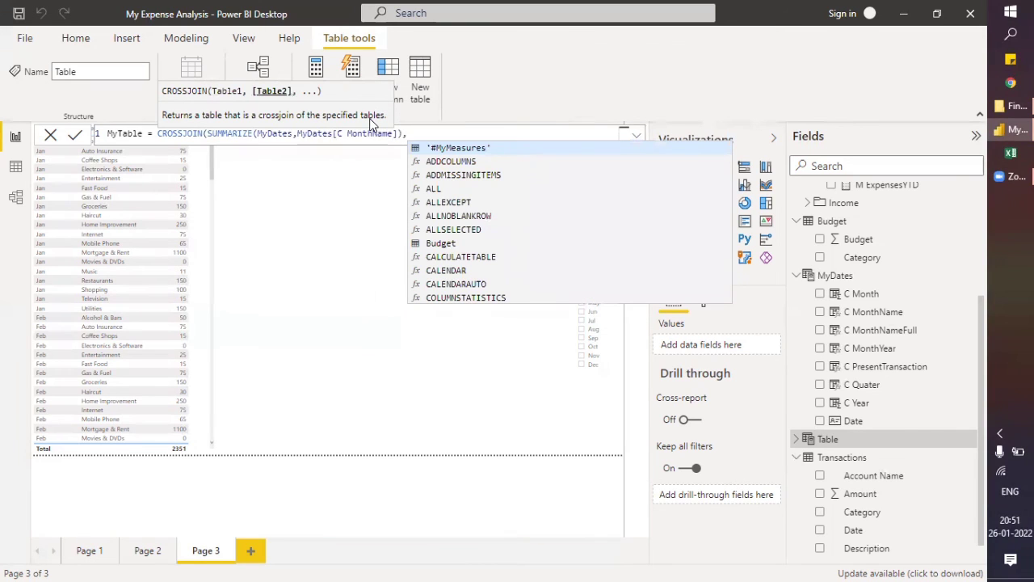
Add the Budget table as the second CROSSJOIN argument and commit the MyTable formula
text([b)
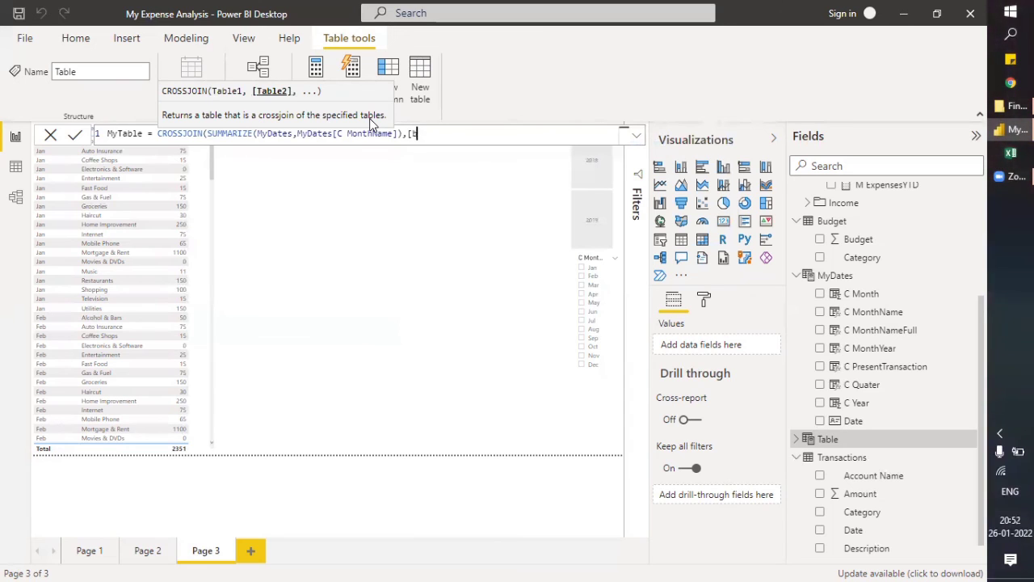
text(u)
key(BackSpace)
key(BackSpace)
key(BackSpace)
text(budg)
key(Tab)
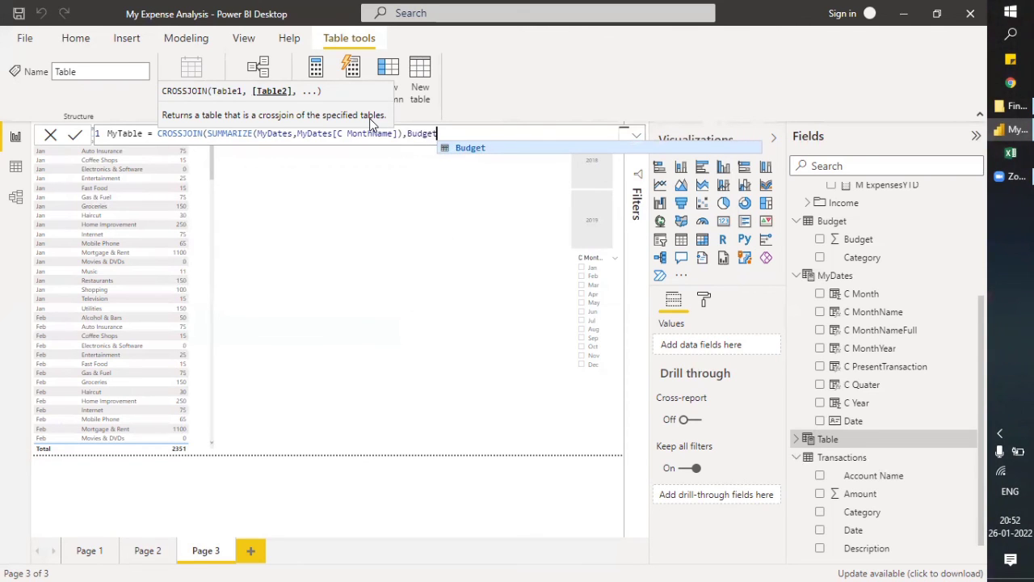
text())
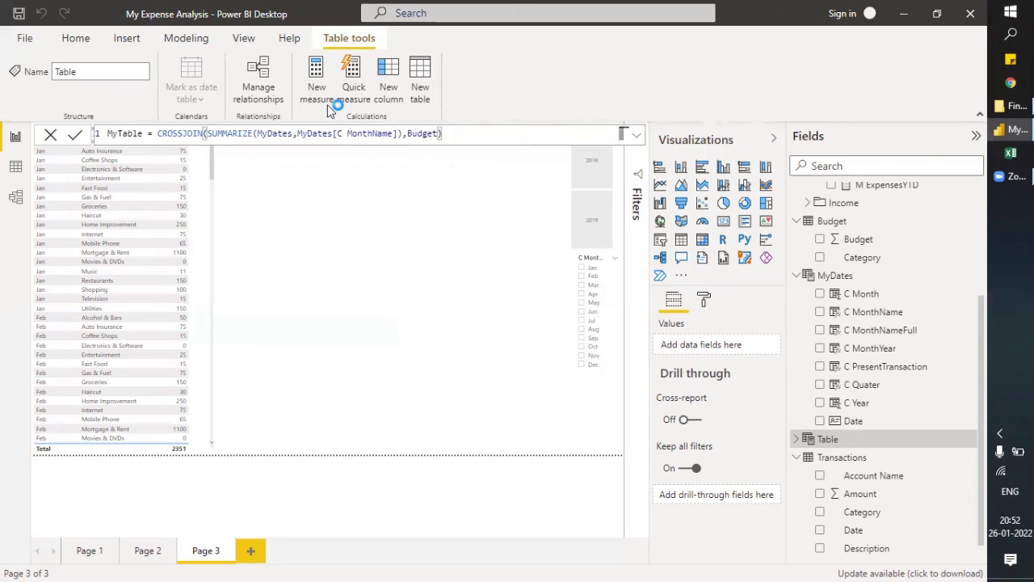
key(Return)
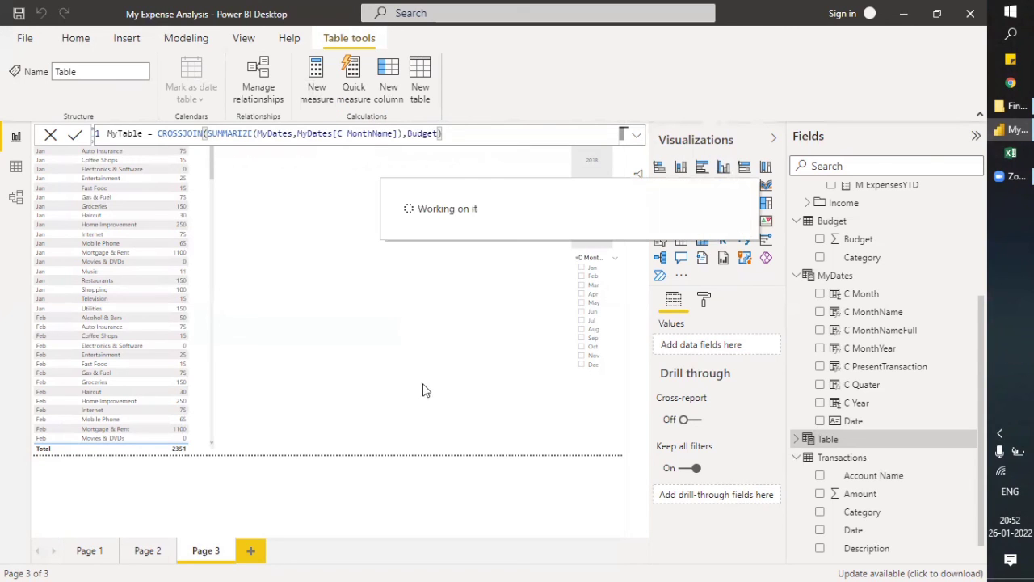
Examine the rows and fields of MyTable in the data view, then return to the report view
click(15, 168)
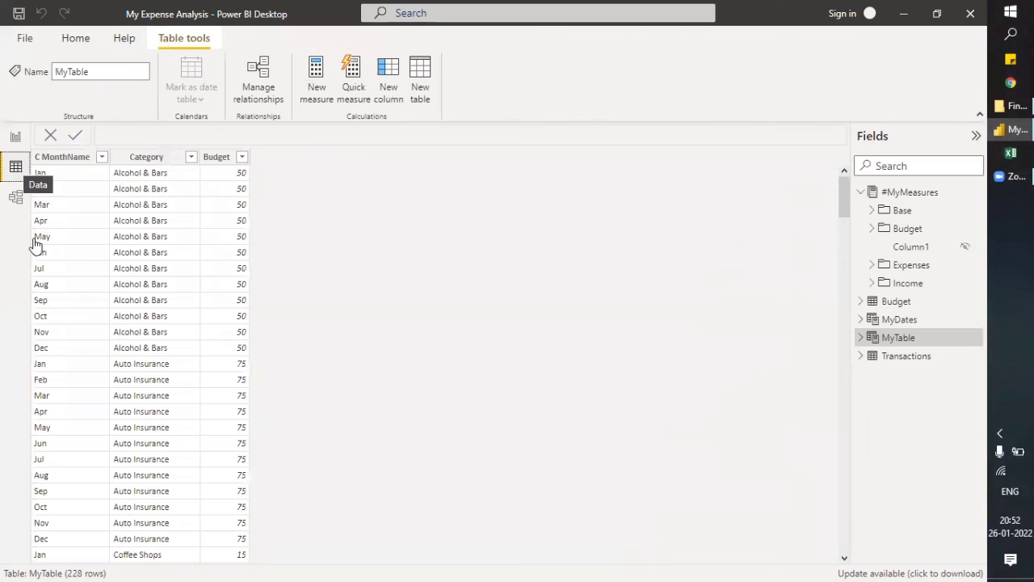
click(880, 338)
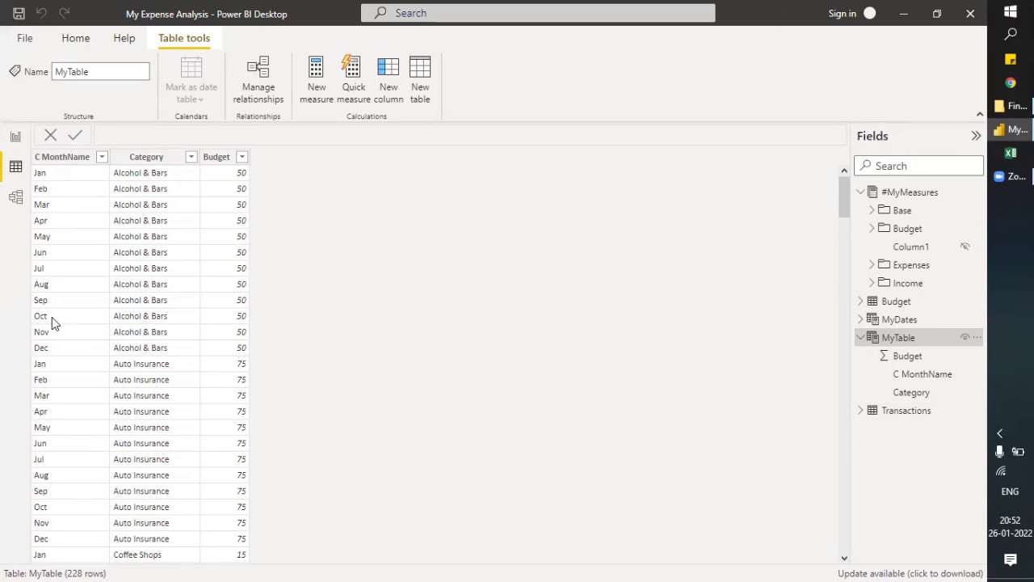
click(103, 160)
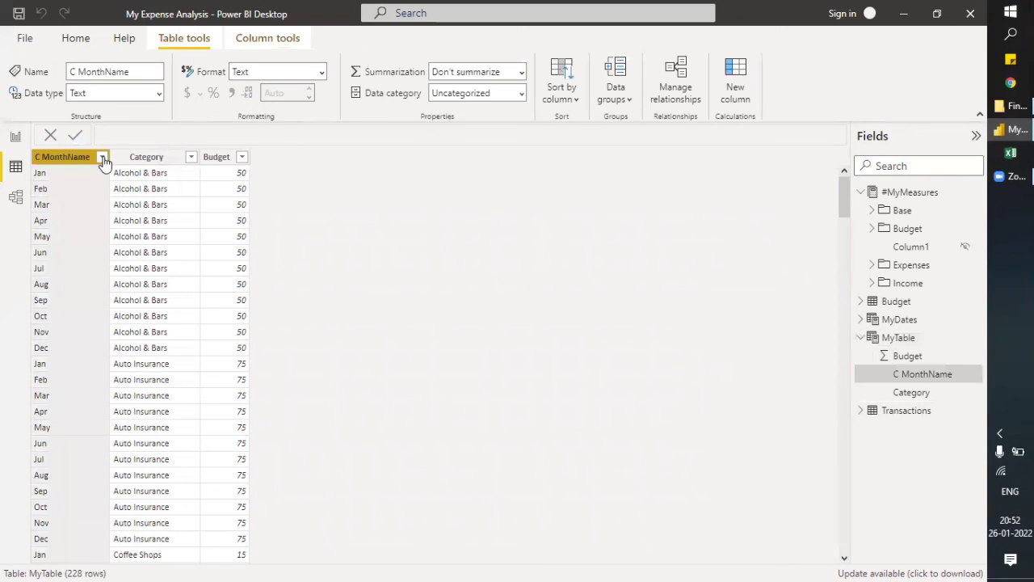
click(16, 137)
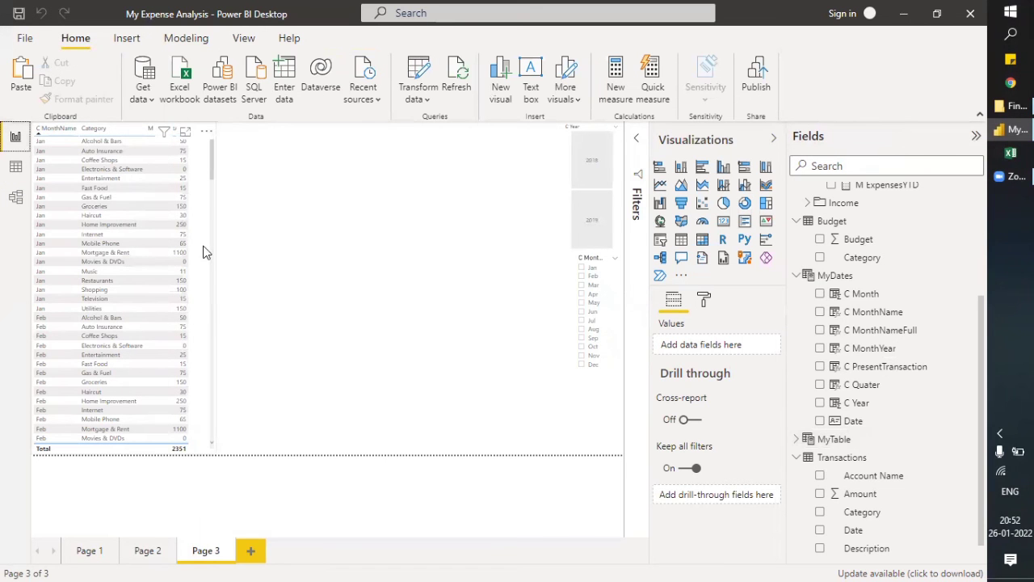
Switch to the data view and highlight the CROSSJOIN function in the MyTable formula
click(145, 206)
click(15, 168)
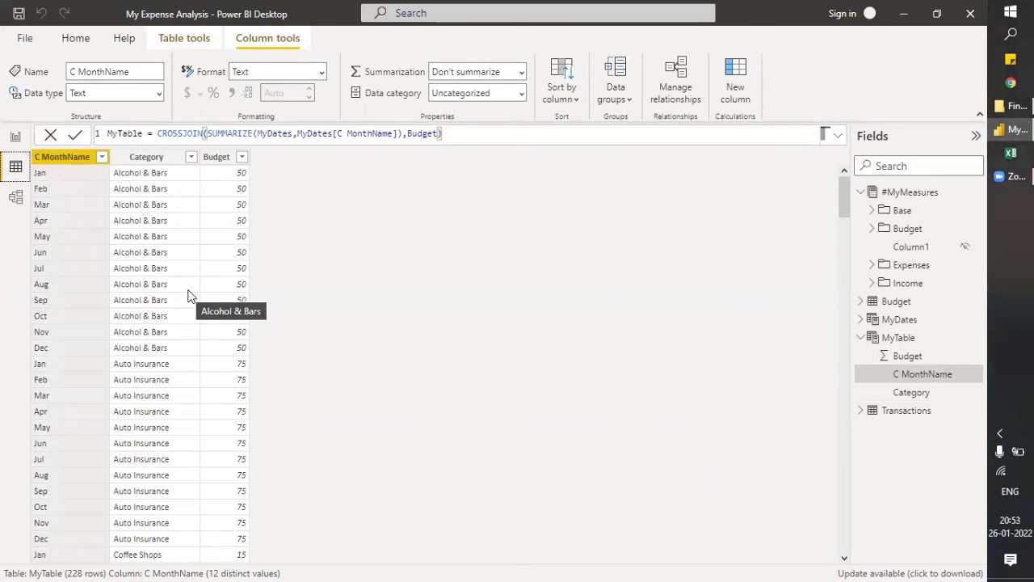
double_click(169, 133)
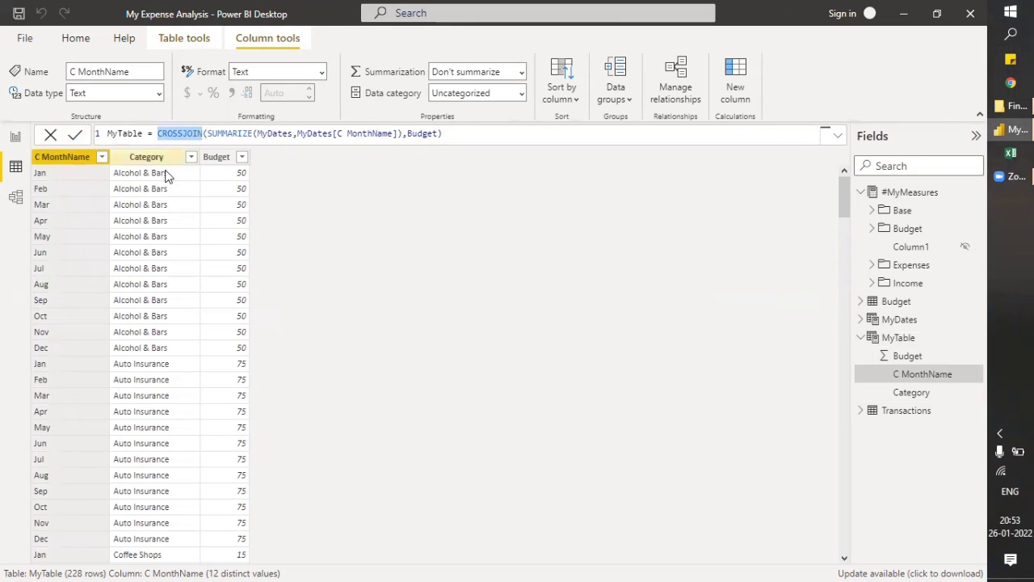
Inspect the Budget and Category columns of the Budget table and the C MonthName column of MyDates
click(866, 229)
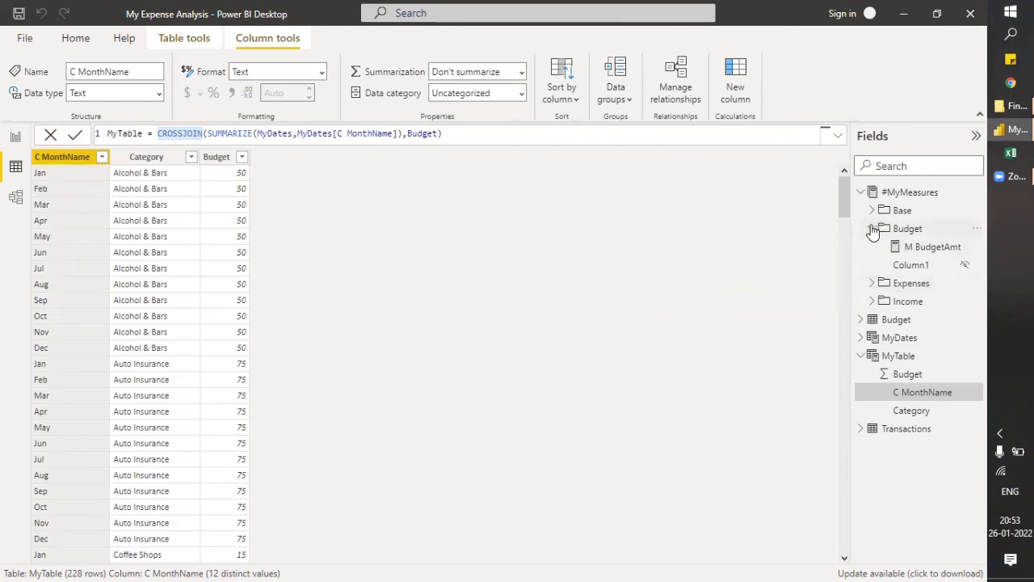
click(871, 229)
click(862, 301)
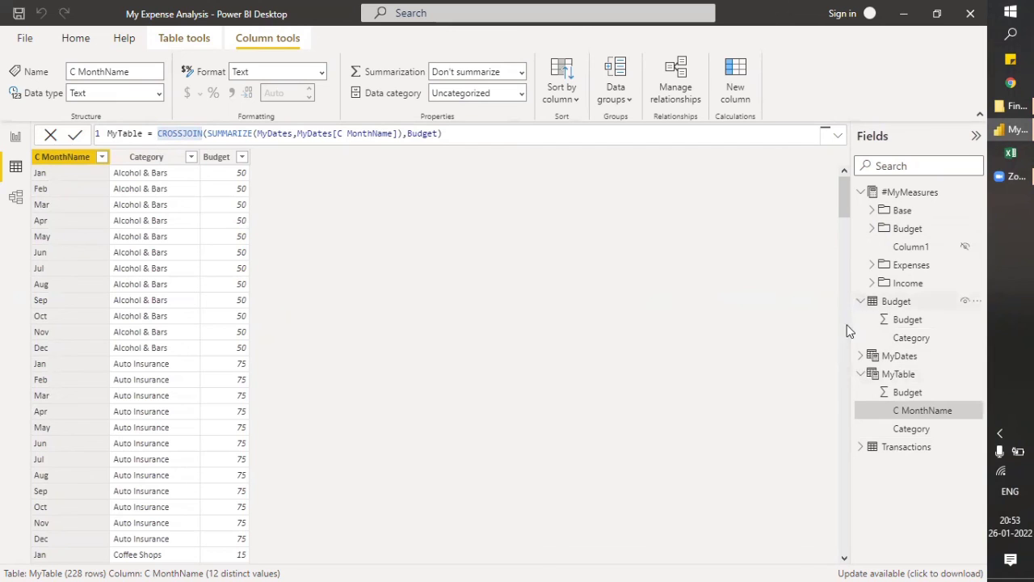
click(908, 320)
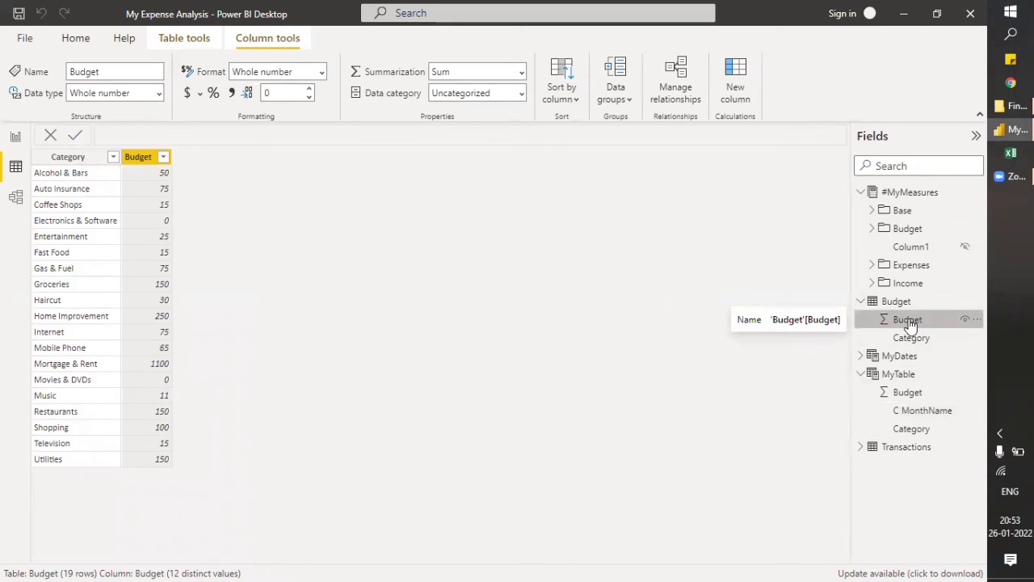
click(911, 336)
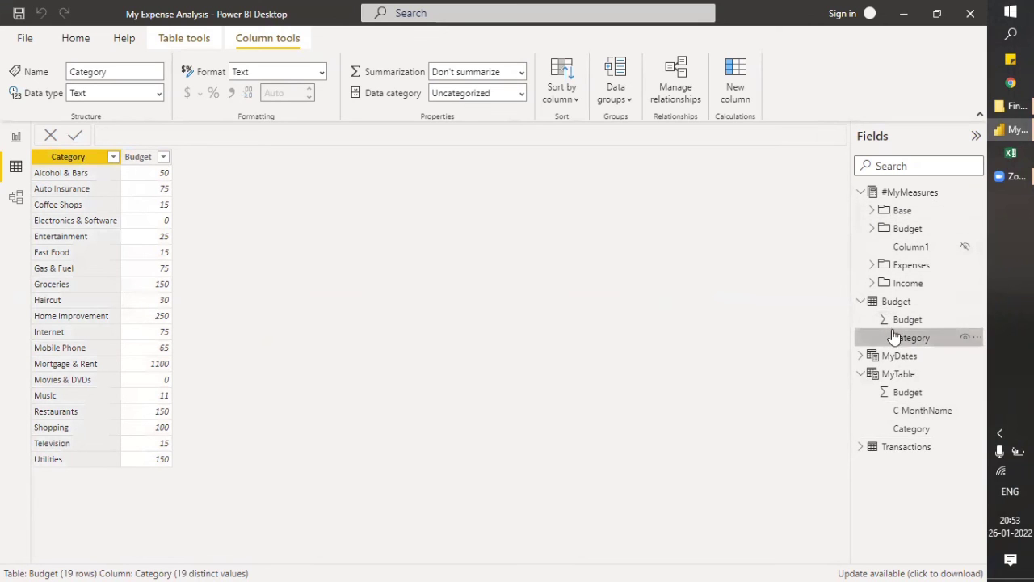
click(863, 357)
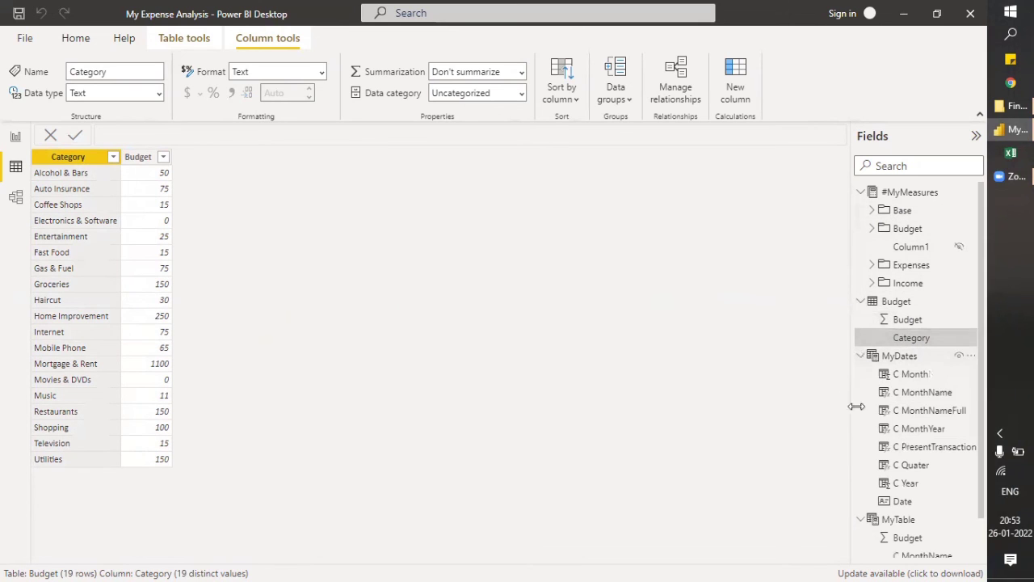
click(927, 394)
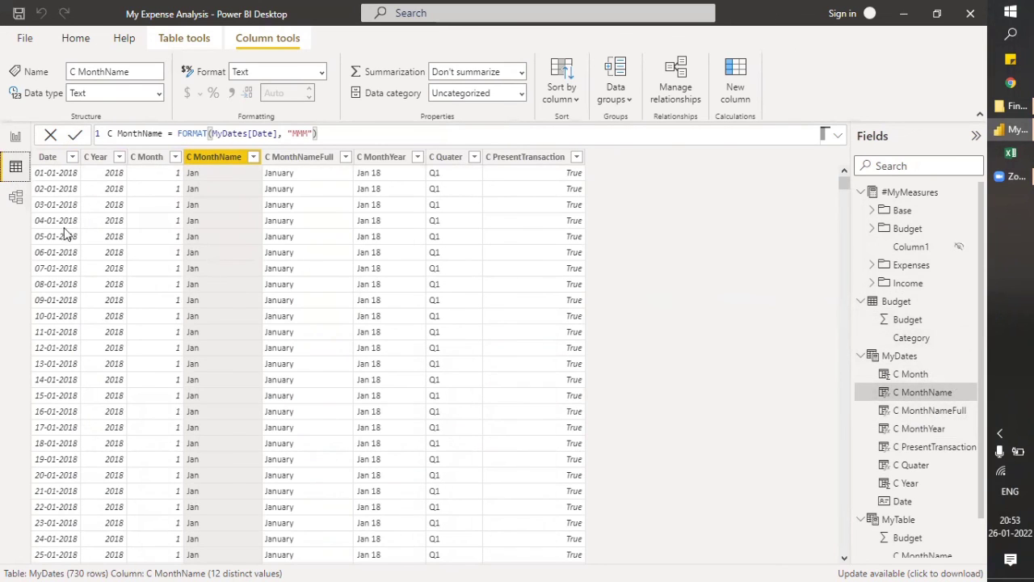
Display MyTable and examine how its month names pair with each category and budget down to the final rows
scroll(921, 412, down, 1)
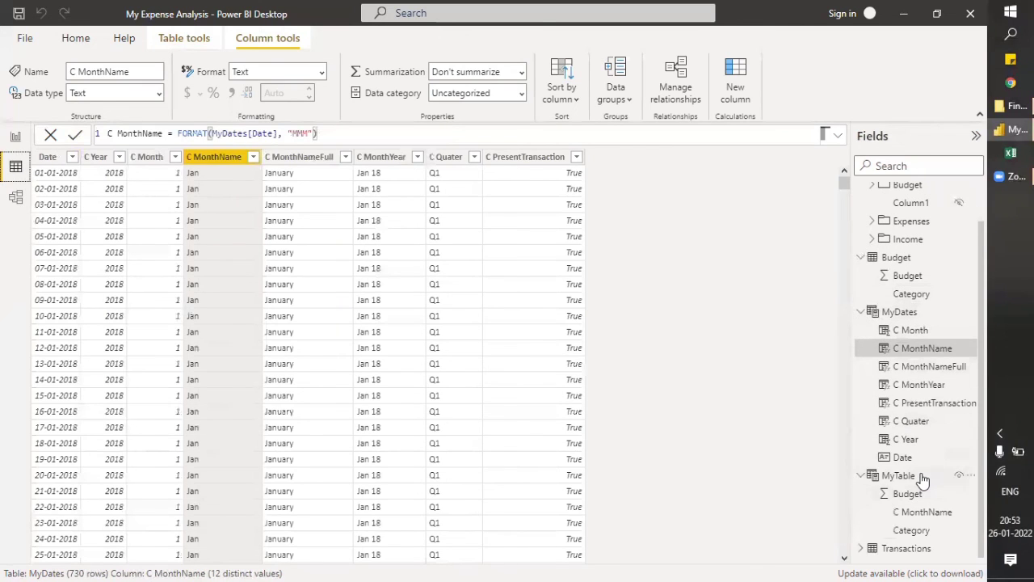
click(898, 476)
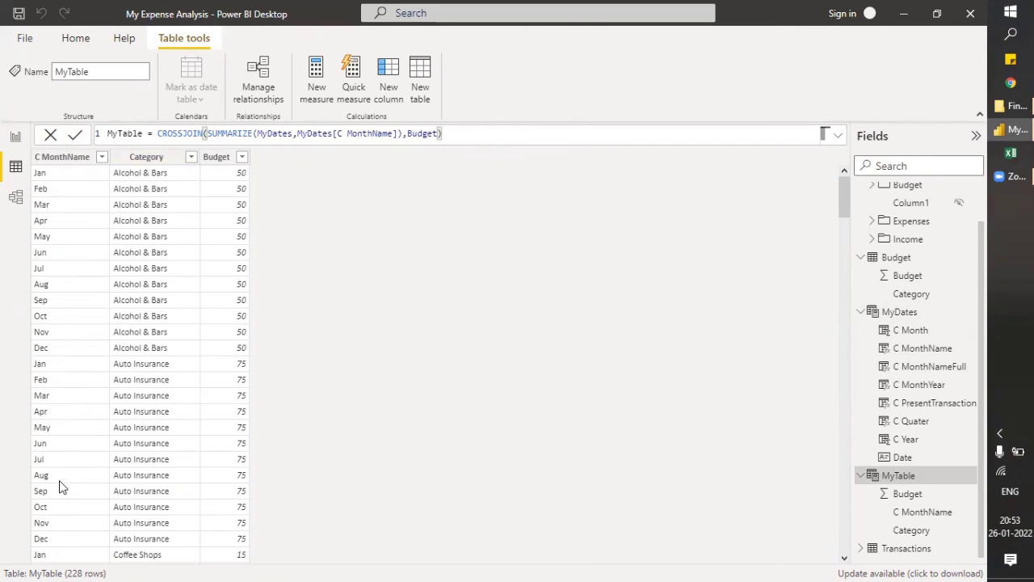
click(63, 521)
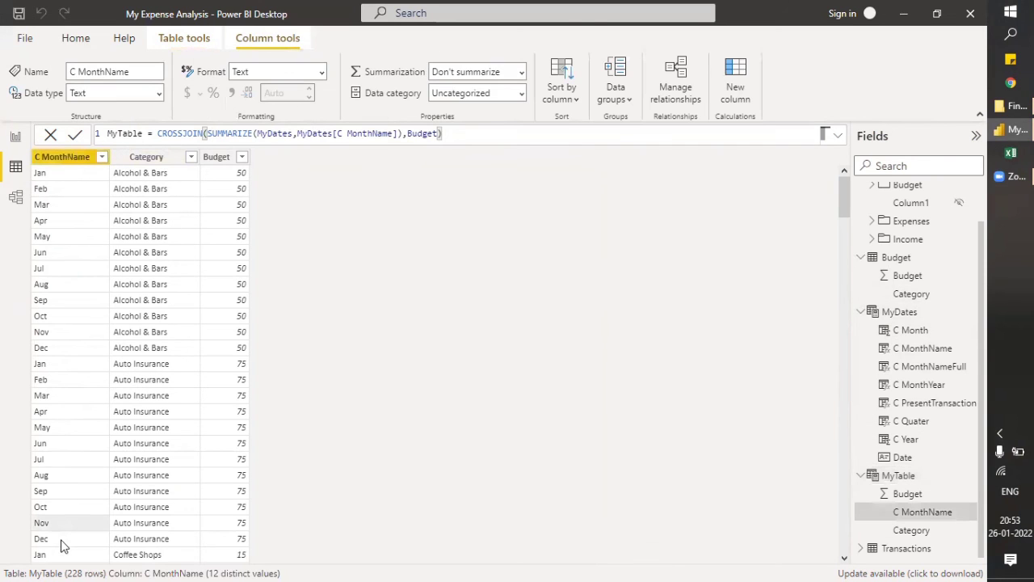
scroll(78, 543, down, 2)
scroll(79, 543, down, 4)
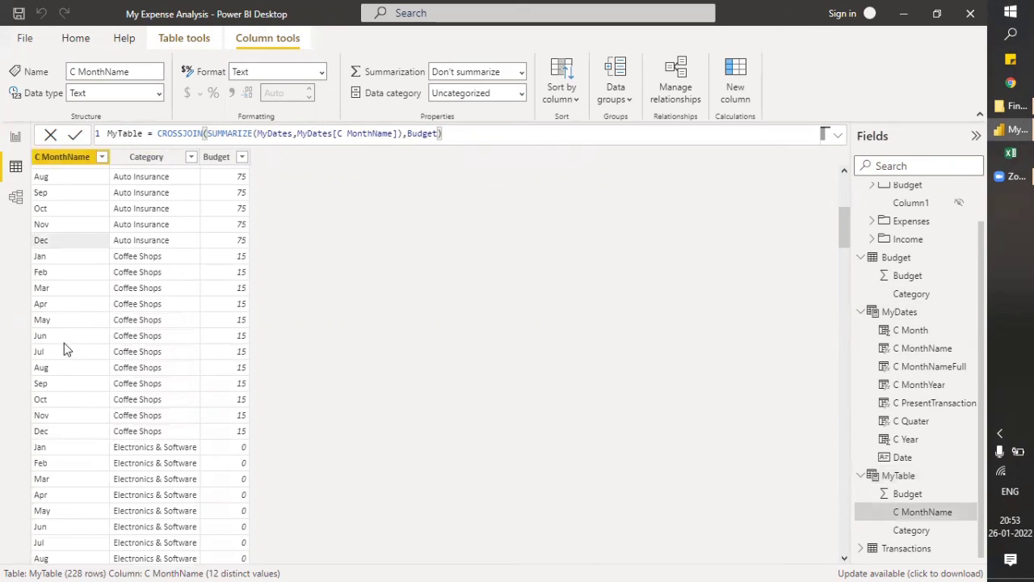
scroll(130, 400, down, 20)
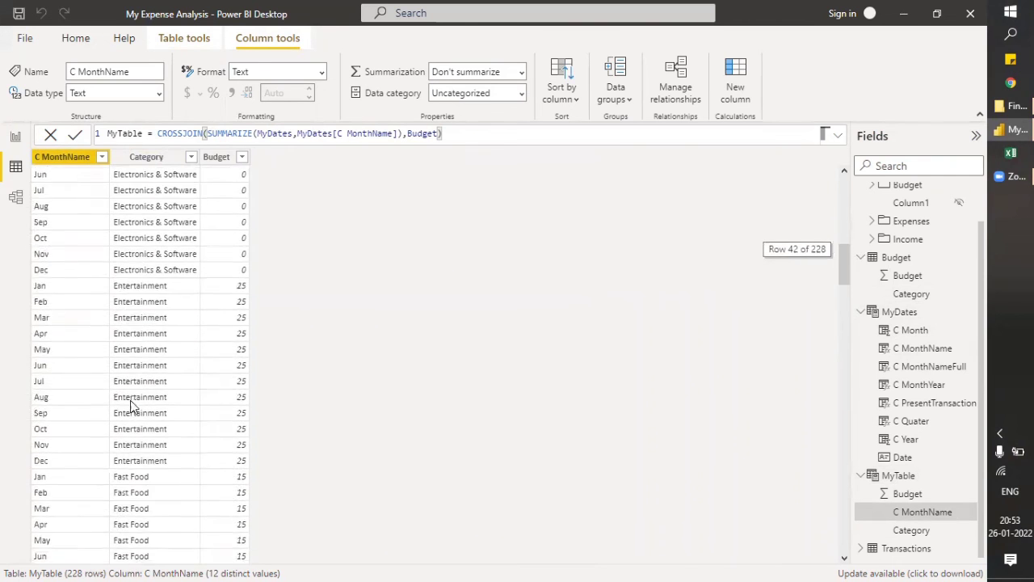
scroll(142, 404, down, 15)
scroll(143, 408, down, 20)
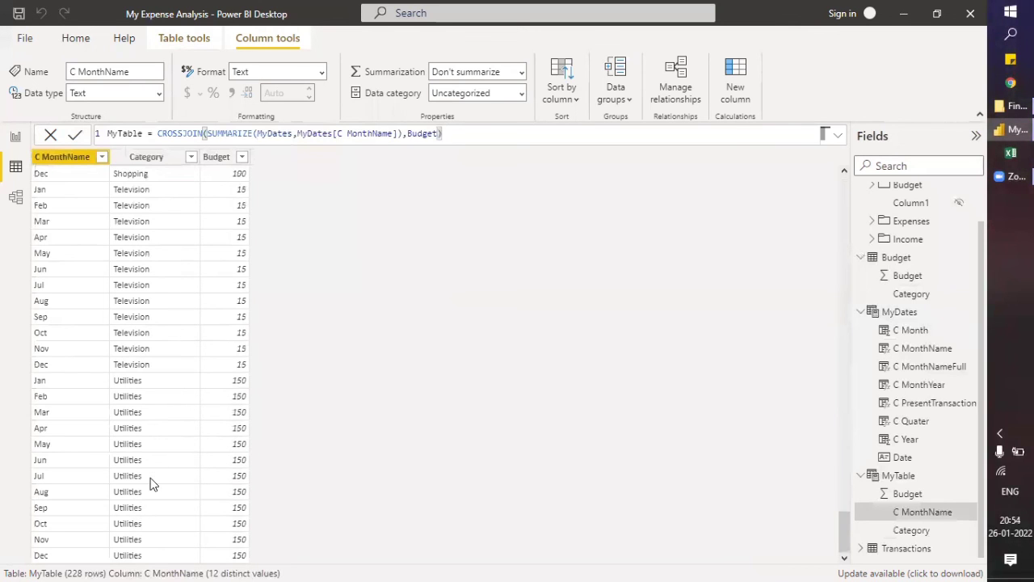
scroll(158, 337, up, 15)
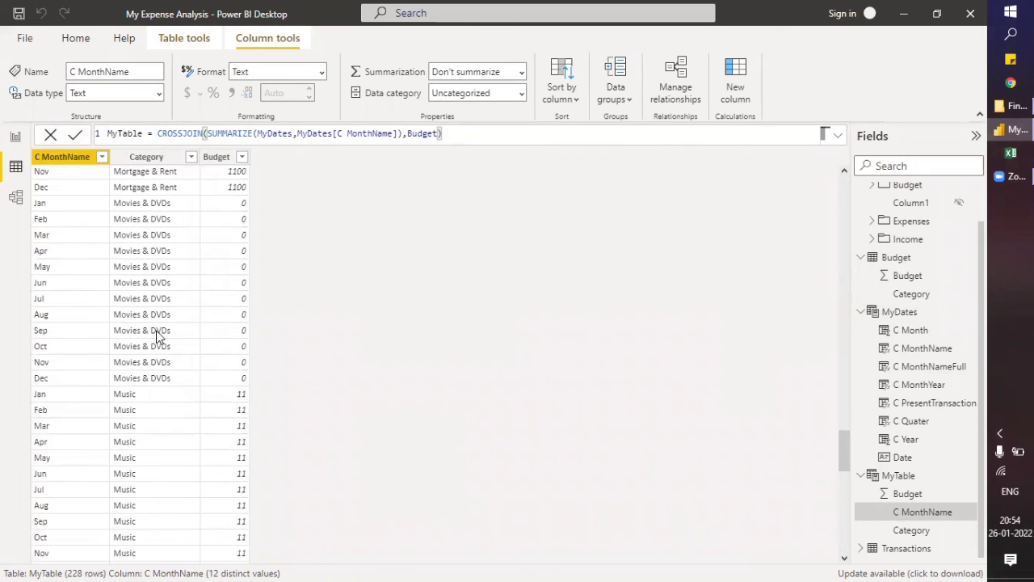
Review the CROSSJOIN and SUMMARIZE functions in the MyTable formula against the month and category rows they generate
double_click(173, 134)
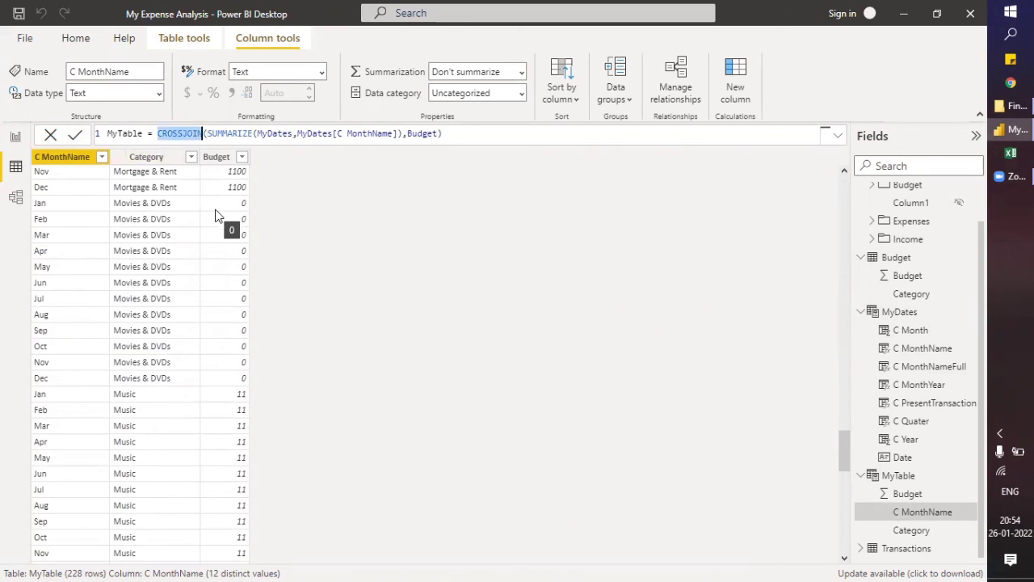
double_click(234, 134)
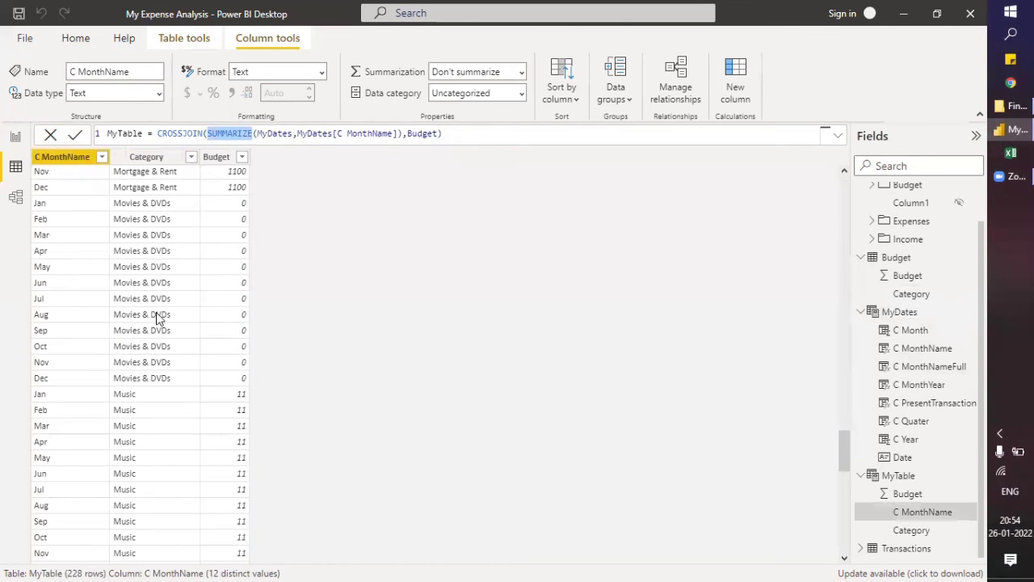
scroll(158, 279, down, 8)
scroll(158, 280, up, 20)
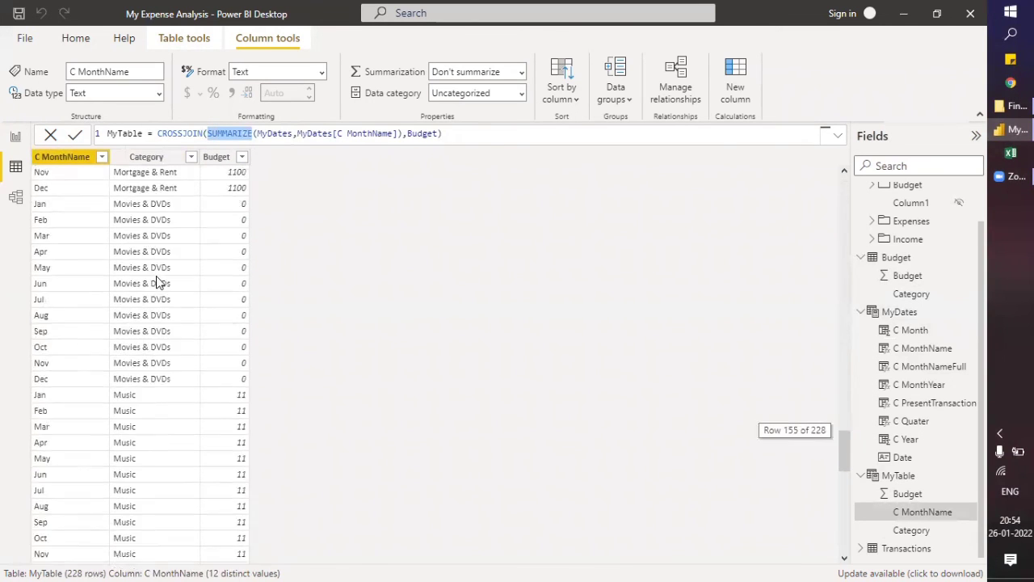
scroll(158, 275, up, 20)
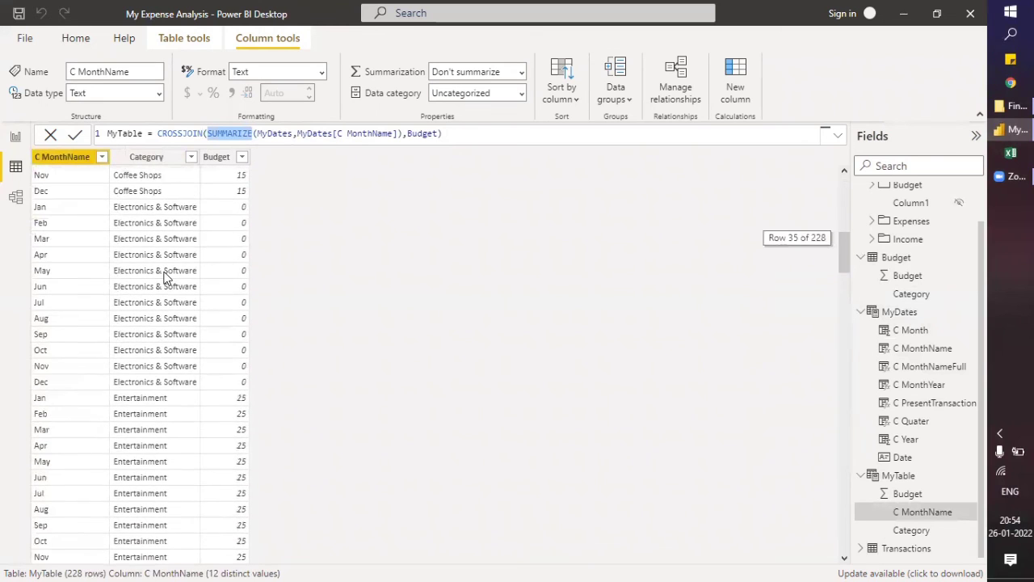
scroll(166, 276, up, 3)
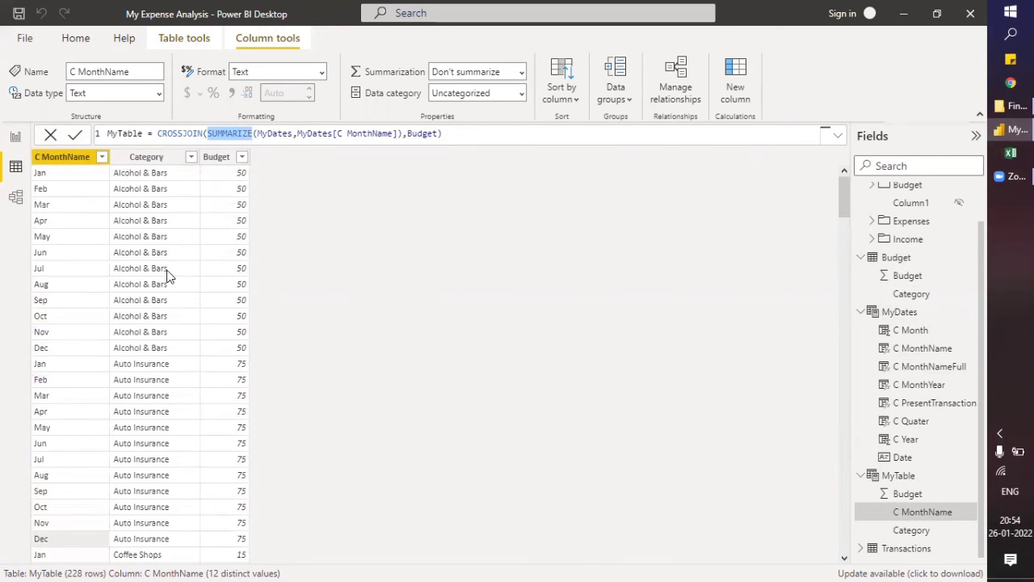
scroll(168, 276, down, 8)
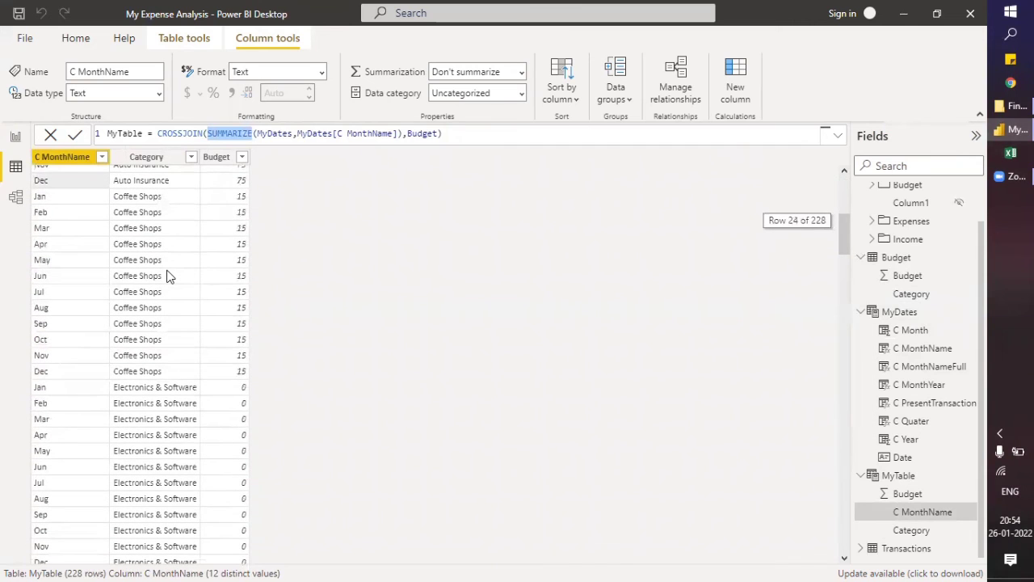
scroll(168, 275, up, 8)
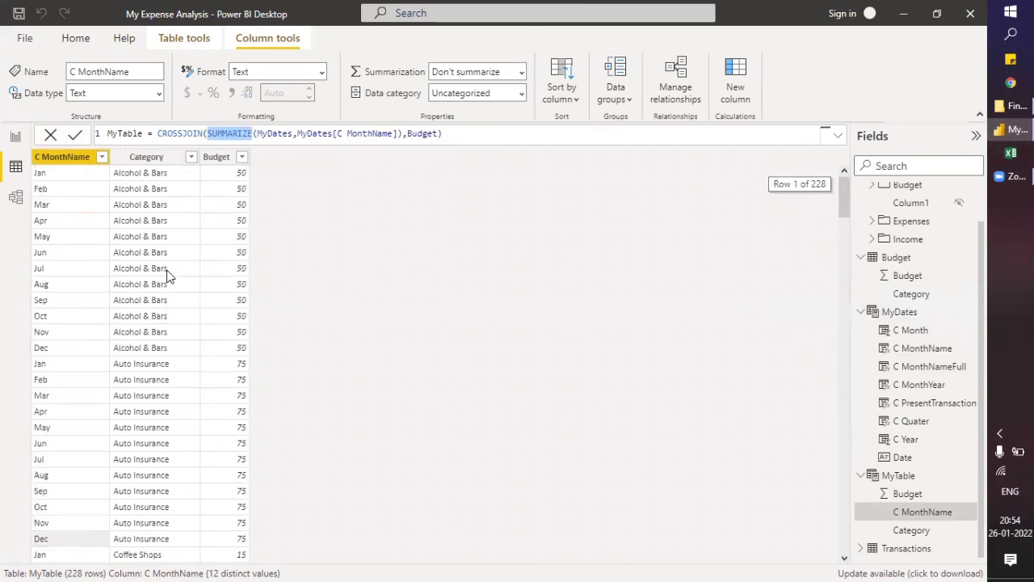